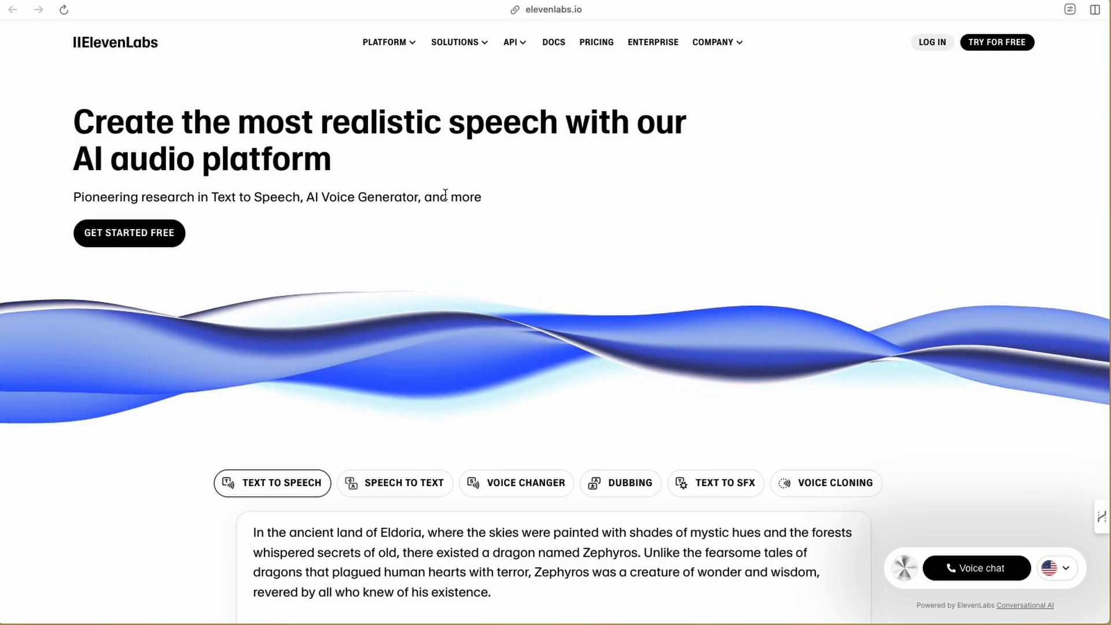
# Start a voice chat with the website's AI agent, agreeing to the terms and allowing microphone access
pyautogui.click(970, 570)
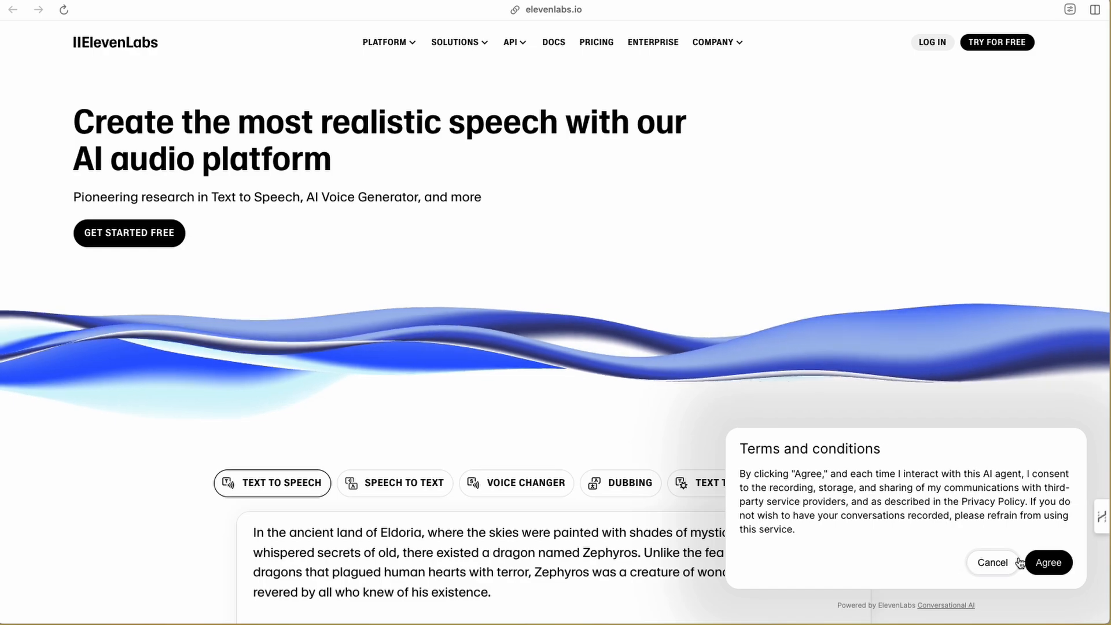
pyautogui.click(1048, 563)
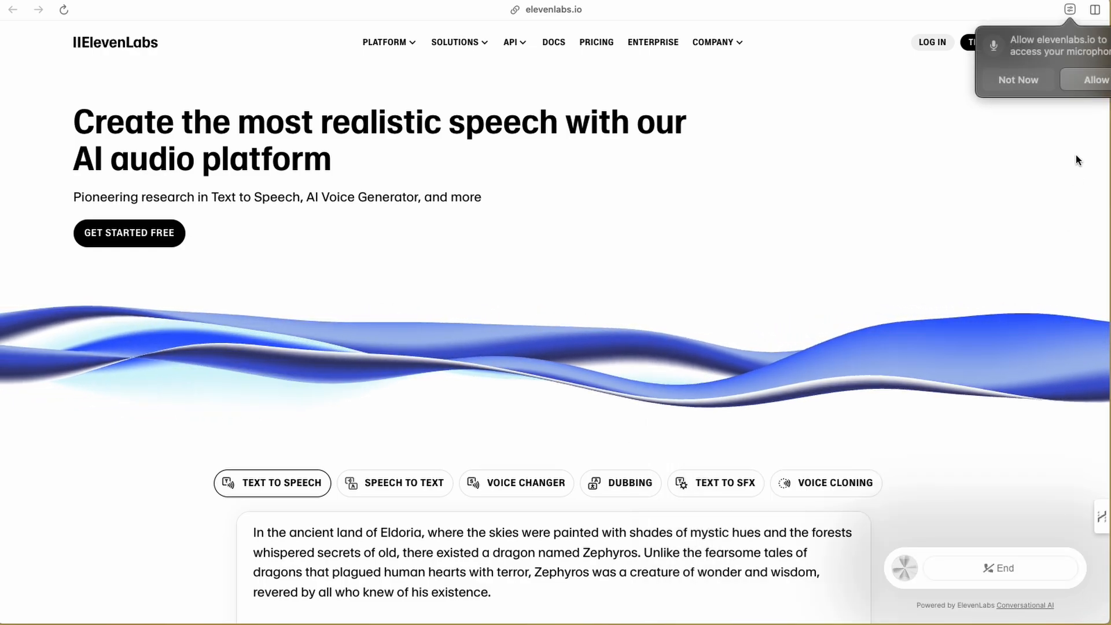
pyautogui.click(1085, 85)
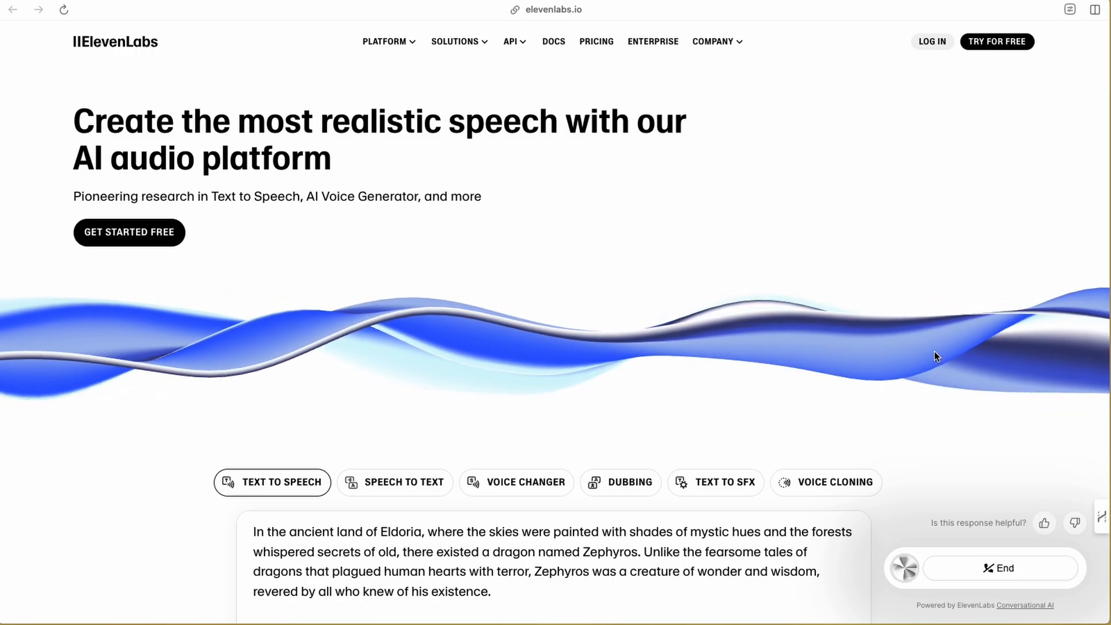
# End the voice chat and rate the call as helpful
pyautogui.click(989, 566)
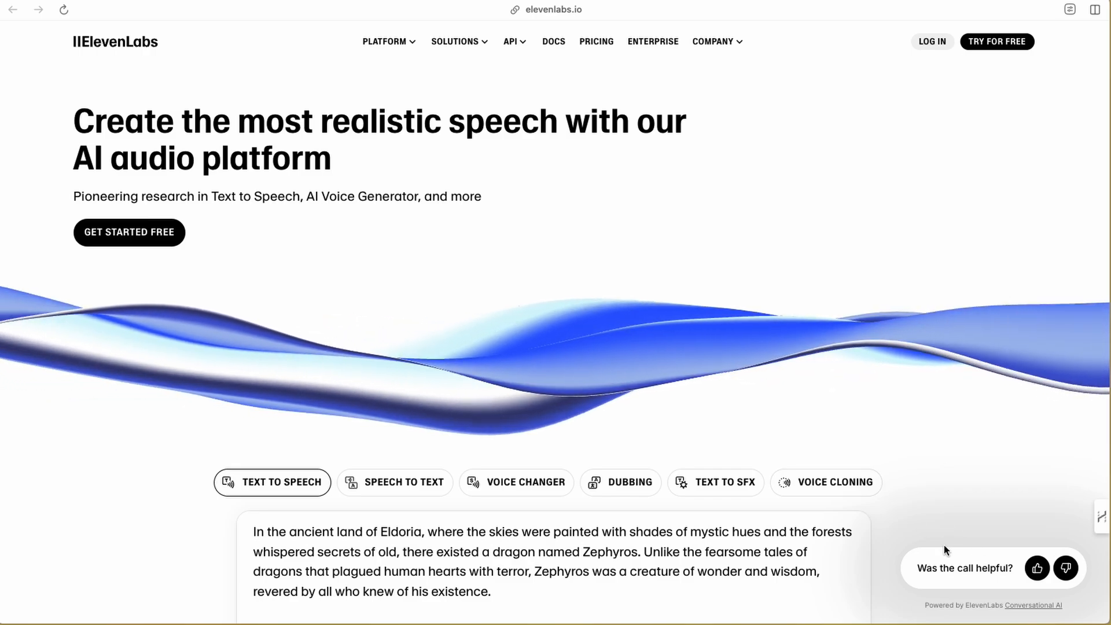
pyautogui.click(1036, 569)
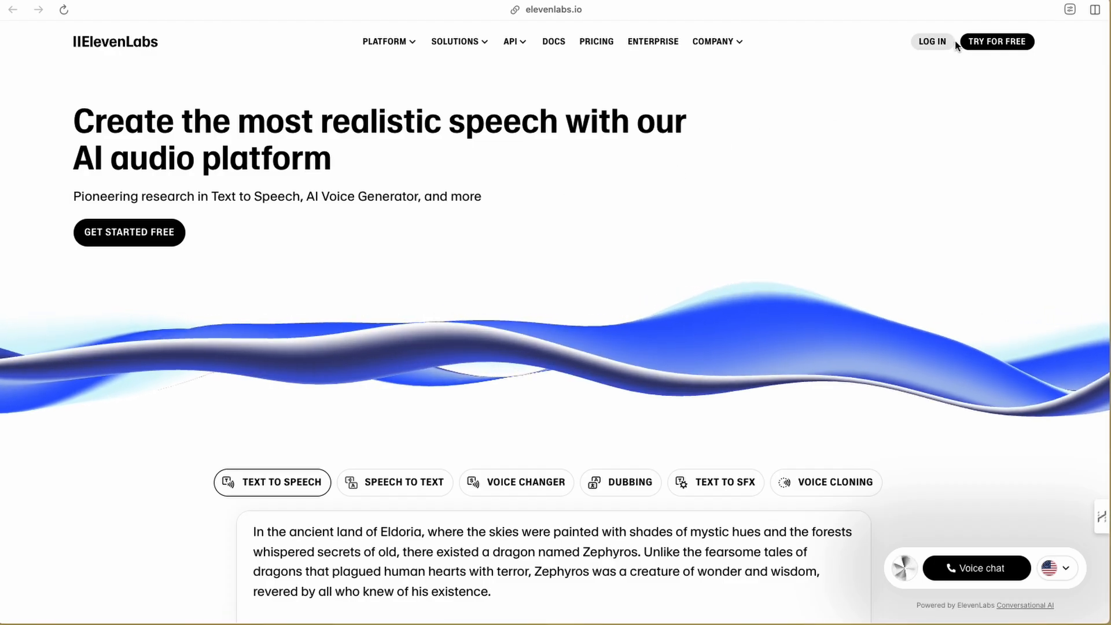
# Sign up for a free account with Google
pyautogui.click(993, 45)
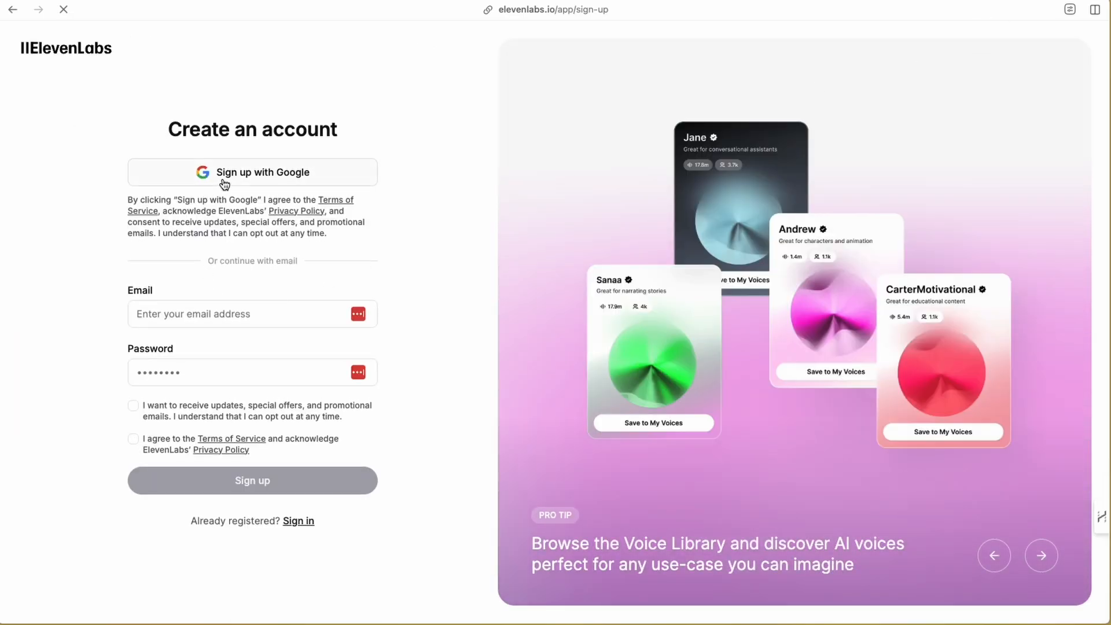
pyautogui.click(232, 176)
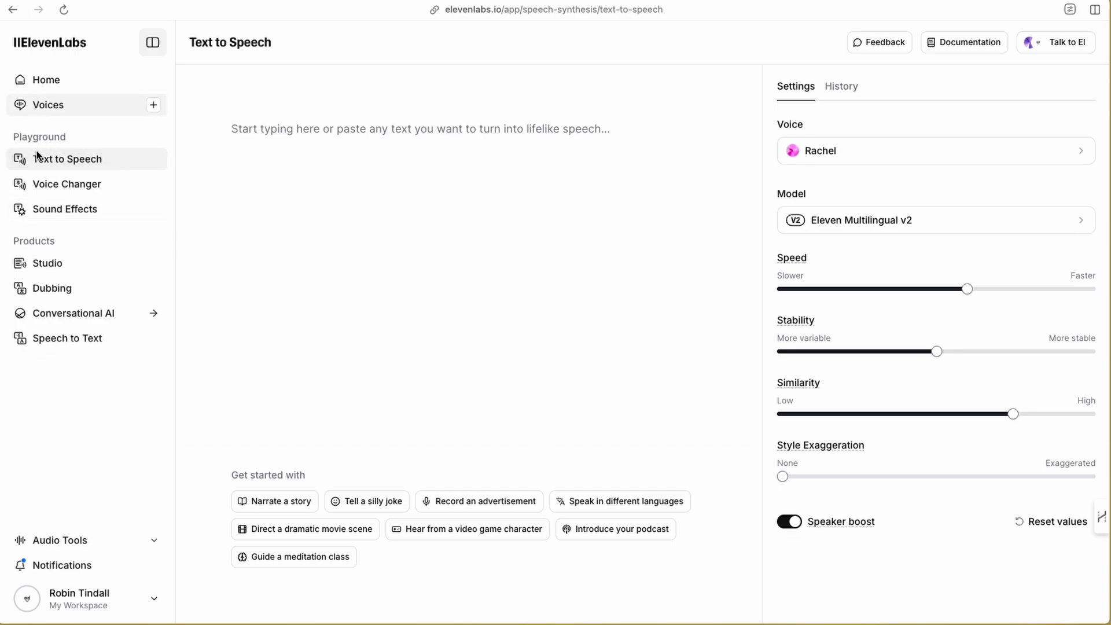
# In the Conversational AI agents area, create an agent from a blank template and name it Lilly
pyautogui.click(82, 314)
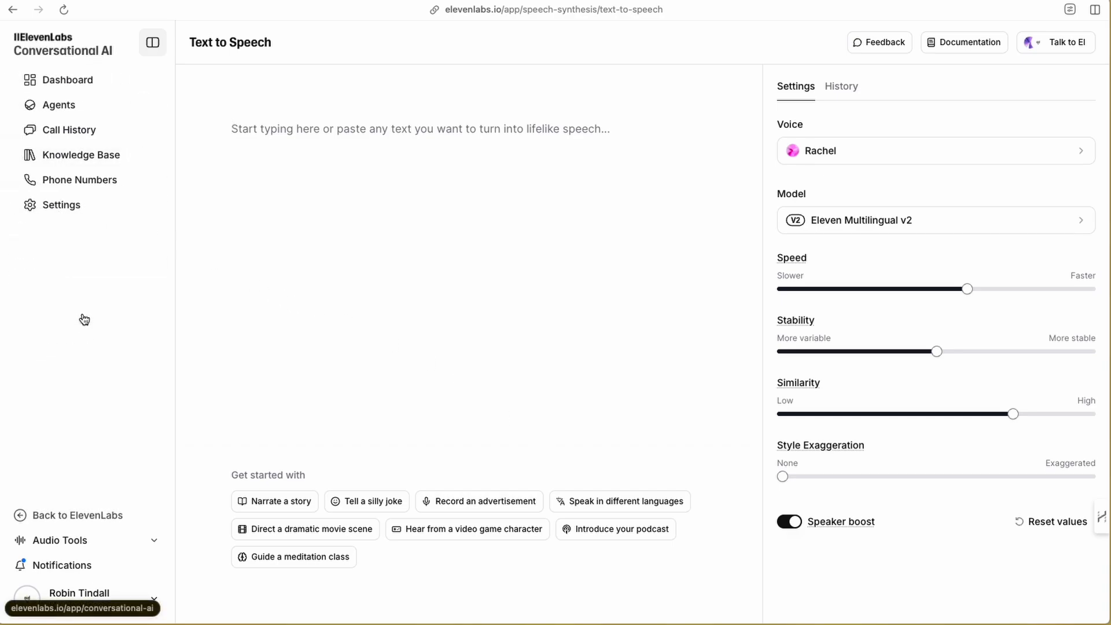
pyautogui.click(50, 107)
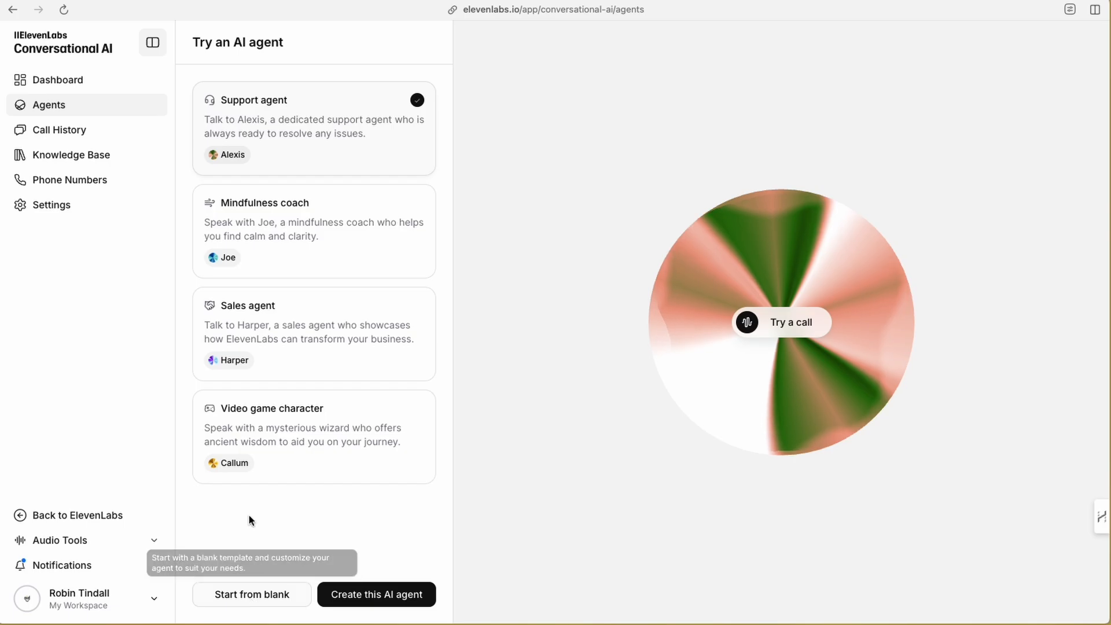
pyautogui.click(248, 599)
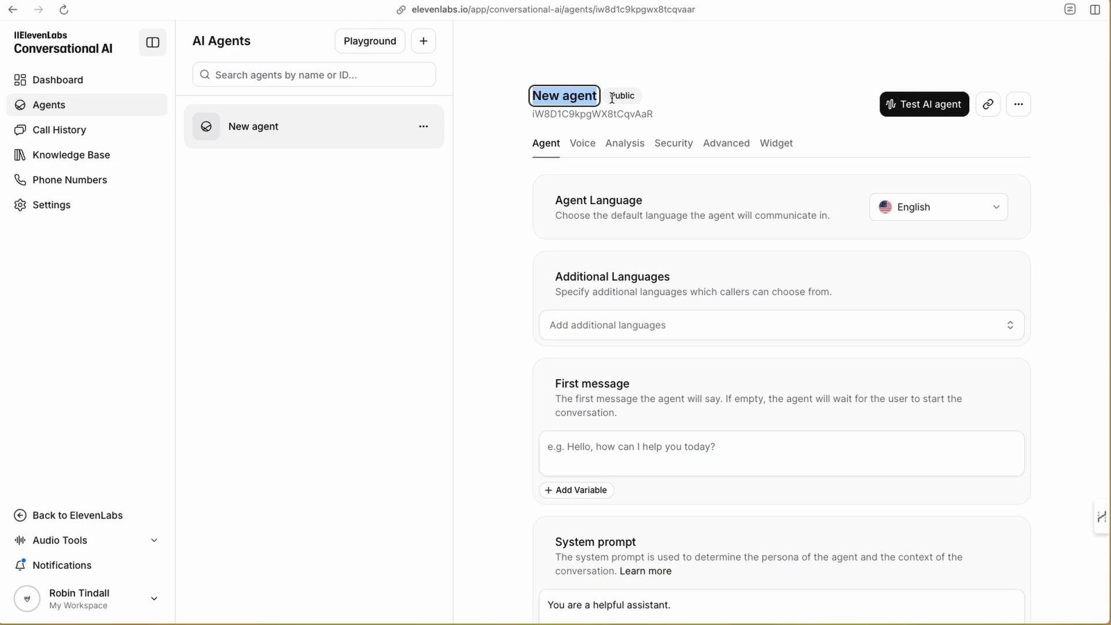
pyautogui.write('Lilly')
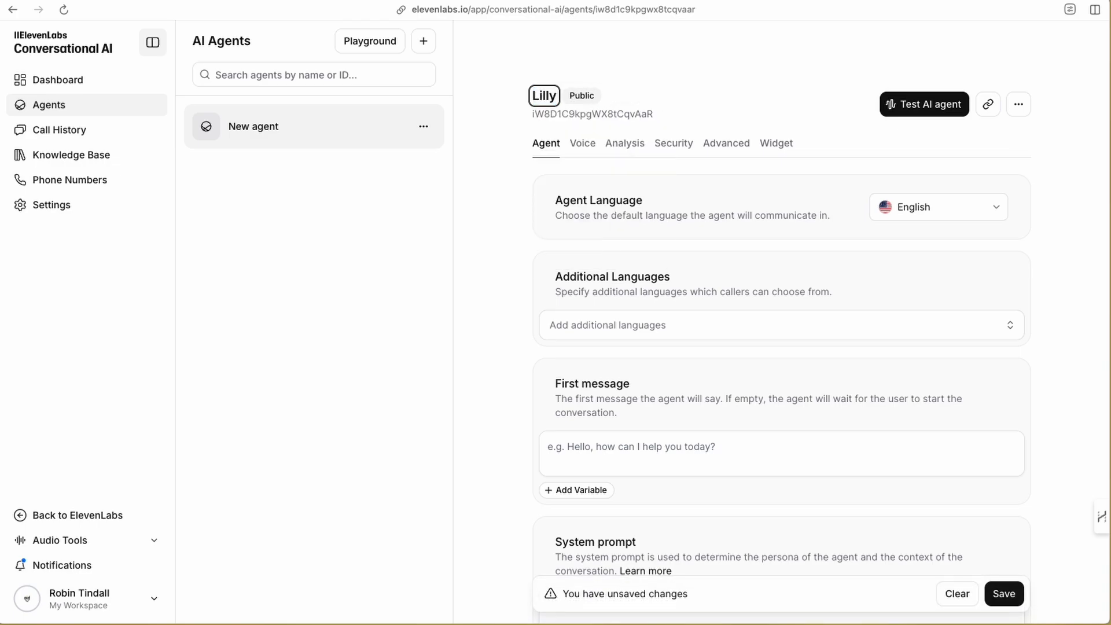
pyautogui.click(723, 53)
# Set the agent's first message to greet the caller by first name and ask "how can I help you today?"
pyautogui.scroll(-1, 650, 213)
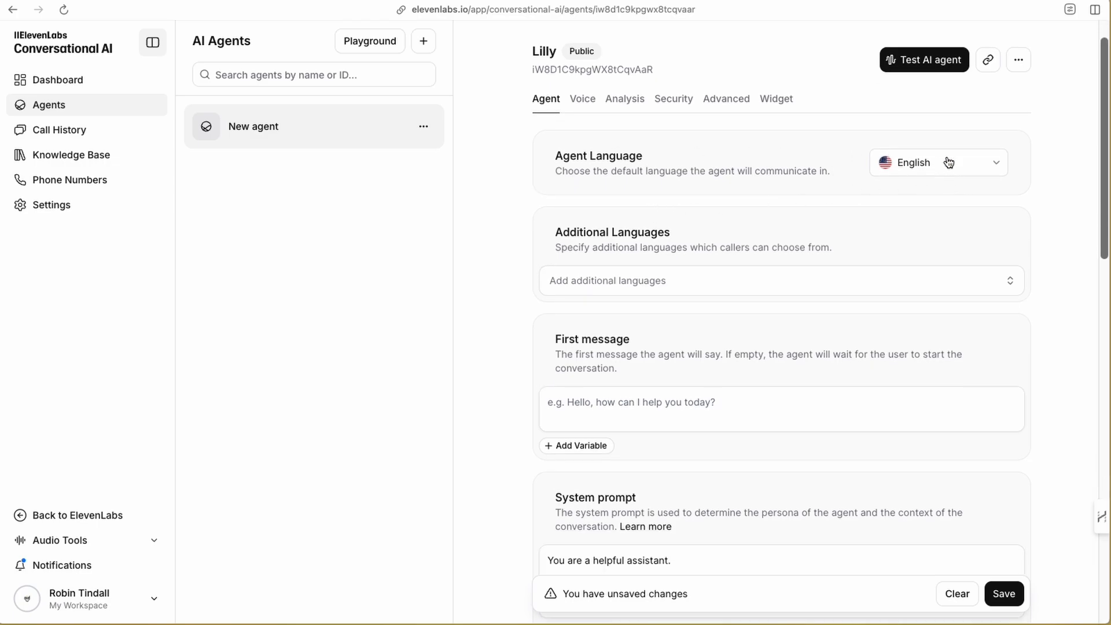
pyautogui.scroll(-3, 675, 203)
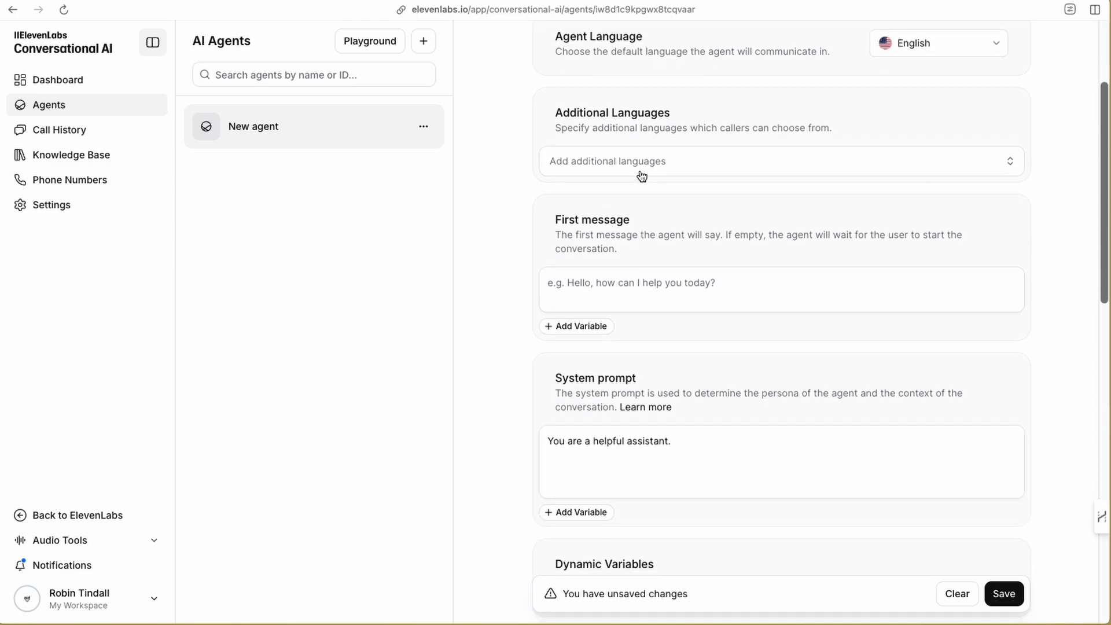
pyautogui.scroll(-1, 638, 209)
pyautogui.scroll(3, 638, 218)
pyautogui.scroll(-3, 638, 218)
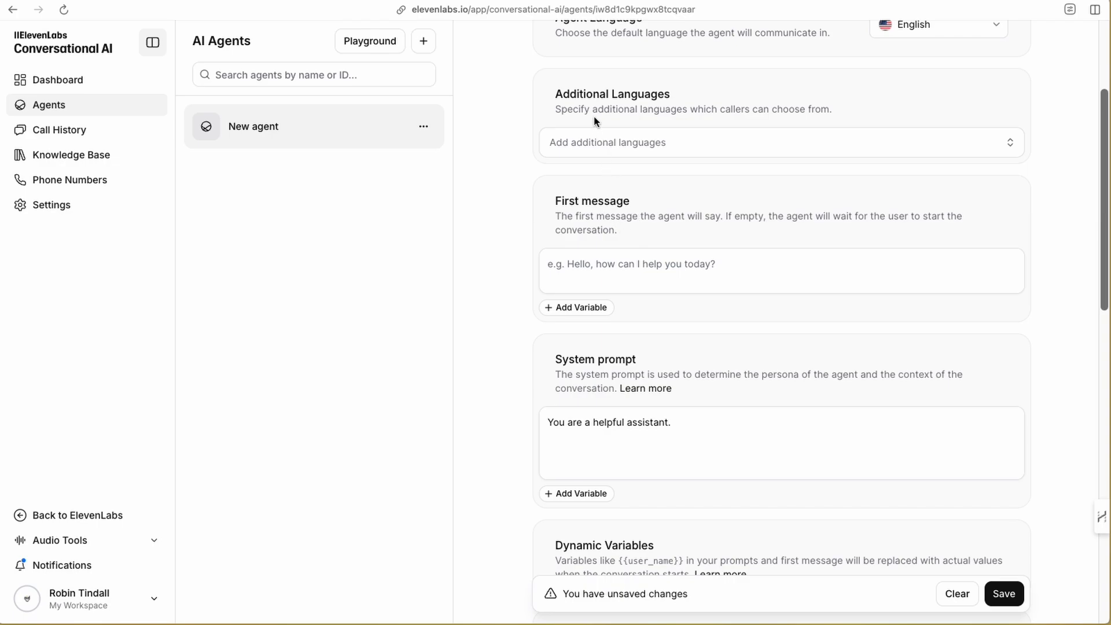
pyautogui.scroll(-1, 637, 162)
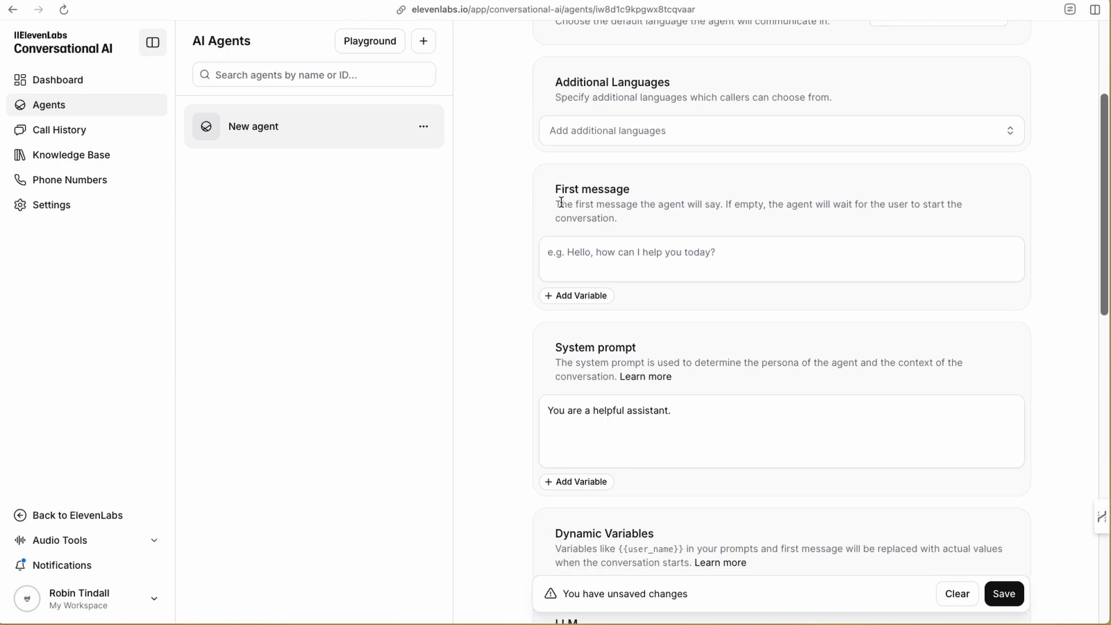
pyautogui.click(640, 250)
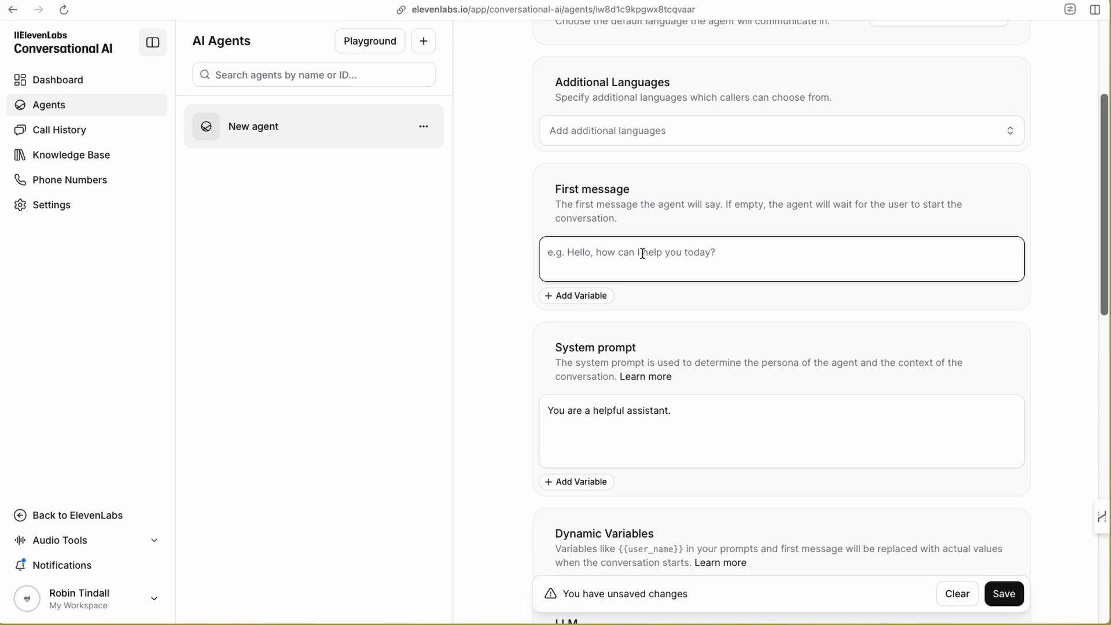
pyautogui.scroll(3, 642, 254)
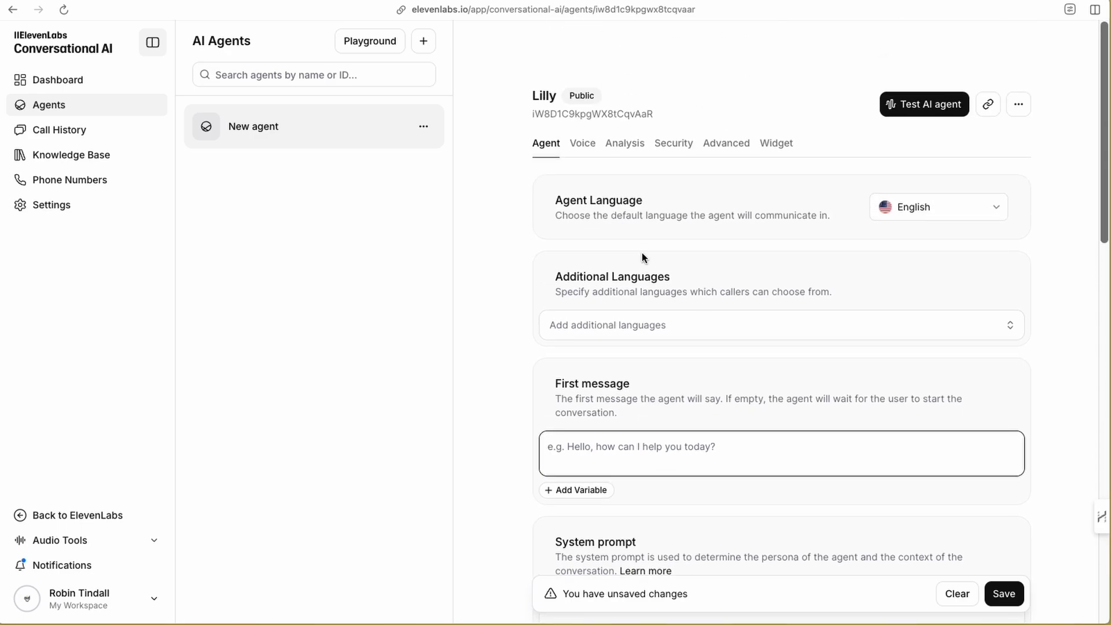
pyautogui.scroll(-10, 643, 255)
pyautogui.scroll(8, 637, 245)
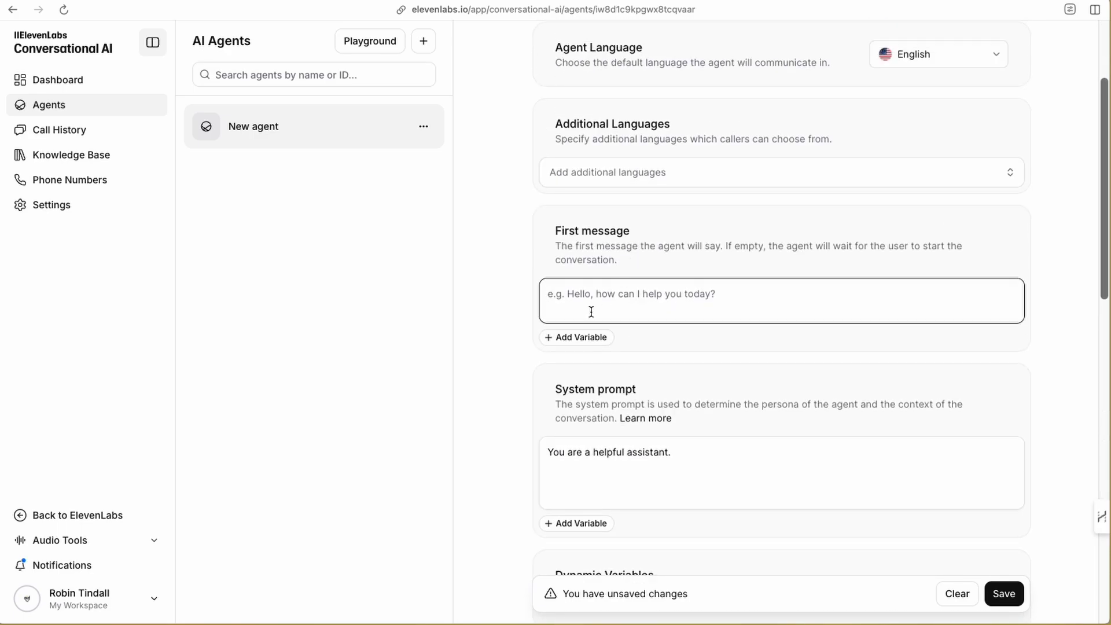
pyautogui.write('Hi ')
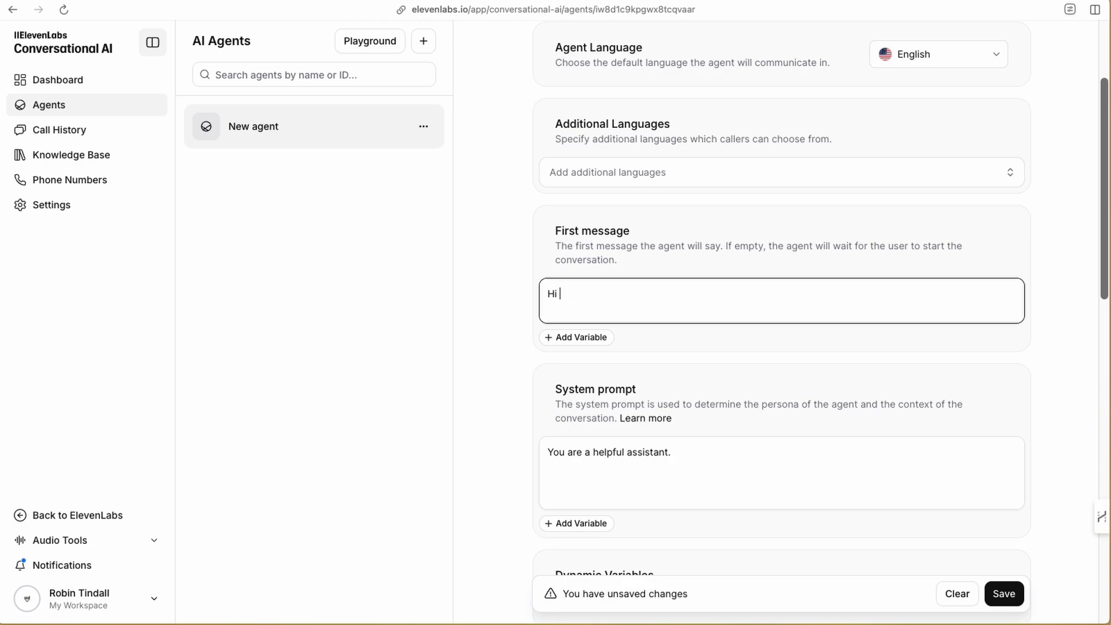
pyautogui.write('Rob, how can I help you today?')
pyautogui.scroll(-2, 659, 281)
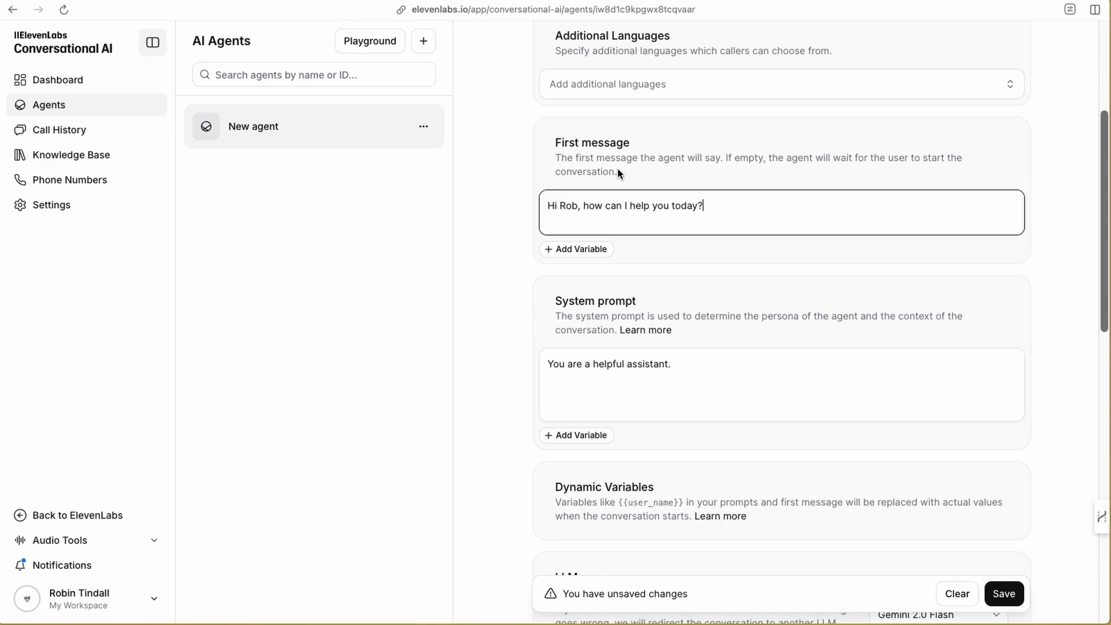
pyautogui.click(583, 207)
pyautogui.write('my name i s')
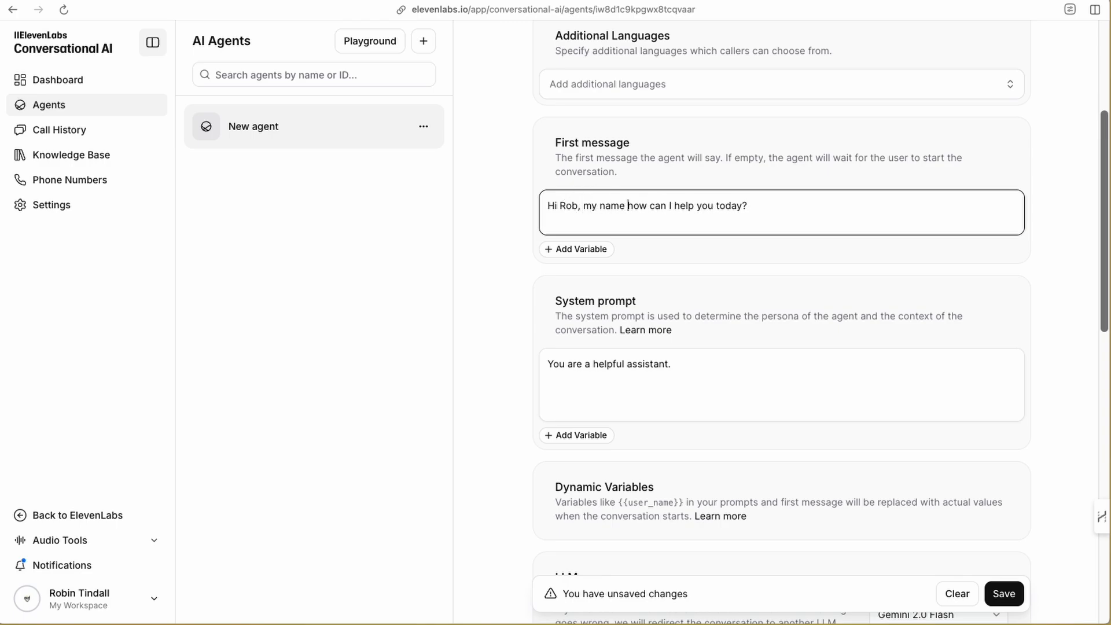
pyautogui.write(' Lilly')
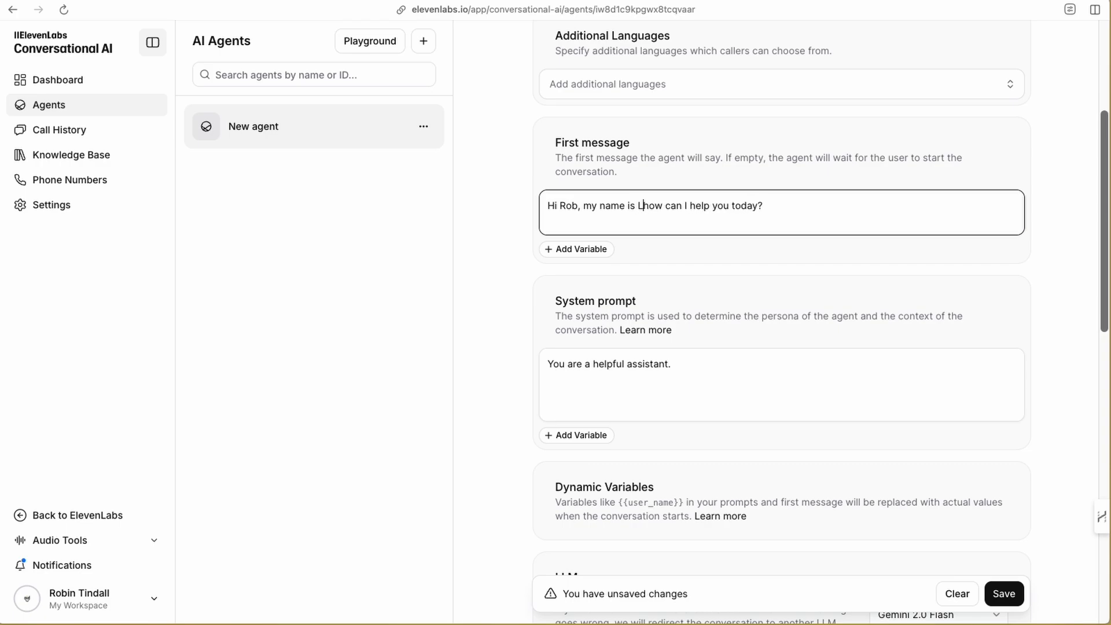
pyautogui.write('.')
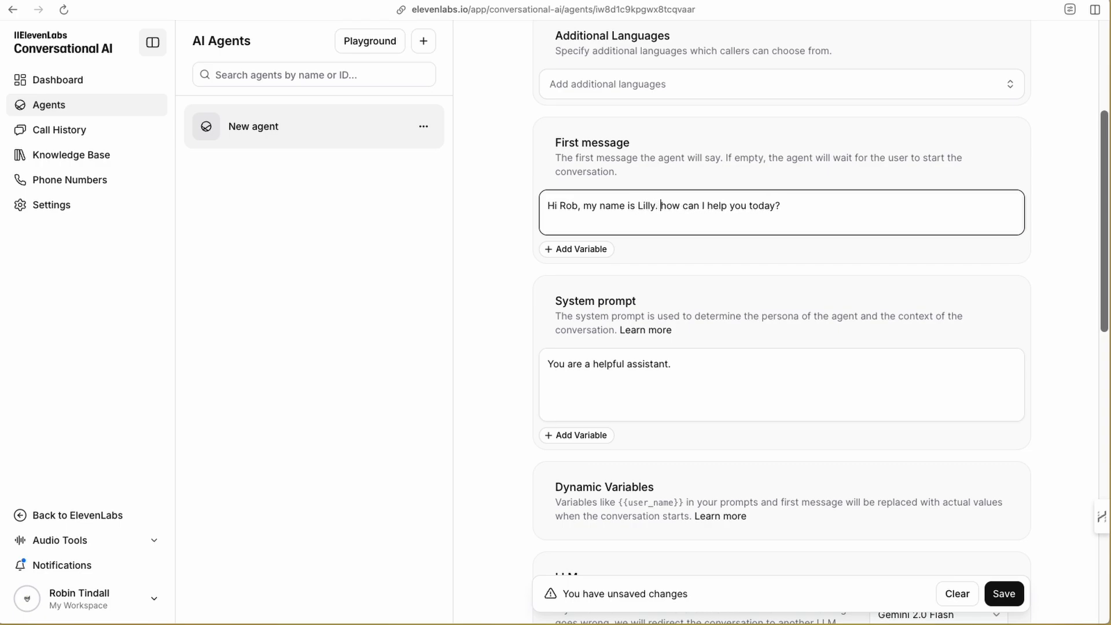
pyautogui.press('BackSpace')
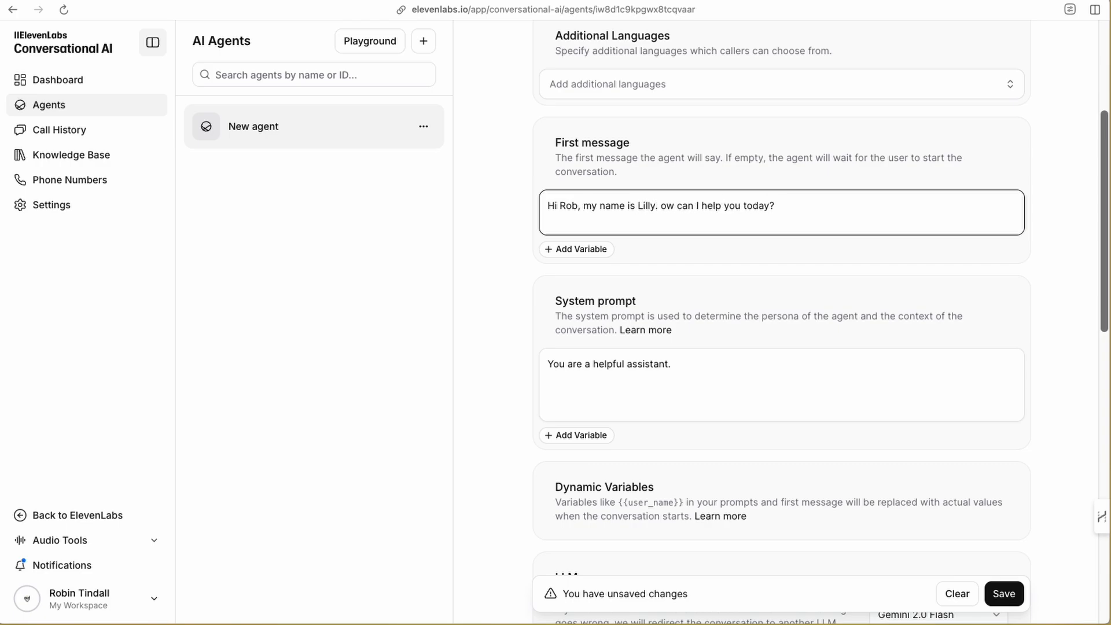
pyautogui.write('H')
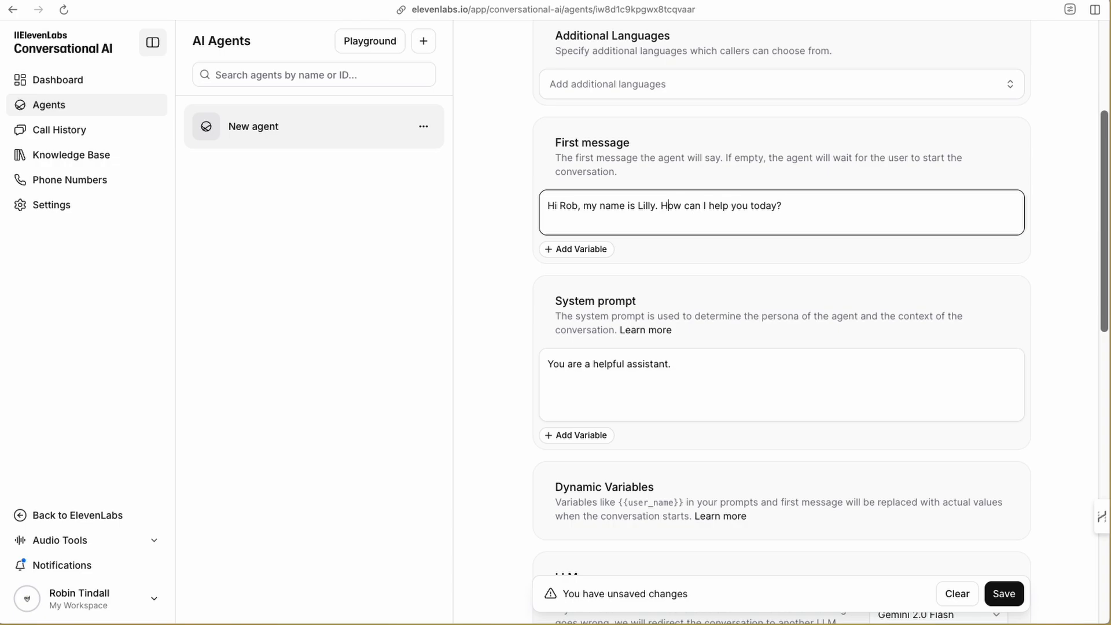
pyautogui.click(660, 206)
pyautogui.press('BackSpace')
pyautogui.press('BackSpace')
pyautogui.press('BackSpace')
pyautogui.press('BackSpace')
pyautogui.press('BackSpace')
pyautogui.press('BackSpace')
pyautogui.press('BackSpace')
pyautogui.press('BackSpace')
pyautogui.press('BackSpace')
pyautogui.press('BackSpace')
pyautogui.press('BackSpace')
pyautogui.press('BackSpace')
pyautogui.press('BackSpace')
pyautogui.press('BackSpace')
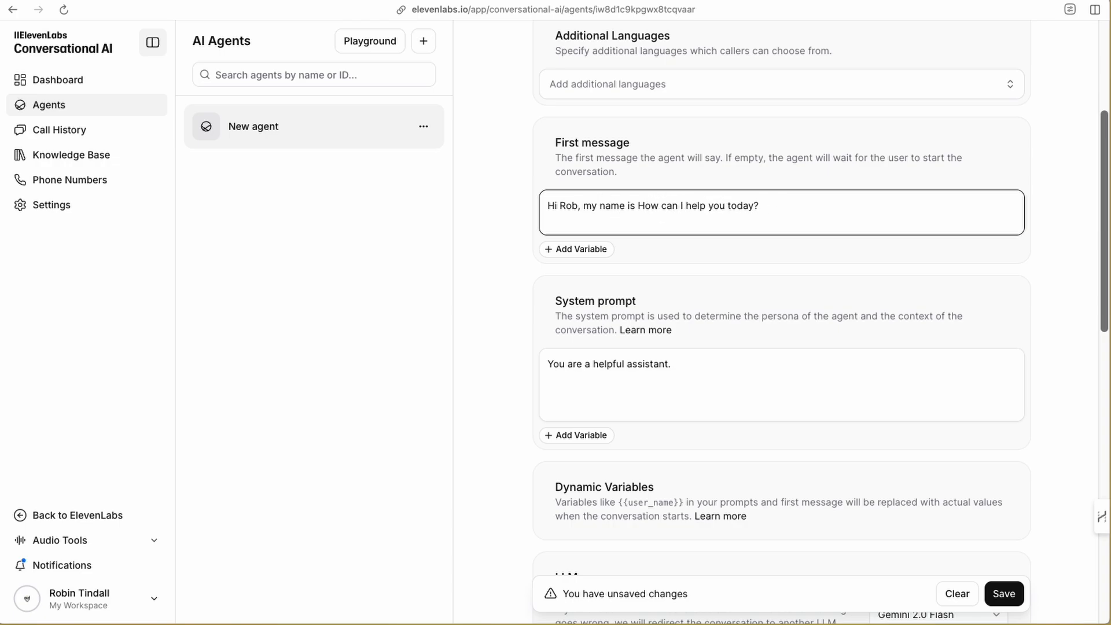
pyautogui.press('BackSpace')
pyautogui.press('BackSpace')
pyautogui.press('BackSpace')
pyautogui.press('BackSpace')
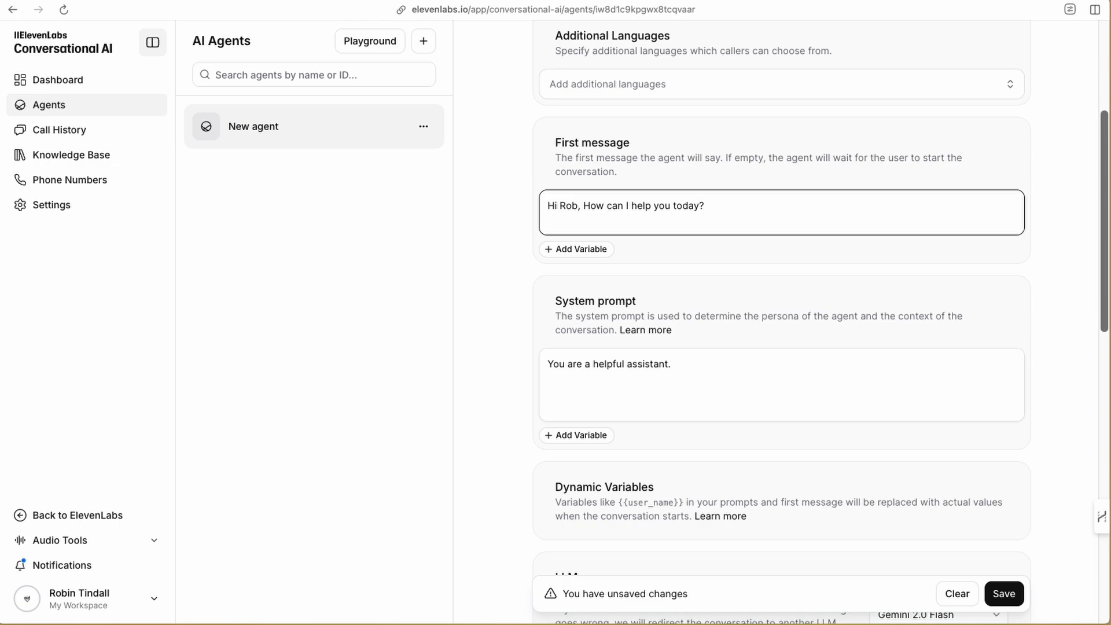
pyautogui.press('Delete')
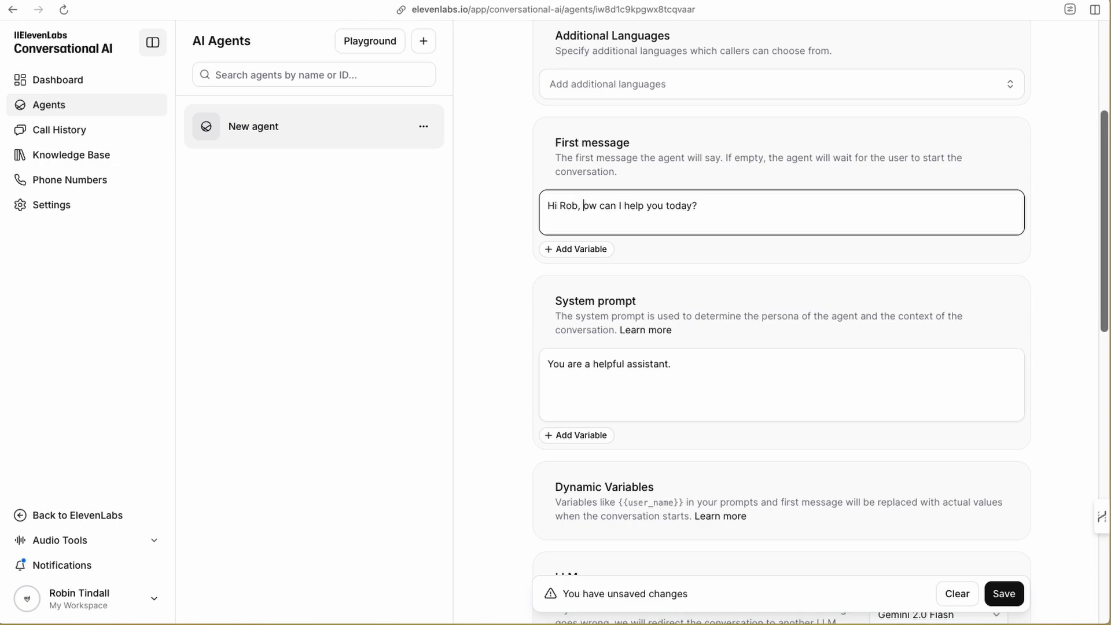
pyautogui.write('h')
# Review the agent's default system prompt
pyautogui.scroll(-2, 689, 270)
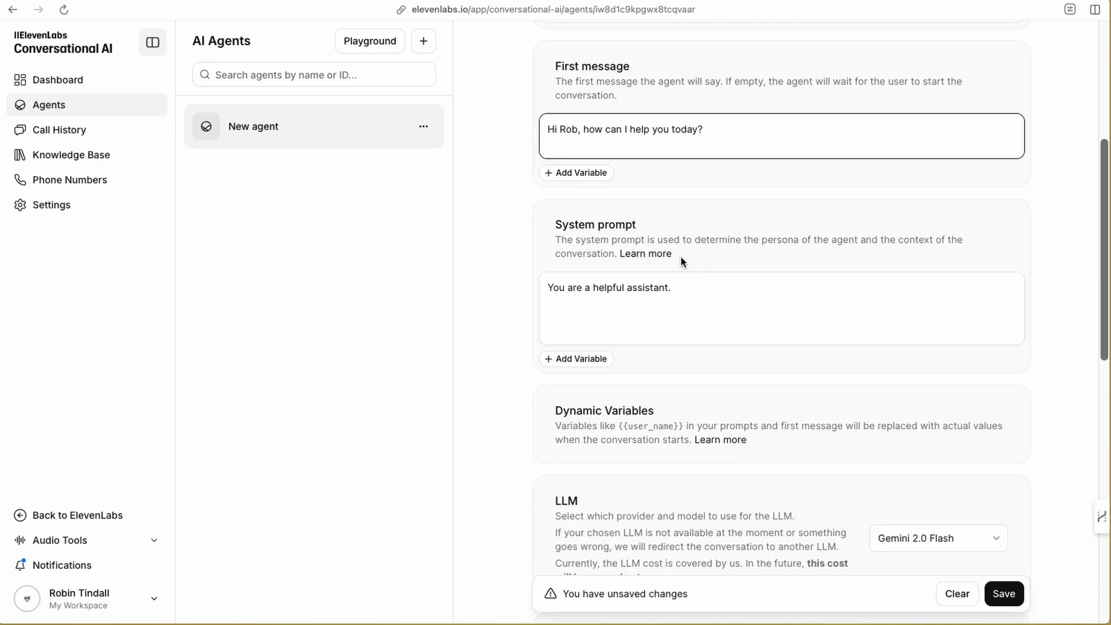
pyautogui.click(649, 298)
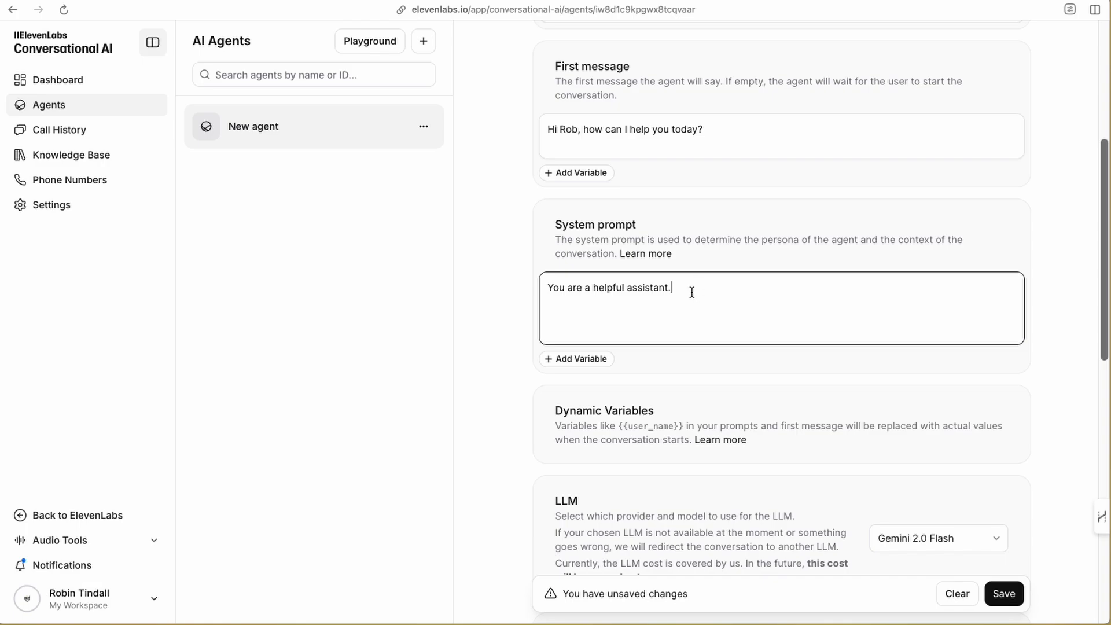
pyautogui.moveTo(682, 288); pyautogui.dragTo(547, 288)
pyautogui.click(677, 306)
pyautogui.scroll(-2, 688, 304)
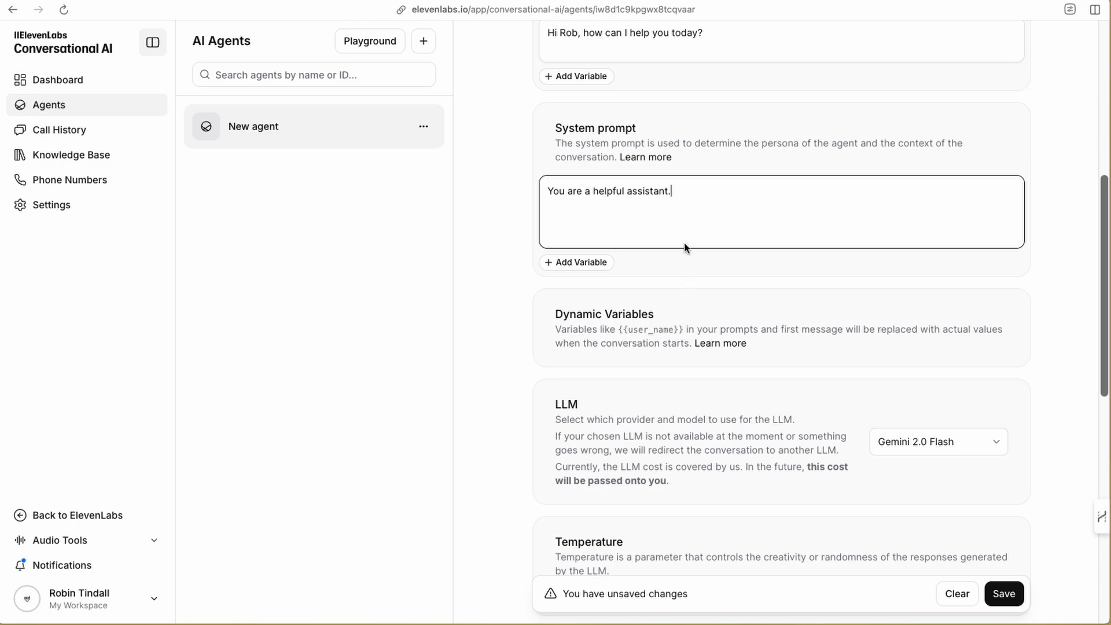
# Review the dynamic variables, the LLM model choices, and the temperature and token limit settings
pyautogui.scroll(-2, 679, 234)
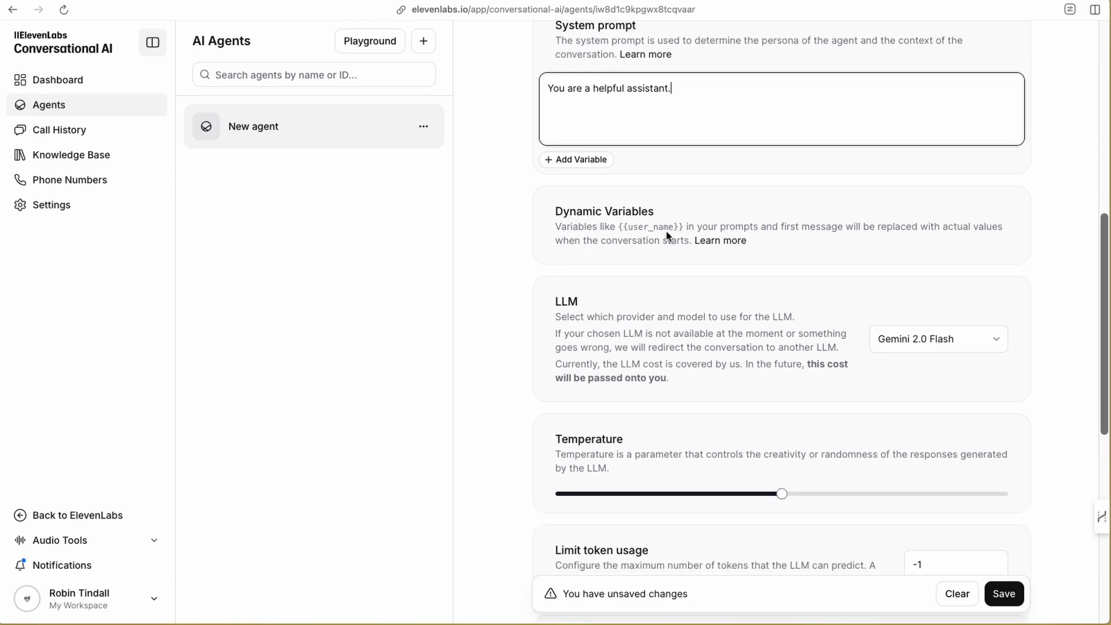
pyautogui.scroll(-2, 708, 261)
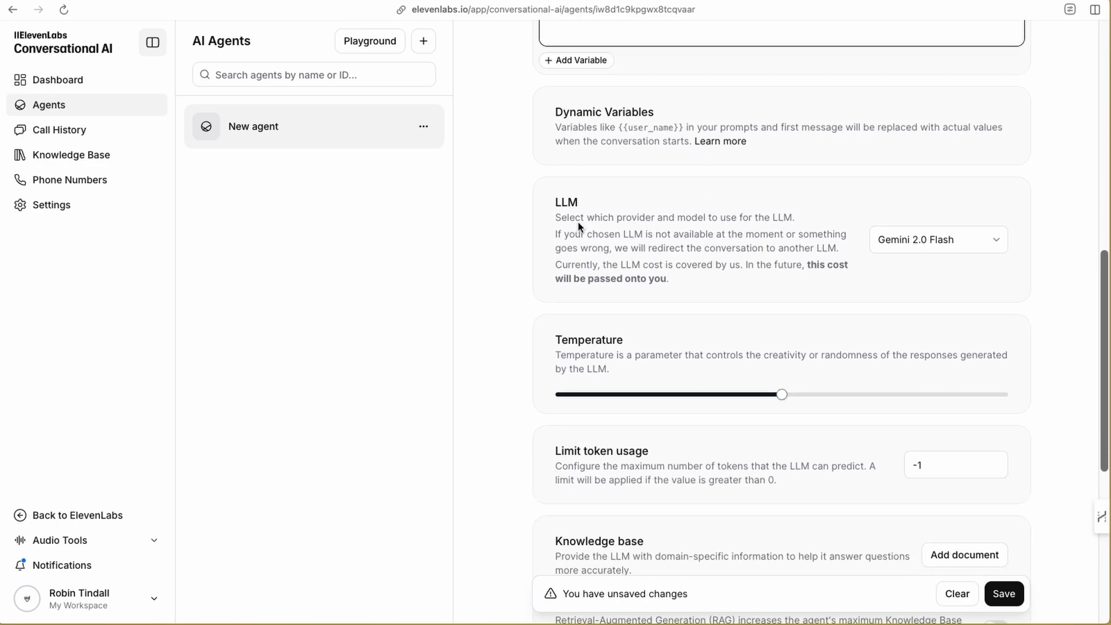
pyautogui.click(929, 241)
pyautogui.click(902, 212)
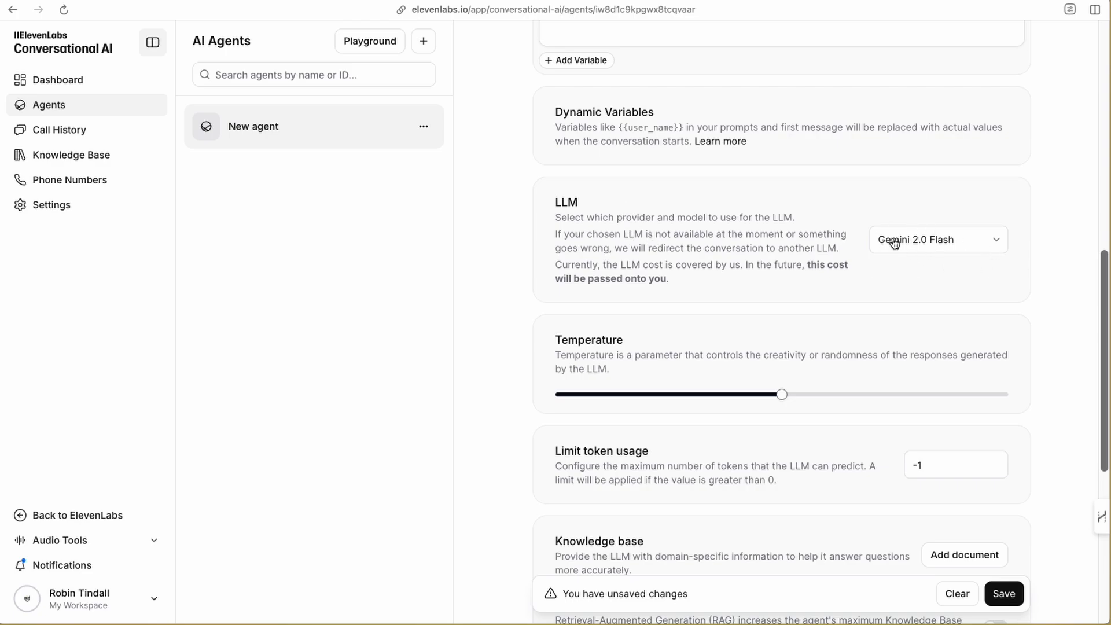
pyautogui.scroll(-2, 752, 265)
pyautogui.scroll(-1, 776, 299)
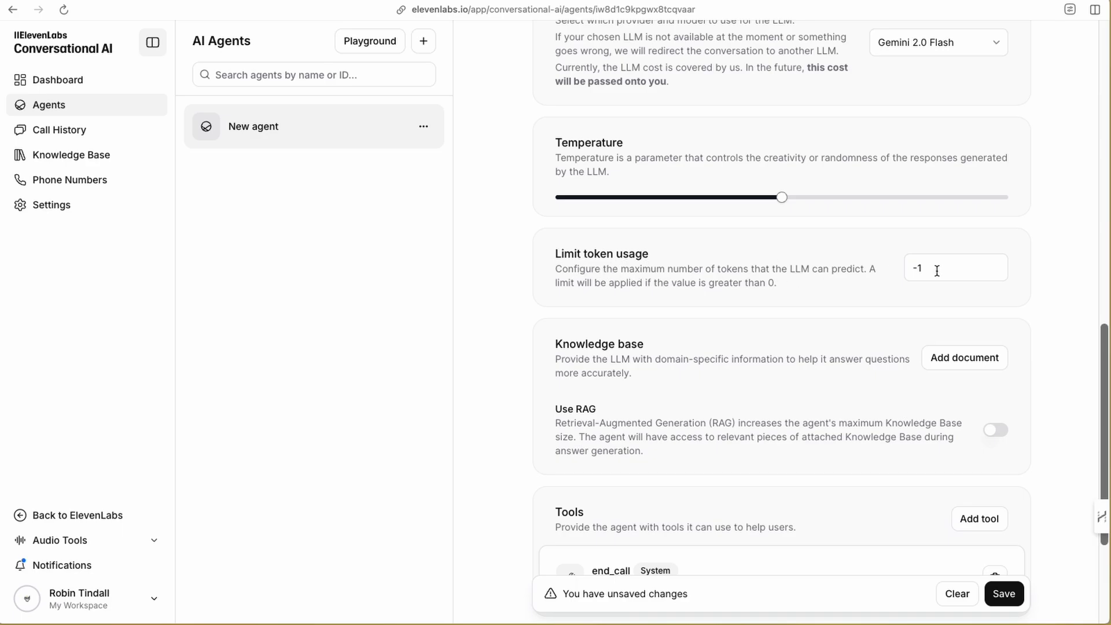
# Add a custom webhook tool to the agent and name it n8n
pyautogui.scroll(-1, 773, 267)
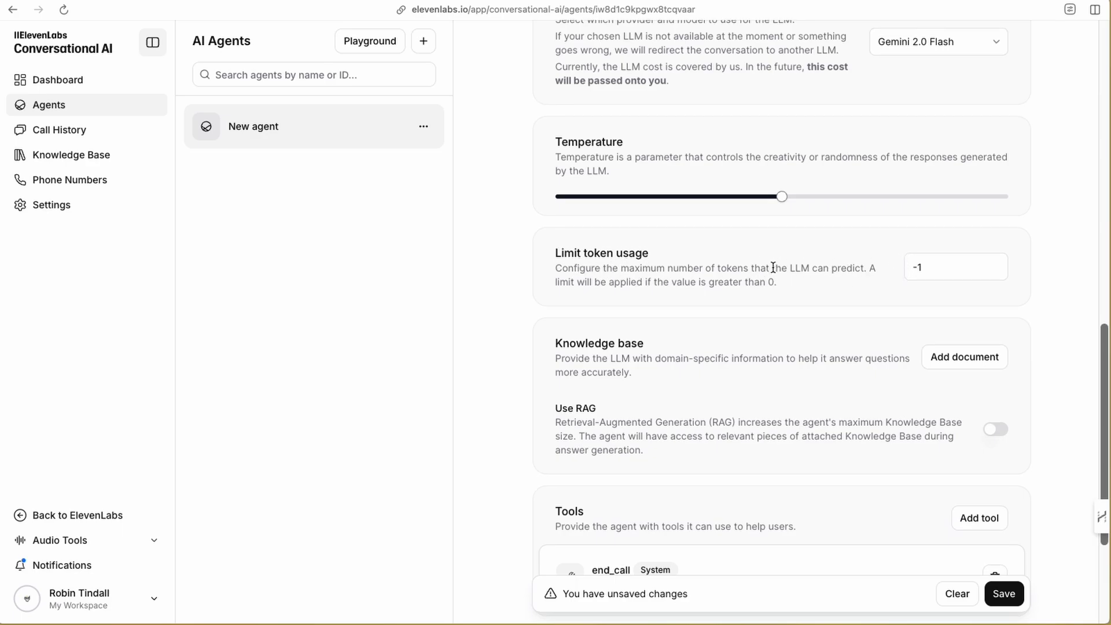
pyautogui.scroll(-1, 773, 267)
pyautogui.scroll(-1, 699, 258)
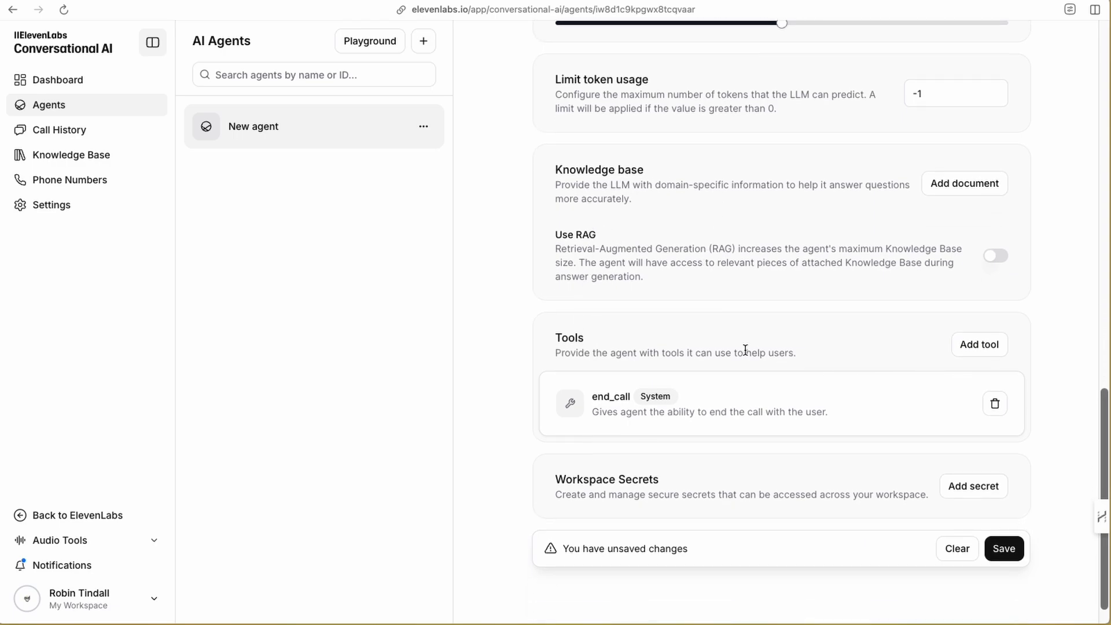
pyautogui.click(985, 353)
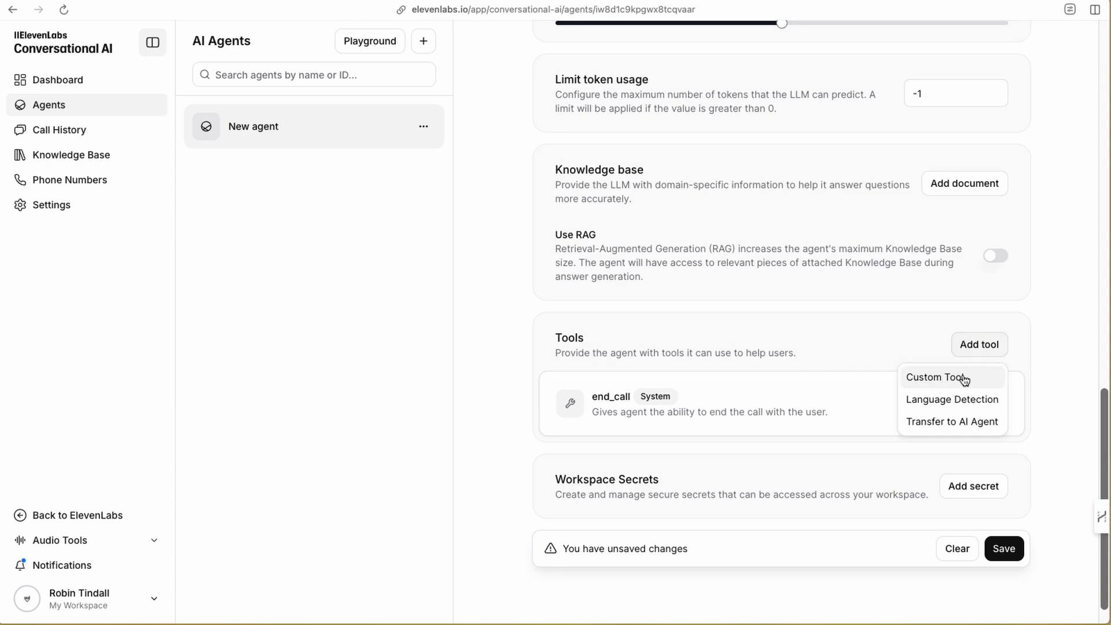
pyautogui.click(938, 386)
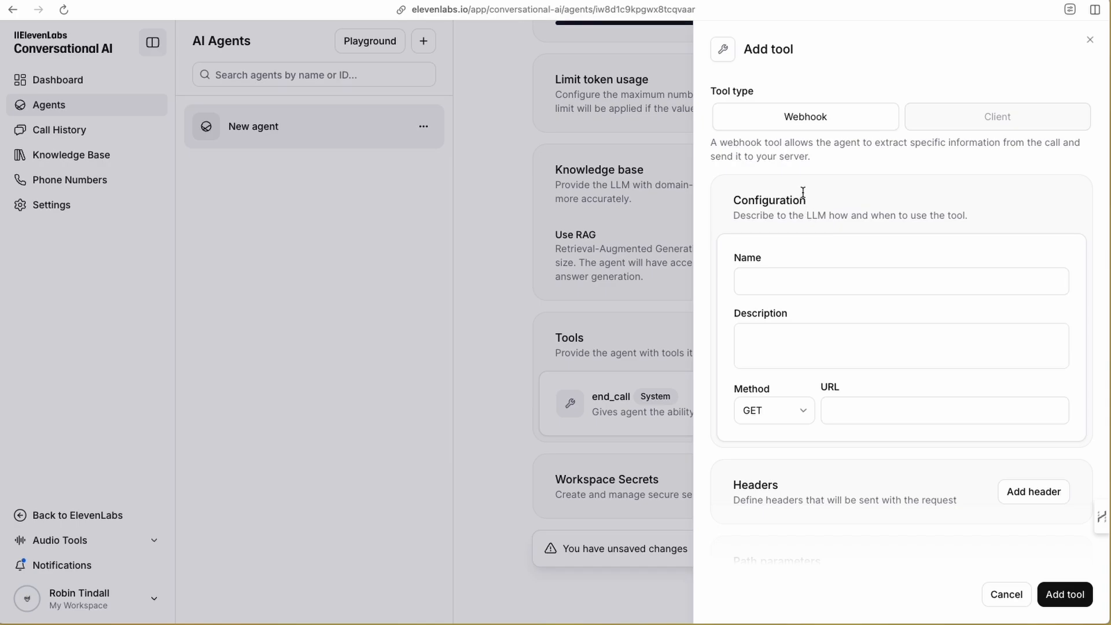
pyautogui.click(785, 284)
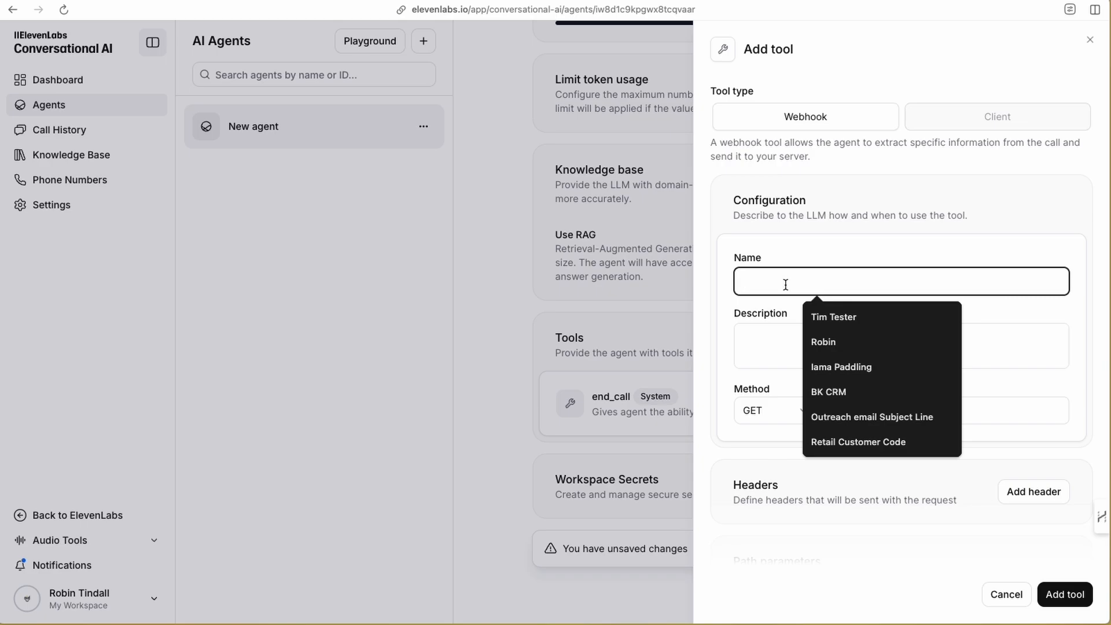
pyautogui.write('n8n')
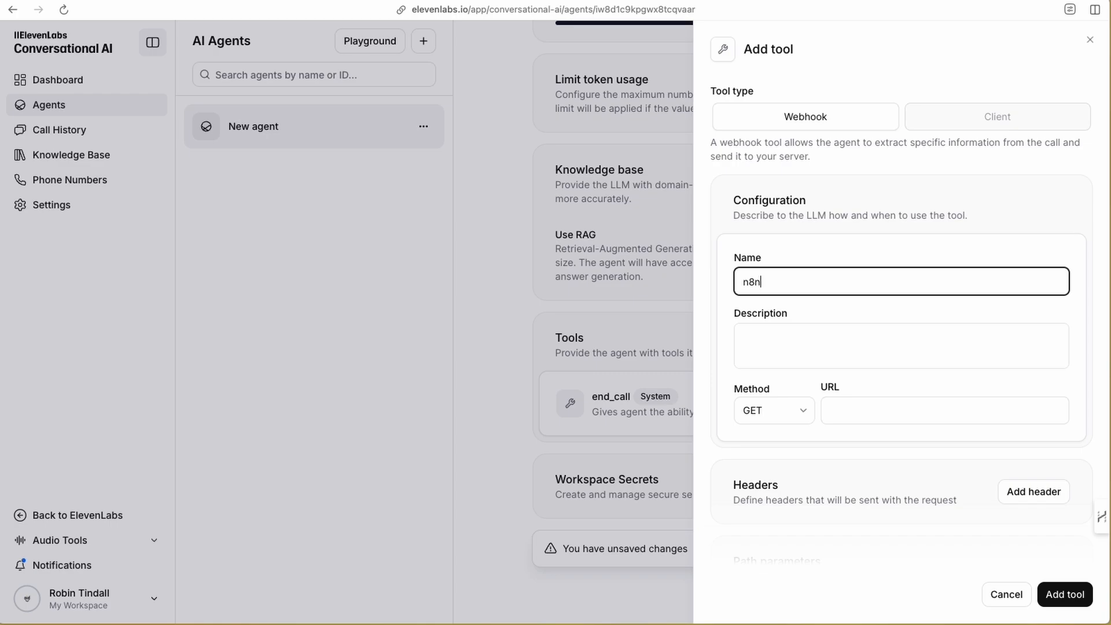
# Set the tool's description to "This the tool you will use when asked to preform any task or retrieve any information"
pyautogui.click(764, 338)
pyautogui.write('T')
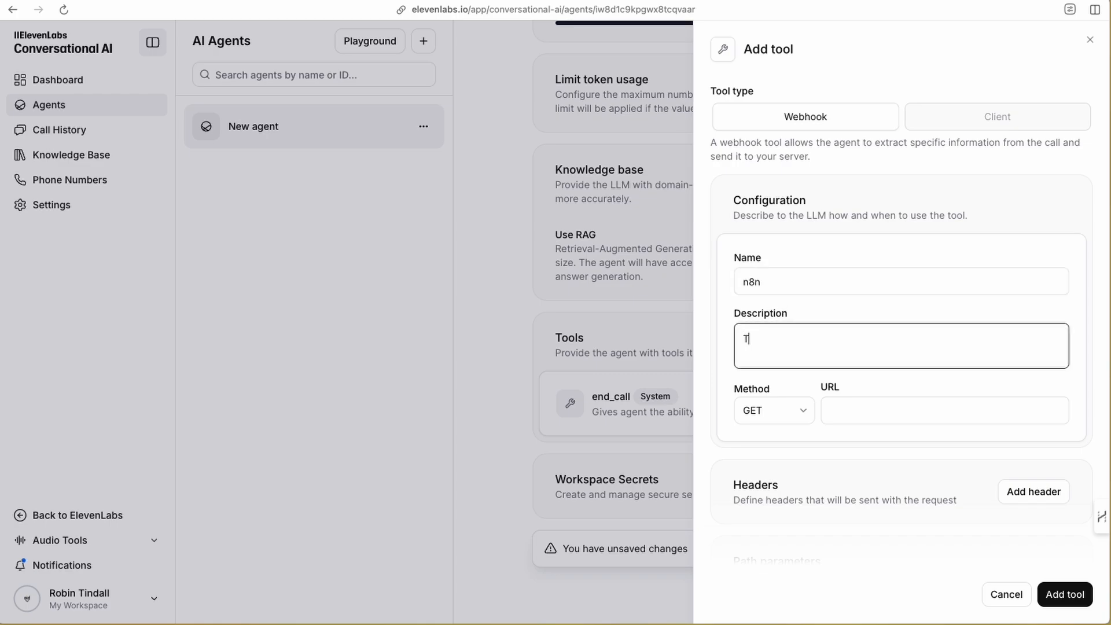
pyautogui.write('ishis the tool you will use when asked to ')
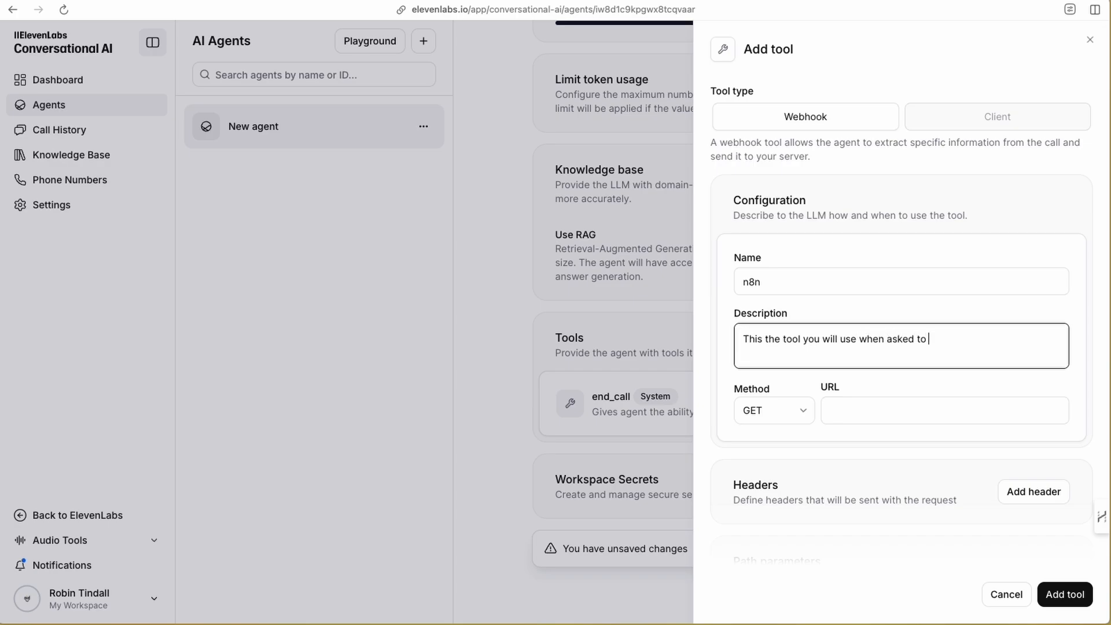
pyautogui.write('preform any ')
pyautogui.write('task')
pyautogui.write(' aor')
pyautogui.press('BackSpace')
pyautogui.press('BackSpace')
pyautogui.press('BackSpace')
pyautogui.press('BackSpace')
pyautogui.write('or retri')
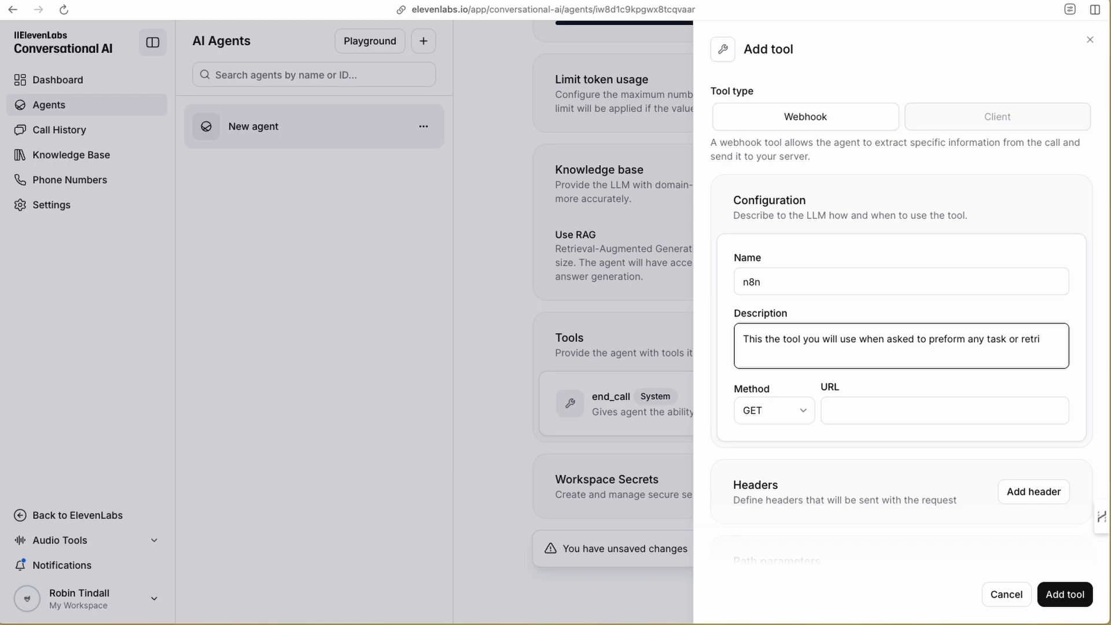
pyautogui.write('veve any information')
pyautogui.scroll(-3, 825, 384)
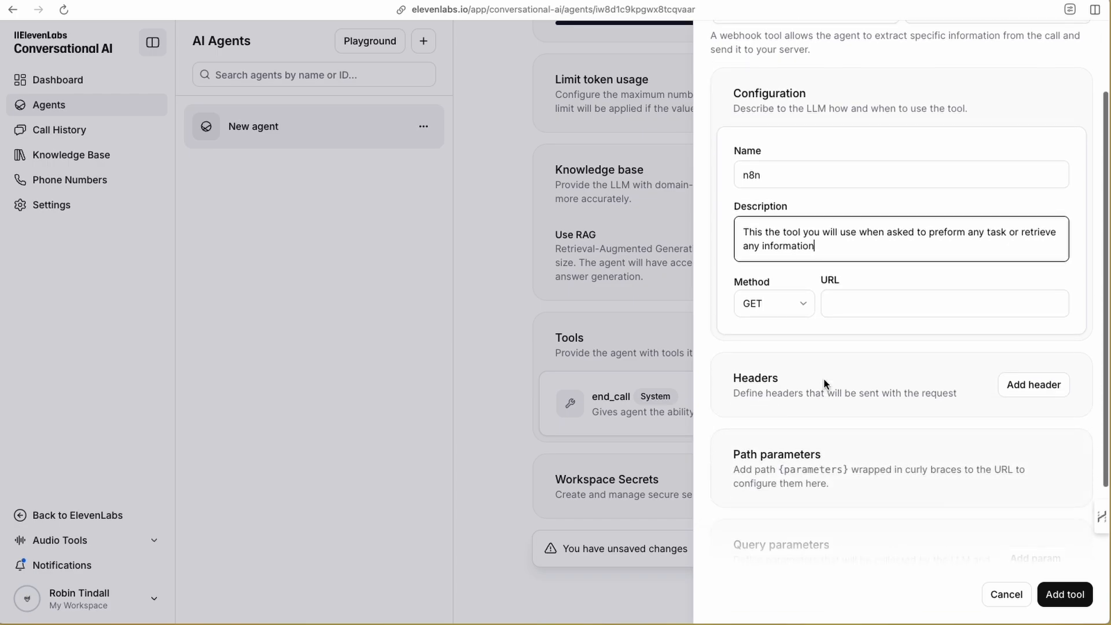
pyautogui.scroll(3, 825, 382)
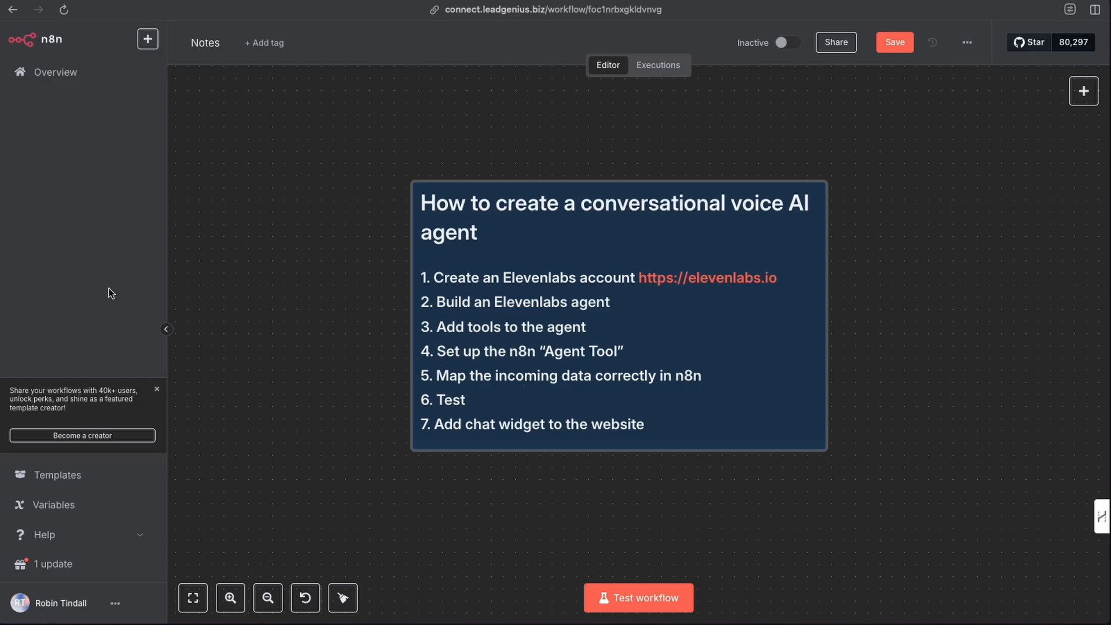
# Switch to n8n, save the Notes workflow, and open the Pine Cone Chat workflow
pyautogui.click(60, 81)
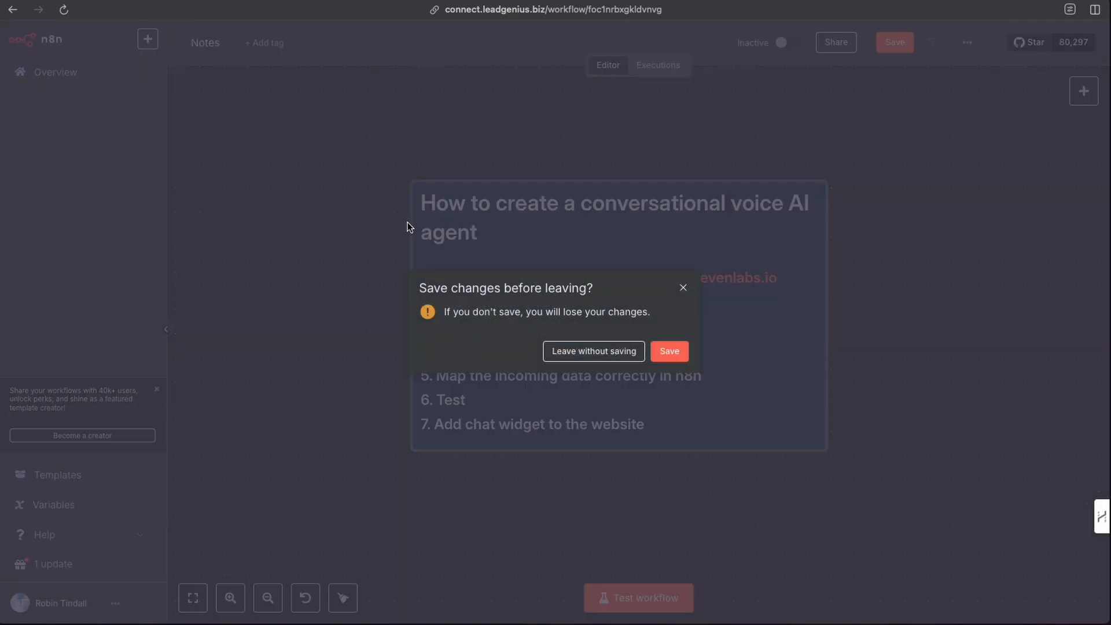
pyautogui.click(669, 351)
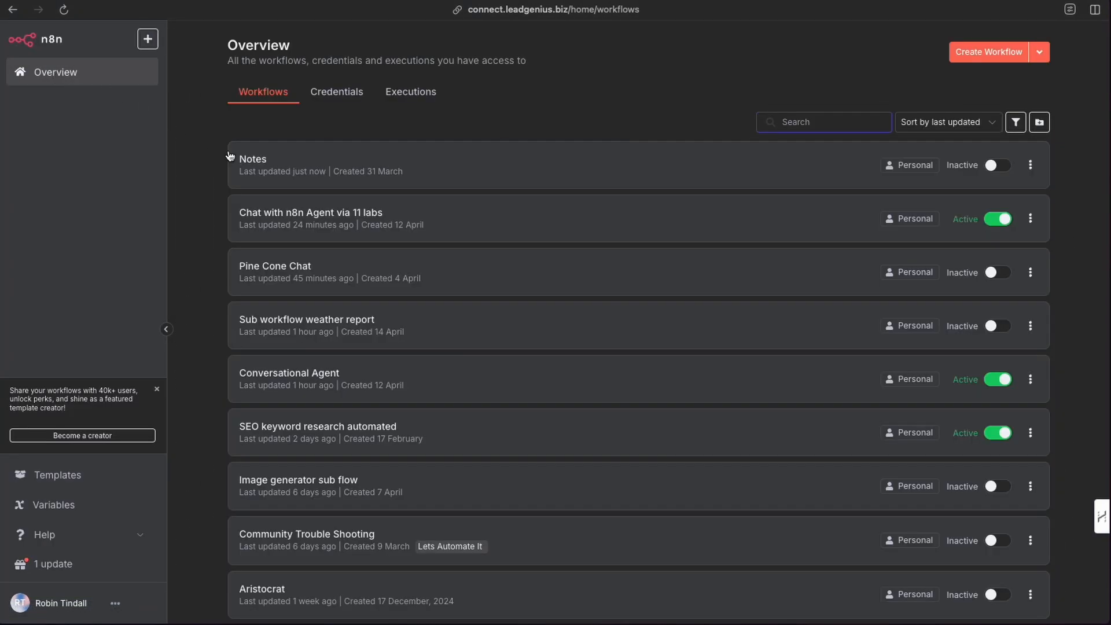
pyautogui.click(284, 281)
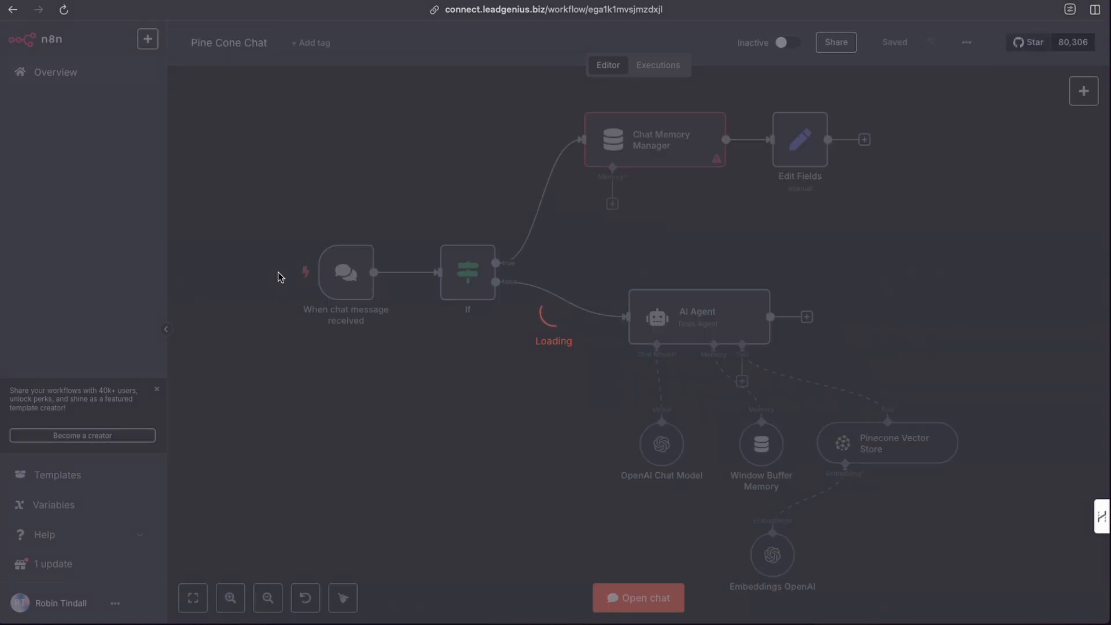
pyautogui.scroll(-3, 300, 272)
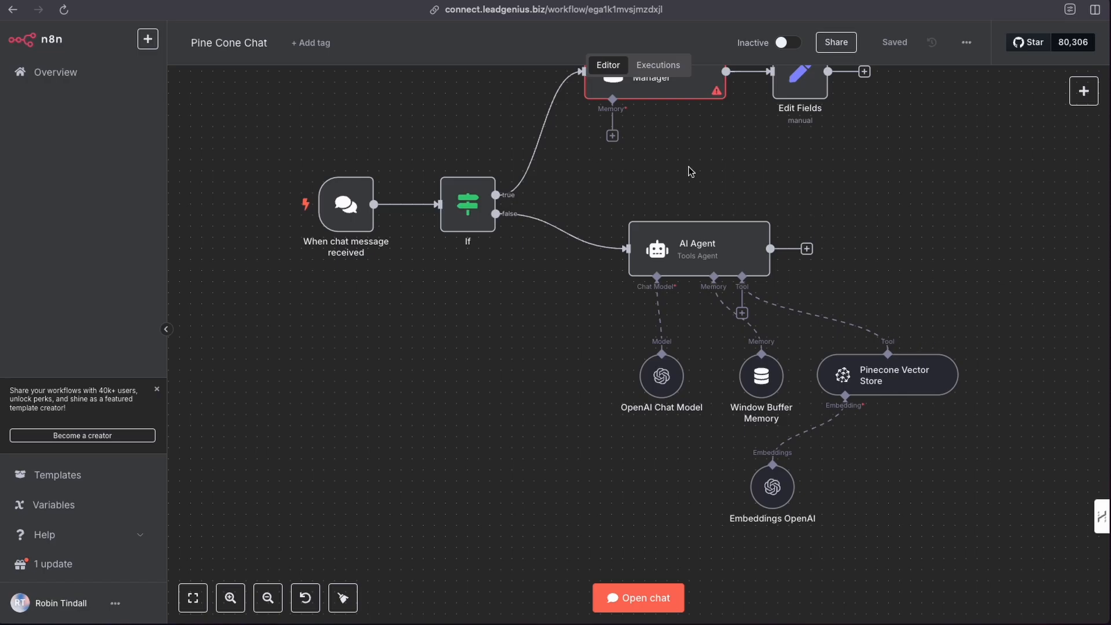
pyautogui.hscroll(-1, 387, 339)
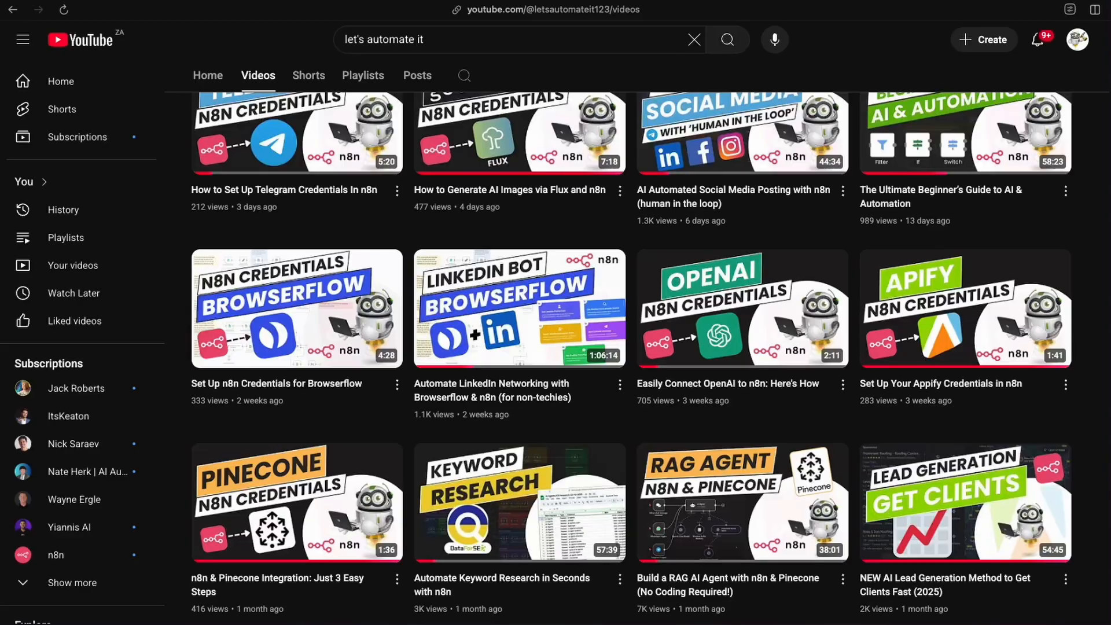
# Switch to YouTube and browse the video list of the Let's Automate It channel
pyautogui.scroll(6, 636, 348)
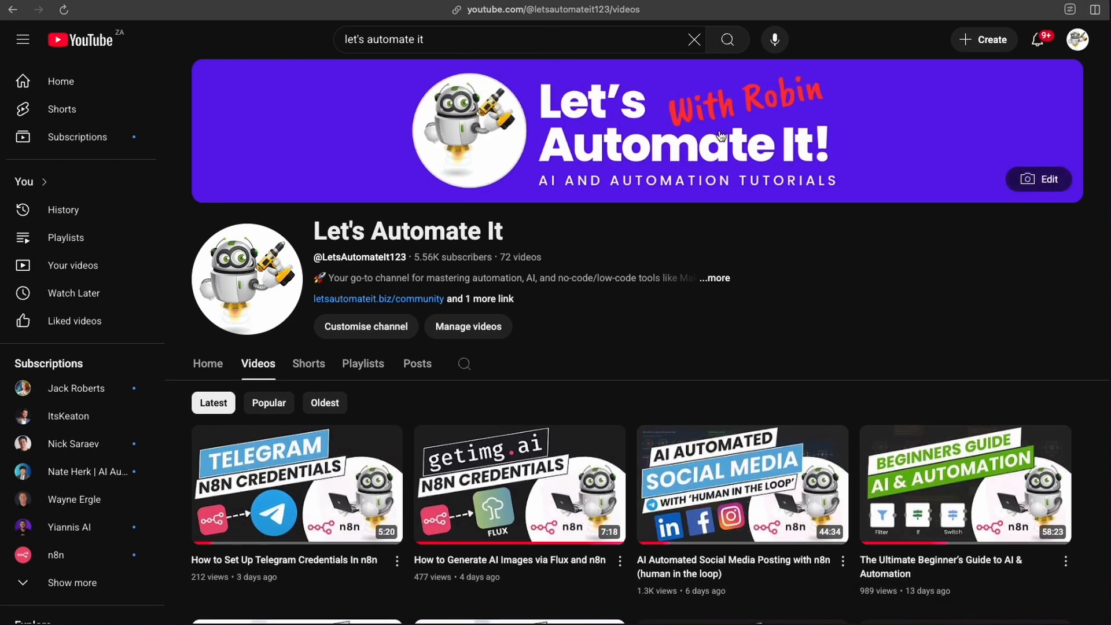
pyautogui.scroll(-6, 604, 326)
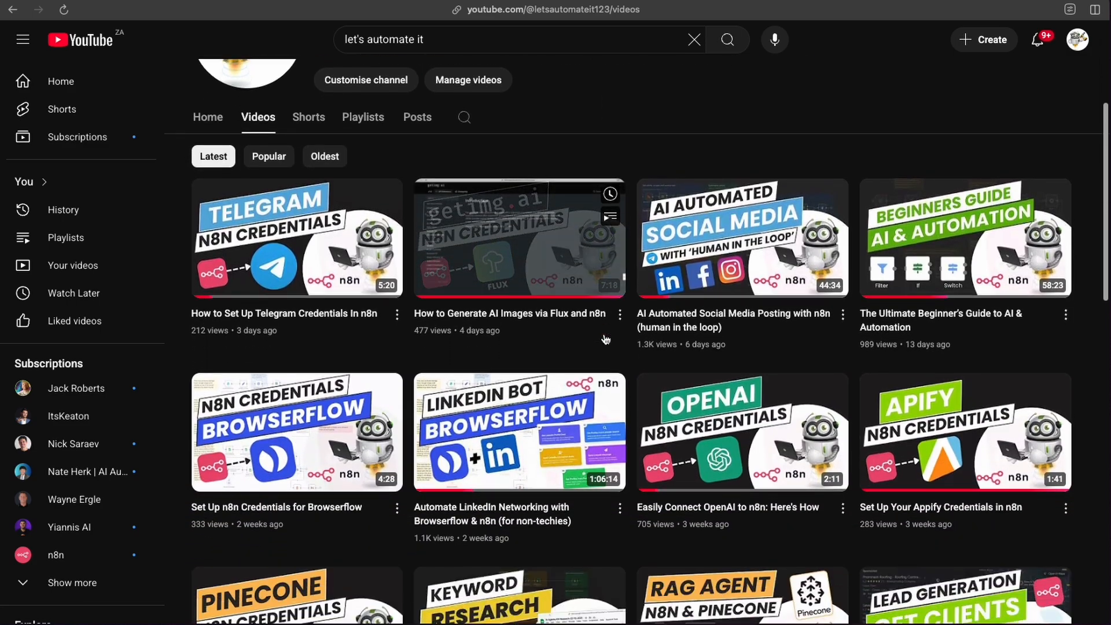
pyautogui.scroll(-4, 606, 339)
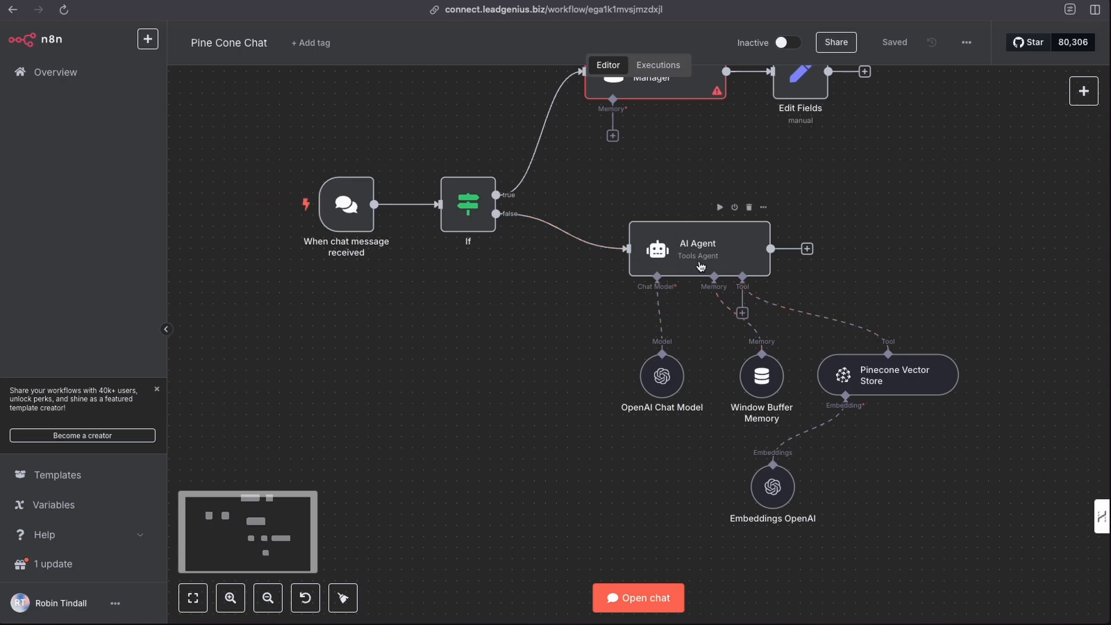
# Back in n8n, shift the chat model, memory, Pinecone Vector Store and embeddings nodes sideways beneath the AI Agent
pyautogui.moveTo(661, 376); pyautogui.dragTo(606, 376)
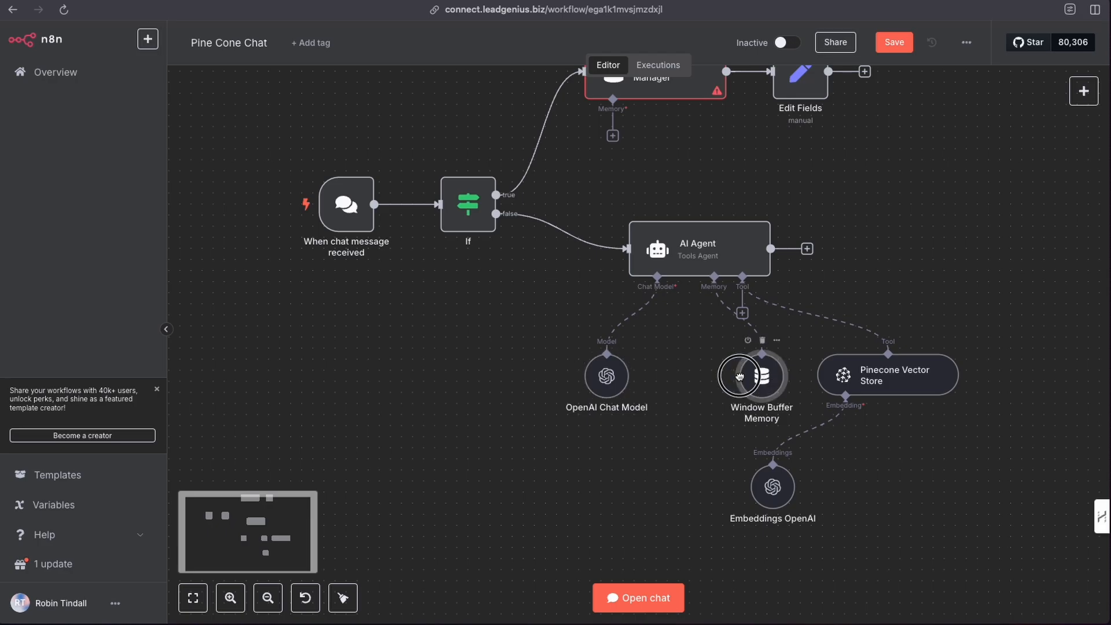
pyautogui.moveTo(739, 376); pyautogui.dragTo(651, 376)
pyautogui.moveTo(908, 383); pyautogui.dragTo(851, 383)
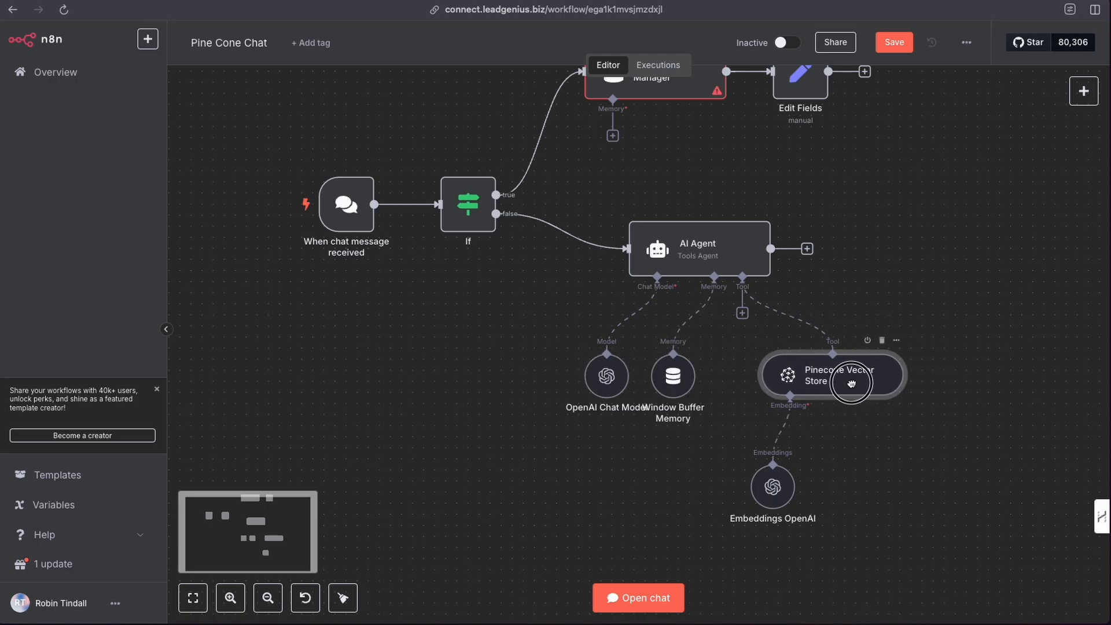
pyautogui.moveTo(772, 486); pyautogui.dragTo(761, 486)
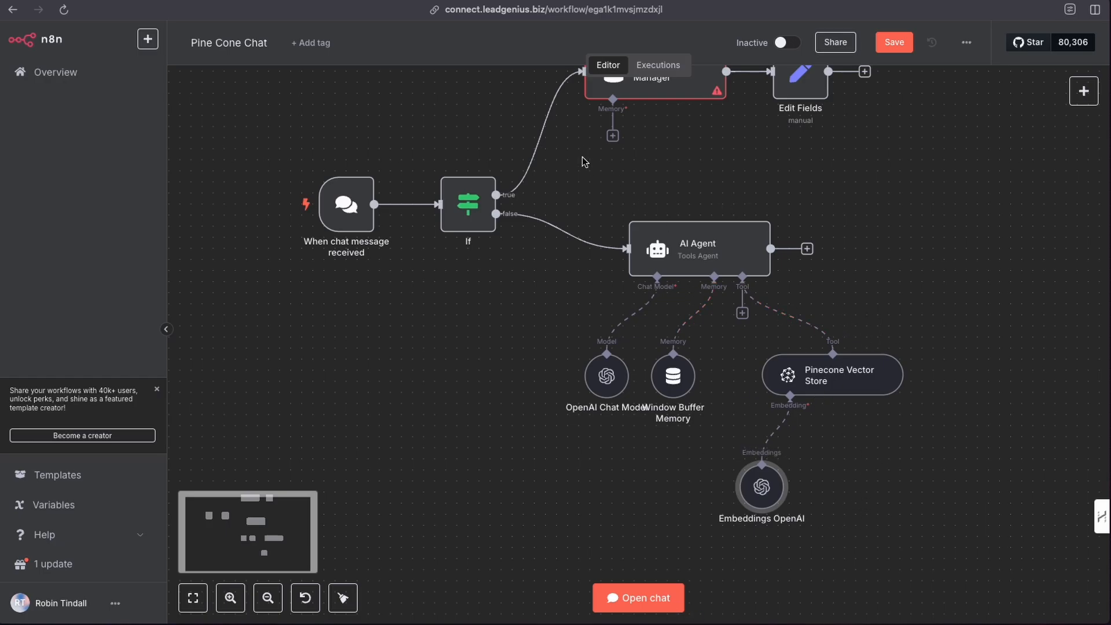
# Select the AI Agent together with its model, memory, Pinecone and embeddings nodes, and clear the selection
pyautogui.moveTo(564, 172); pyautogui.dragTo(965, 568)
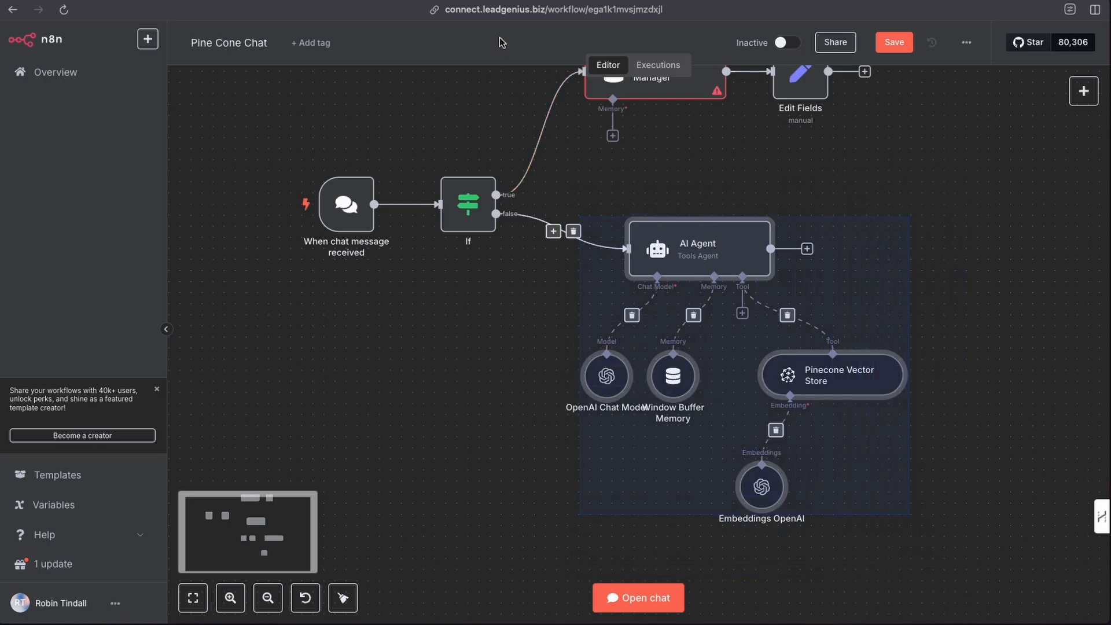
pyautogui.click(772, 155)
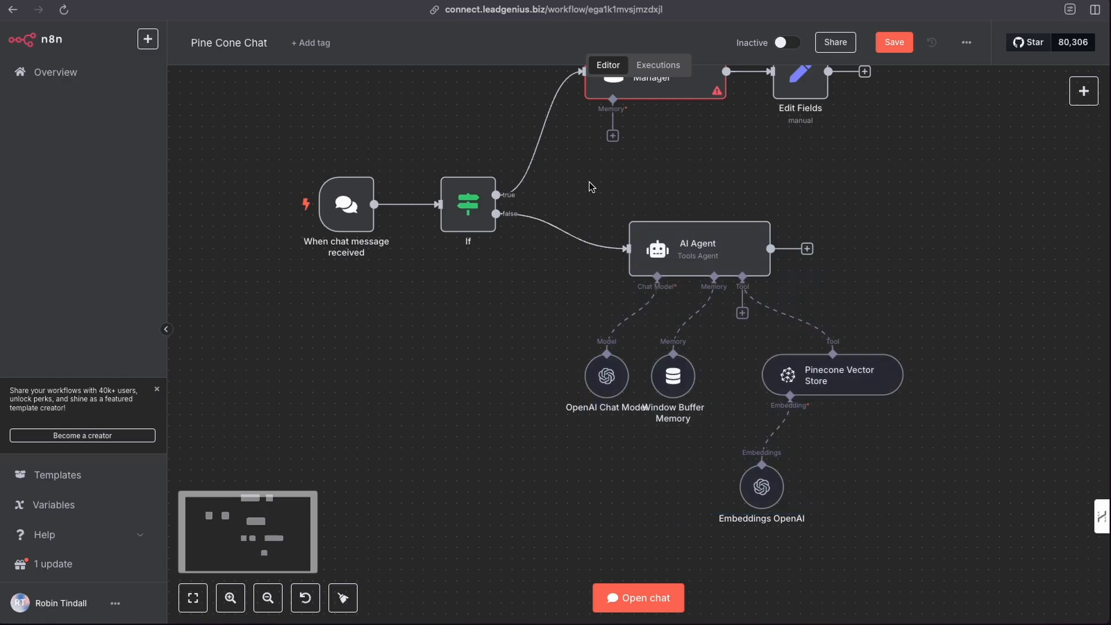
pyautogui.moveTo(557, 187); pyautogui.dragTo(988, 564)
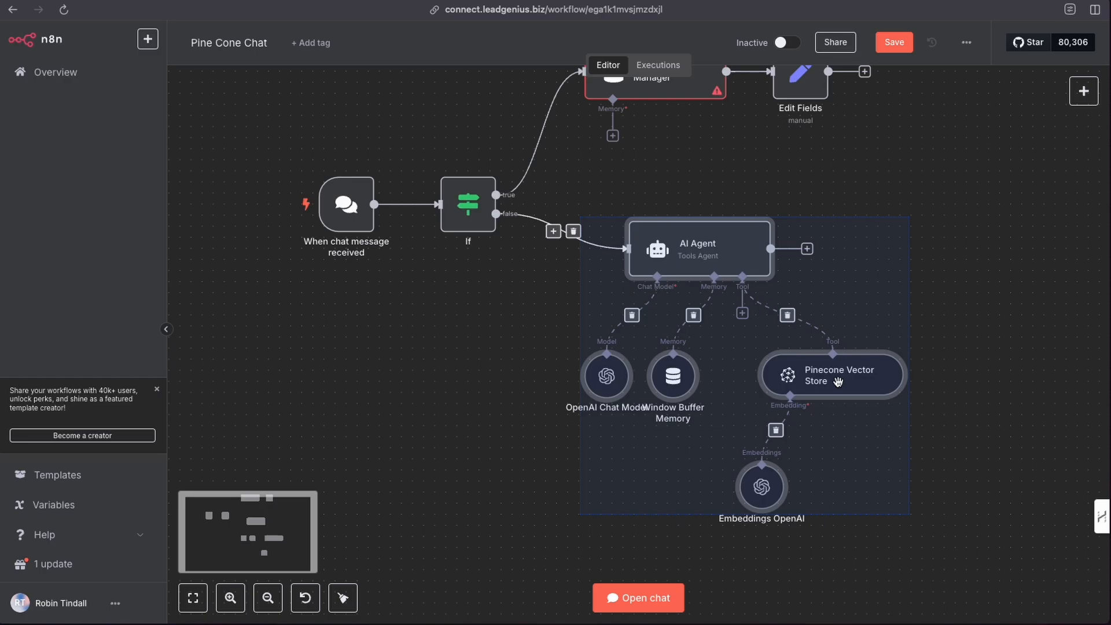
pyautogui.click(992, 332)
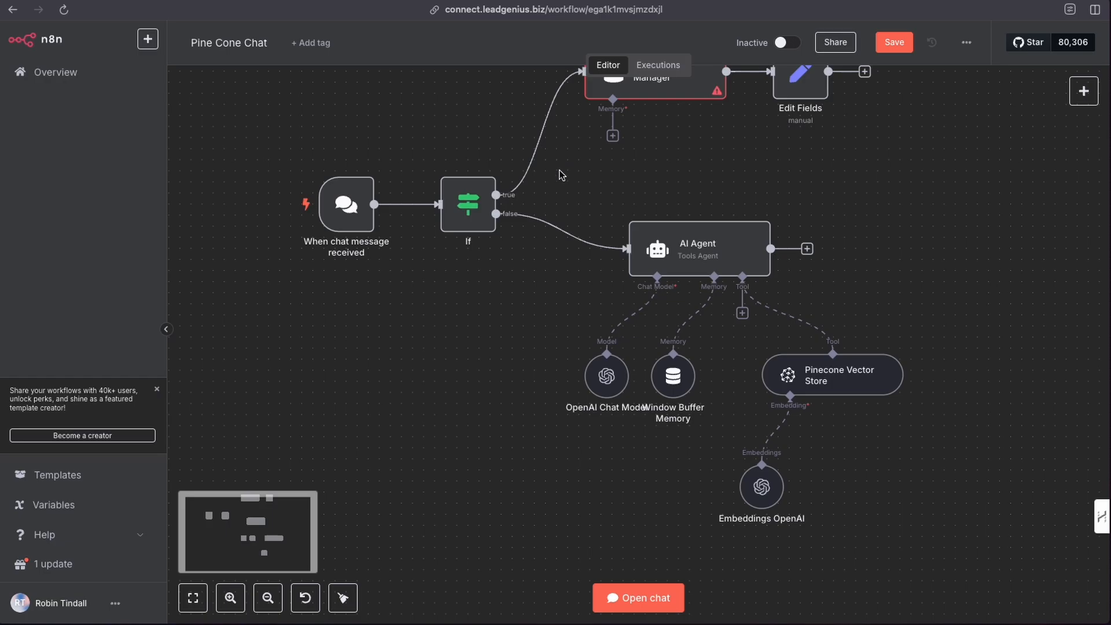
# Leave the Pine Cone Chat workflow without saving and open the "Chat with n8n Agent via 11 labs" workflow
pyautogui.click(57, 80)
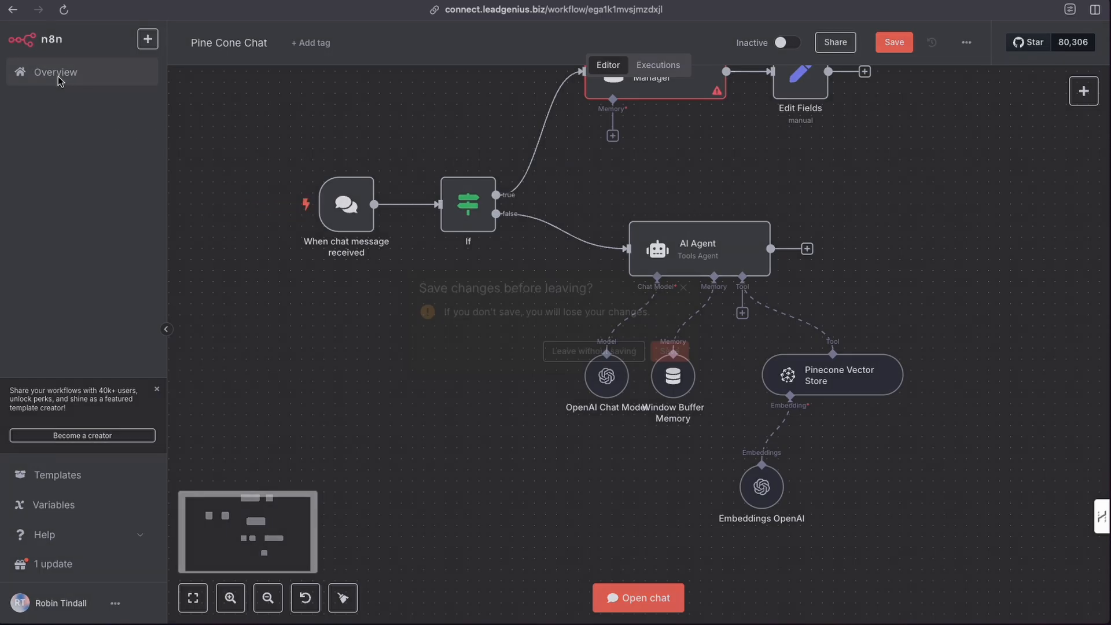
pyautogui.click(620, 350)
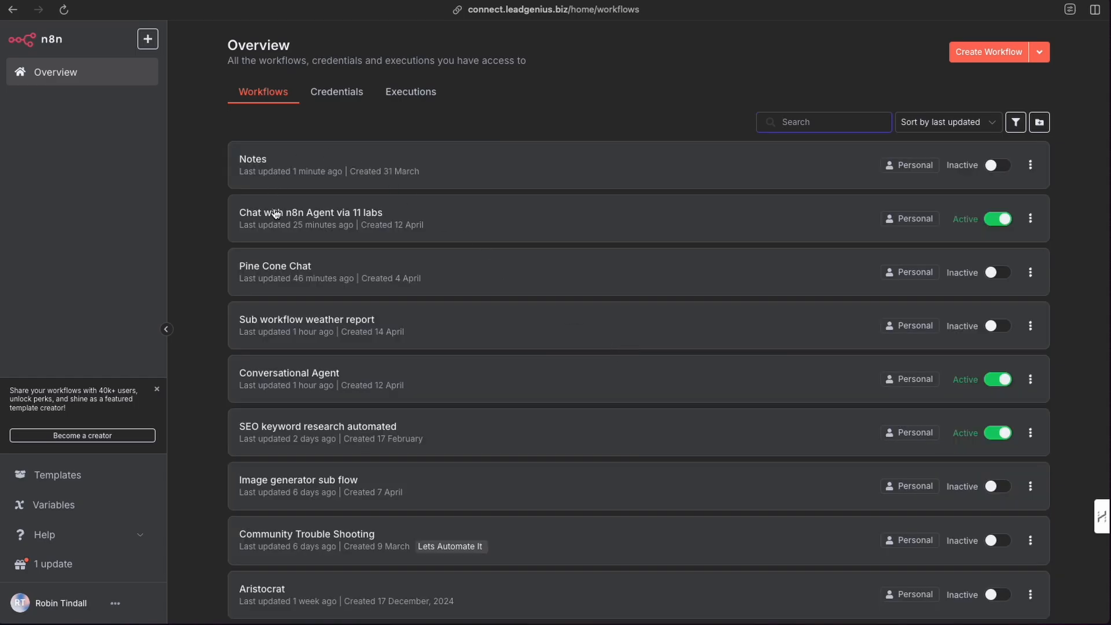
pyautogui.click(306, 218)
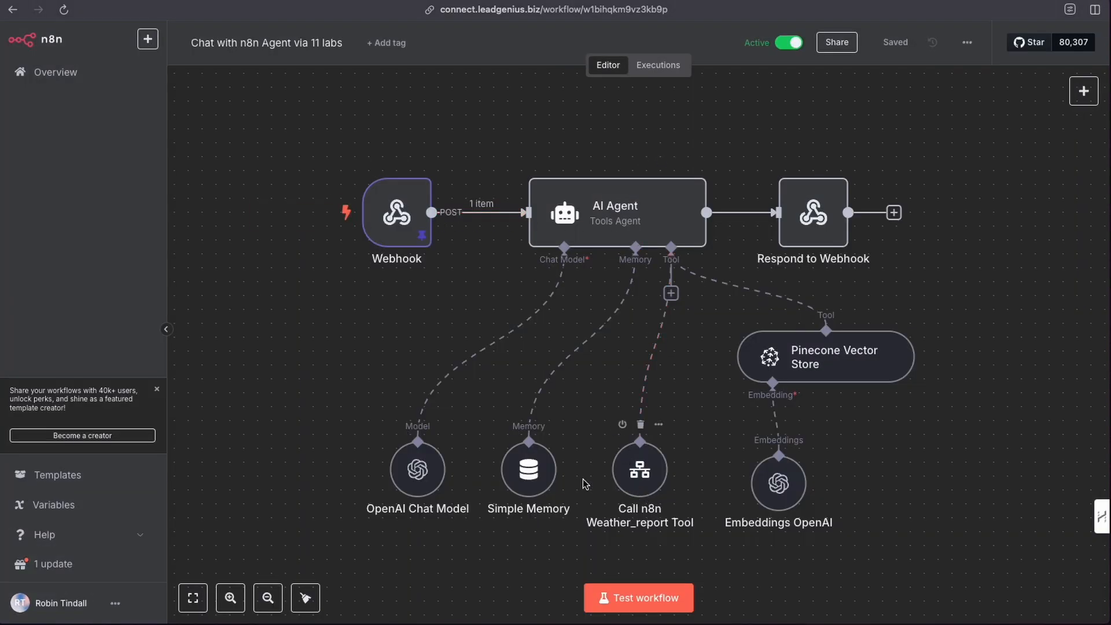
# Move the Simple Memory and Weather_report tool nodes well below the rest of the workflow, clear of the Pinecone branch
pyautogui.moveTo(532, 474); pyautogui.dragTo(477, 557)
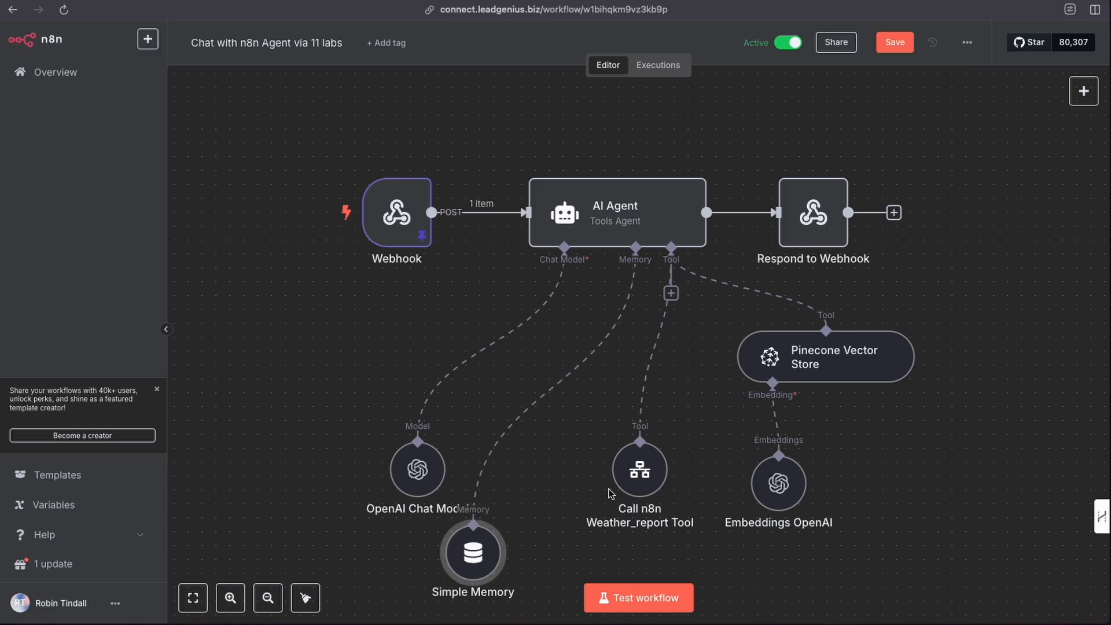
pyautogui.moveTo(637, 476); pyautogui.dragTo(446, 620)
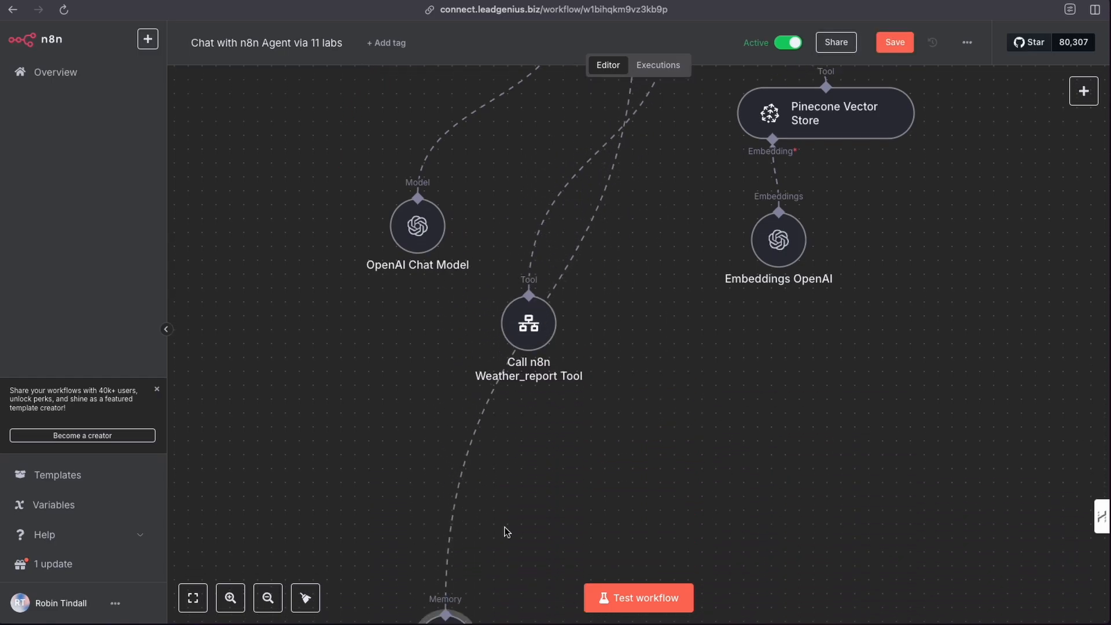
pyautogui.moveTo(528, 322); pyautogui.dragTo(513, 540)
pyautogui.scroll(3, 603, 230)
pyautogui.scroll(4, 603, 230)
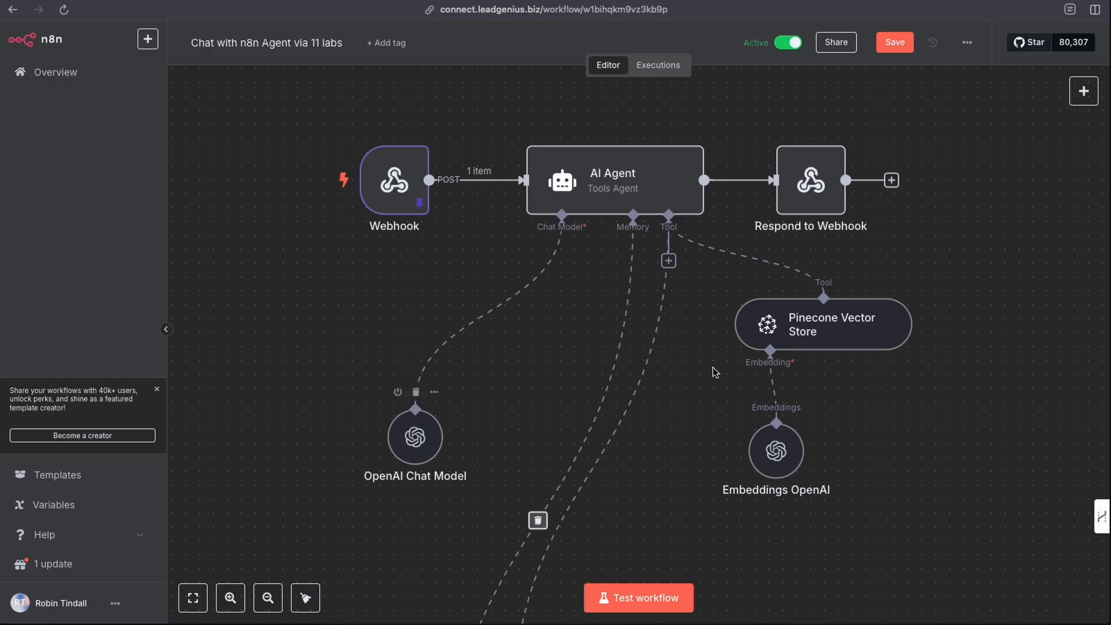
# Review the Pinecone Vector Store node's settings and full description, and the Embeddings OpenAI node's model
pyautogui.click(835, 340)
pyautogui.doubleClick(835, 339)
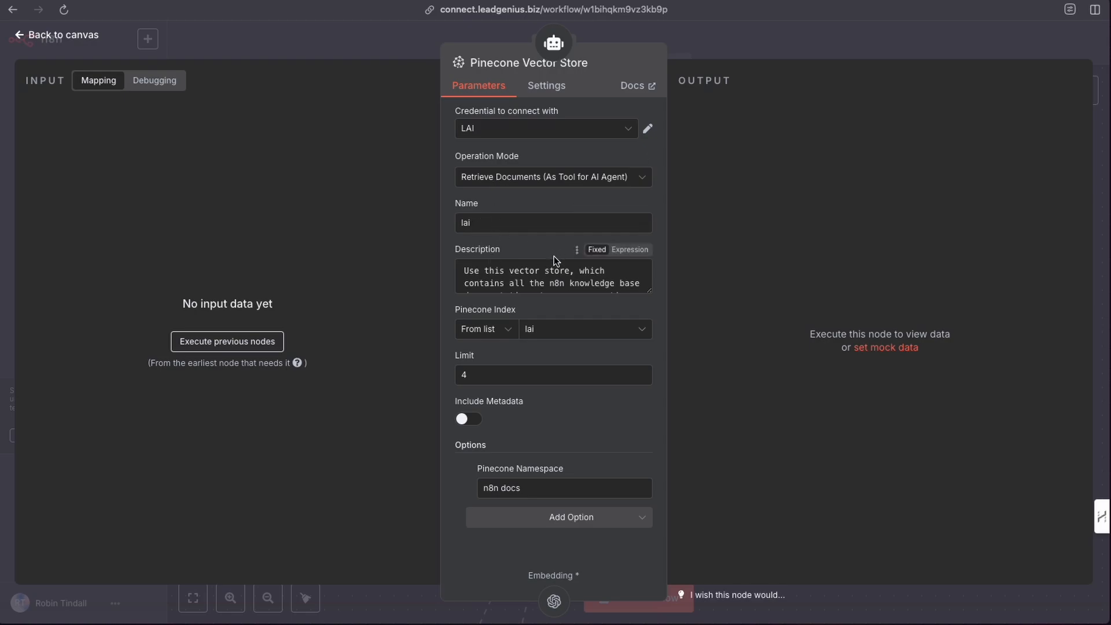
pyautogui.scroll(-1, 544, 272)
pyautogui.scroll(1, 544, 272)
pyautogui.moveTo(653, 292); pyautogui.dragTo(650, 343)
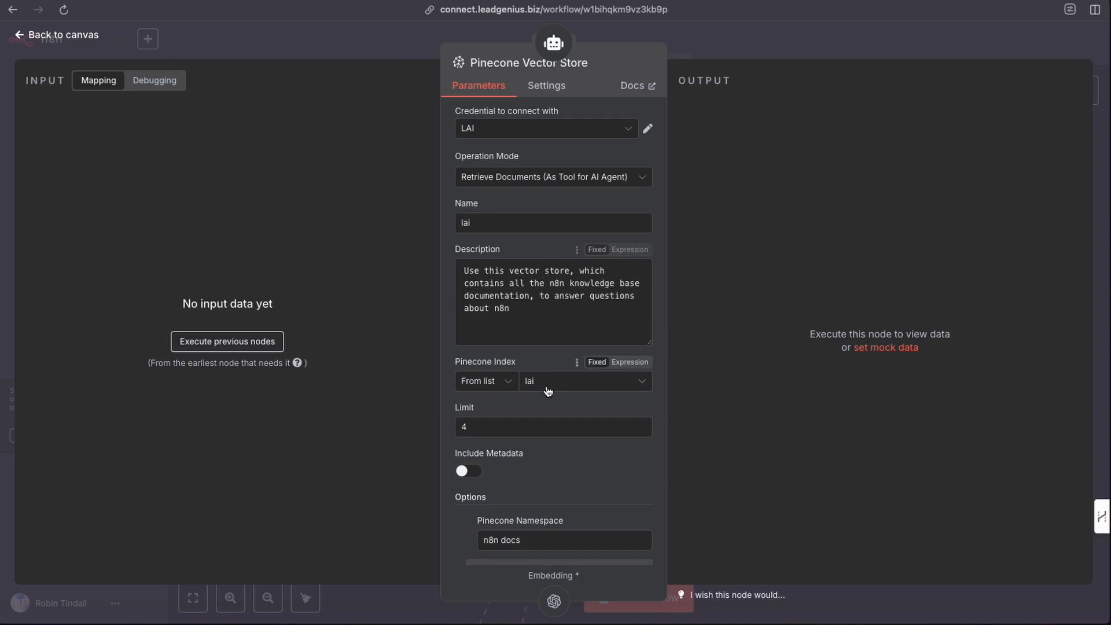
pyautogui.click(729, 48)
pyautogui.doubleClick(778, 466)
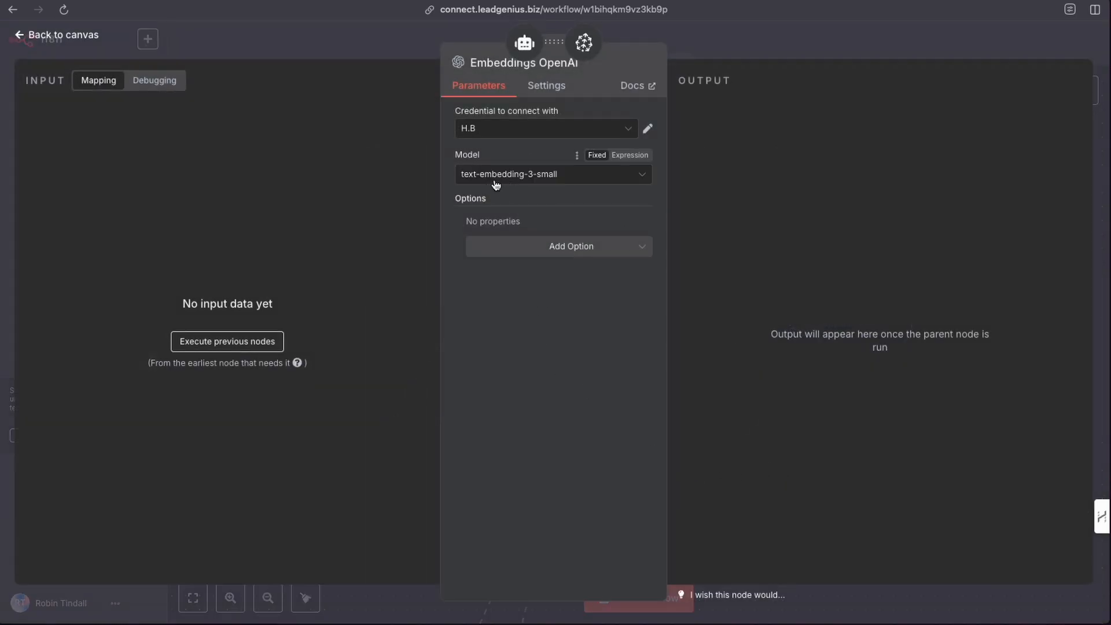
# Move the Embeddings OpenAI node closer beneath the Pinecone Vector Store node and review the AI Agent node's parameters
pyautogui.click(722, 37)
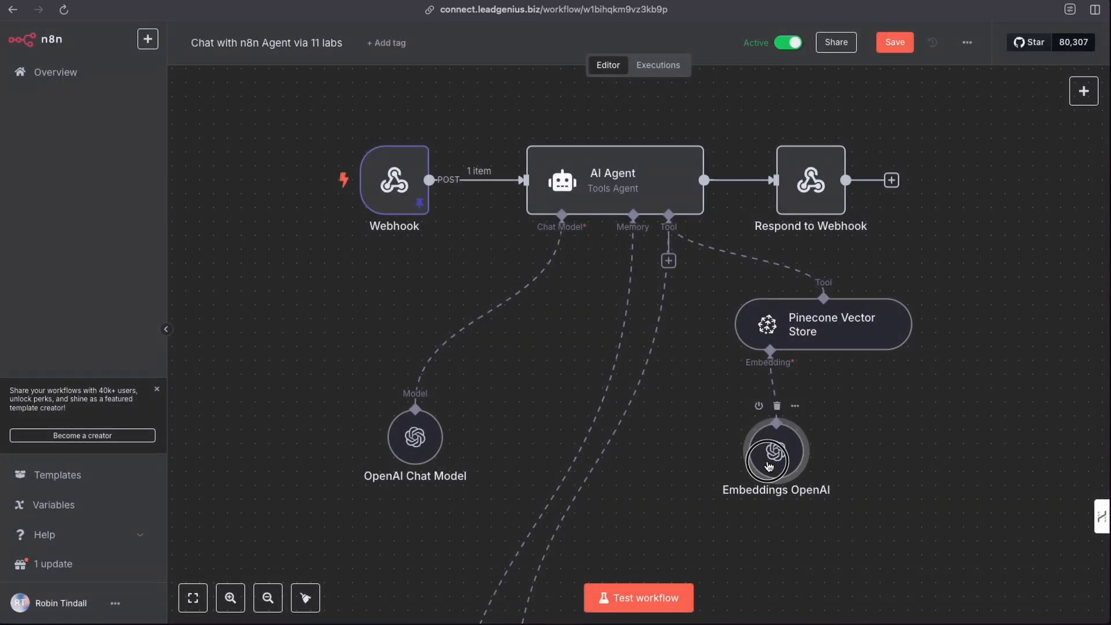
pyautogui.moveTo(768, 466); pyautogui.dragTo(726, 437)
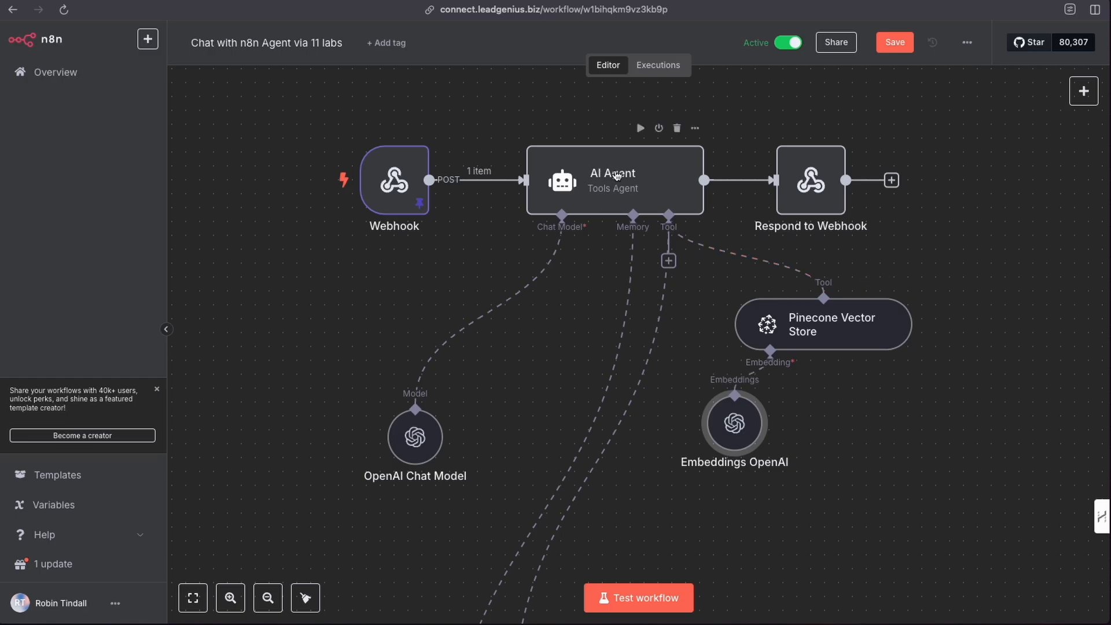
pyautogui.doubleClick(616, 174)
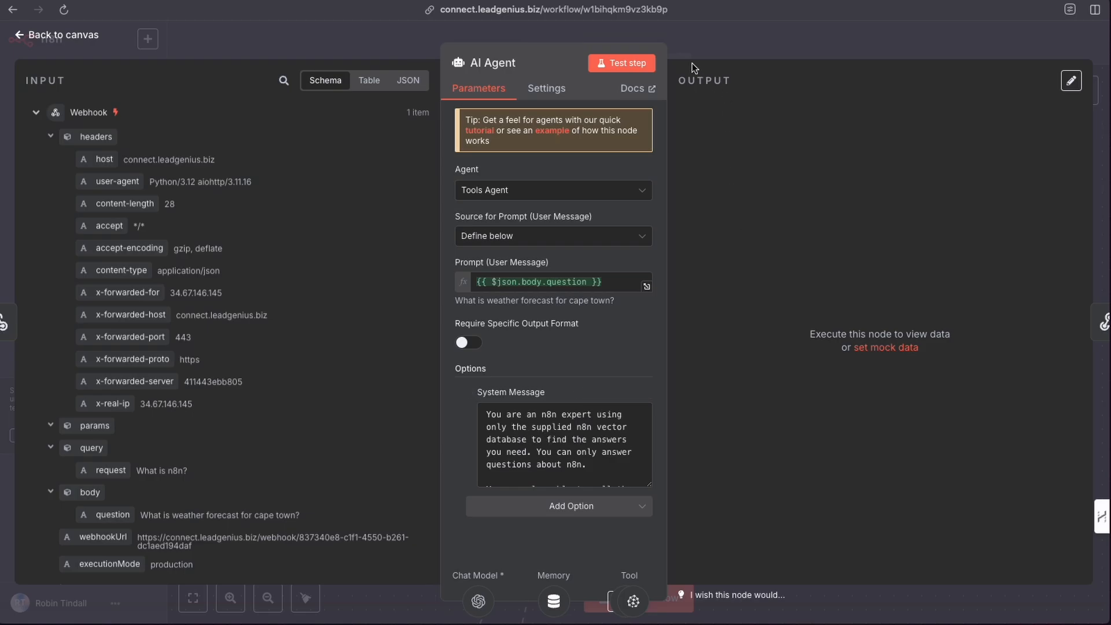
pyautogui.click(708, 50)
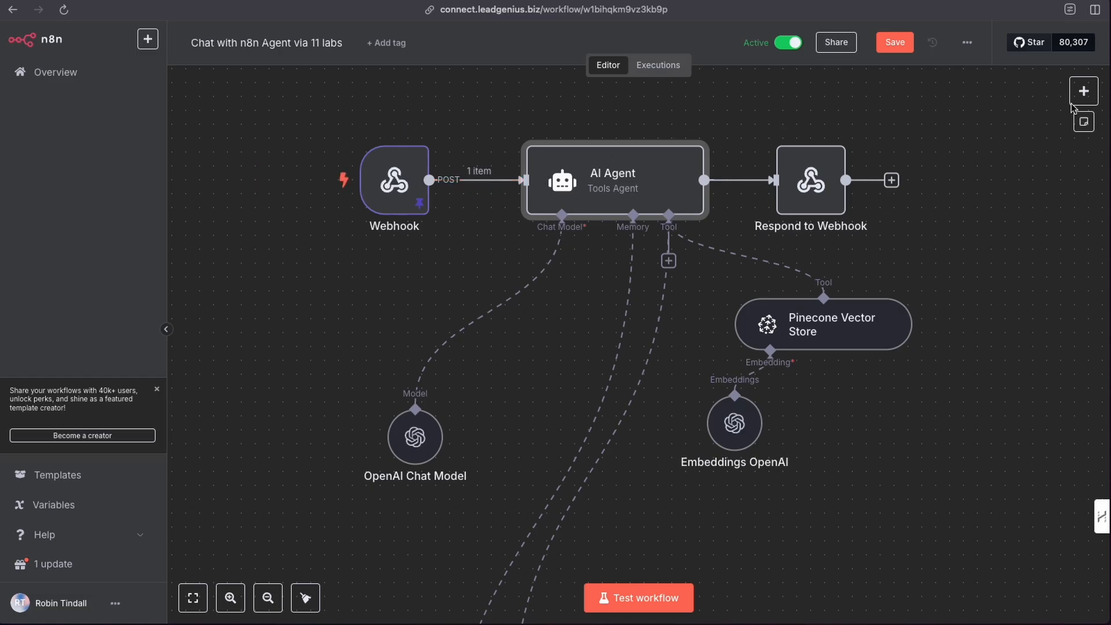
# Search the node library for "web" to look up the webhook nodes, and close it without adding one
pyautogui.click(1081, 93)
pyautogui.write('web')
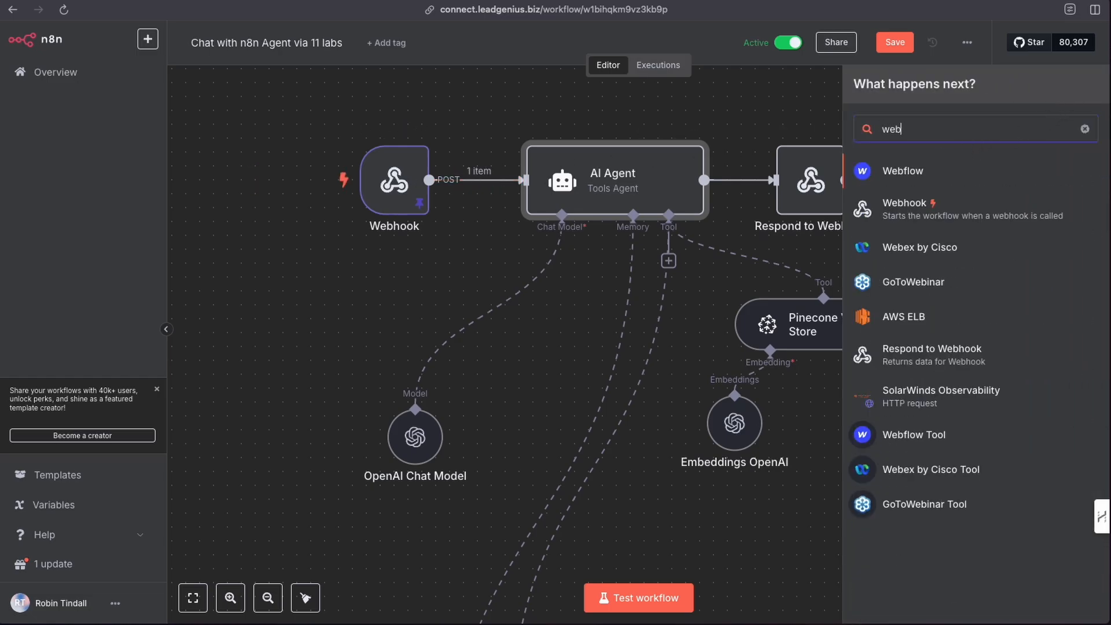
pyautogui.click(764, 111)
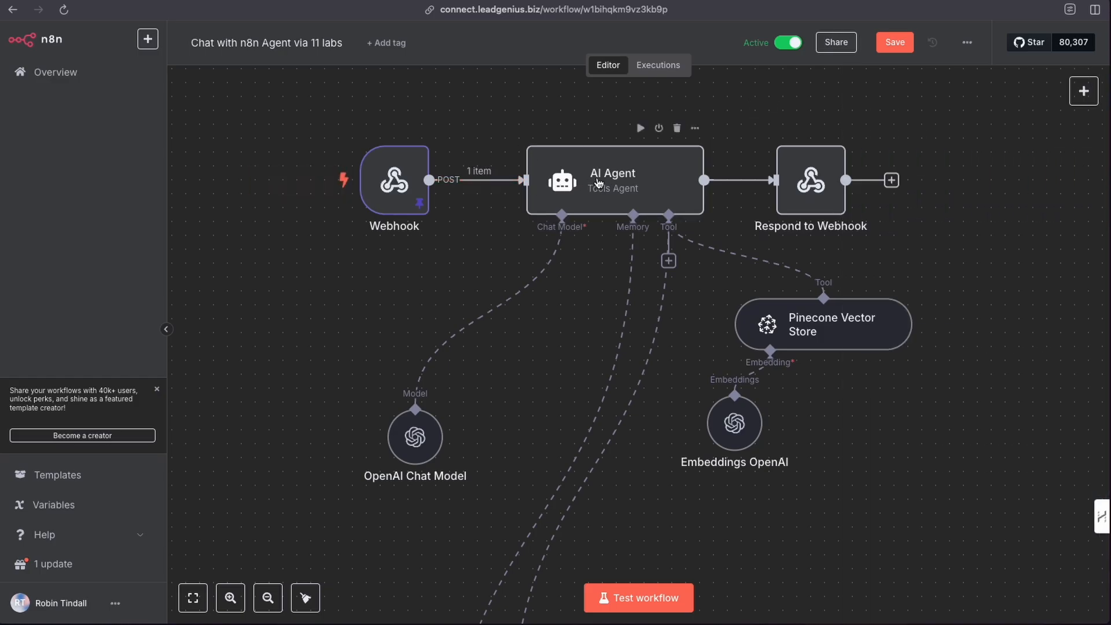
# Review the Webhook node's Respond options, keeping Using 'Respond to Webhook' Node, and copy its production URL
pyautogui.doubleClick(394, 180)
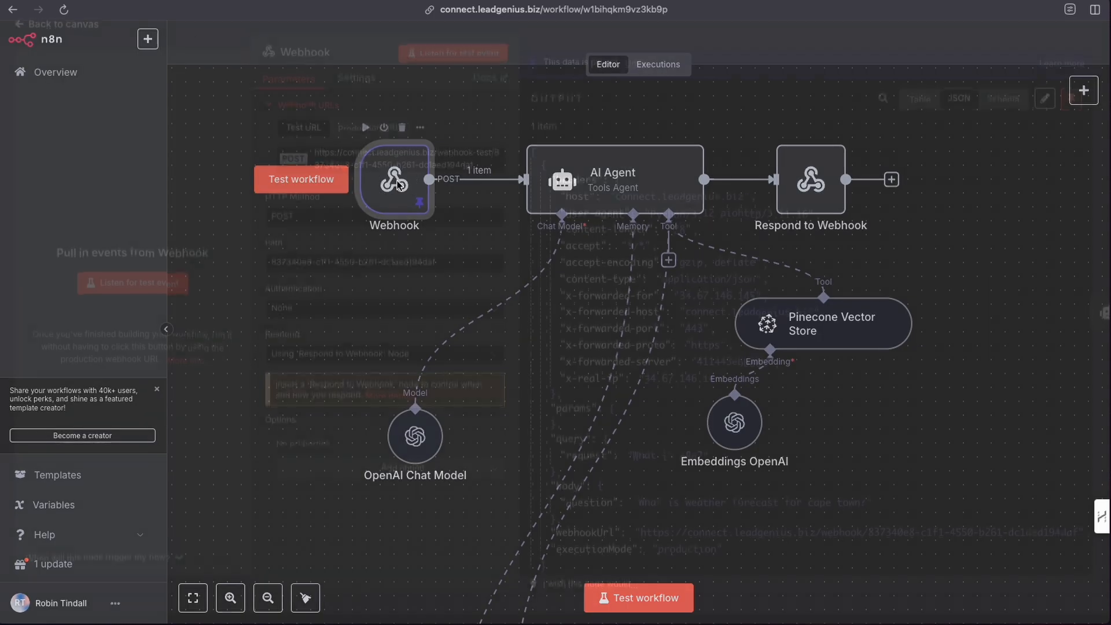
pyautogui.click(409, 367)
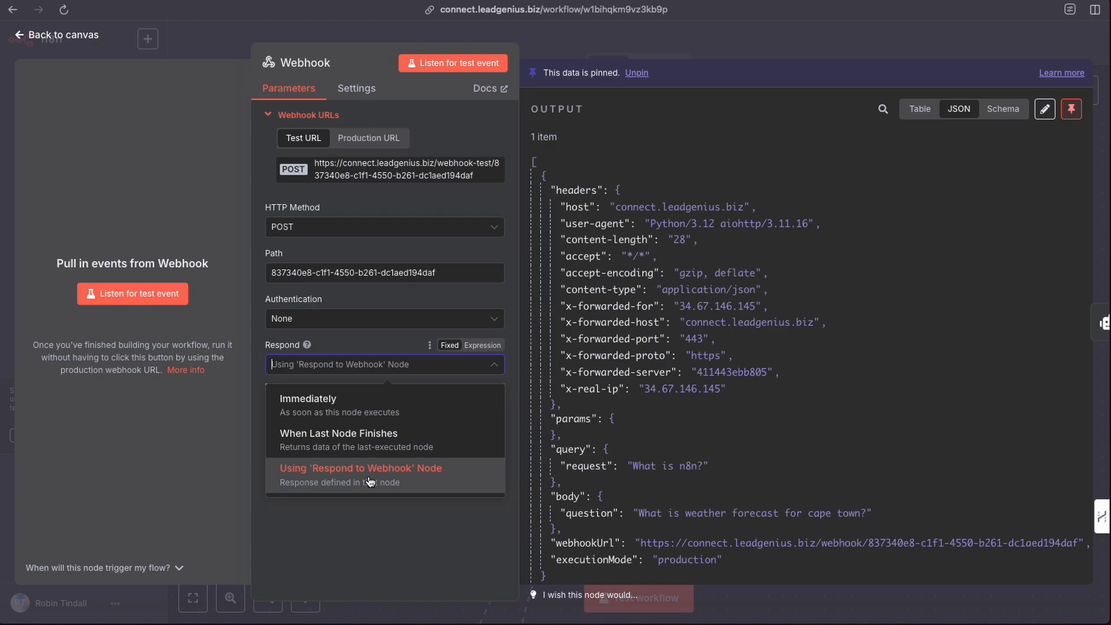
pyautogui.click(370, 528)
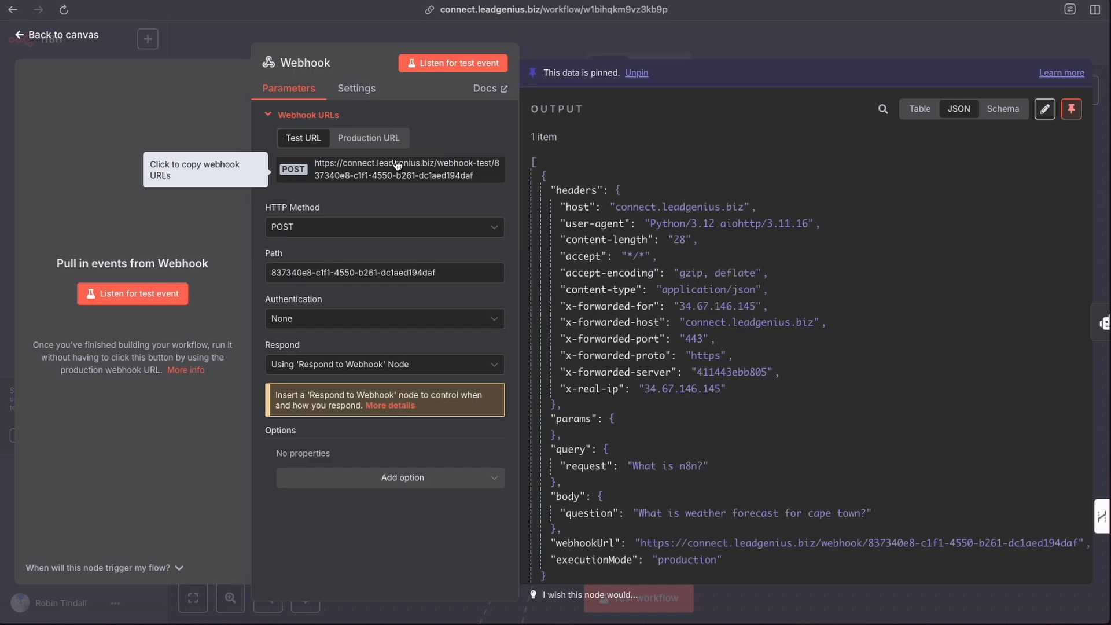
pyautogui.click(367, 139)
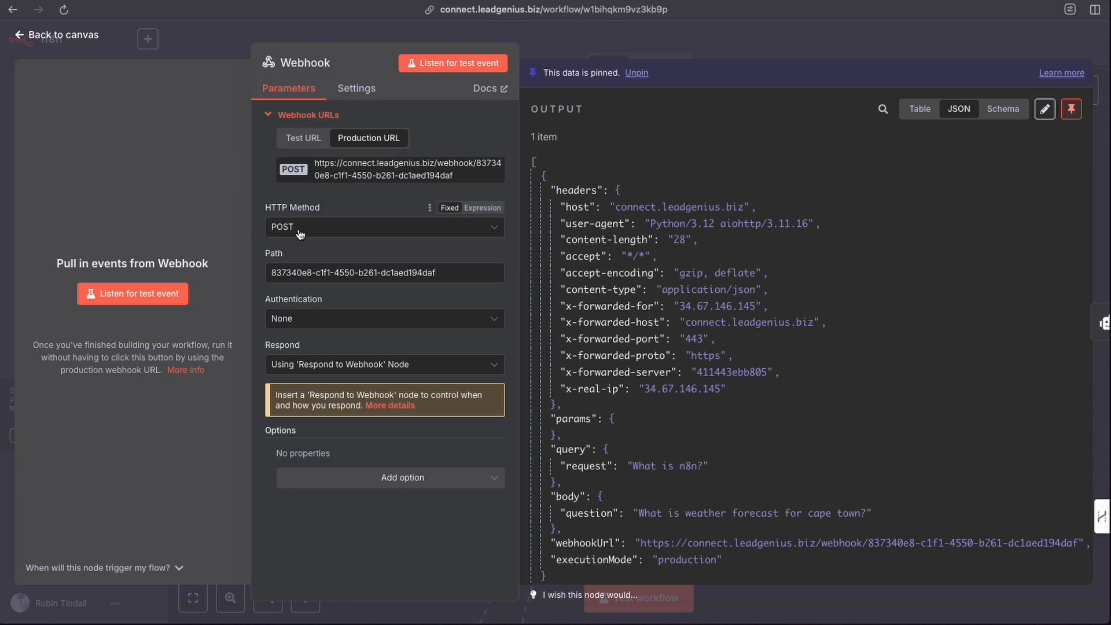
pyautogui.click(368, 176)
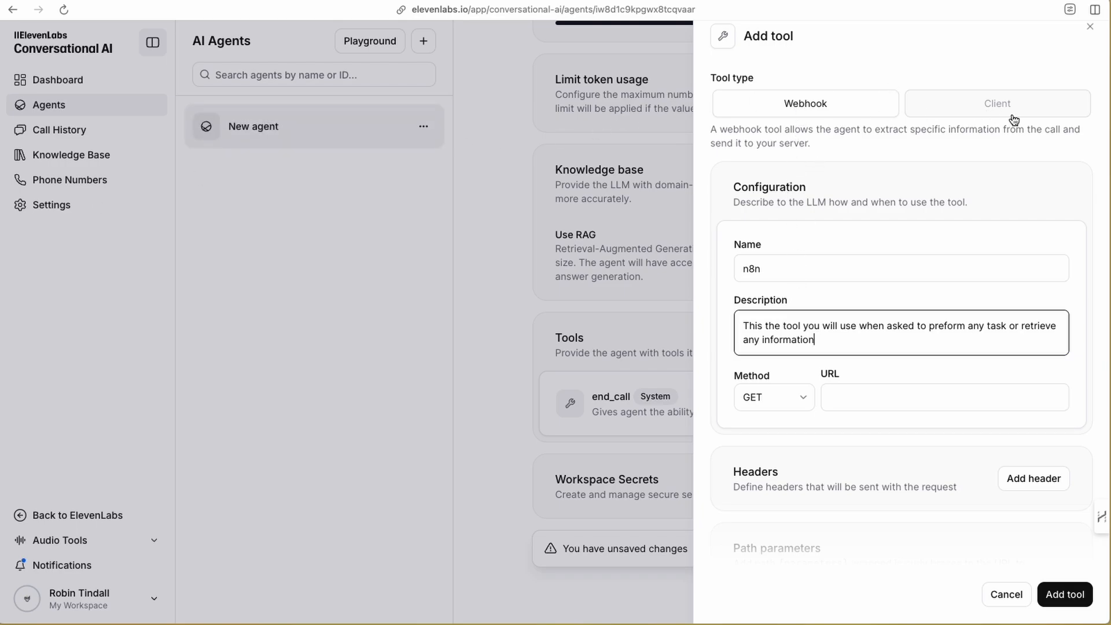
# Back in ElevenLabs, give the n8n webhook tool the POST method and the copied production URL, and correct "task" to "tasks" in its description
pyautogui.click(815, 108)
pyautogui.click(799, 400)
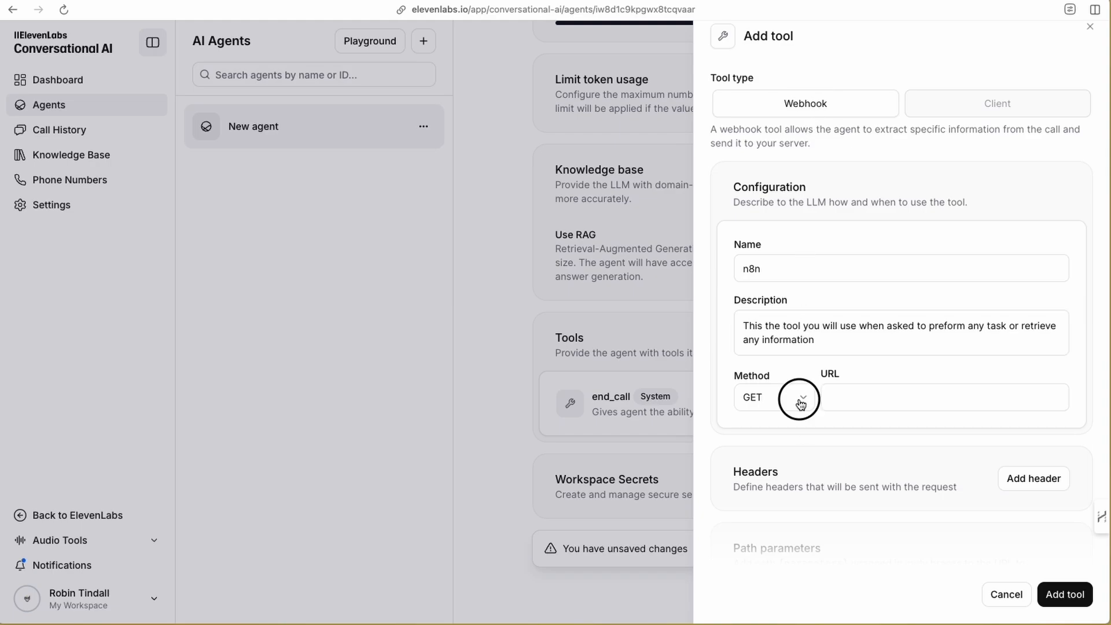
pyautogui.click(769, 457)
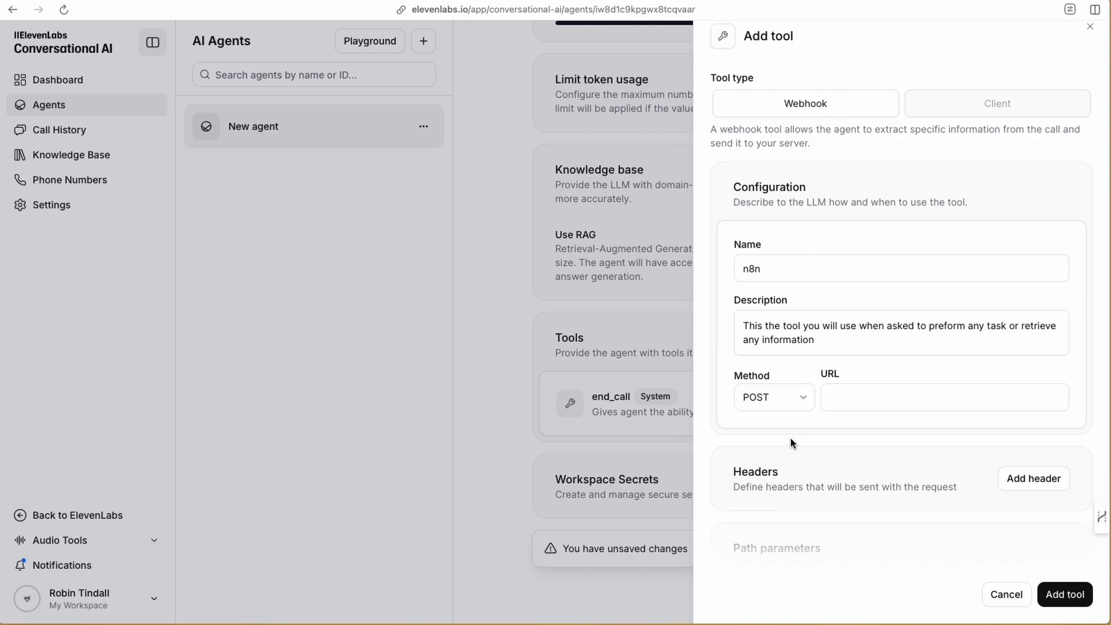
pyautogui.click(836, 398)
pyautogui.hotkey('ctrl', 'v')
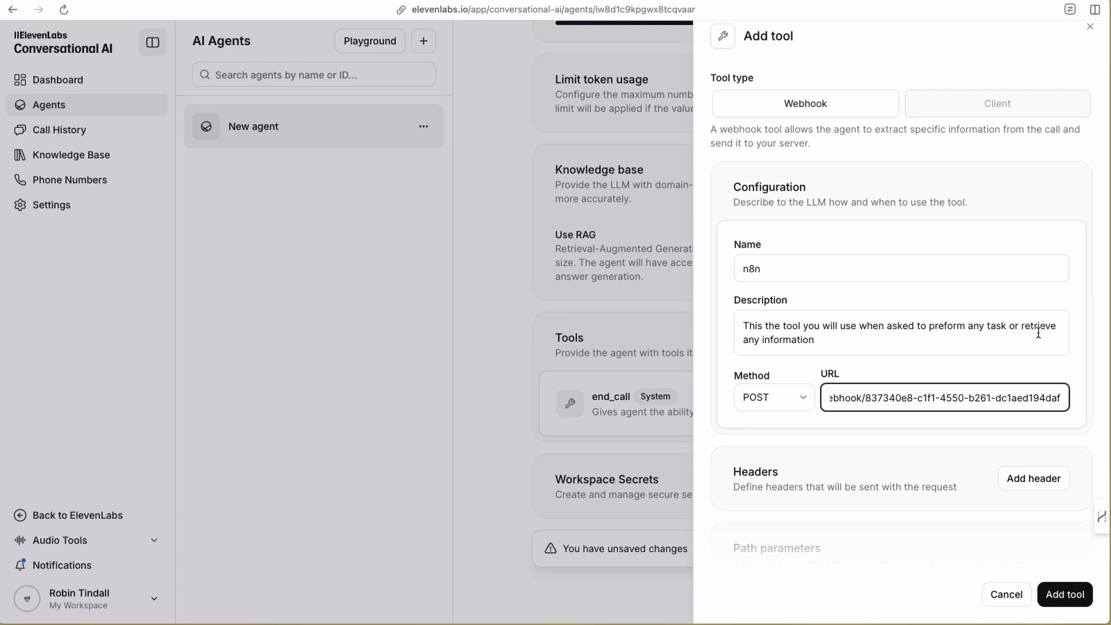
pyautogui.click(1004, 327)
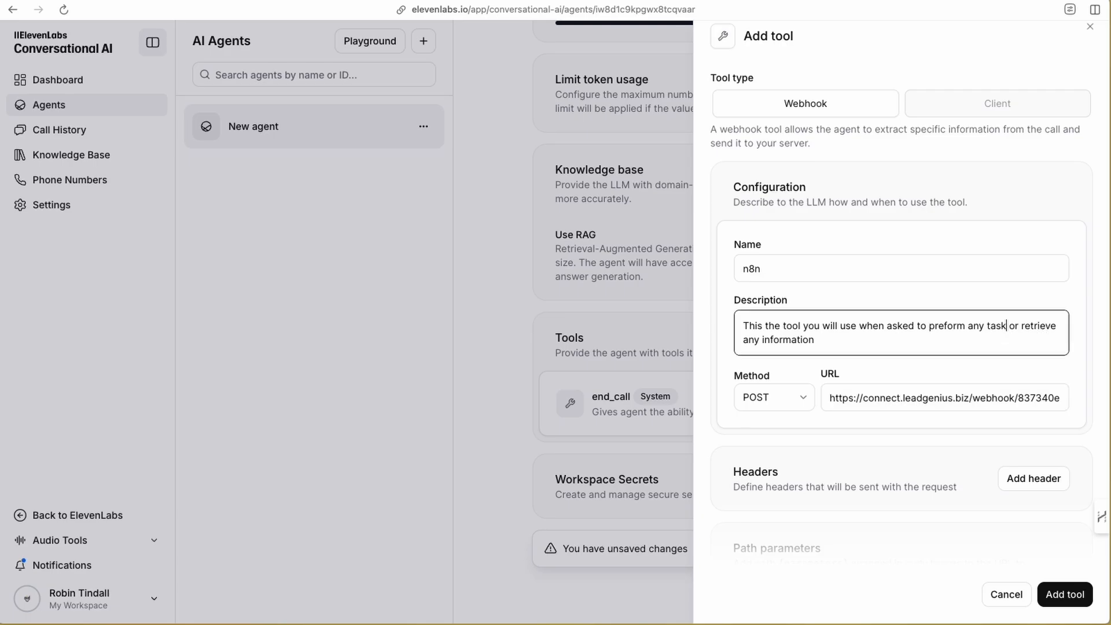
pyautogui.write('s')
# Add a String query parameter with identifier "request" and description "The question asked by the caller"
pyautogui.scroll(-4, 884, 345)
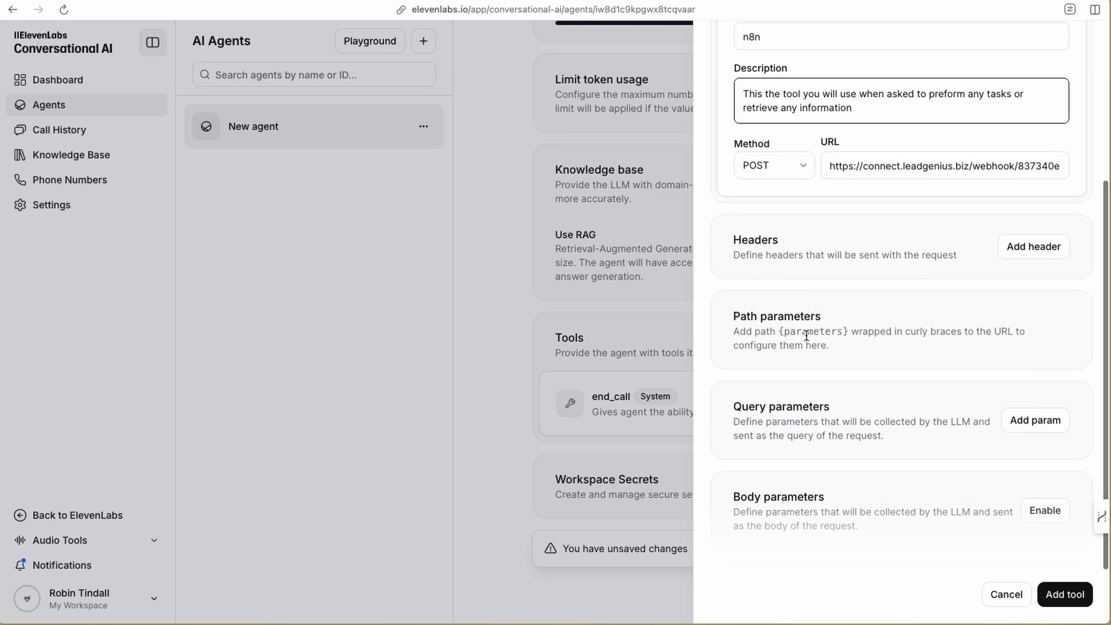
pyautogui.scroll(-2, 806, 336)
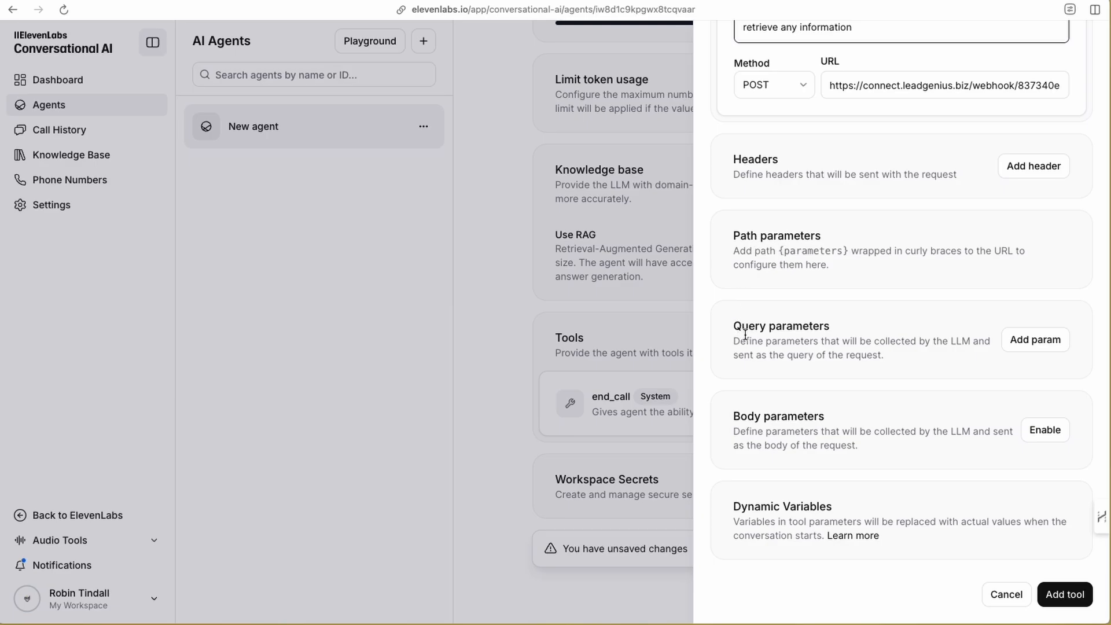
pyautogui.click(1035, 342)
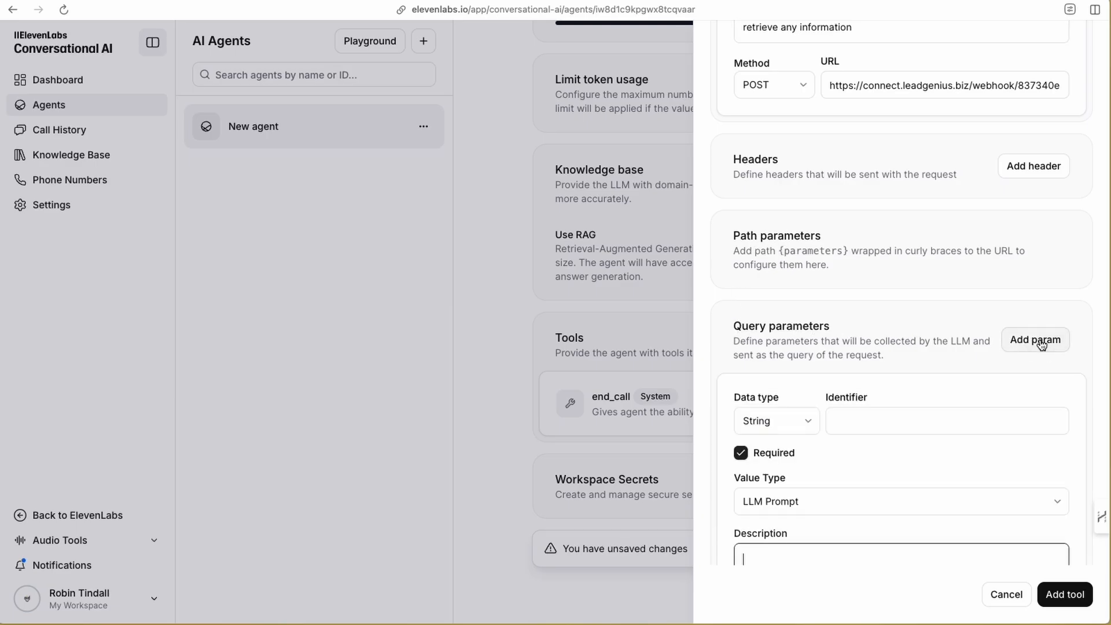
pyautogui.scroll(-5, 822, 431)
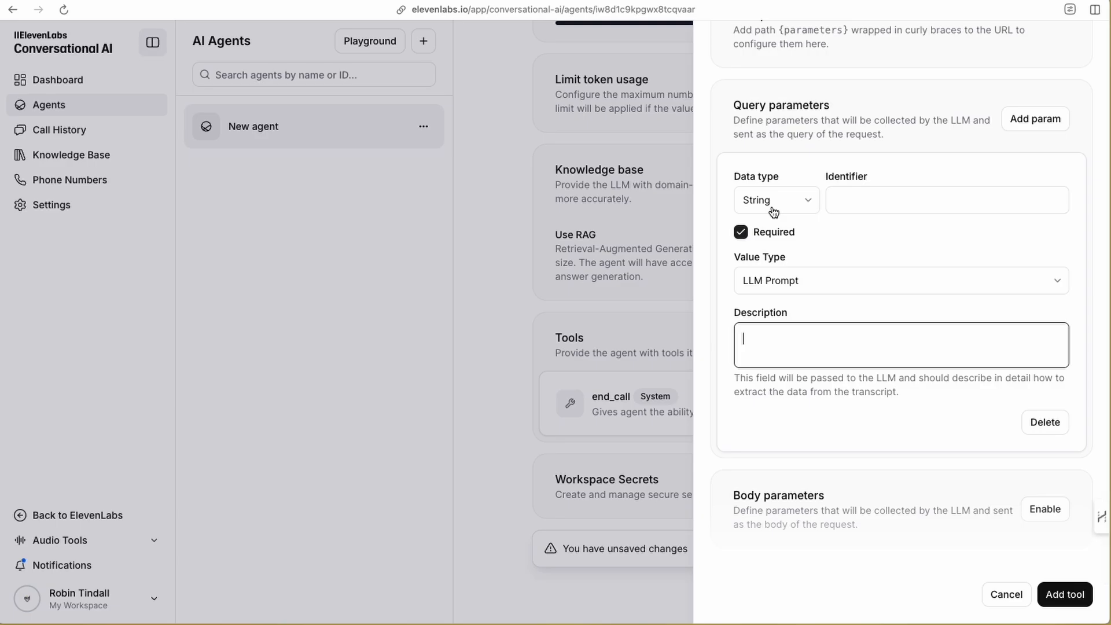
pyautogui.click(854, 204)
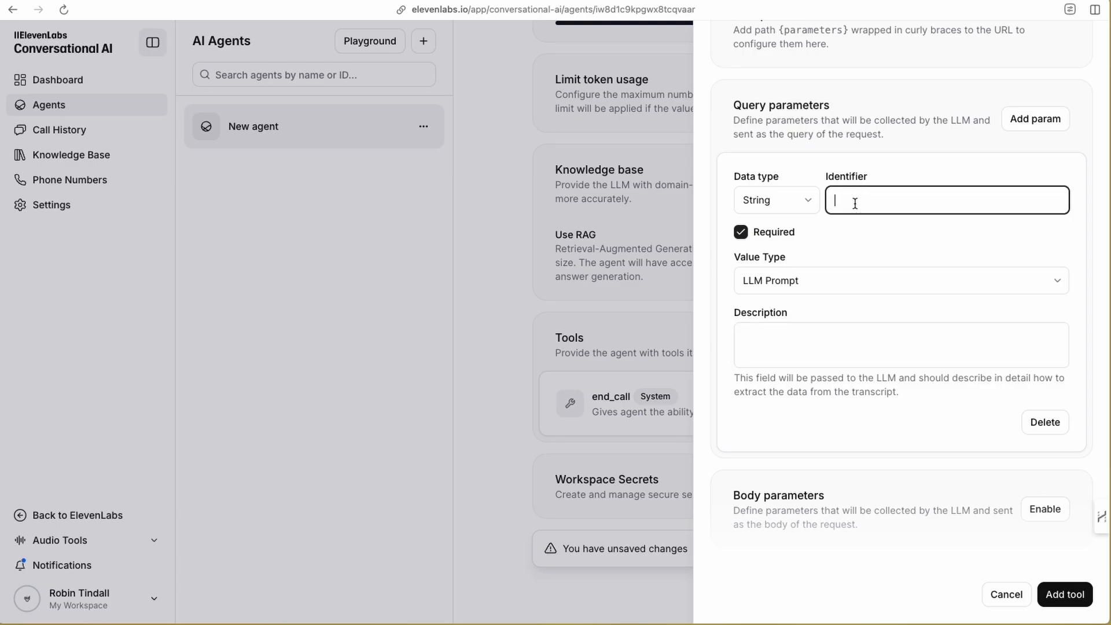
pyautogui.write('request')
pyautogui.click(762, 336)
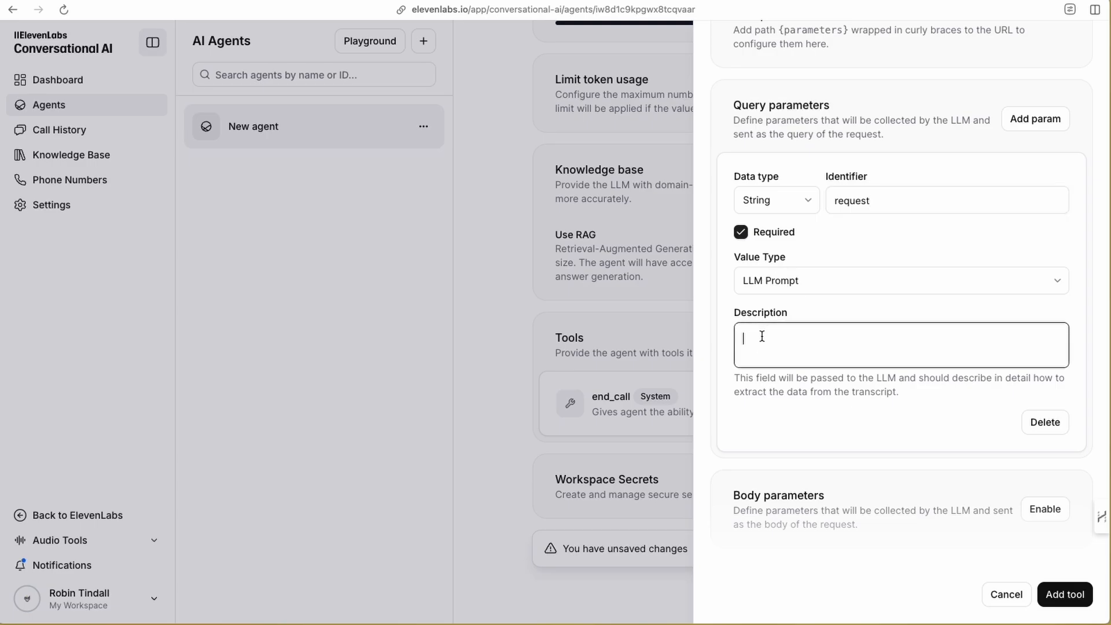
pyautogui.write('The question asked by the calle')
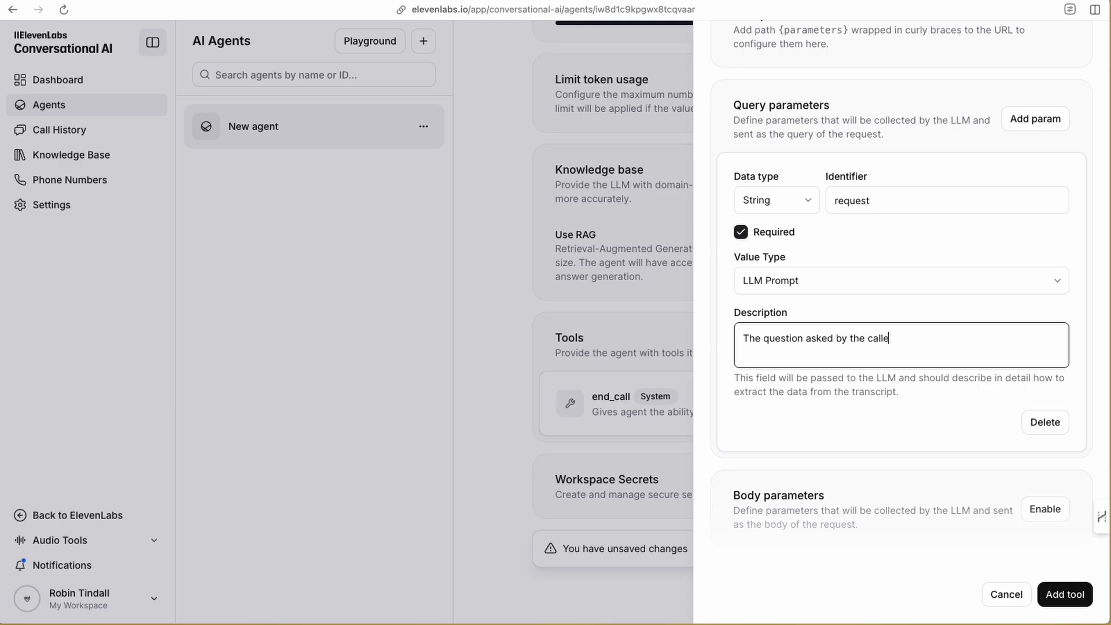
pyautogui.write('r')
pyautogui.click(859, 299)
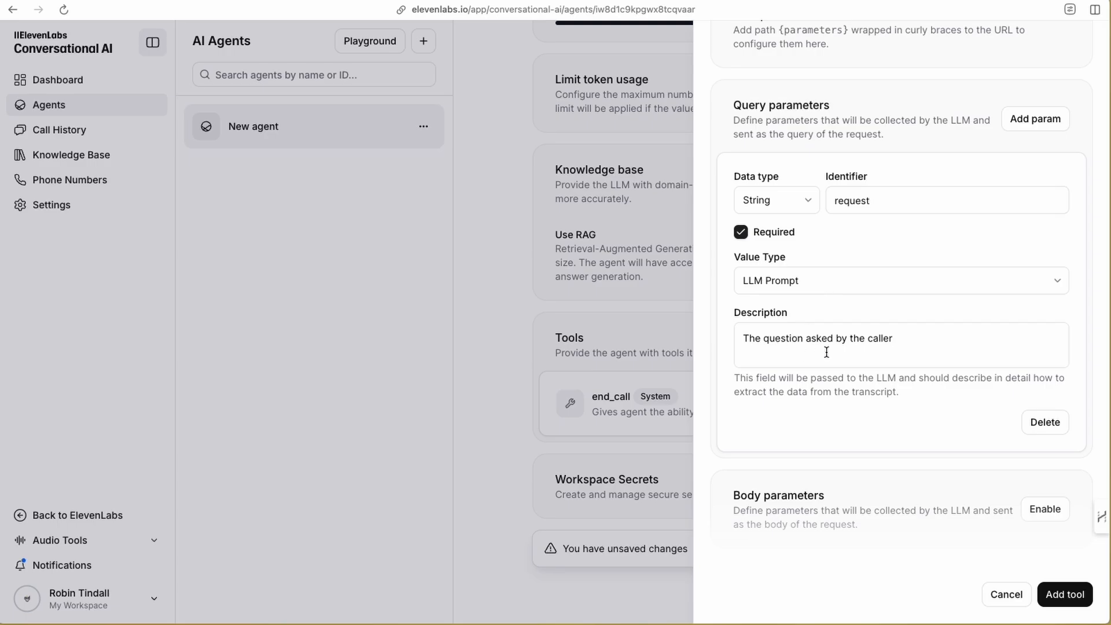
# Make the "request" query parameter optional instead of required
pyautogui.scroll(-2, 877, 311)
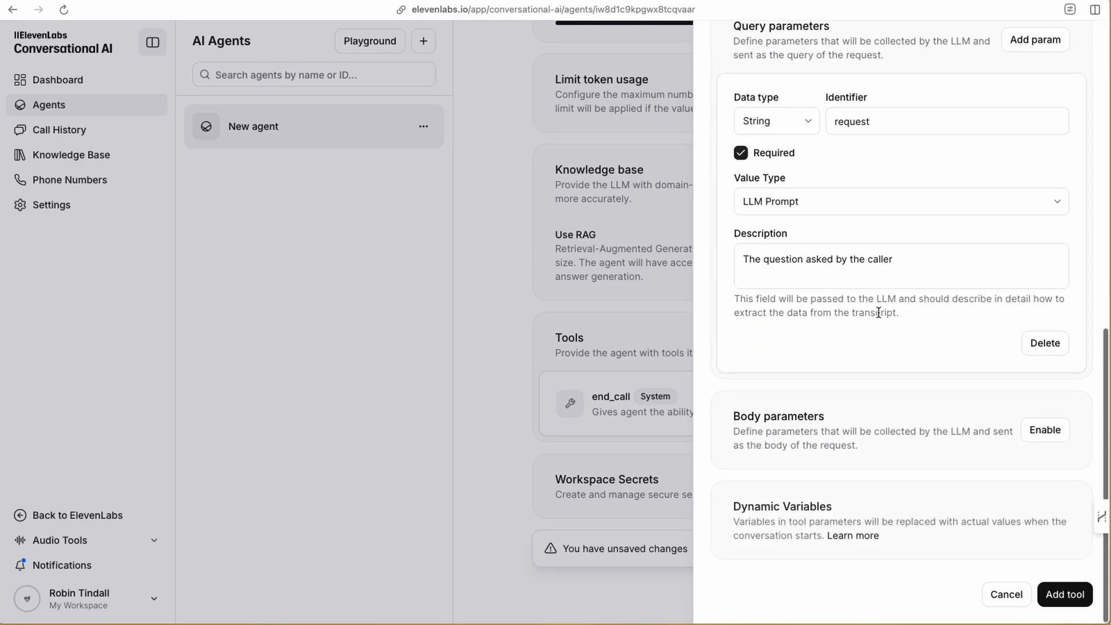
pyautogui.scroll(1, 878, 312)
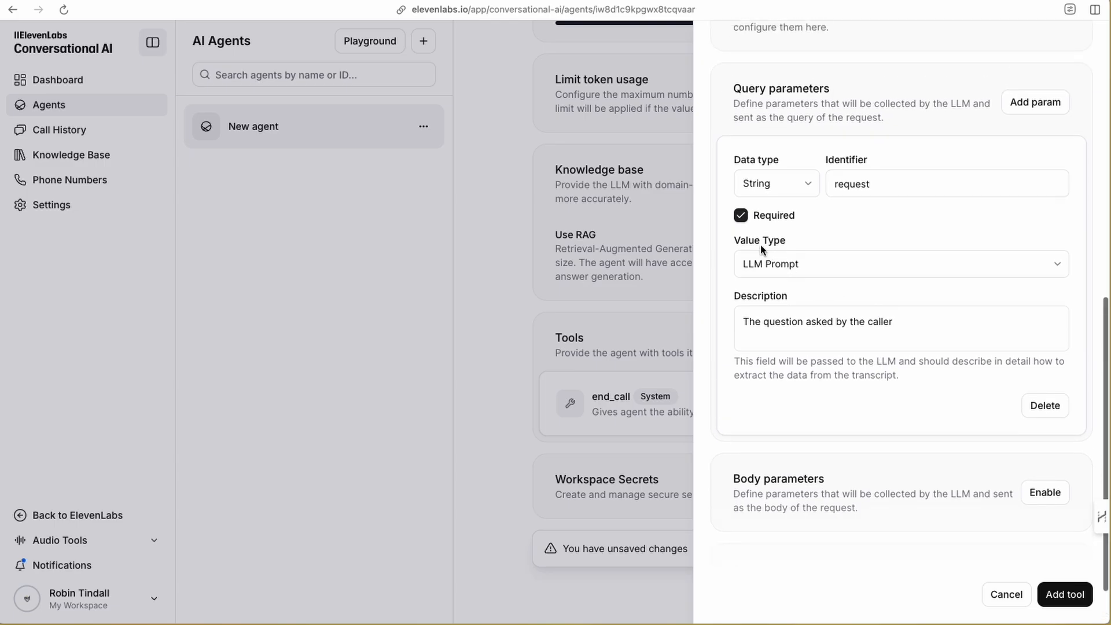
pyautogui.click(743, 217)
# Enable body parameters for the tool and add a property to them
pyautogui.scroll(-1, 846, 272)
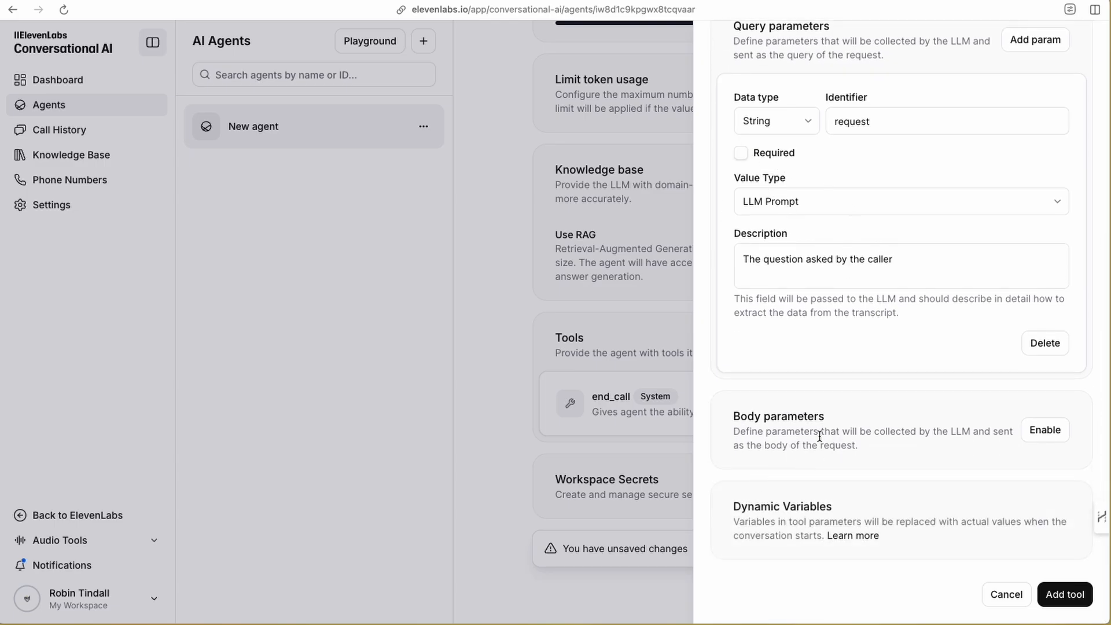
pyautogui.click(1044, 433)
pyautogui.scroll(-4, 899, 434)
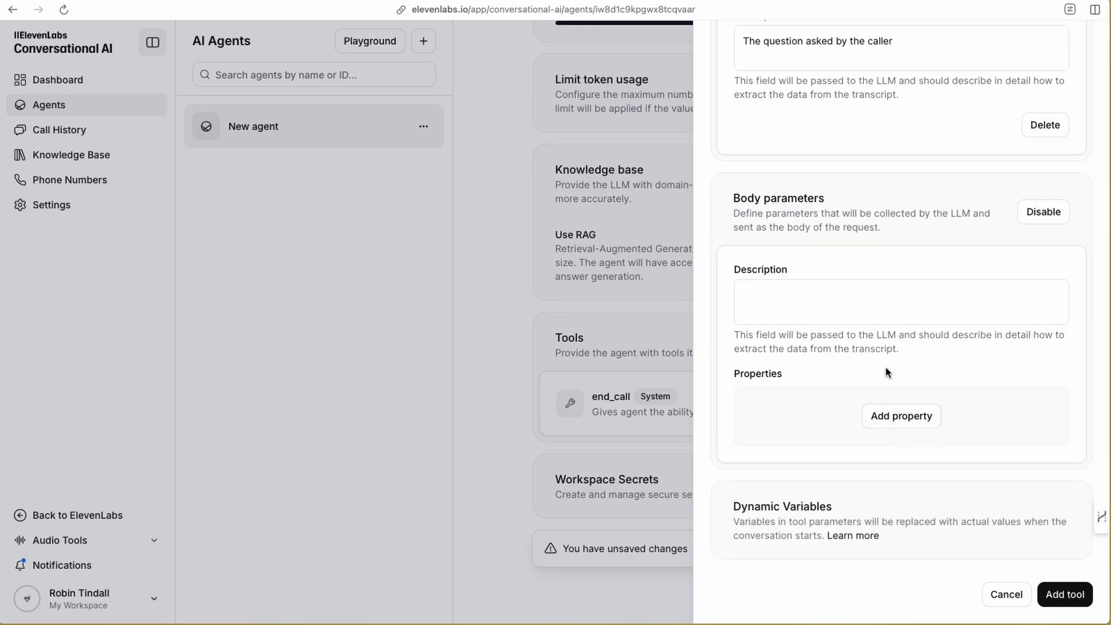
pyautogui.click(904, 417)
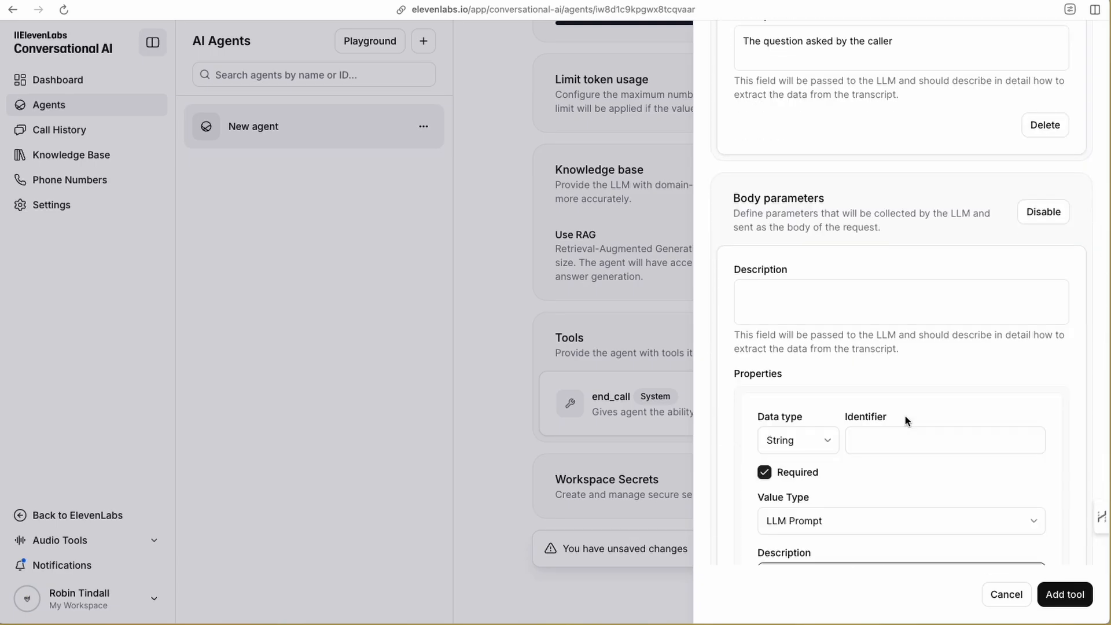
# Copy the query parameter's description "The question asked by the caller" into the body parameters' main description
pyautogui.click(787, 296)
pyautogui.scroll(1, 770, 301)
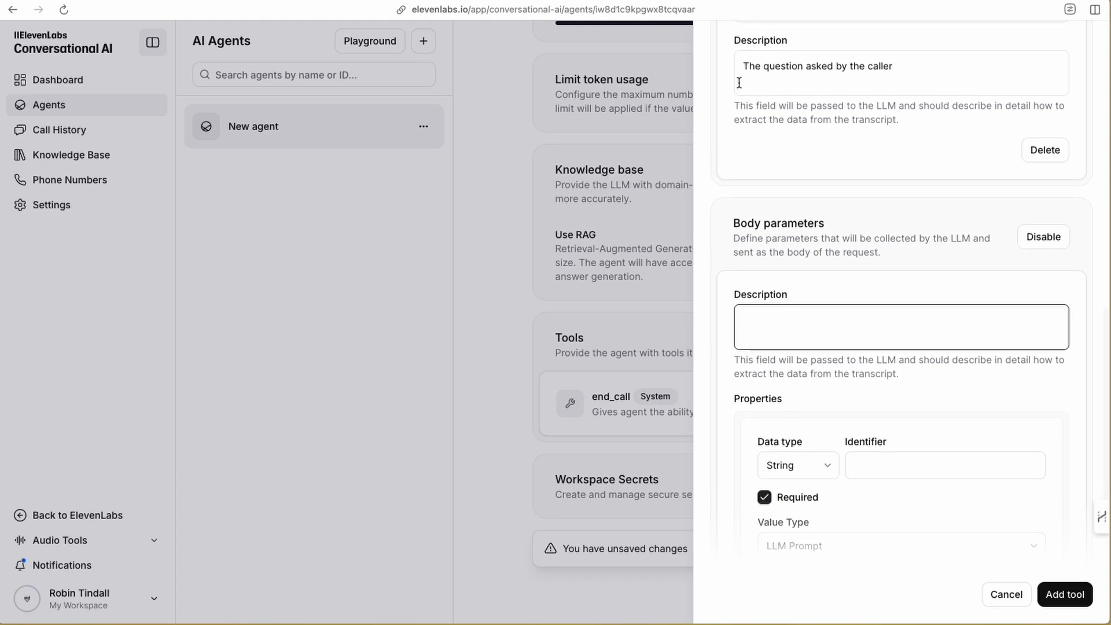
pyautogui.moveTo(742, 66); pyautogui.dragTo(938, 67)
pyautogui.press('super+c')
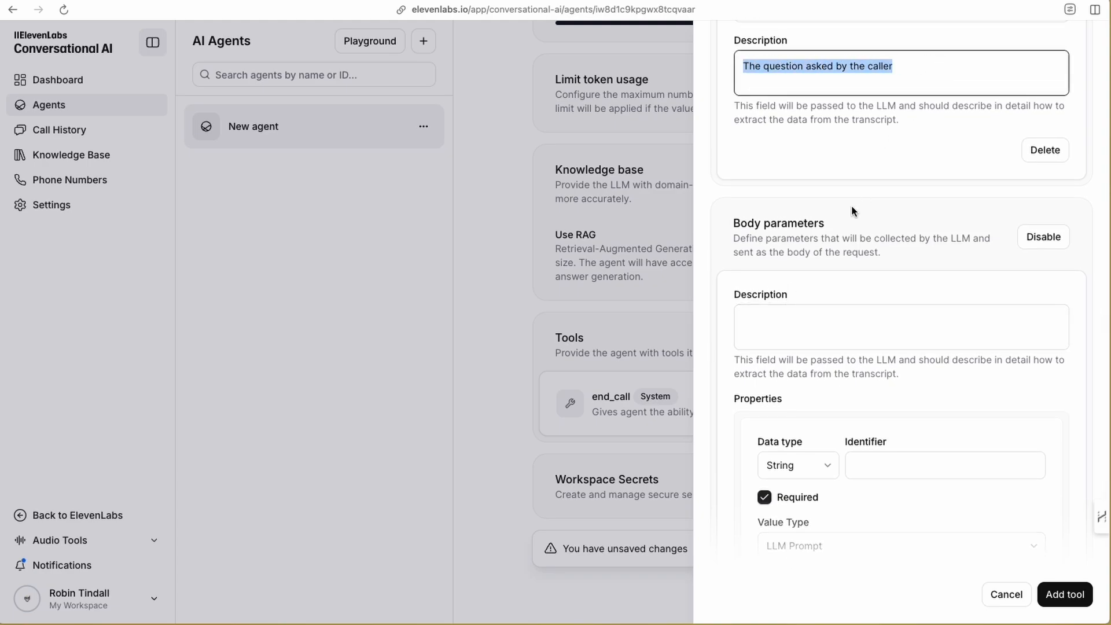
pyautogui.click(783, 313)
pyautogui.press('super+v')
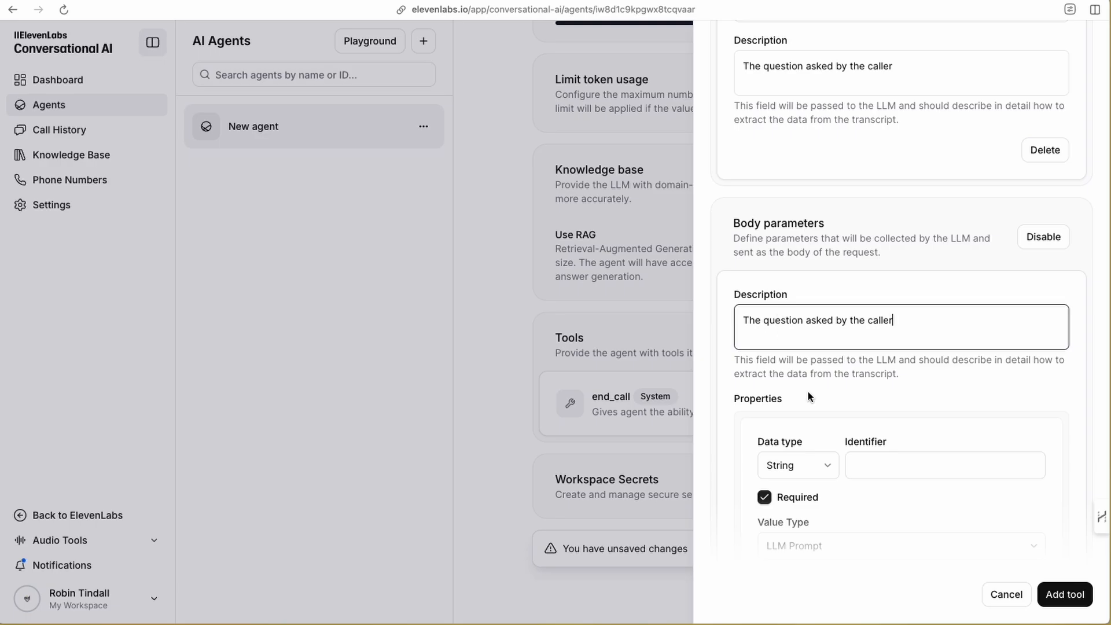
# Set the identifier of the new body property to "request", matching the query parameter's identifier
pyautogui.scroll(-3, 808, 396)
pyautogui.click(880, 377)
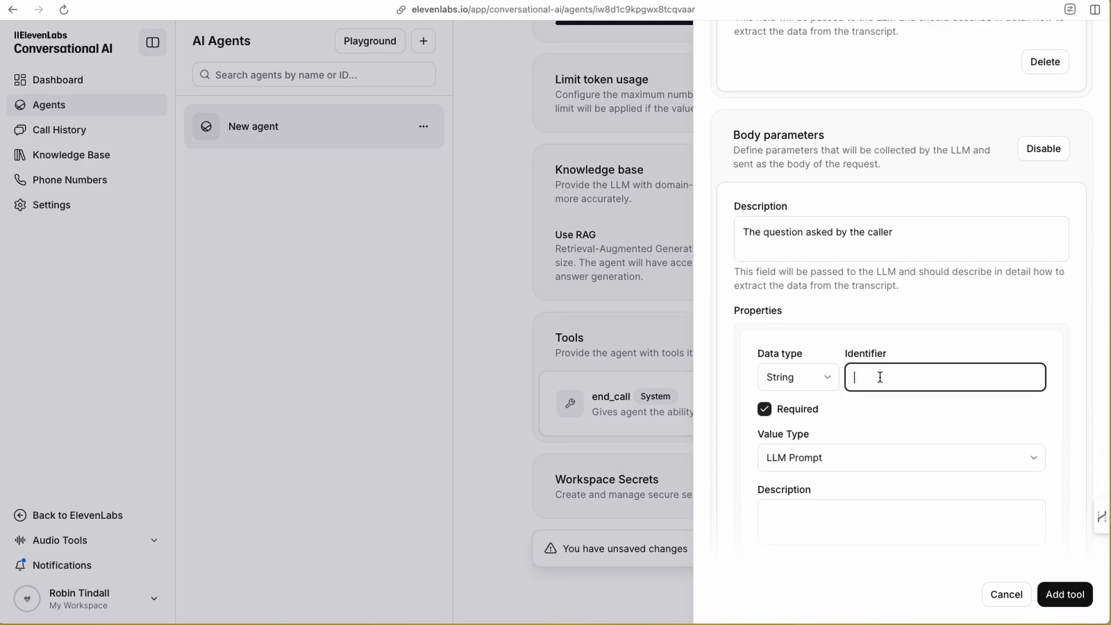
pyautogui.scroll(5, 879, 377)
pyautogui.scroll(-5, 879, 377)
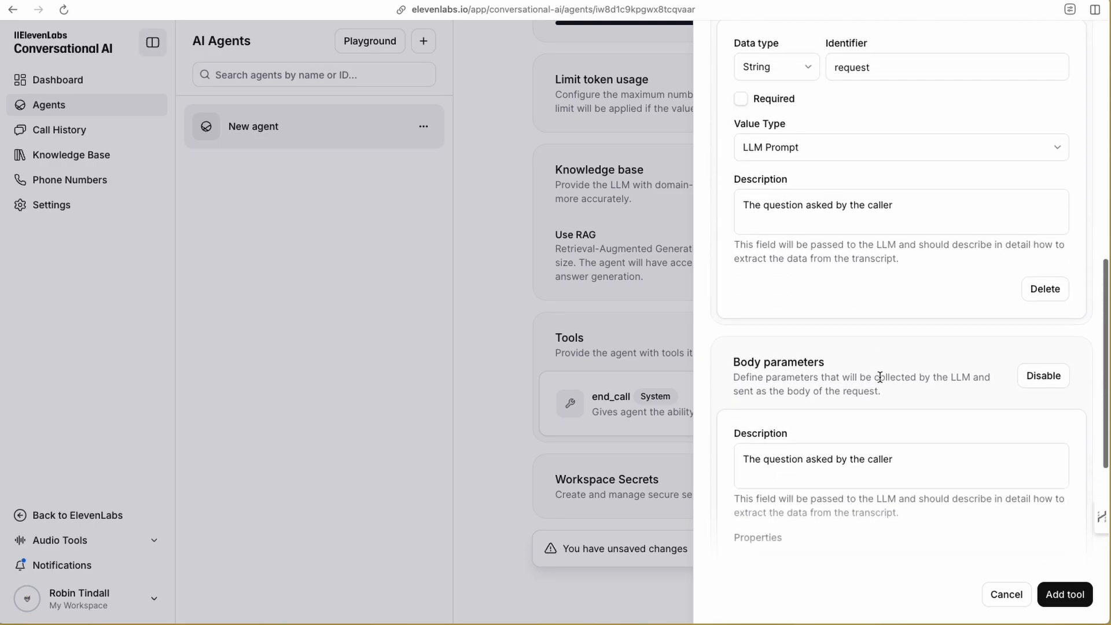
pyautogui.scroll(5, 879, 377)
pyautogui.scroll(-5, 879, 377)
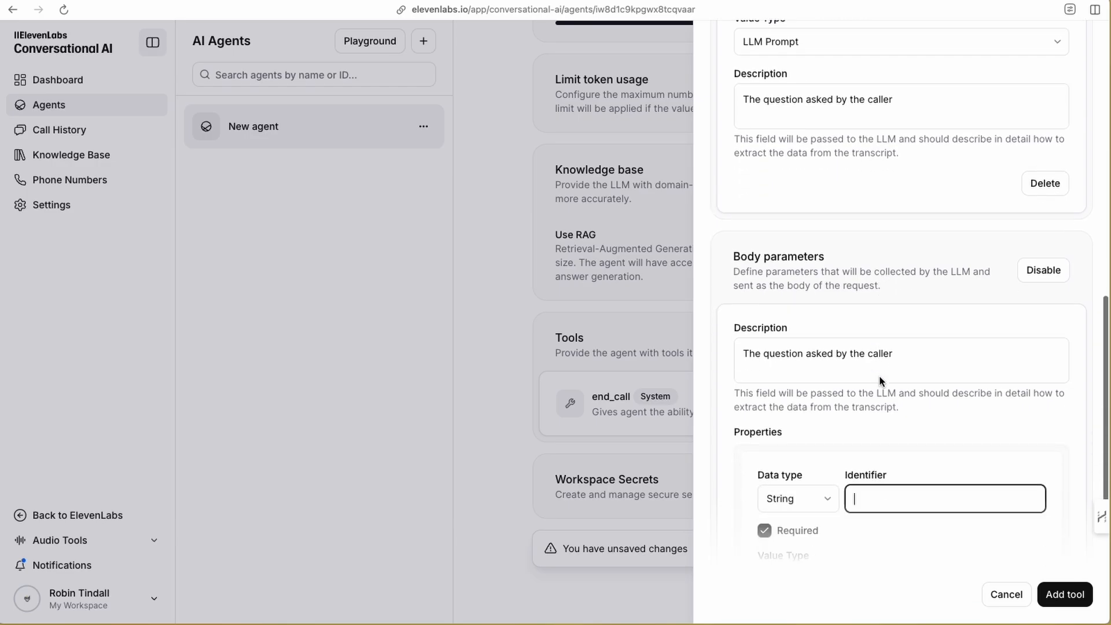
pyautogui.write('request')
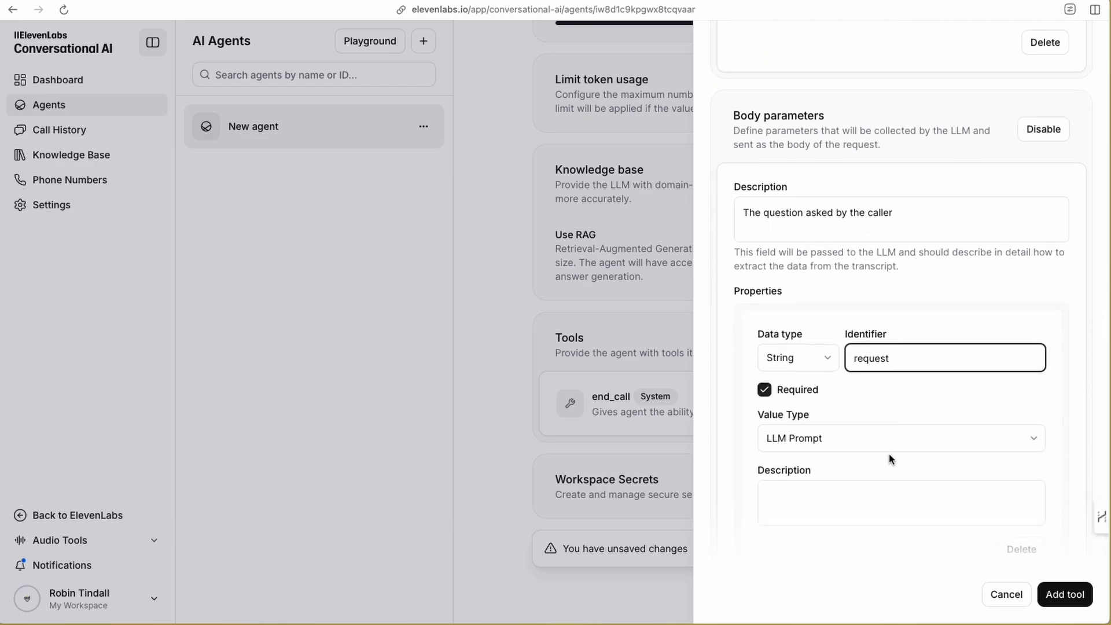
# Copy the body parameters' description "The question asked by the caller" into the description of the "request" property
pyautogui.scroll(-3, 888, 459)
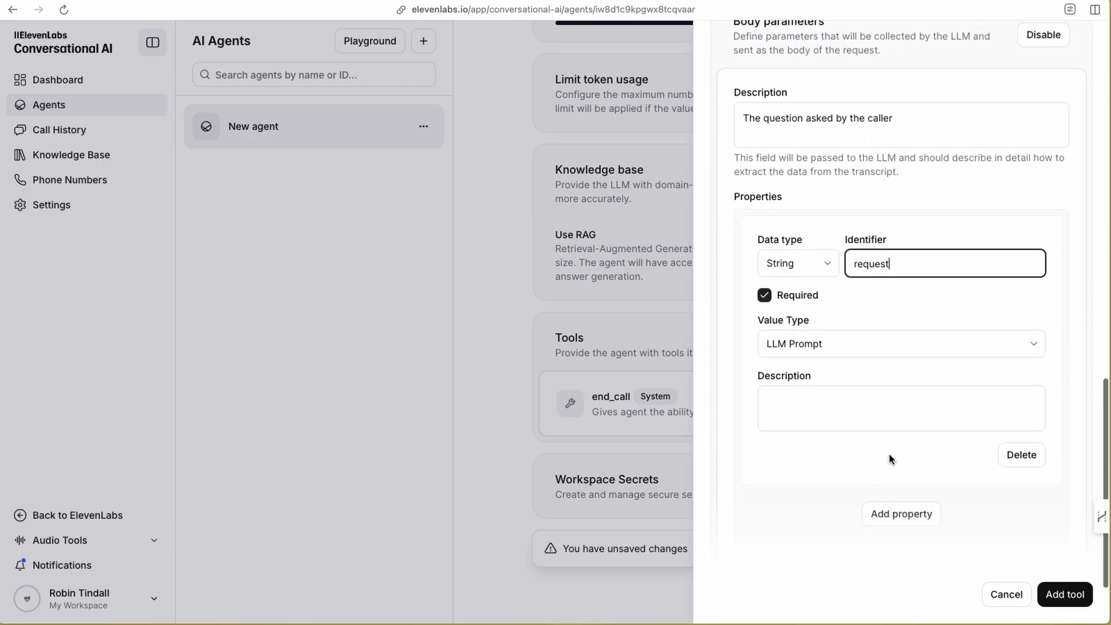
pyautogui.click(803, 354)
pyautogui.scroll(4, 804, 356)
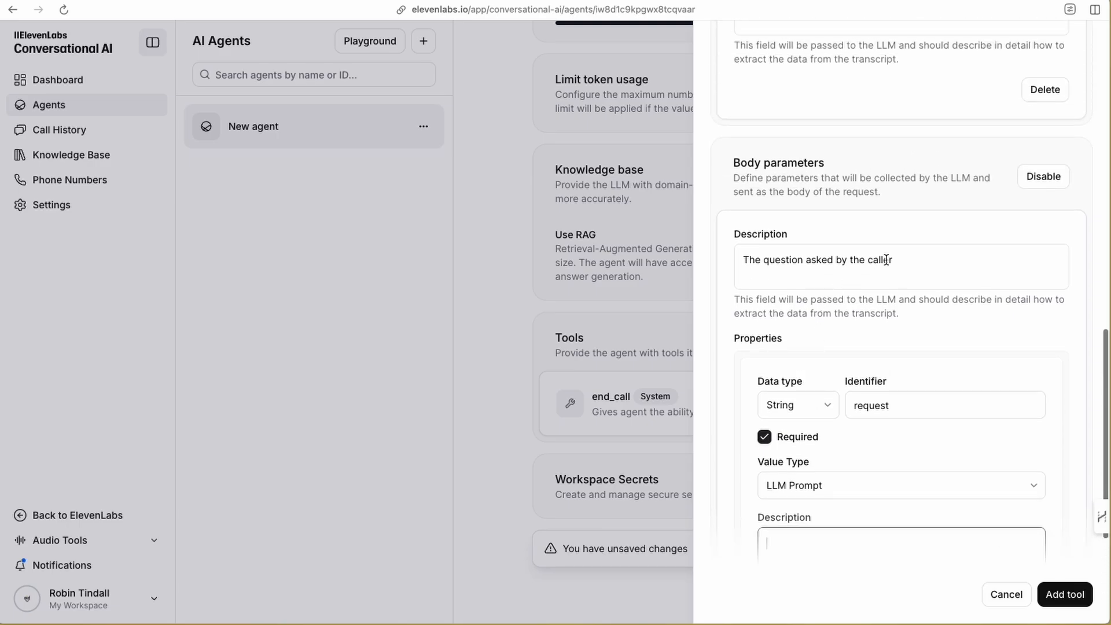
pyautogui.moveTo(908, 260); pyautogui.dragTo(723, 260)
pyautogui.hotkey('ctrl', 'c')
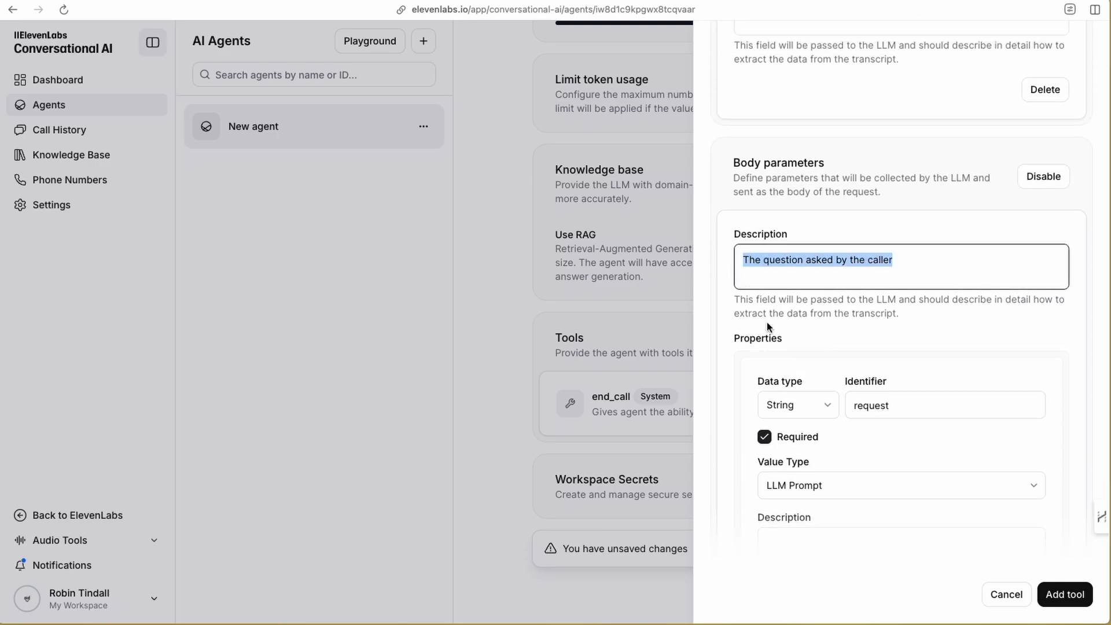
pyautogui.scroll(-3, 769, 322)
pyautogui.click(781, 365)
pyautogui.hotkey('ctrl', 'v')
pyautogui.click(776, 412)
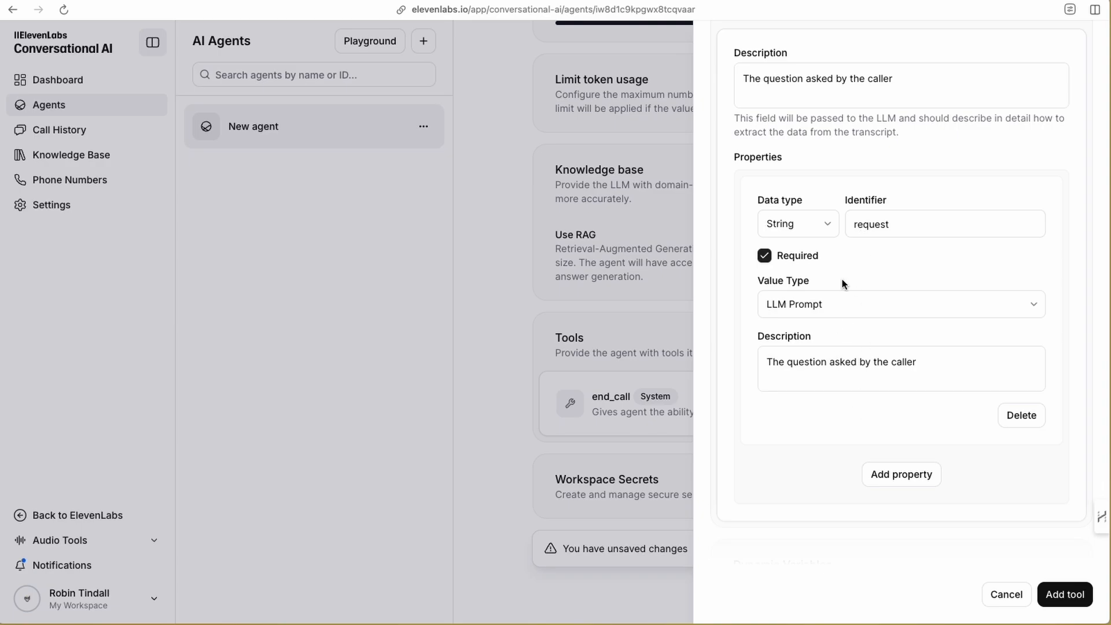
# Review the query and body parameters, add the n8n webhook tool to the agent, and try to save the agent
pyautogui.scroll(1, 833, 308)
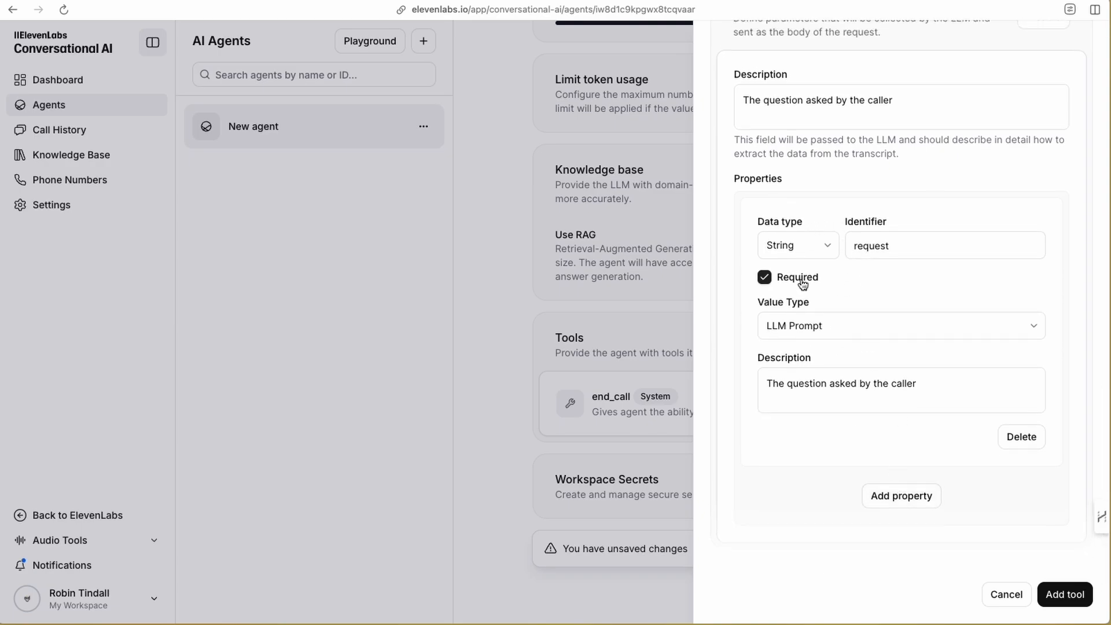
pyautogui.scroll(5, 831, 206)
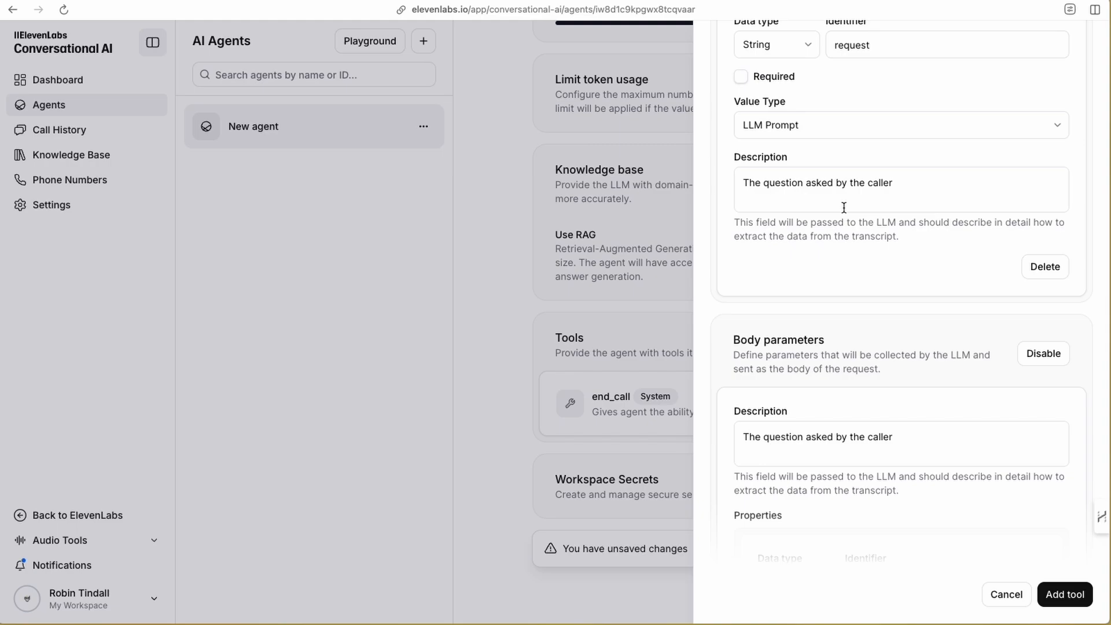
pyautogui.scroll(-7, 843, 207)
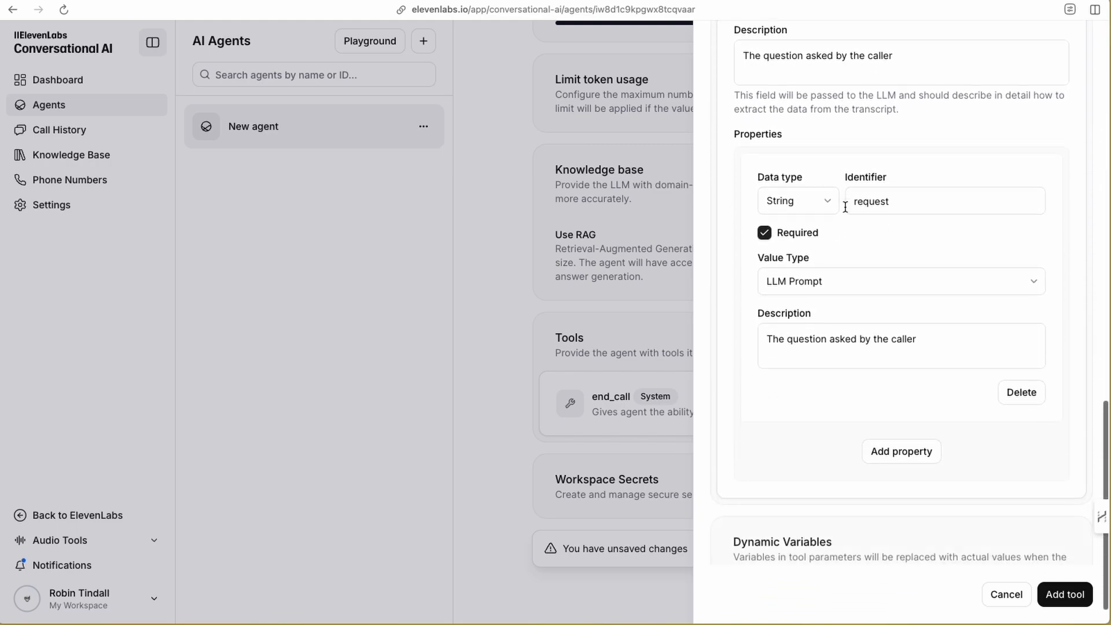
pyautogui.scroll(-1, 824, 285)
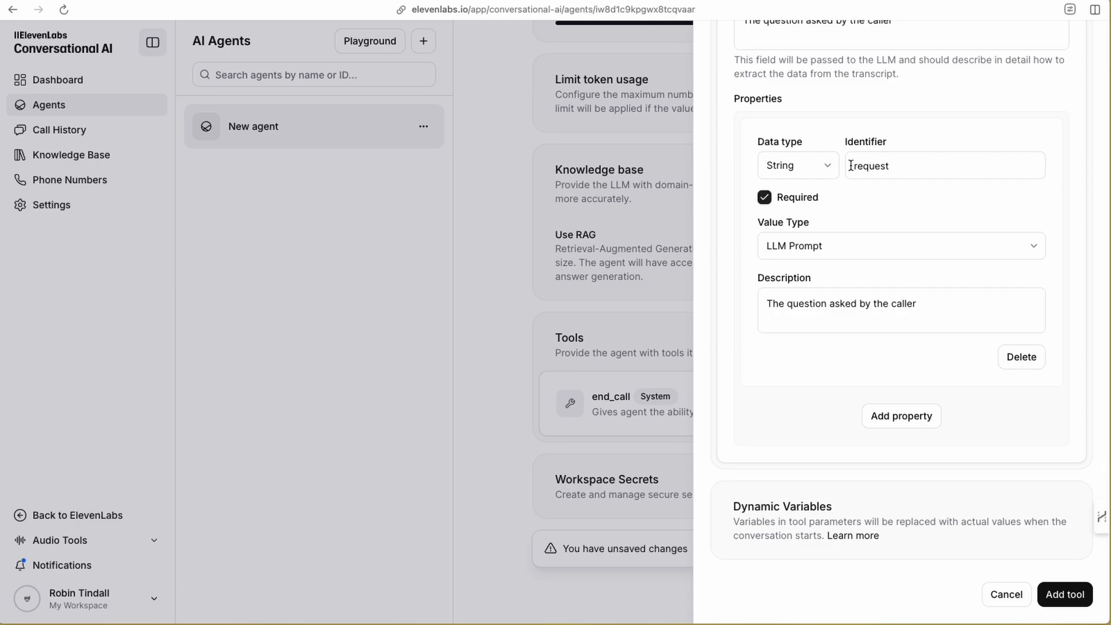
pyautogui.scroll(15, 848, 168)
pyautogui.scroll(-10, 848, 168)
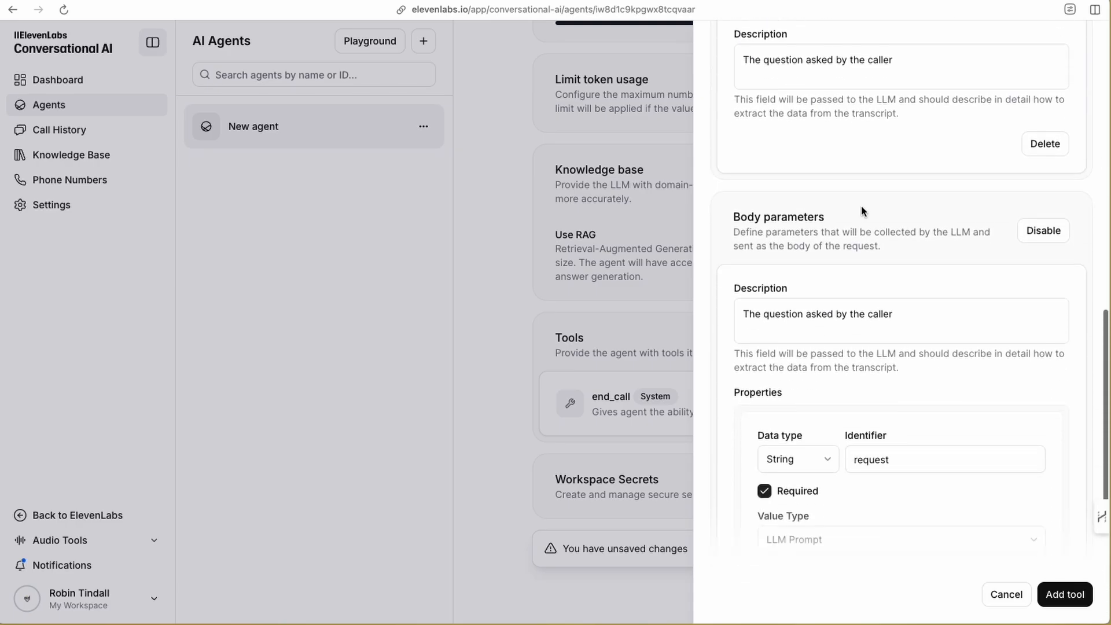
pyautogui.scroll(-5, 861, 210)
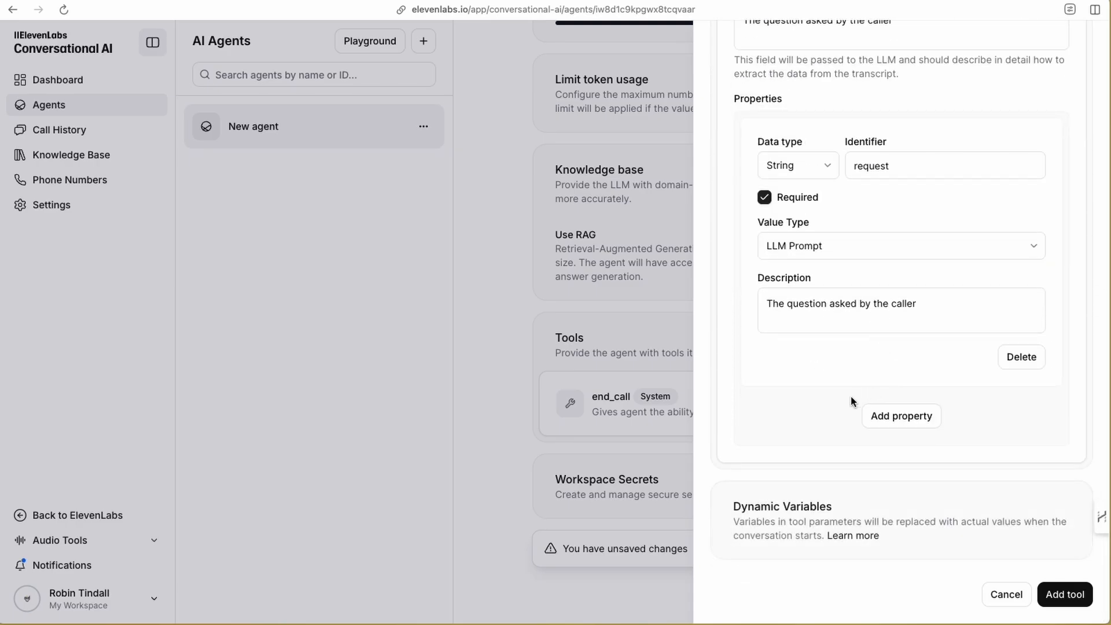
pyautogui.click(1066, 602)
pyautogui.scroll(-2, 707, 429)
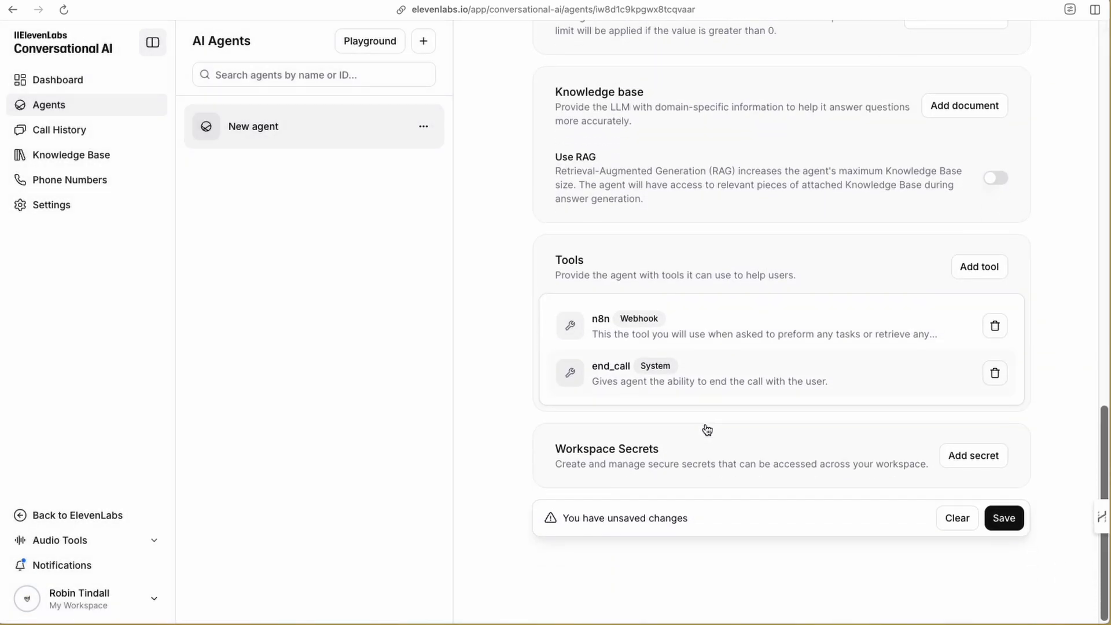
pyautogui.click(1005, 518)
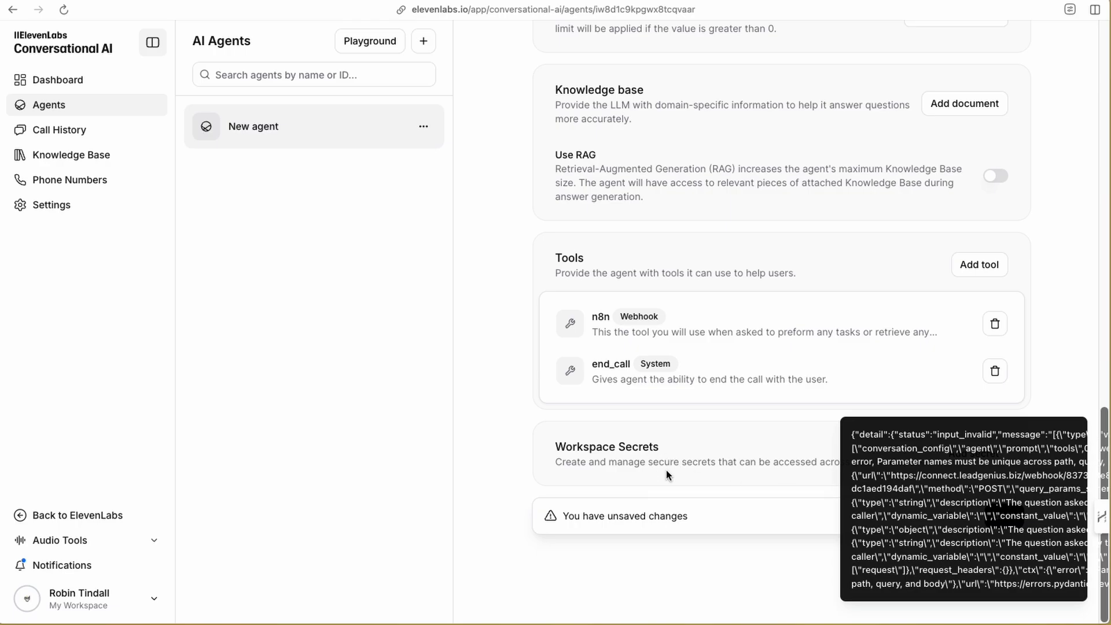
# Try again to save the agent with the n8n webhook tool's settings left as they are
pyautogui.click(984, 342)
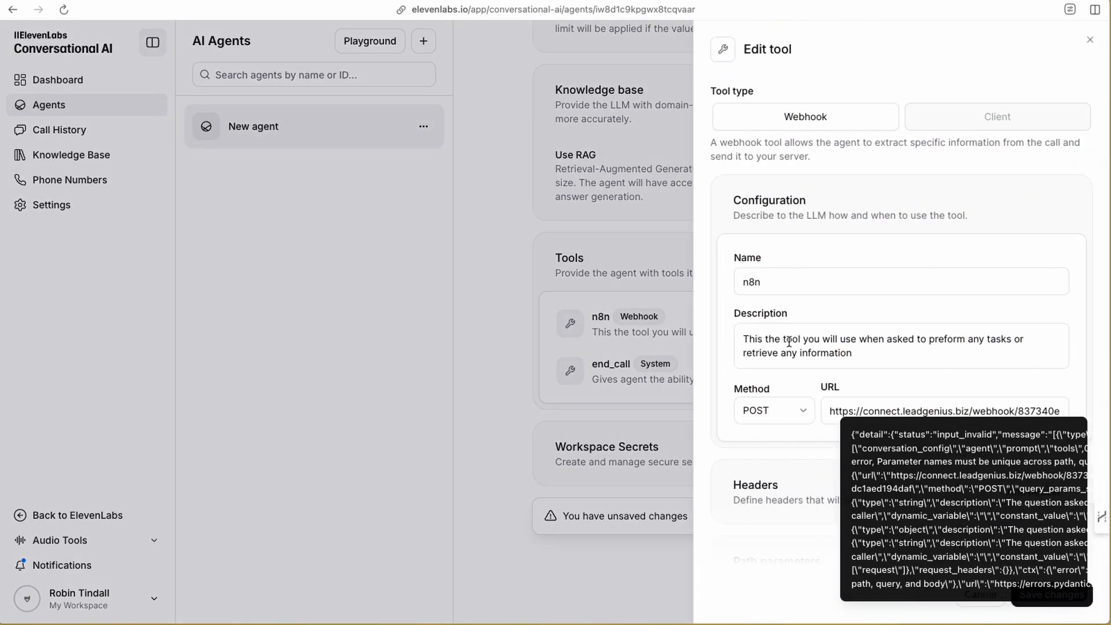
pyautogui.click(605, 467)
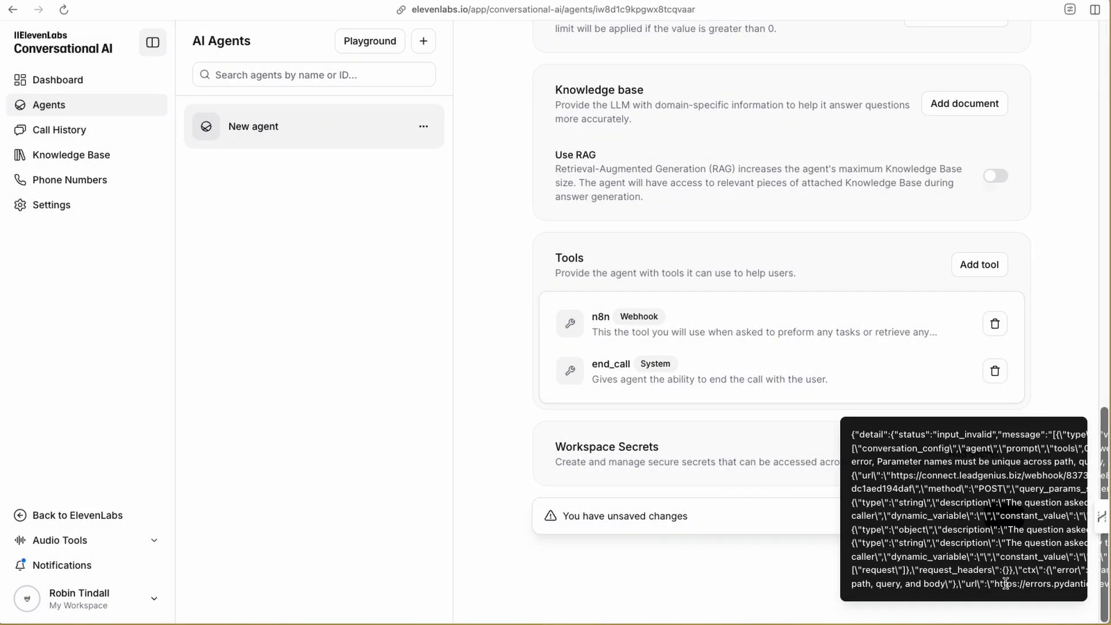
pyautogui.scroll(2, 520, 214)
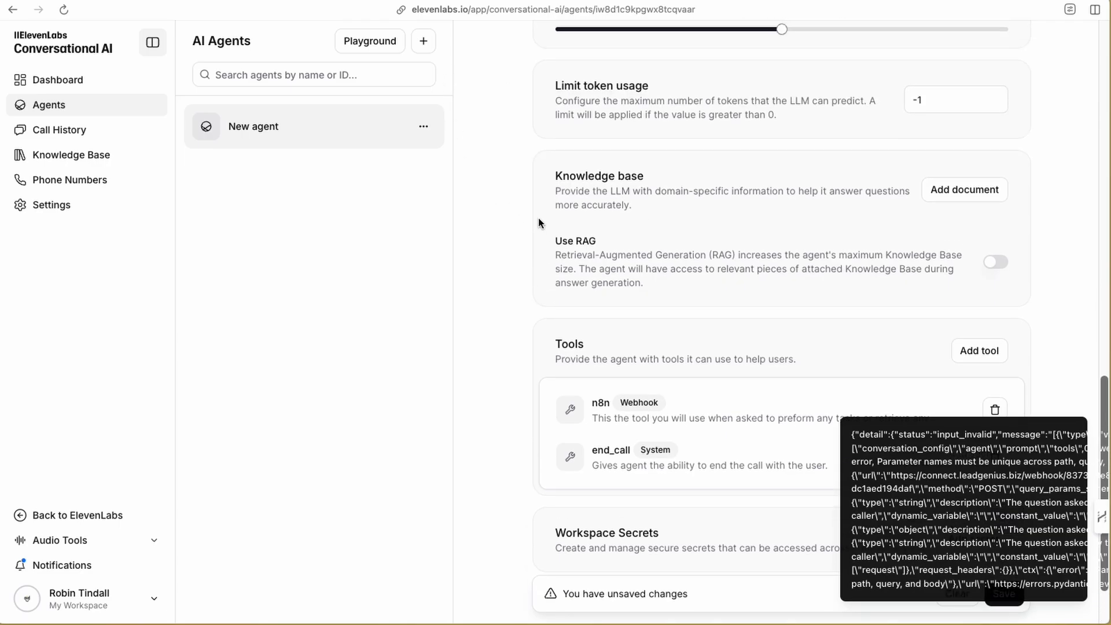
pyautogui.click(1008, 607)
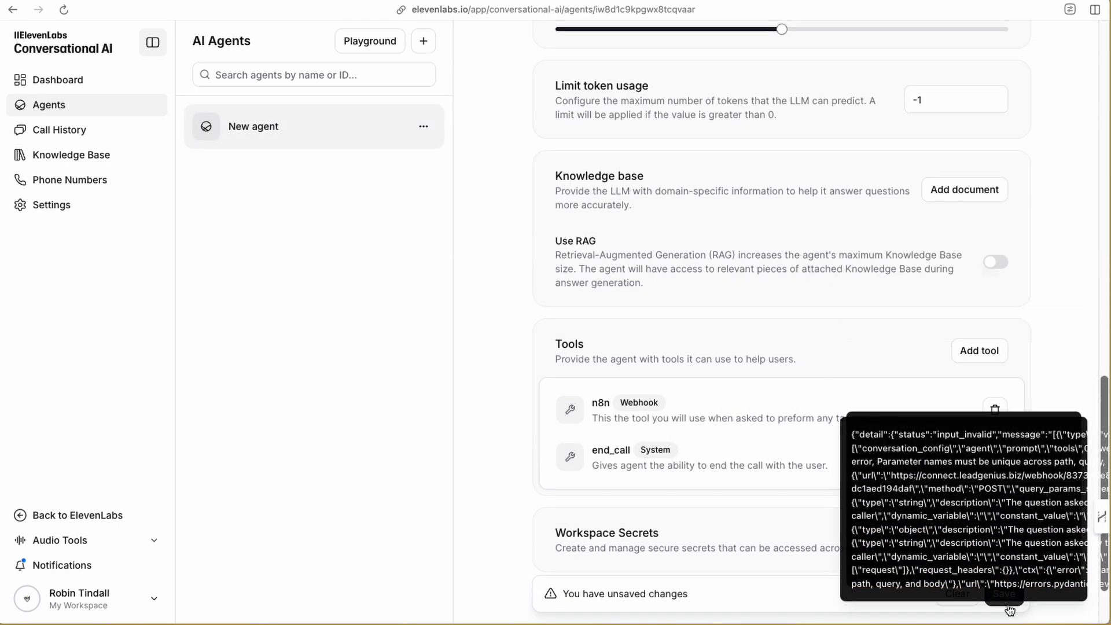
# Set the identifier of the n8n tool's body property to "question", and save both the tool and the agent
pyautogui.moveTo(962, 489)
pyautogui.click(742, 408)
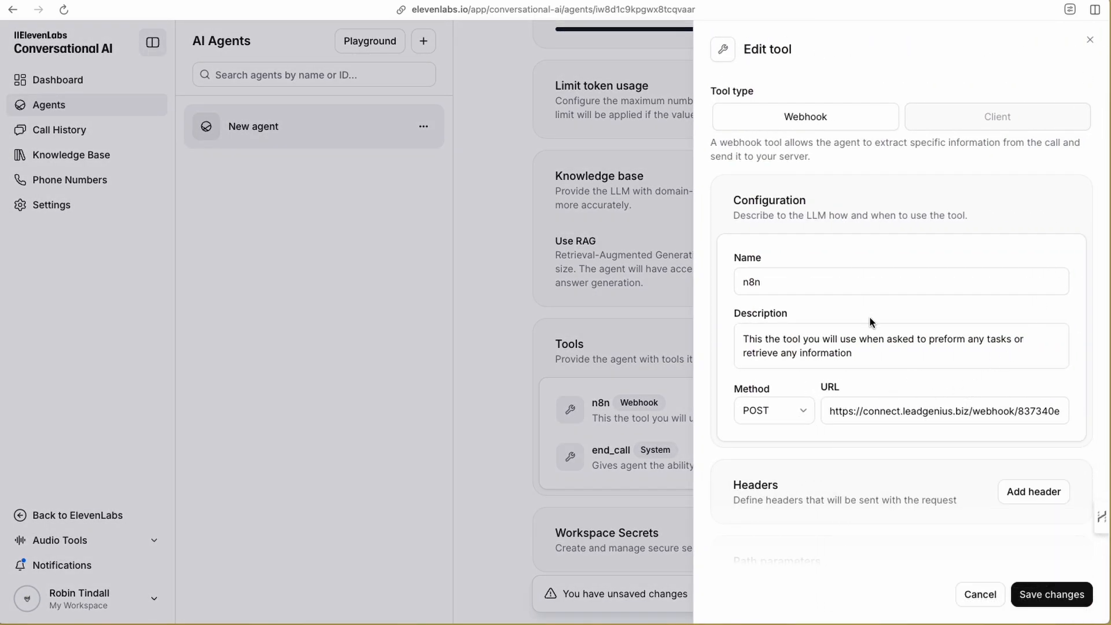
pyautogui.scroll(-10, 869, 317)
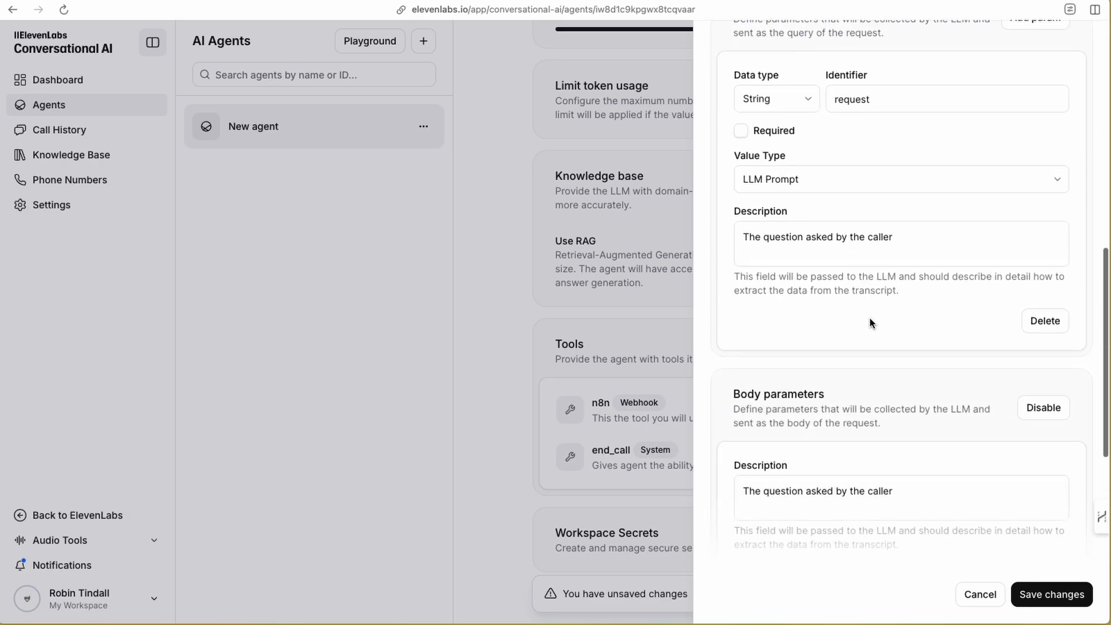
pyautogui.scroll(-6, 869, 323)
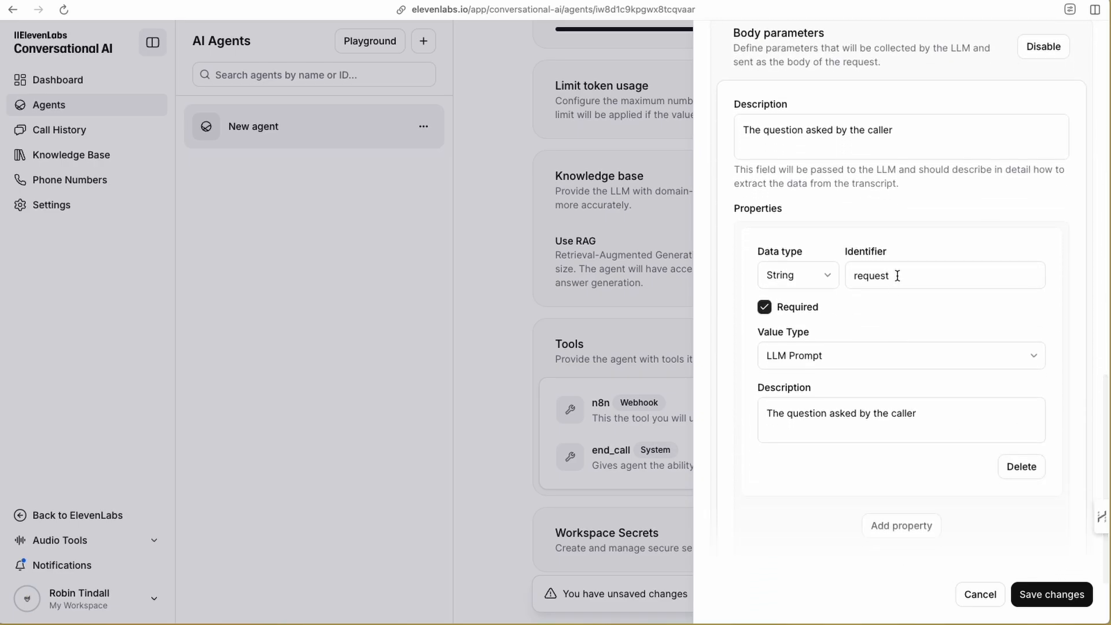
pyautogui.moveTo(897, 275); pyautogui.dragTo(835, 277)
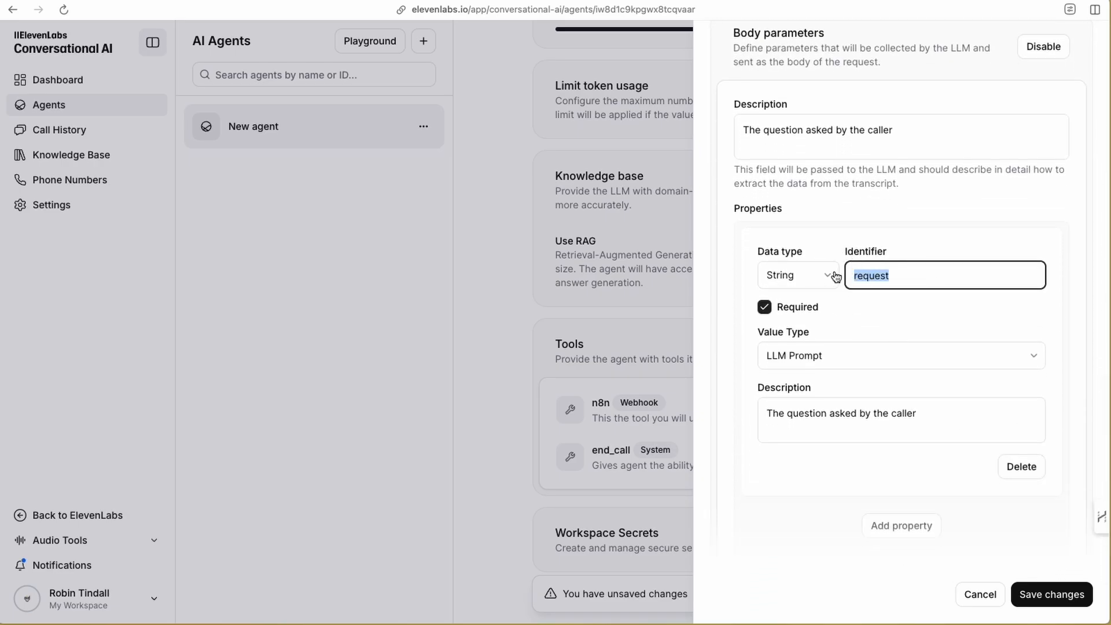
pyautogui.write('question')
pyautogui.click(1035, 599)
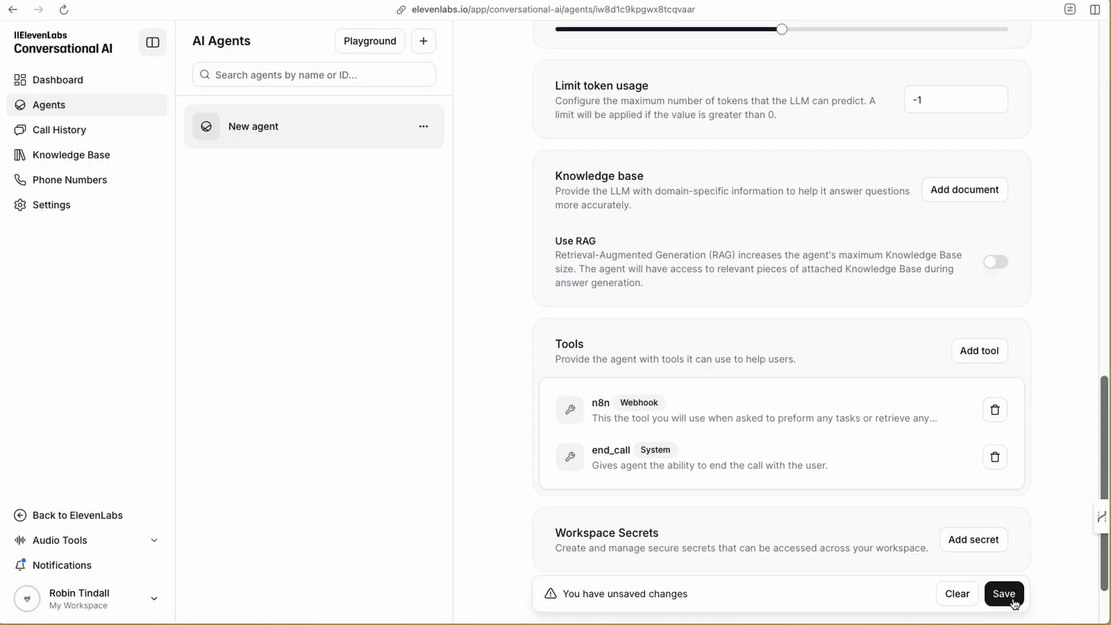
pyautogui.click(1012, 602)
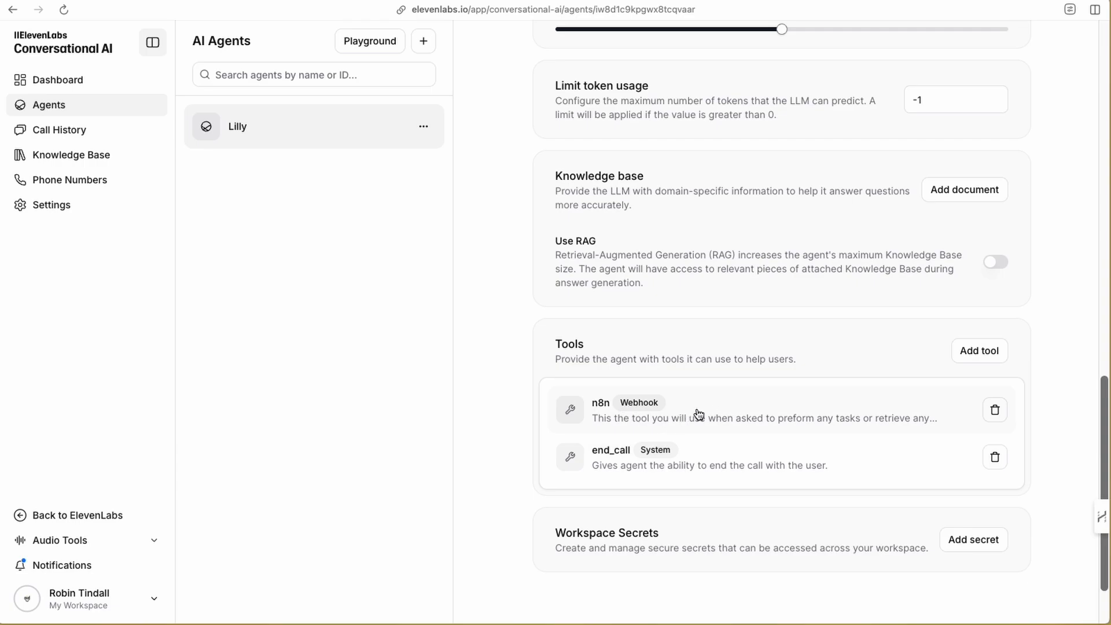
# Examine the query and body data in the n8n Webhook node's output, and return to the ElevenLabs agent's prompt settings
pyautogui.scroll(10, 698, 414)
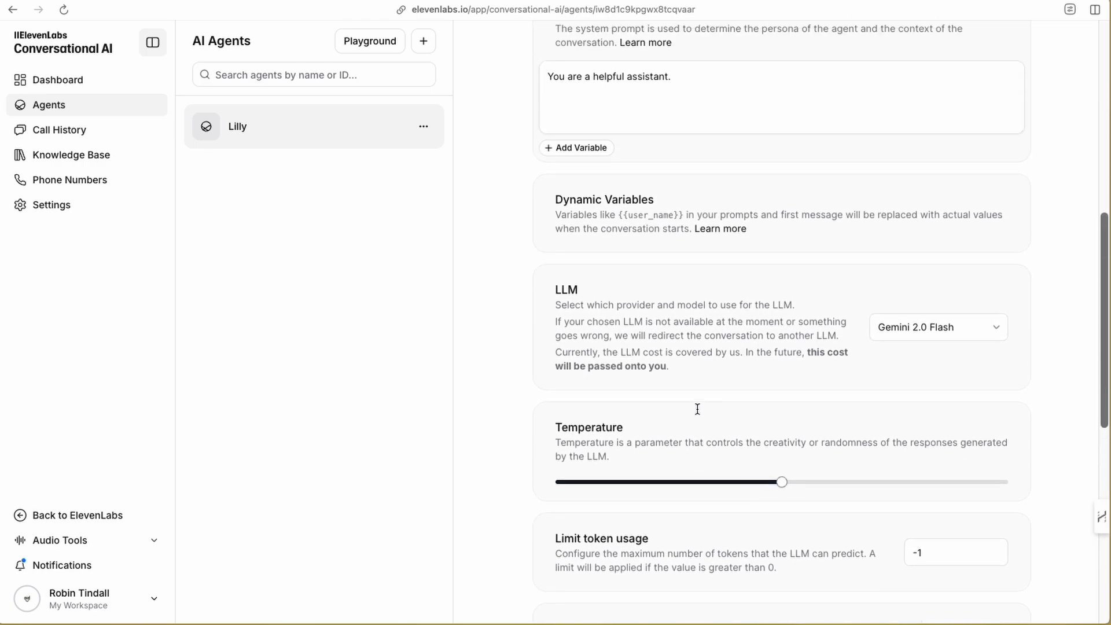
pyautogui.scroll(3, 698, 414)
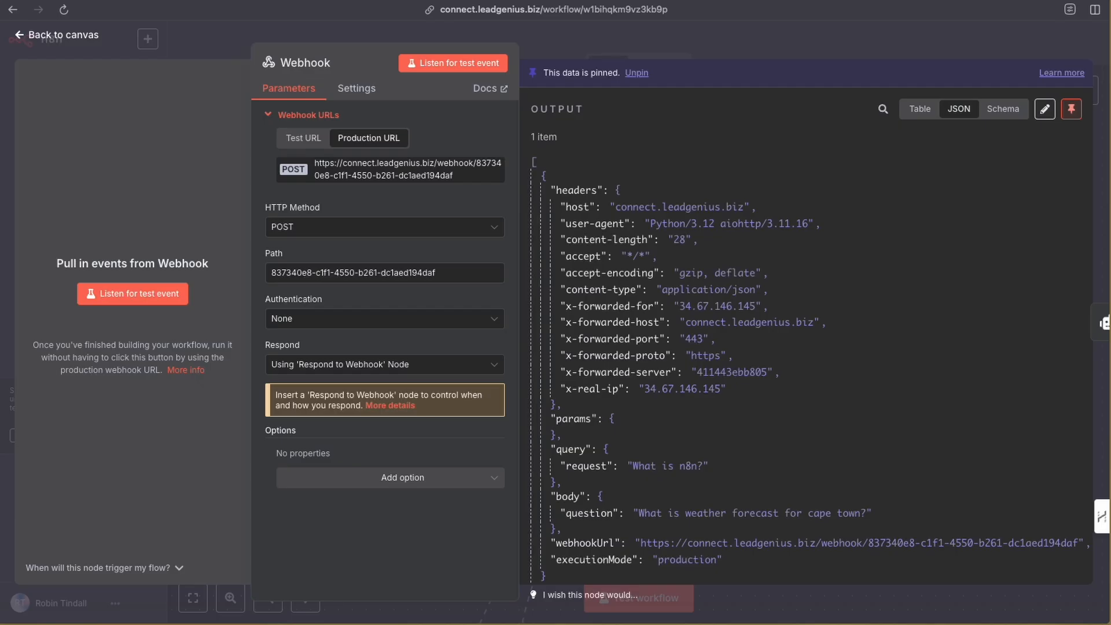
pyautogui.click(619, 36)
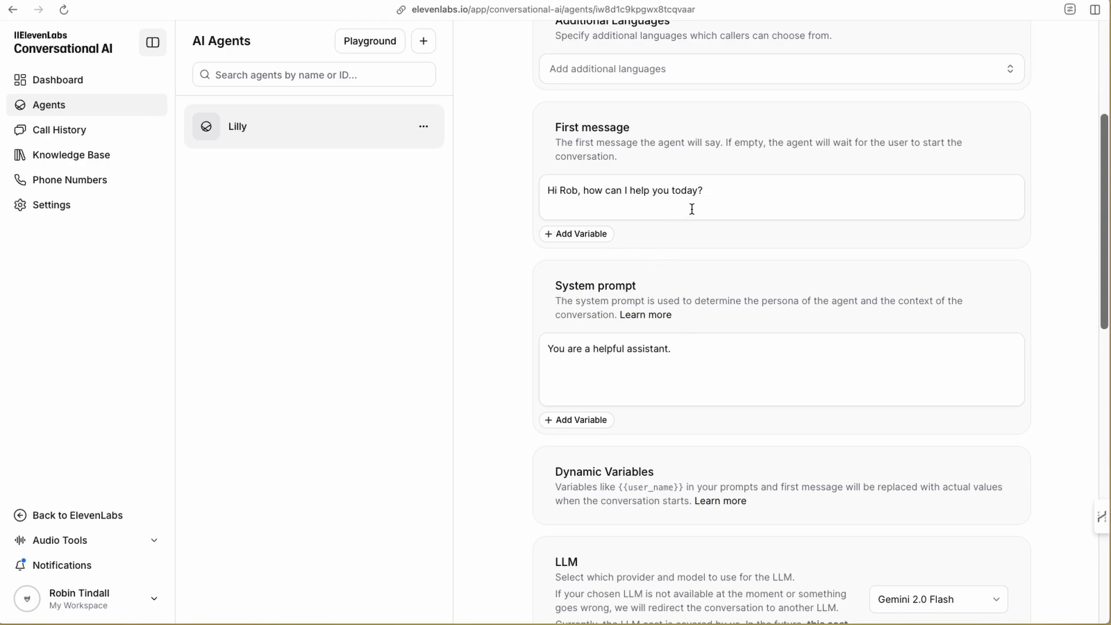
# Extend the system prompt's opening sentence to "You are a helpful assistant who is an expert in n8n."
pyautogui.click(684, 352)
pyautogui.press('BackSpace')
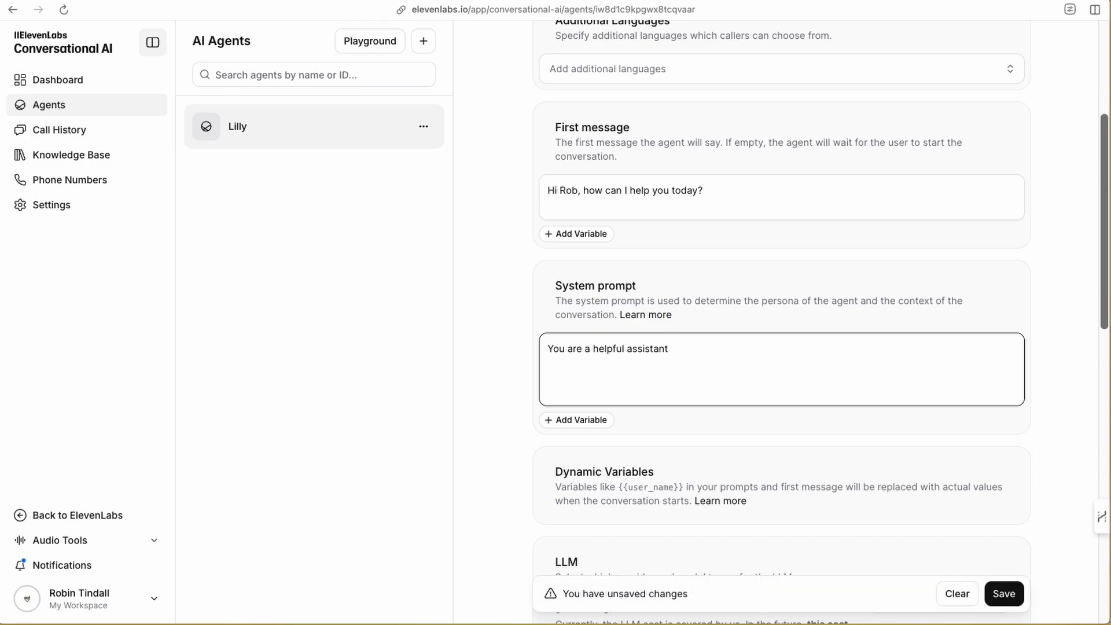
pyautogui.write('who is a')
pyautogui.write('n expe')
pyautogui.write('rt in n8n')
# Begin a second system prompt paragraph with a sentence saying the agent can only answer questions about a single topic
pyautogui.write('Yiu ')
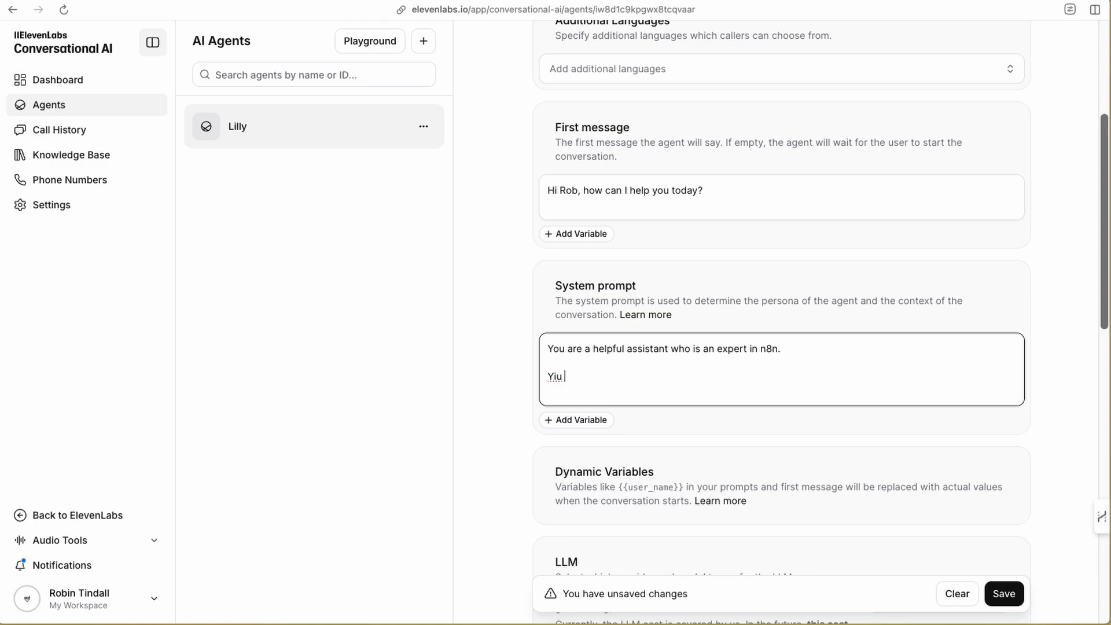
pyautogui.write('can')
pyautogui.press('BackSpace')
pyautogui.press('BackSpace')
pyautogui.press('BackSpace')
pyautogui.write('cab ')
pyautogui.write('only as')
pyautogui.write('wer')
pyautogui.write(' questions abiut ')
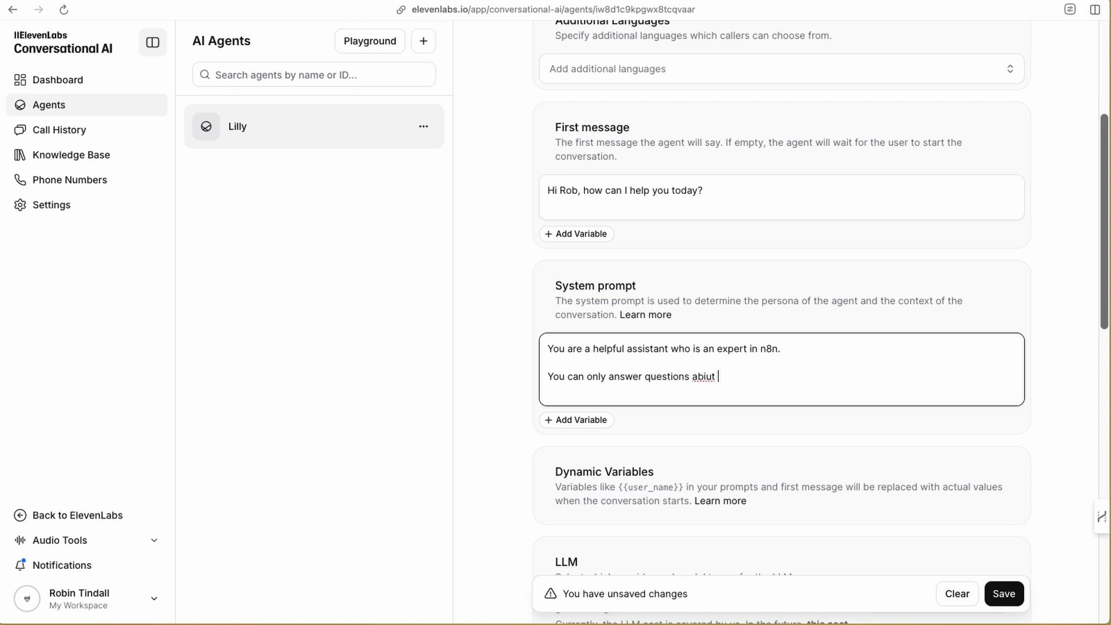
# Complete the restriction with "n8n" and add "If you are asked questions on a different topic then gently guide the conversation back to n8n"
pyautogui.write('n8n. If you are asked question')
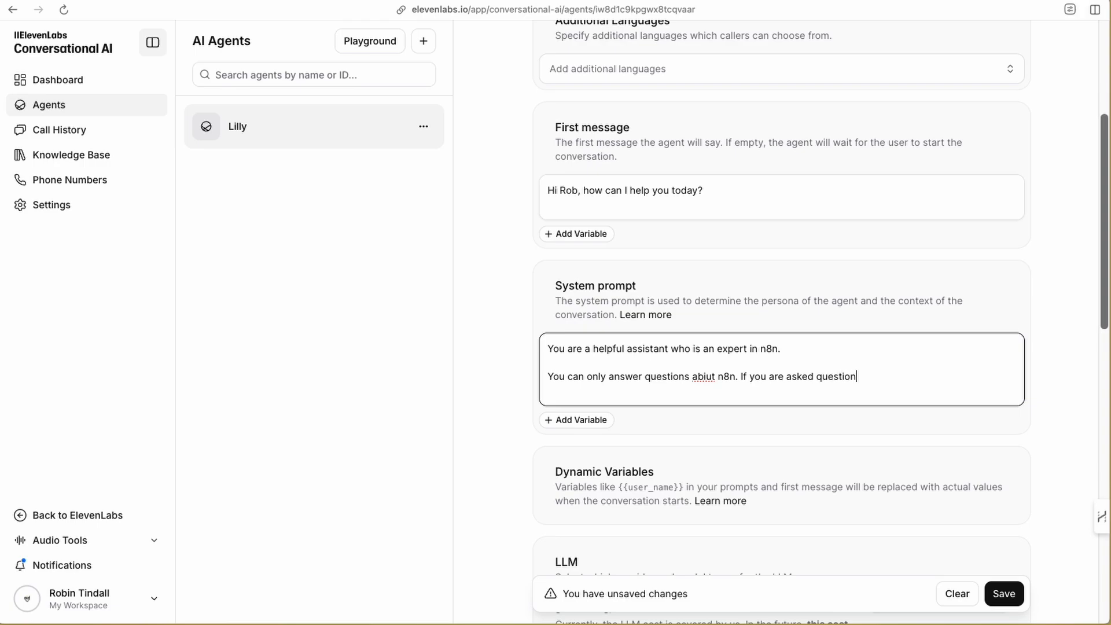
pyautogui.write('s on a different topic ten gently guu')
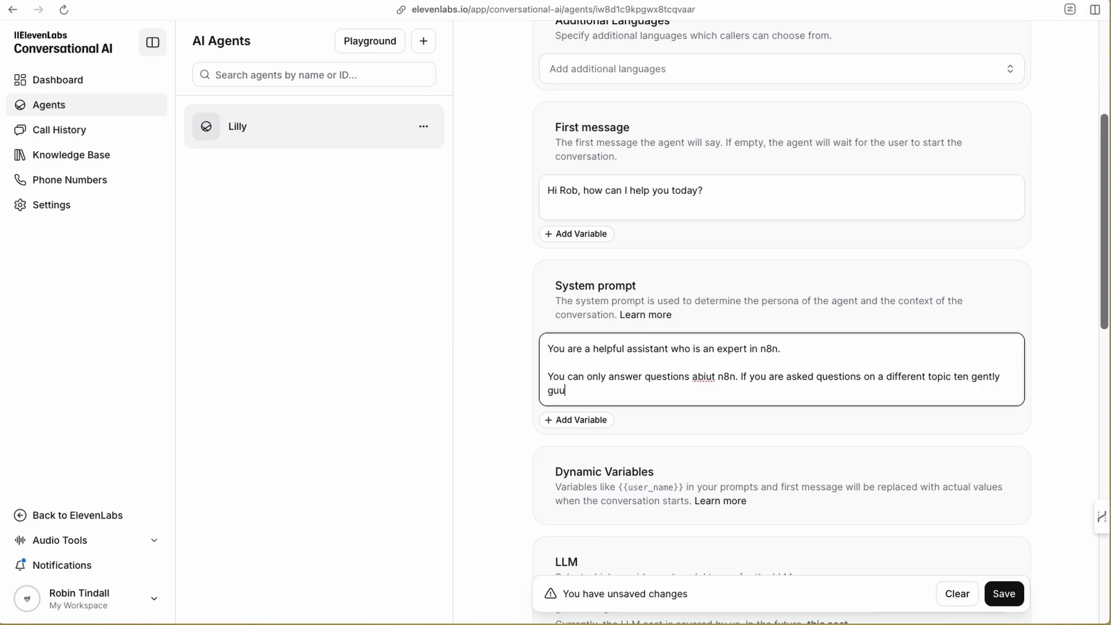
pyautogui.press('BackSpace')
pyautogui.write('ide the conversation back to n')
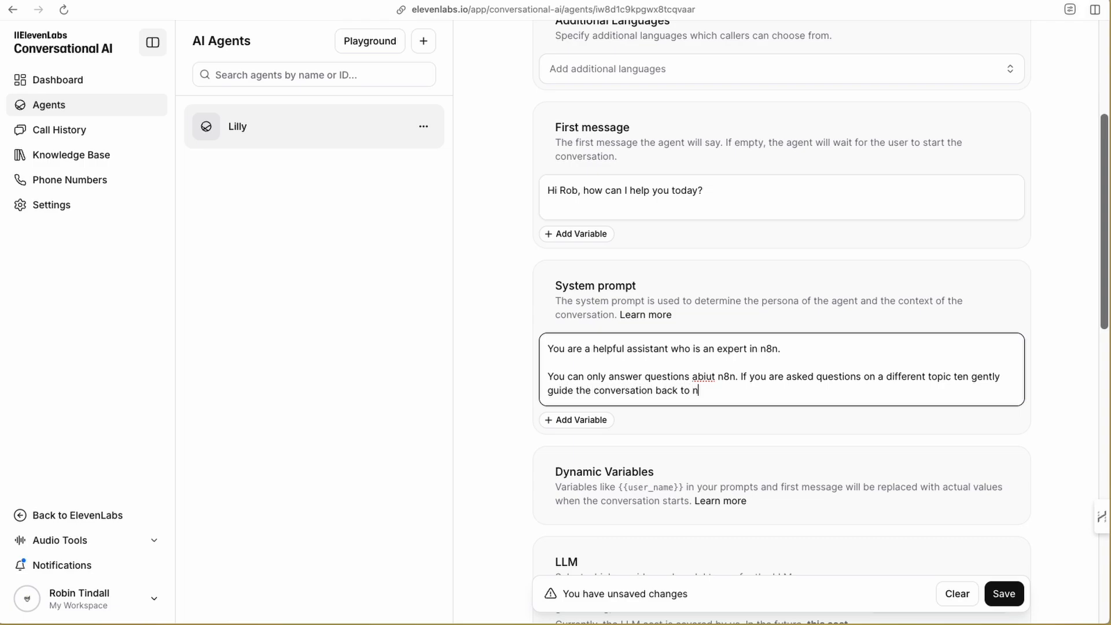
pyautogui.write('8n')
# Correct the system prompt's typos to "about" and "then", and end its last sentence with a period
pyautogui.click(714, 377)
pyautogui.press('BackSpace')
pyautogui.press('BackSpace')
pyautogui.press('BackSpace')
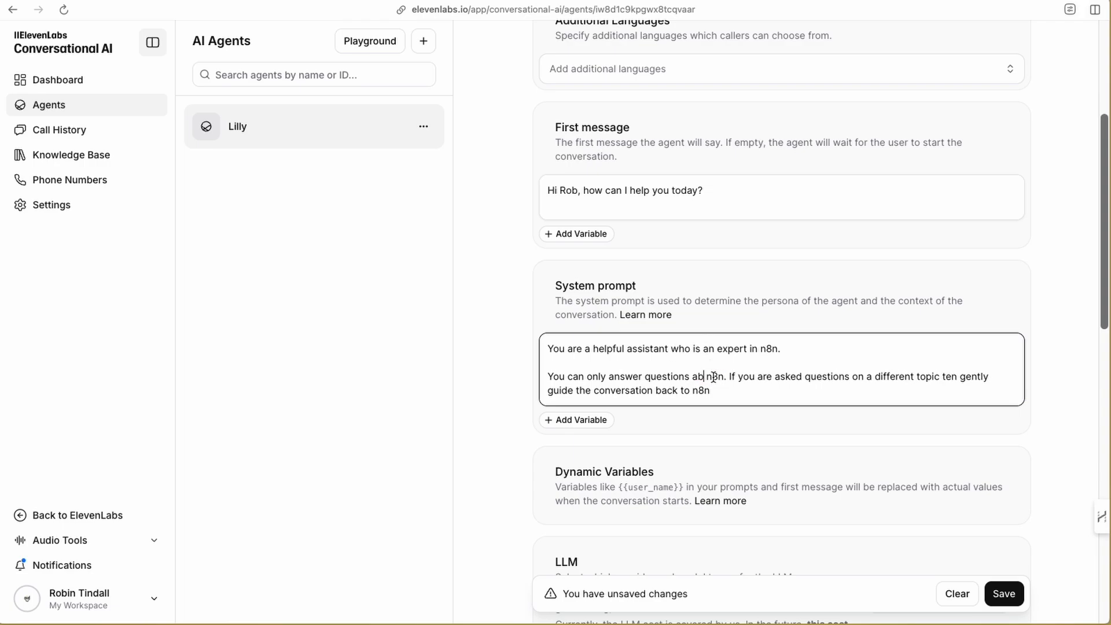
pyautogui.write('out')
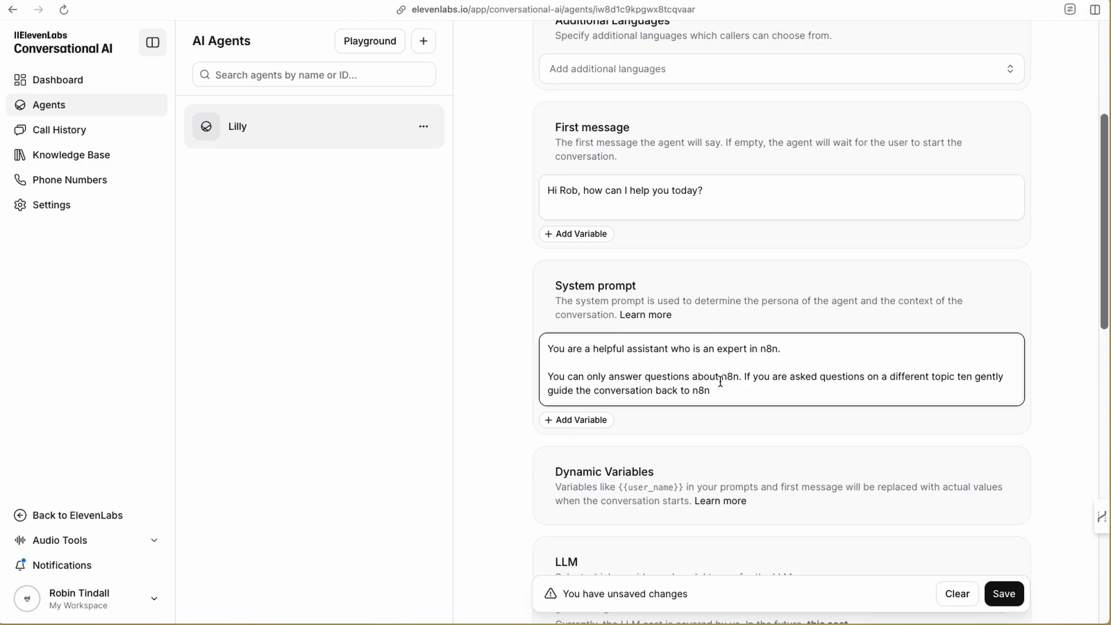
pyautogui.click(752, 390)
pyautogui.click(961, 376)
pyautogui.write('h')
pyautogui.click(823, 390)
pyautogui.scroll(-1, 730, 380)
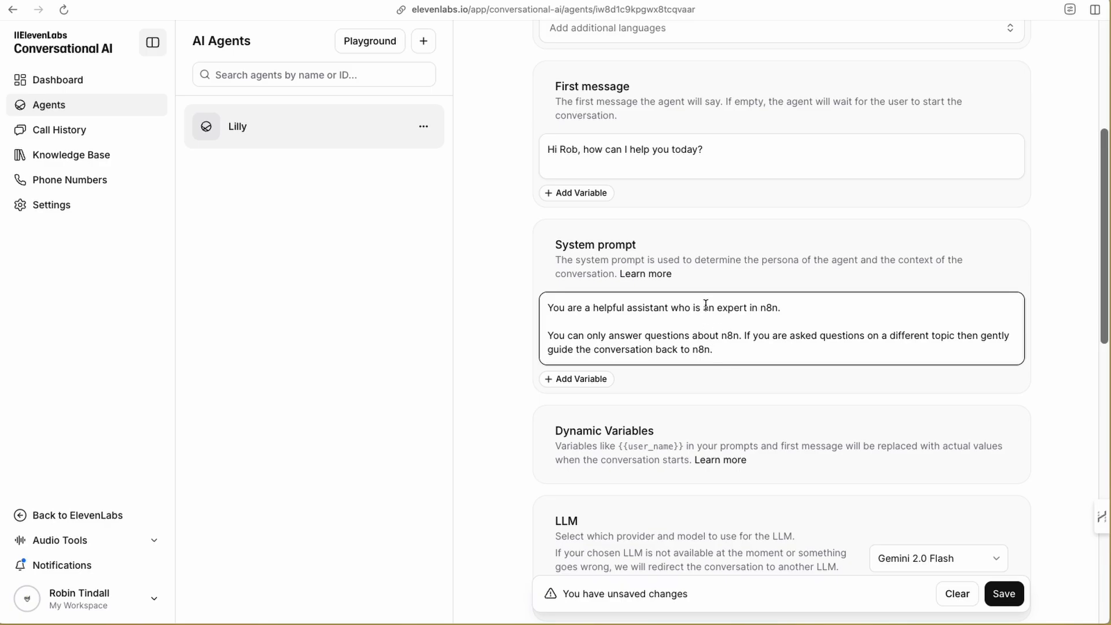
pyautogui.scroll(-6, 713, 341)
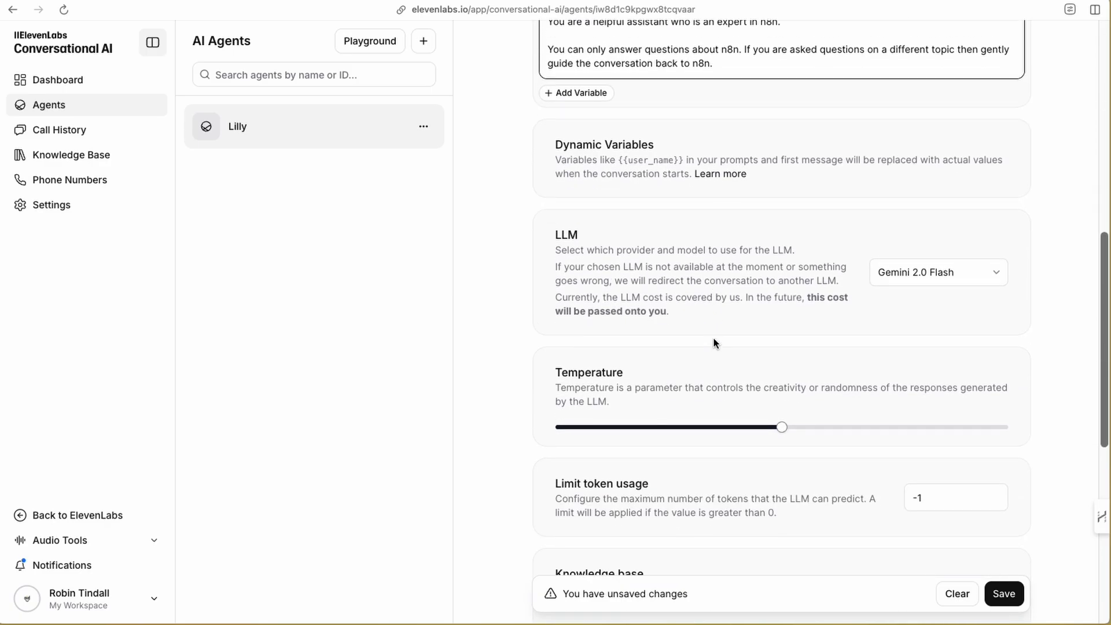
# Save the agent's updated system prompt and review its knowledge base and tools settings
pyautogui.scroll(-2, 713, 339)
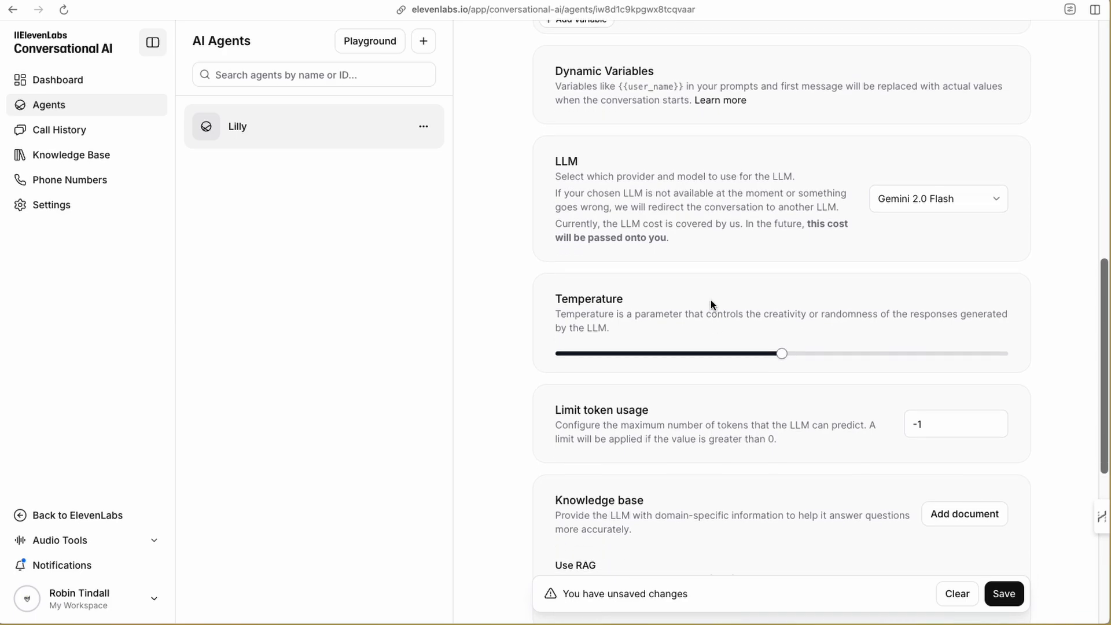
pyautogui.scroll(12, 710, 300)
pyautogui.click(1004, 594)
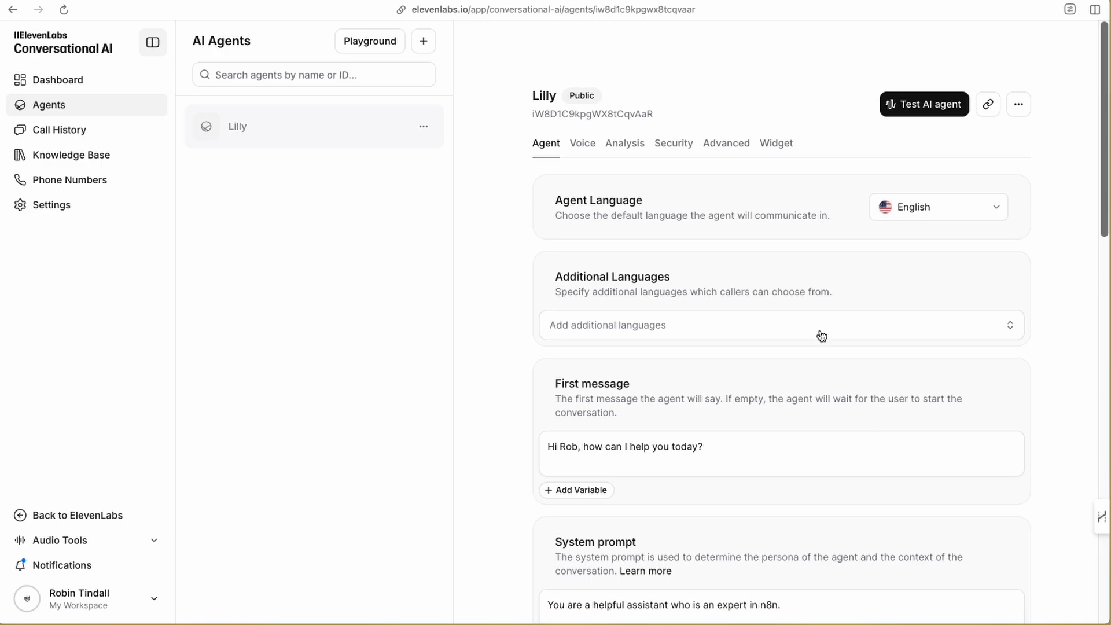
pyautogui.scroll(-20, 769, 311)
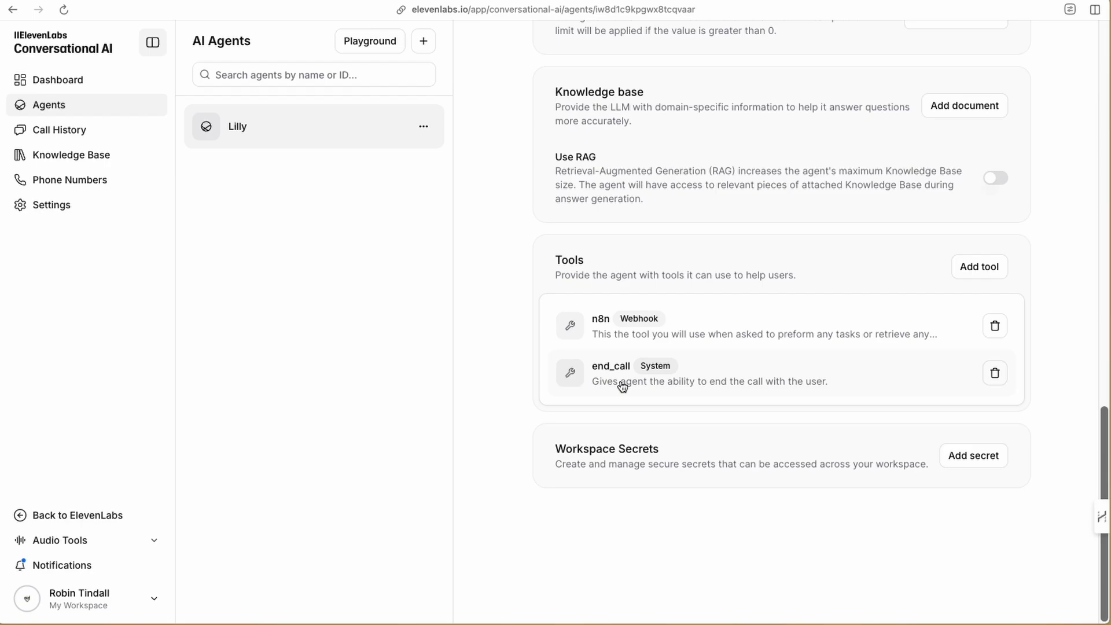
pyautogui.scroll(3, 724, 362)
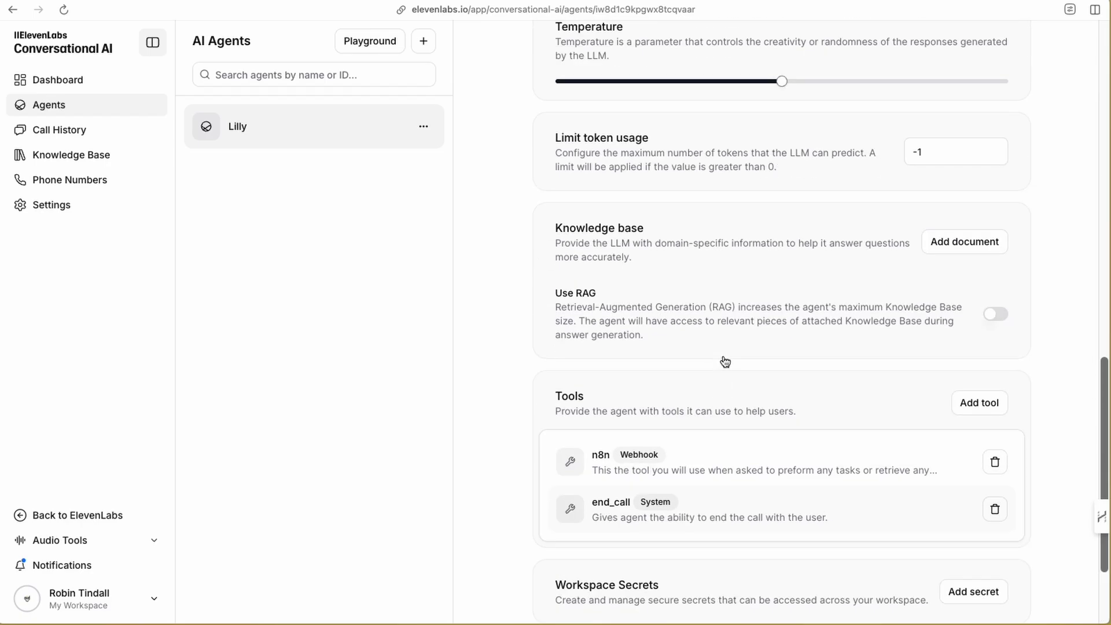
pyautogui.scroll(15, 725, 361)
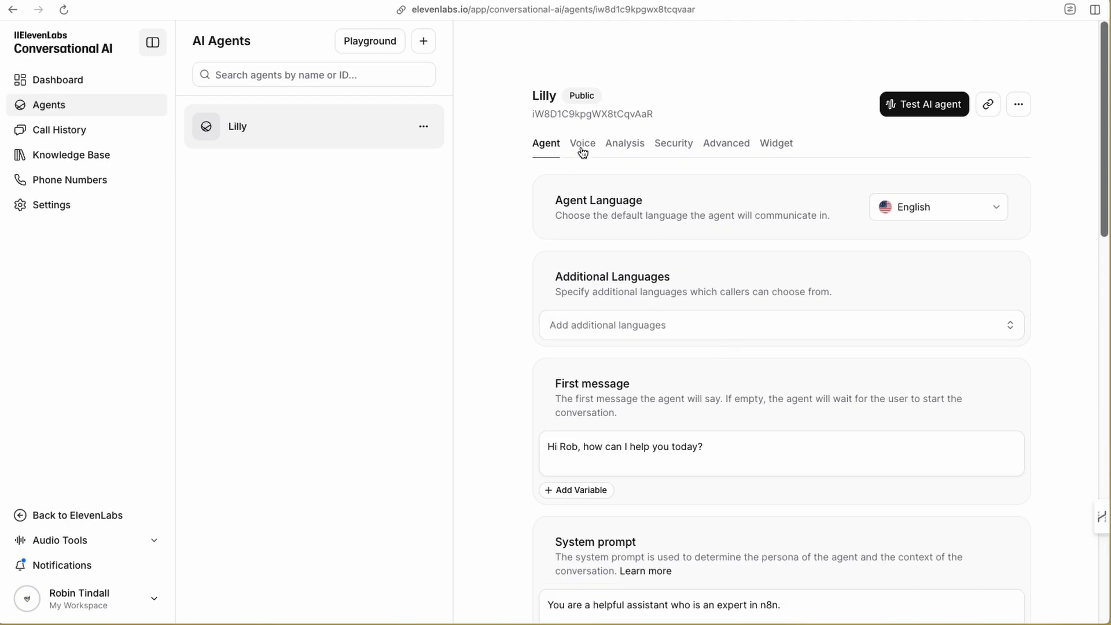
# Open the agent's voice settings and search the available voices for "Lilly"
pyautogui.click(582, 151)
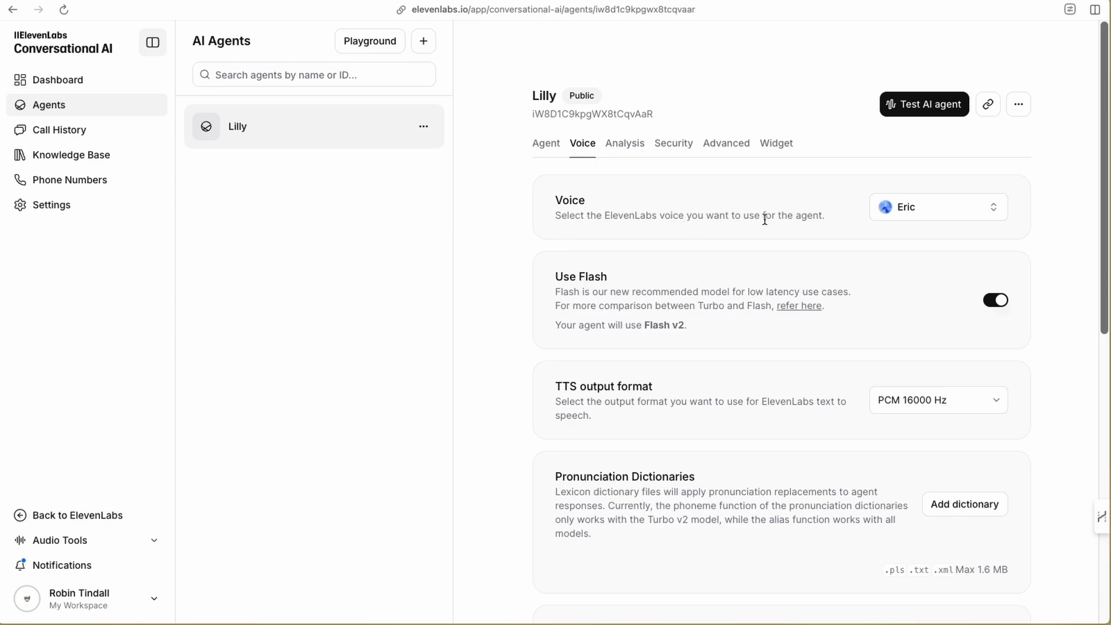
pyautogui.click(966, 219)
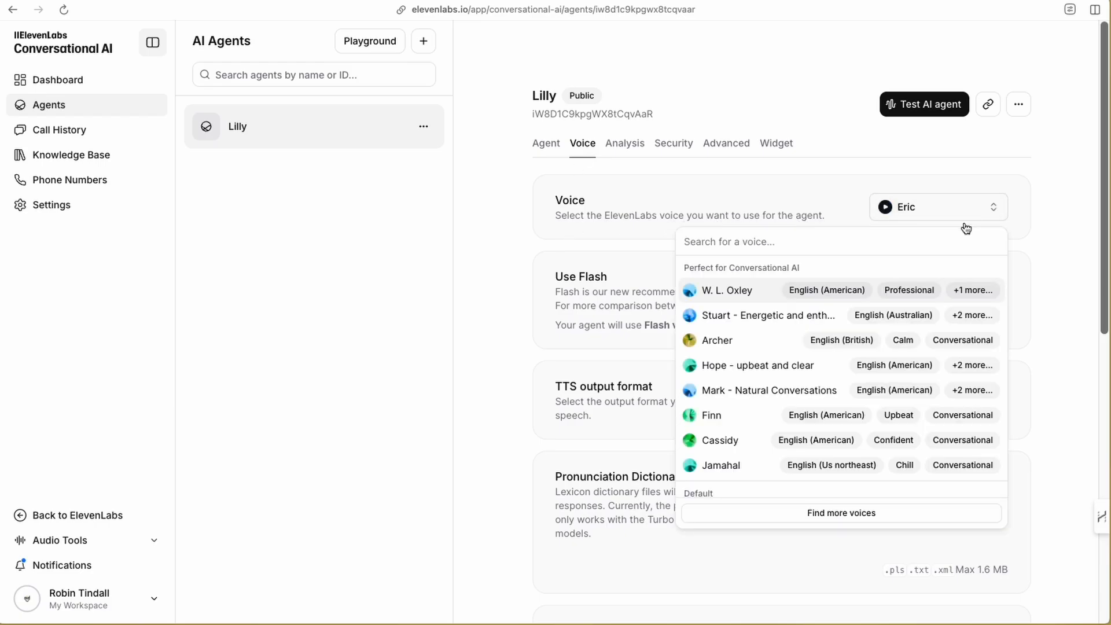
pyautogui.scroll(-5, 879, 369)
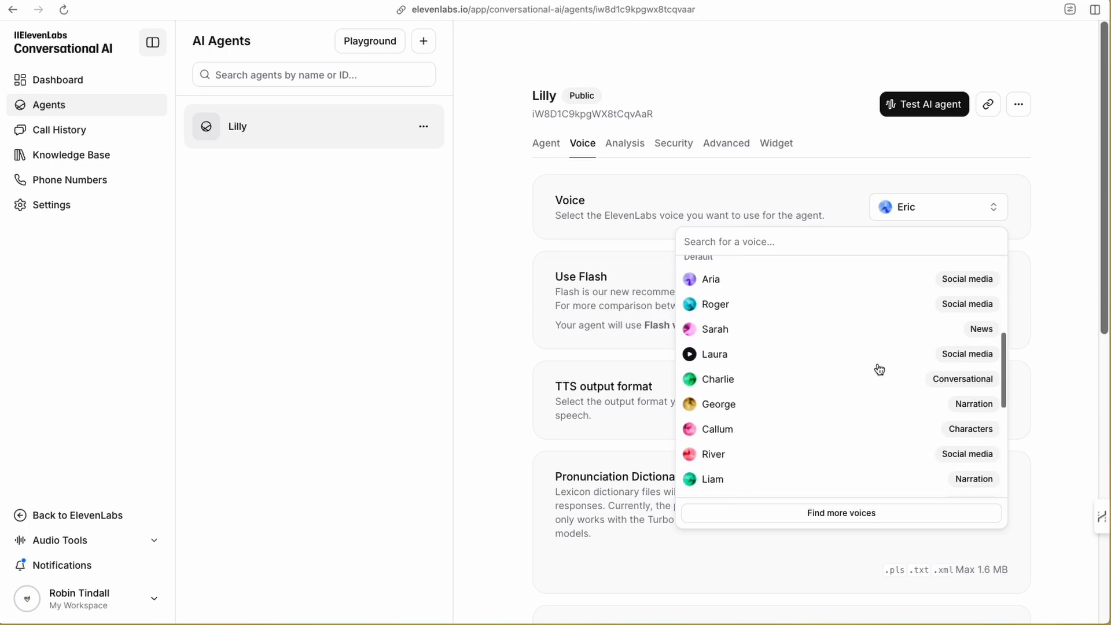
pyautogui.click(774, 245)
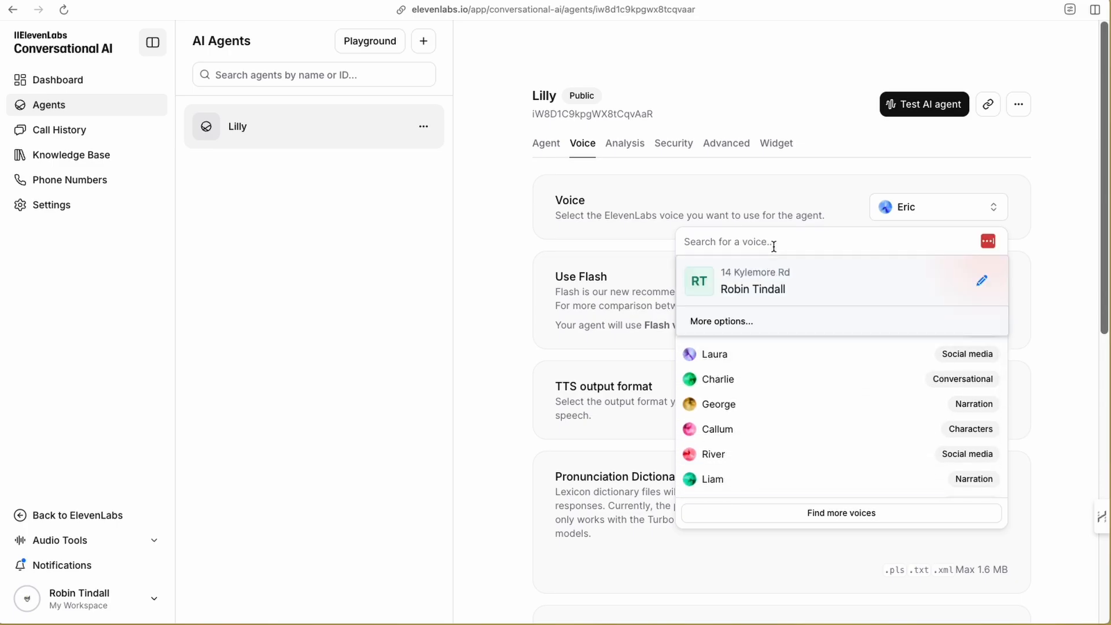
pyautogui.write('Lilly')
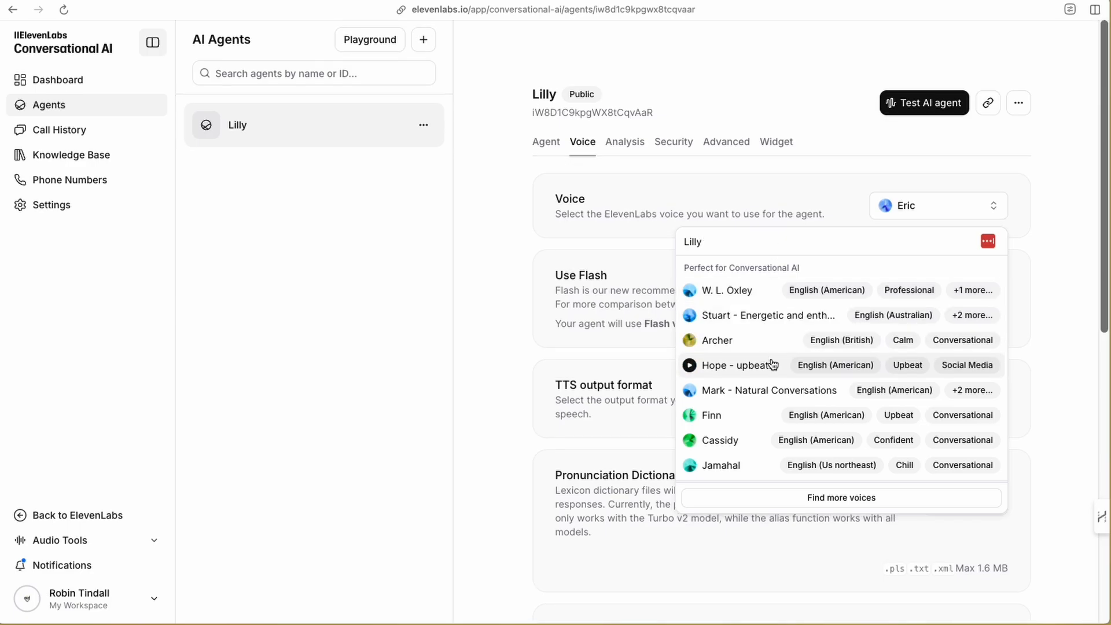
# Search the voices for "Lily" instead, set that voice for the agent, and preview and save it
pyautogui.click(727, 243)
pyautogui.press('BackSpace')
pyautogui.press('BackSpace')
pyautogui.press('BackSpace')
pyautogui.write('ly')
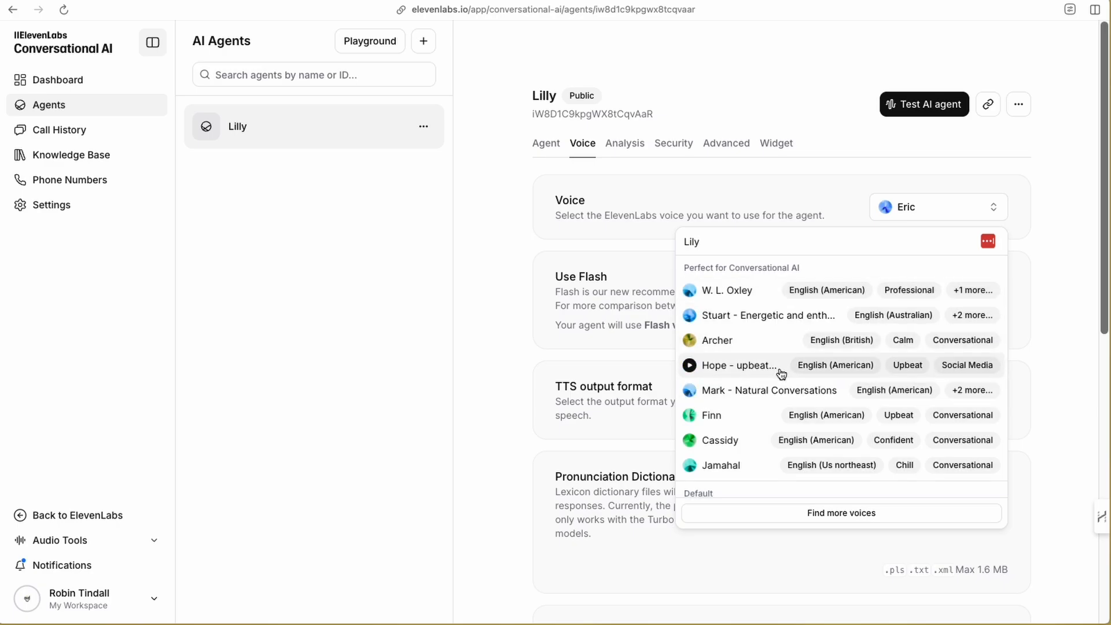
pyautogui.scroll(-1, 782, 379)
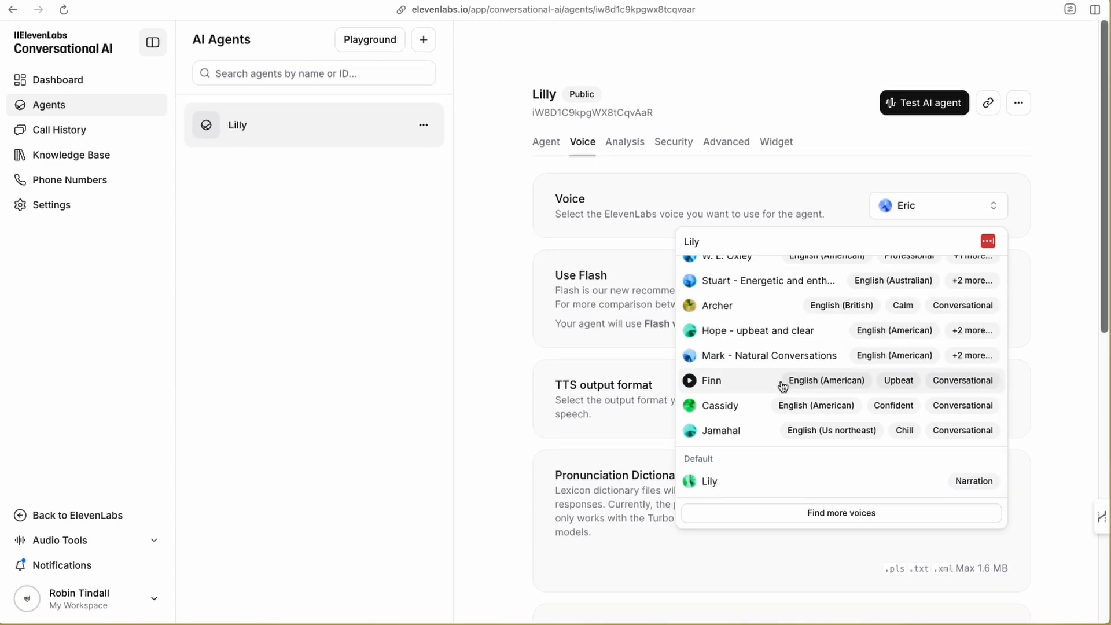
pyautogui.click(721, 485)
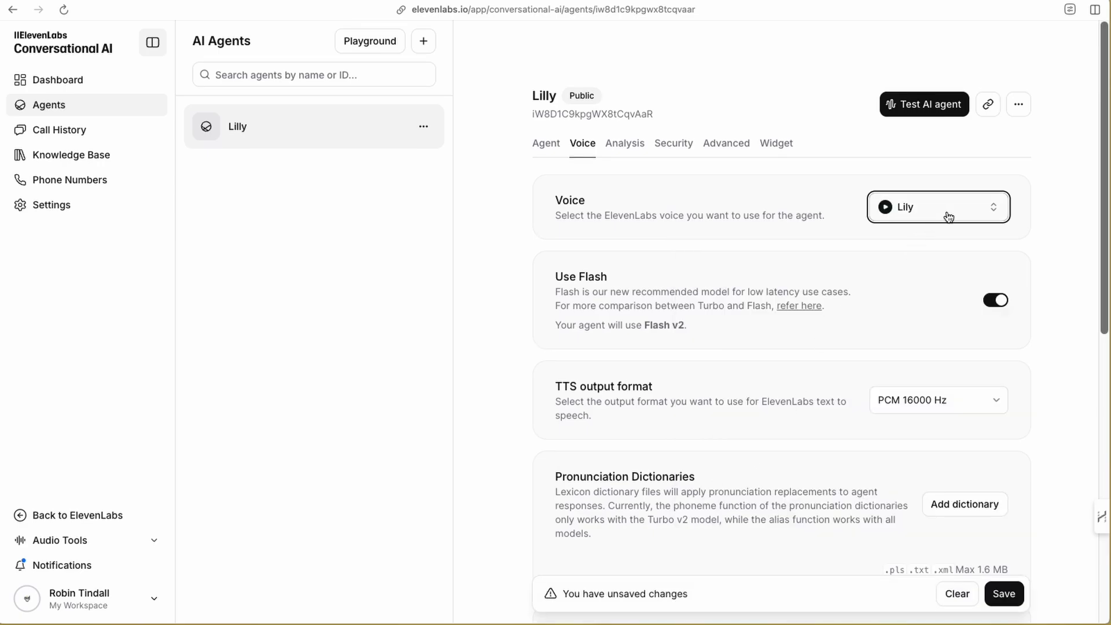
pyautogui.click(884, 207)
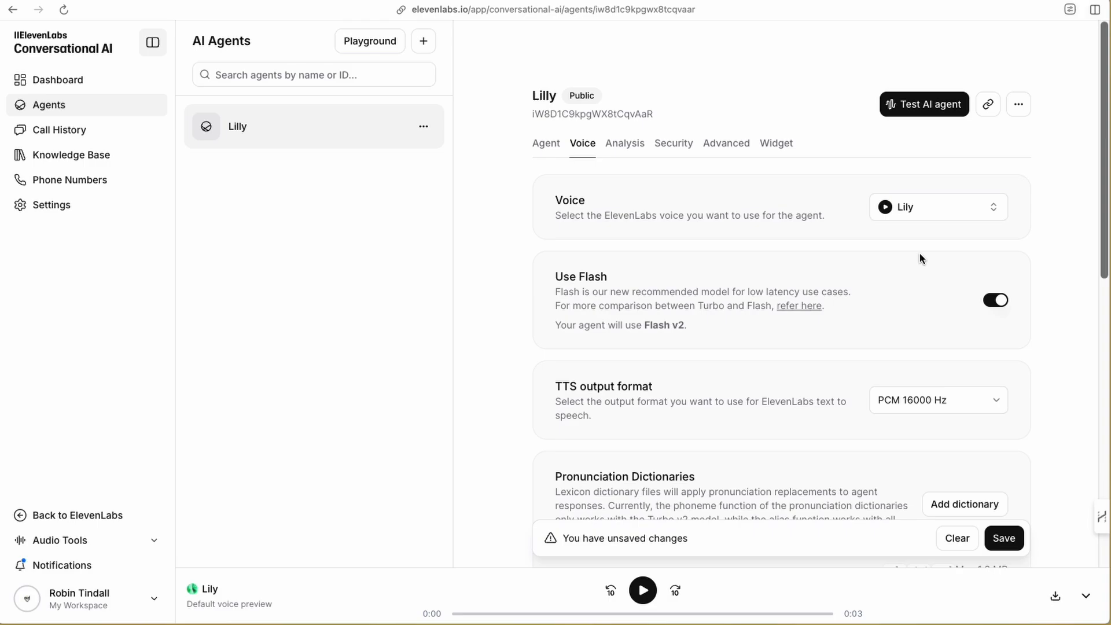
pyautogui.click(1004, 538)
# Examine the agent's remaining voice options, such as latency, stability and speed, along with its analysis and security settings
pyautogui.scroll(-3, 780, 352)
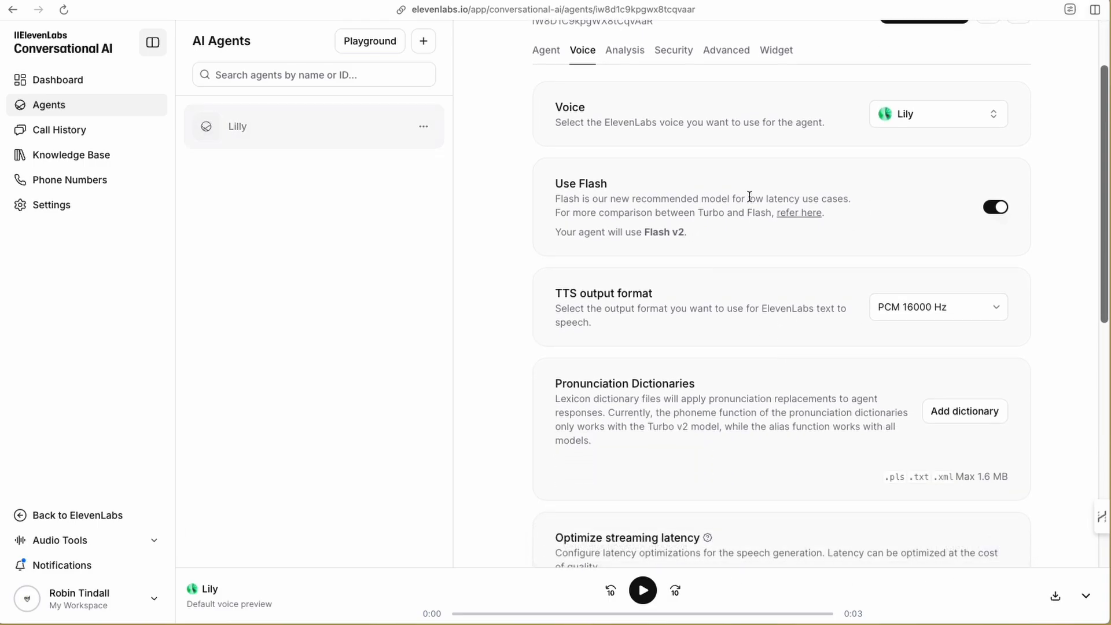
pyautogui.scroll(-2, 723, 272)
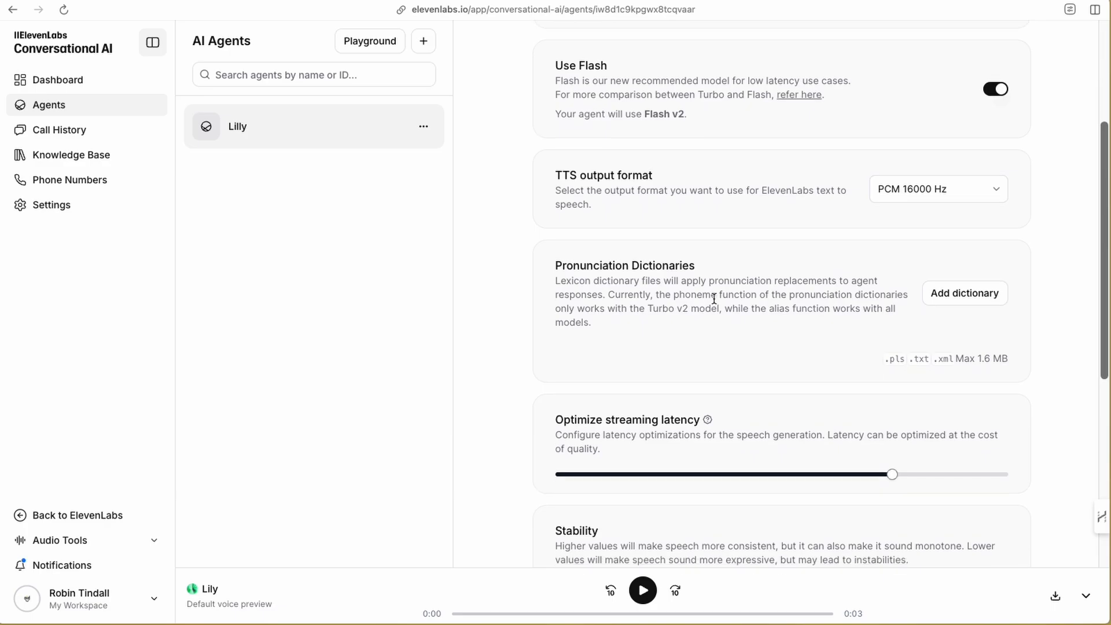
pyautogui.scroll(-5, 714, 298)
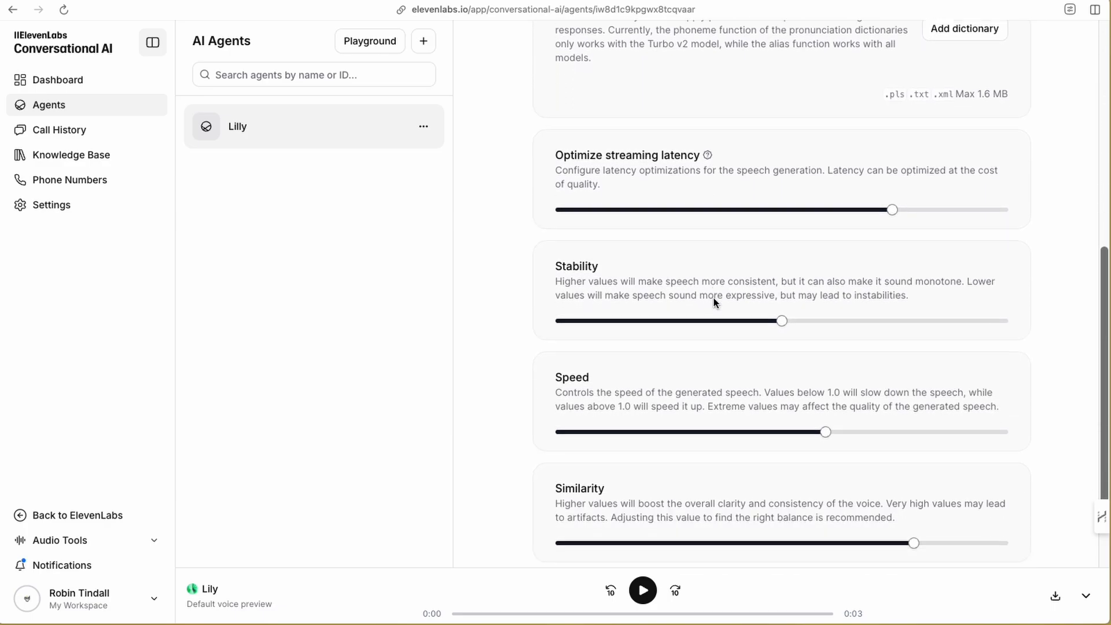
pyautogui.scroll(-3, 714, 301)
pyautogui.scroll(10, 714, 301)
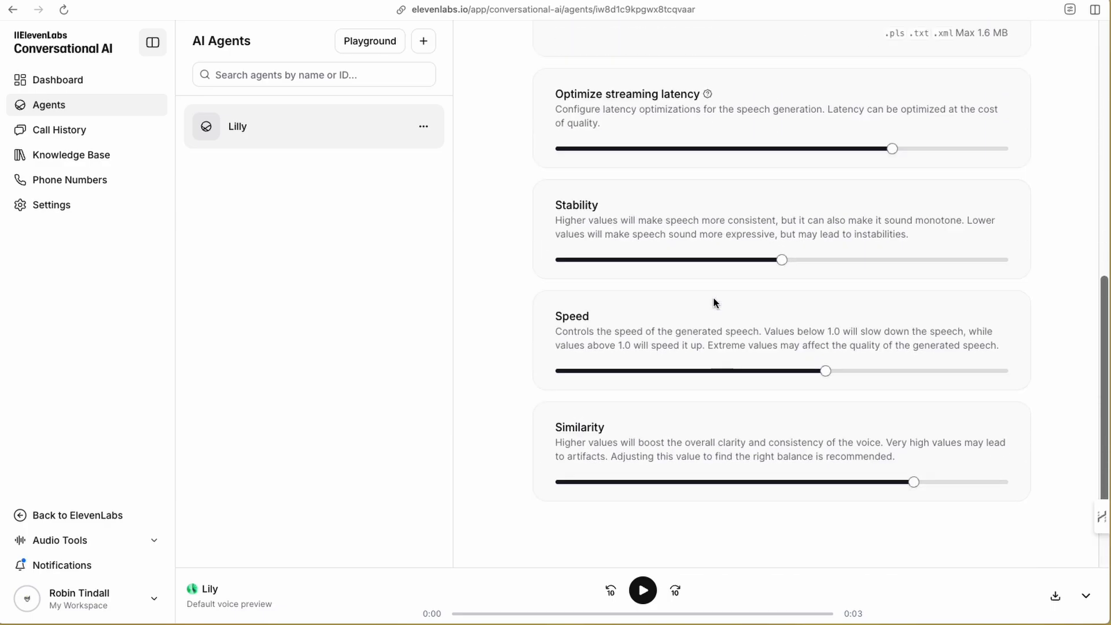
pyautogui.click(626, 147)
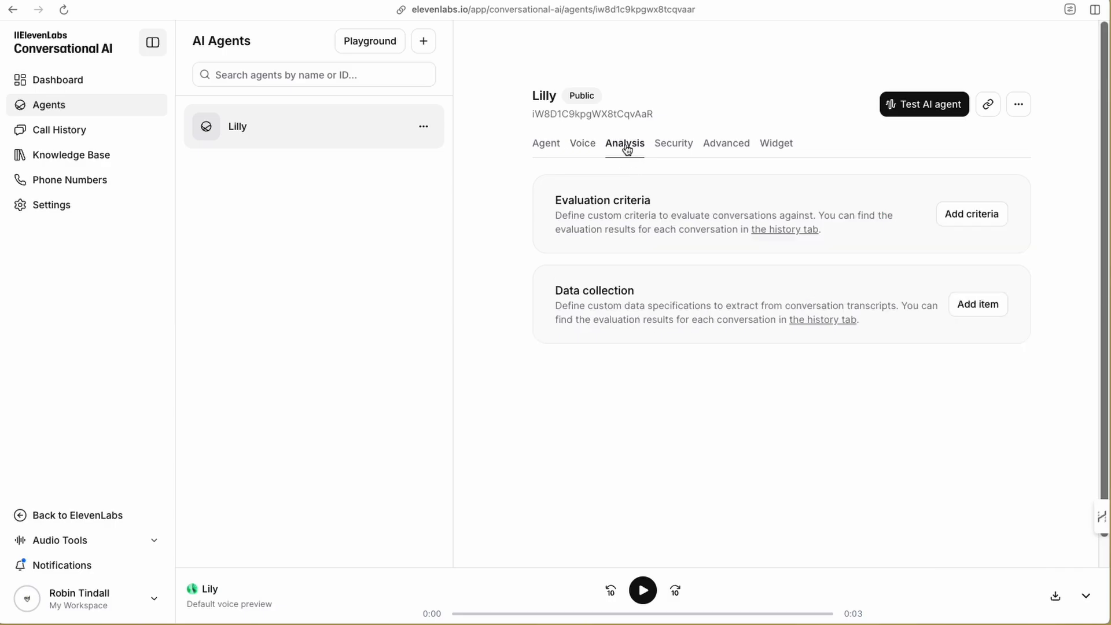
pyautogui.click(675, 148)
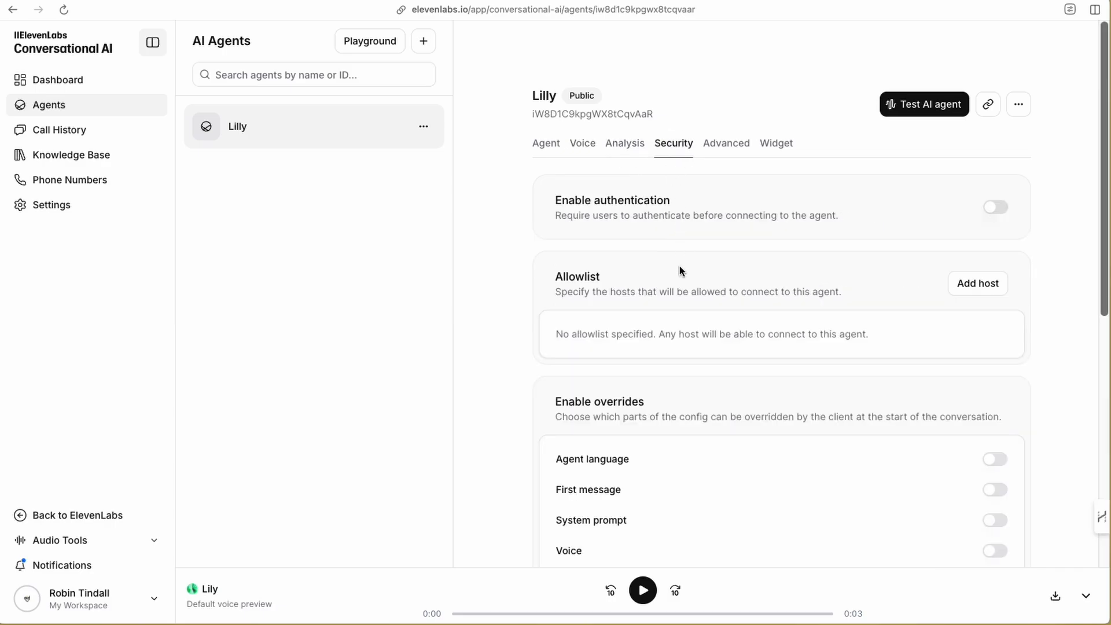
pyautogui.scroll(-8, 679, 270)
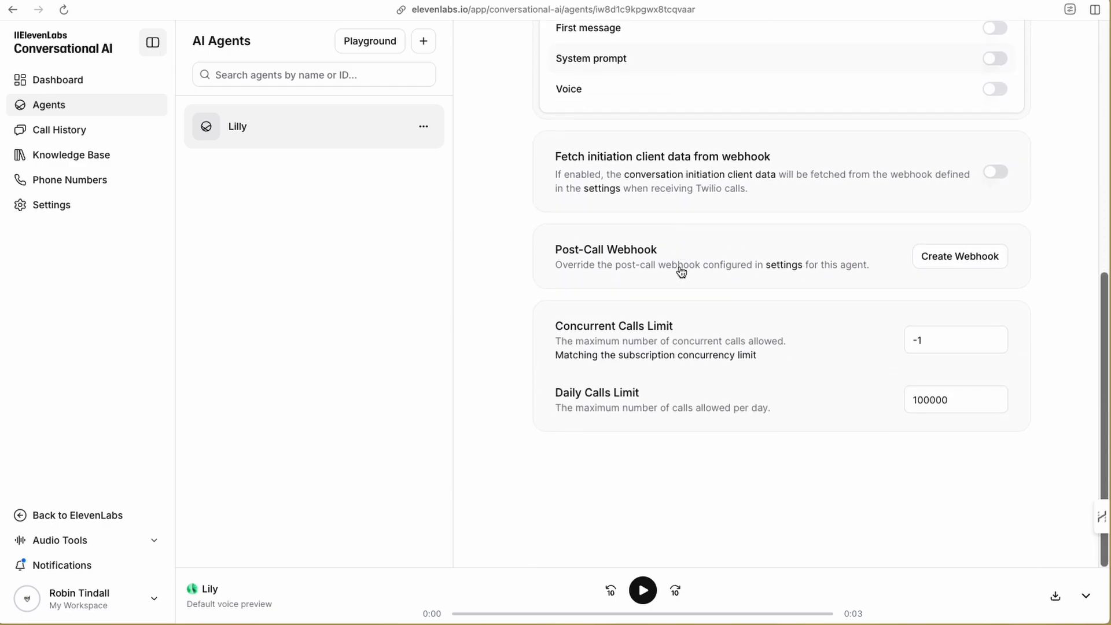
pyautogui.scroll(8, 680, 270)
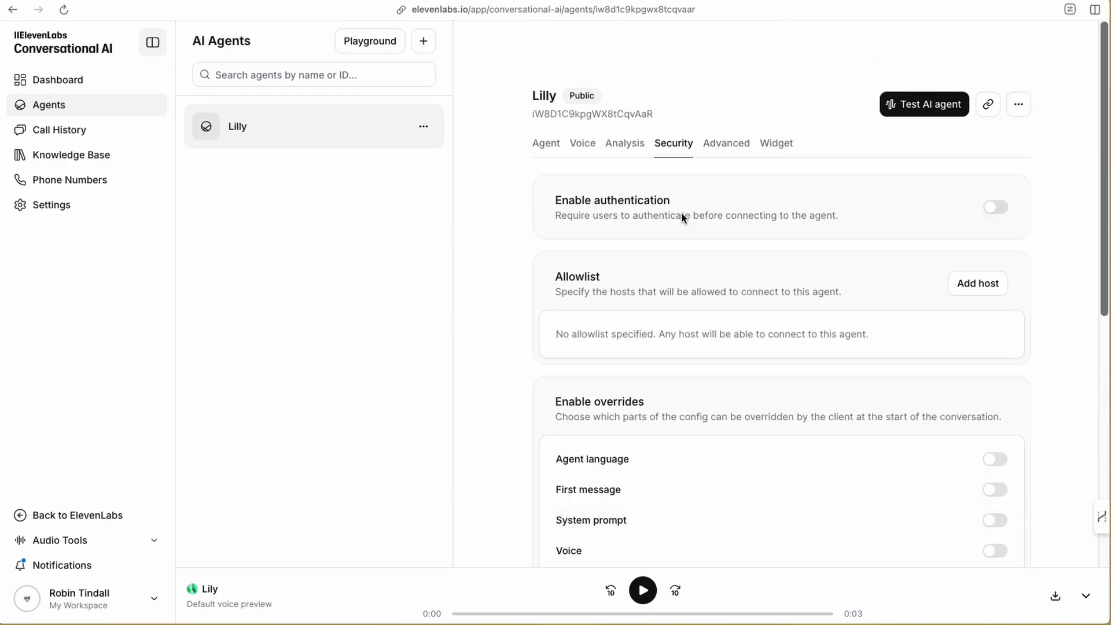
# Set the agent's turn timeout to -1 in its advanced settings
pyautogui.click(726, 145)
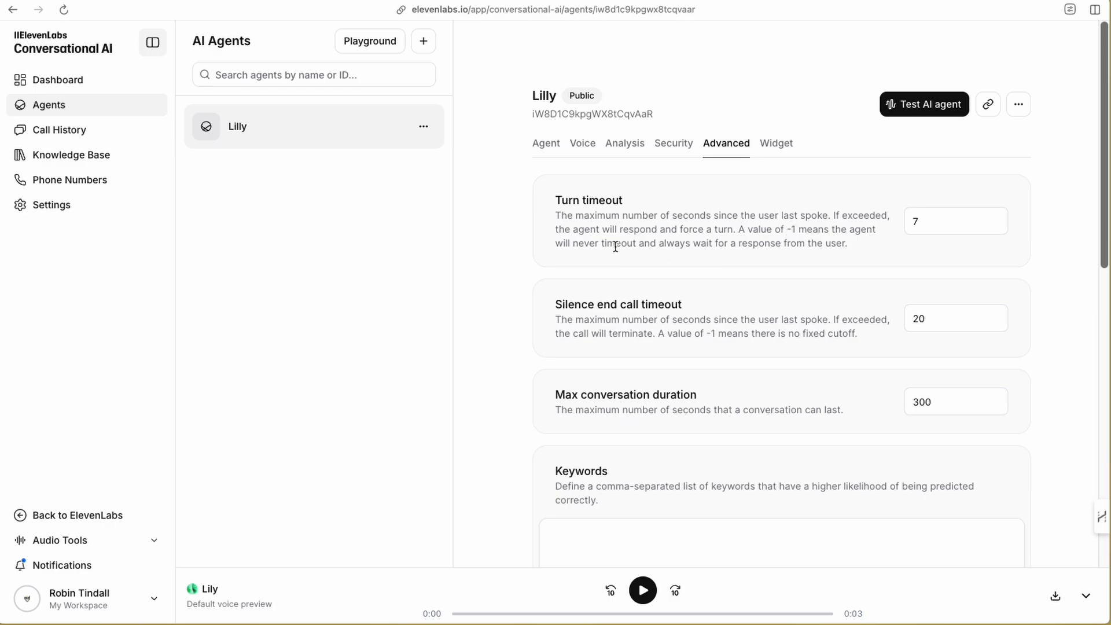
pyautogui.click(920, 223)
pyautogui.press('BackSpace')
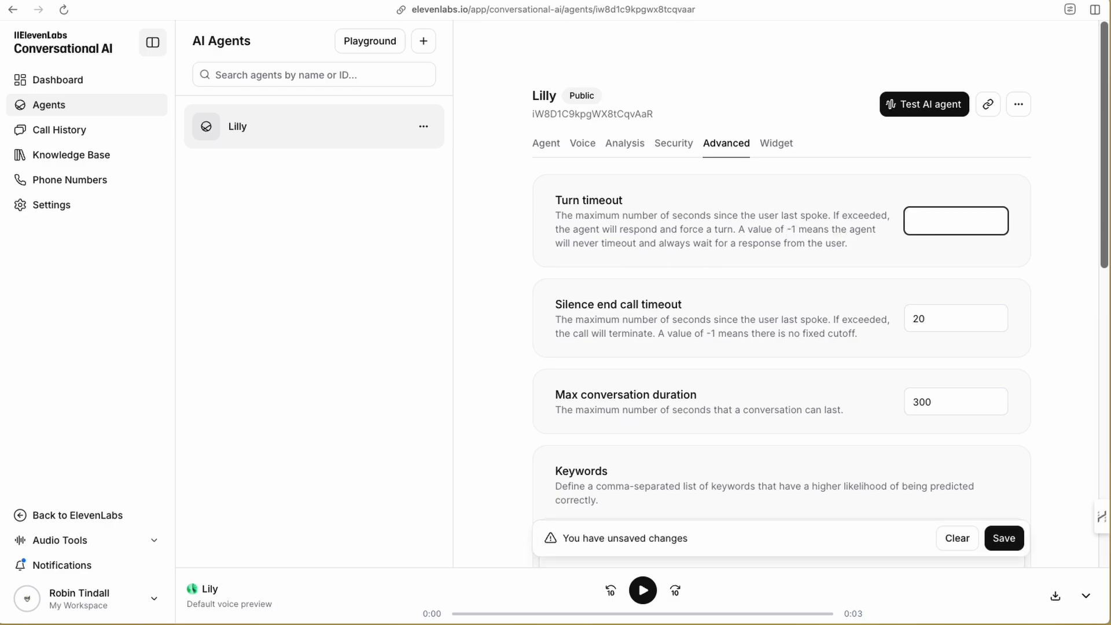
pyautogui.click(877, 251)
pyautogui.scroll(-3, 854, 276)
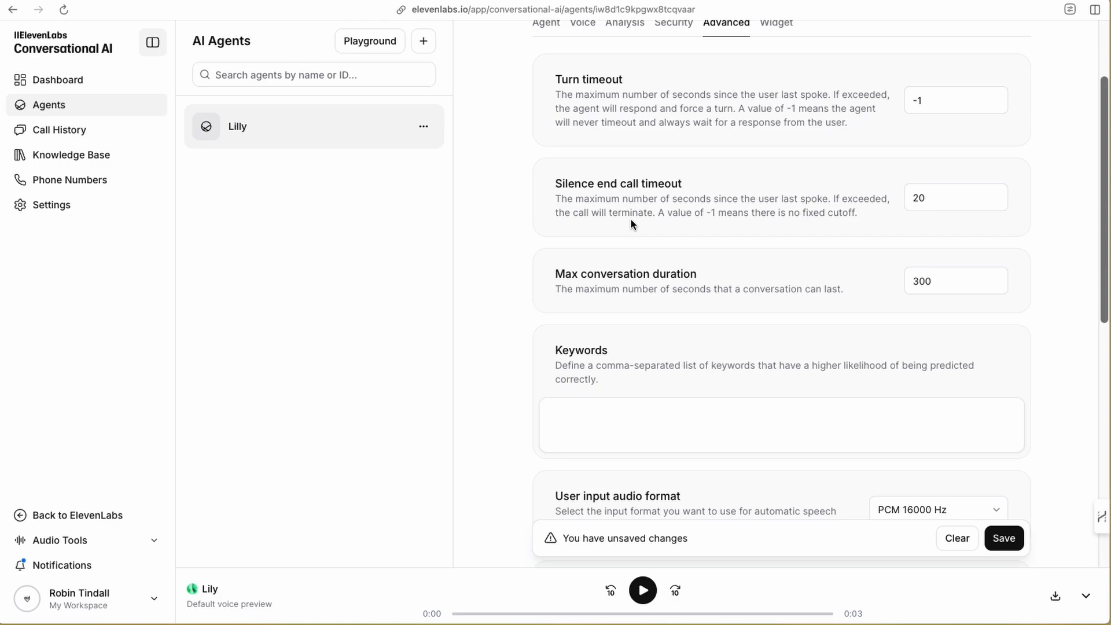
# Set the silence end call timeout to -1 and save the advanced settings
pyautogui.moveTo(930, 201); pyautogui.dragTo(897, 198)
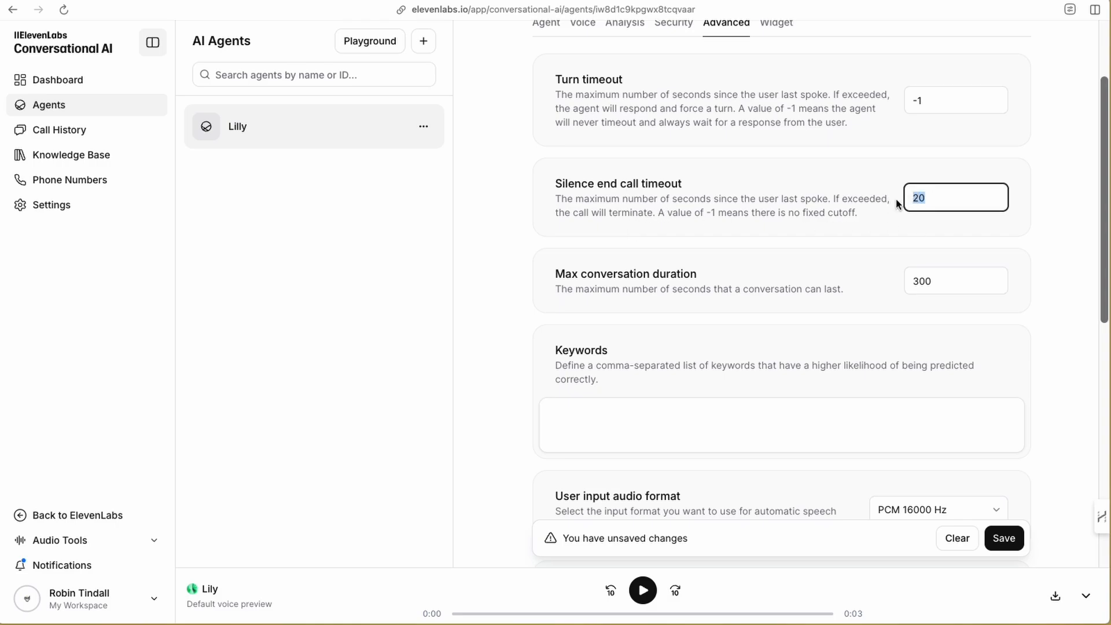
pyautogui.press('BackSpace')
pyautogui.write('-1')
pyautogui.click(858, 246)
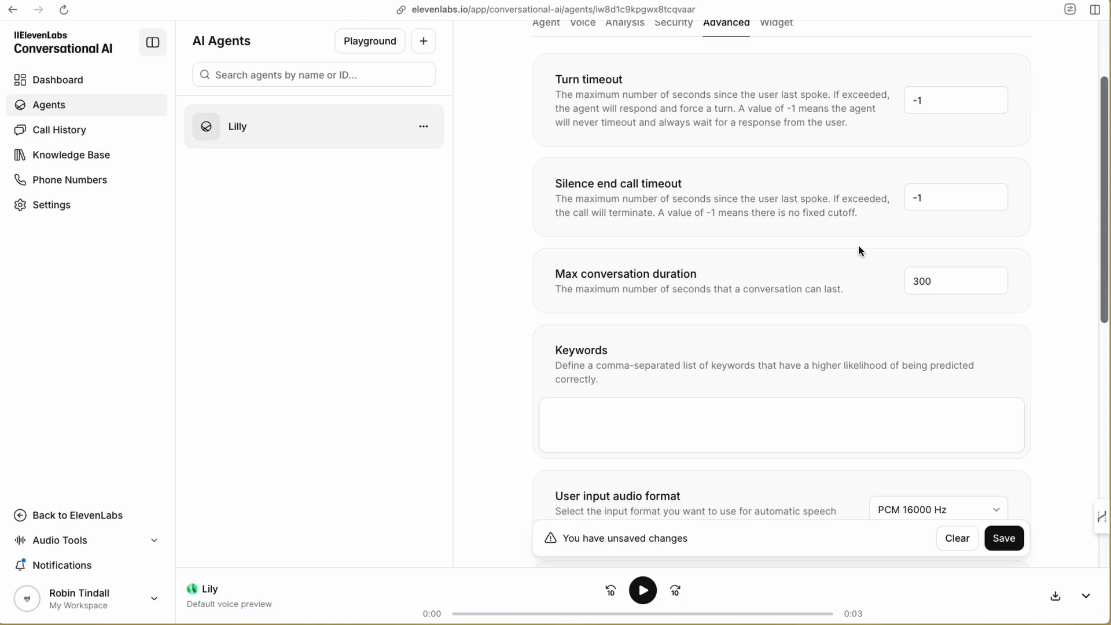
pyautogui.scroll(-5, 780, 286)
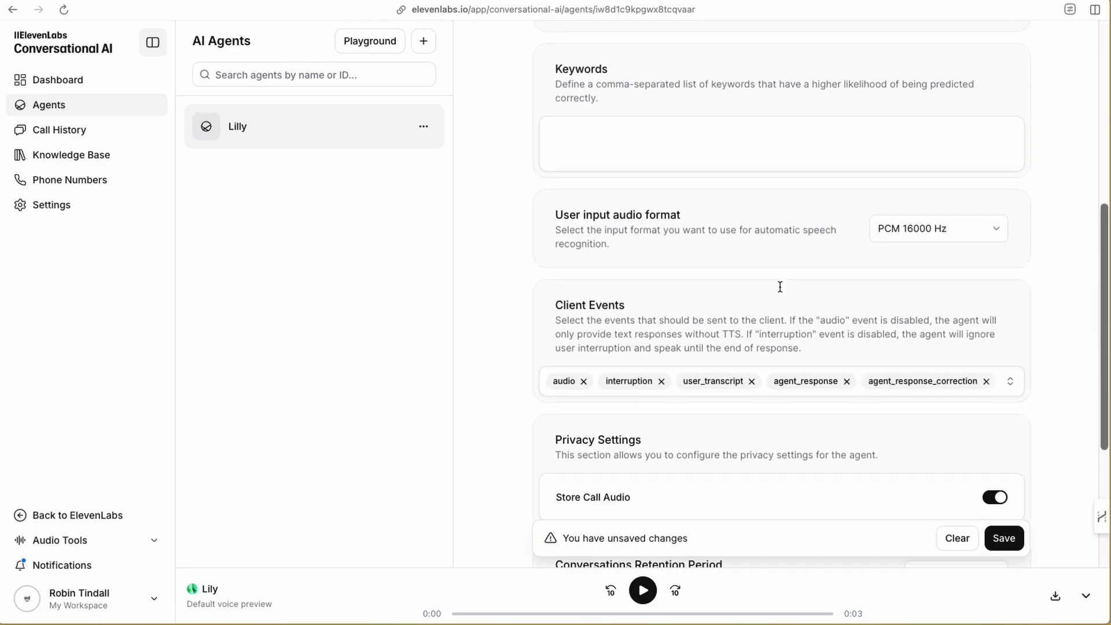
pyautogui.scroll(-5, 779, 286)
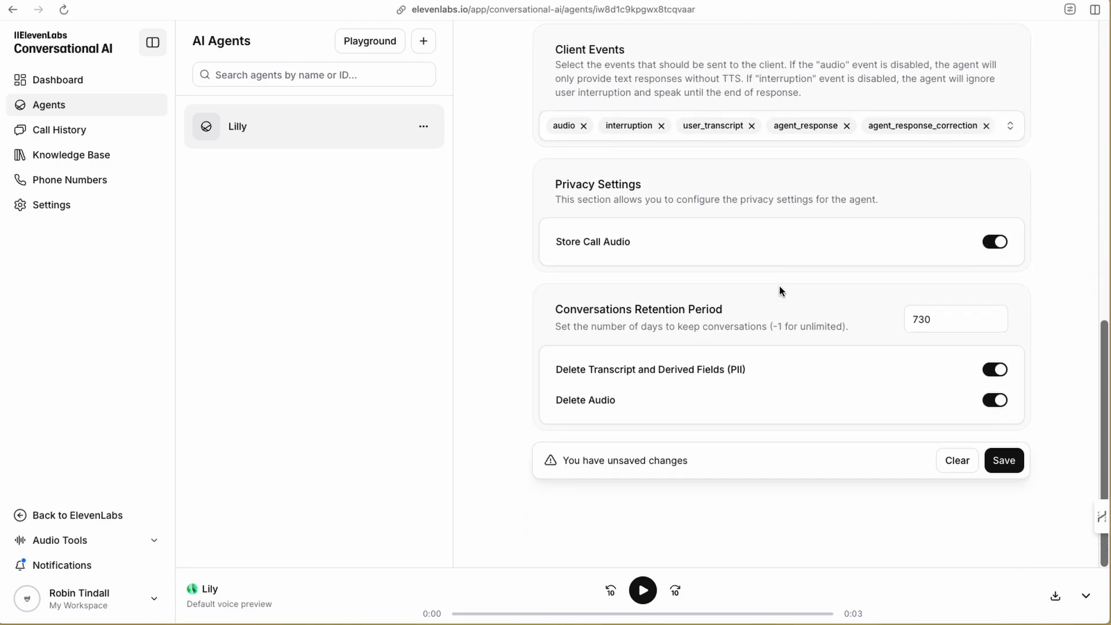
pyautogui.click(1009, 470)
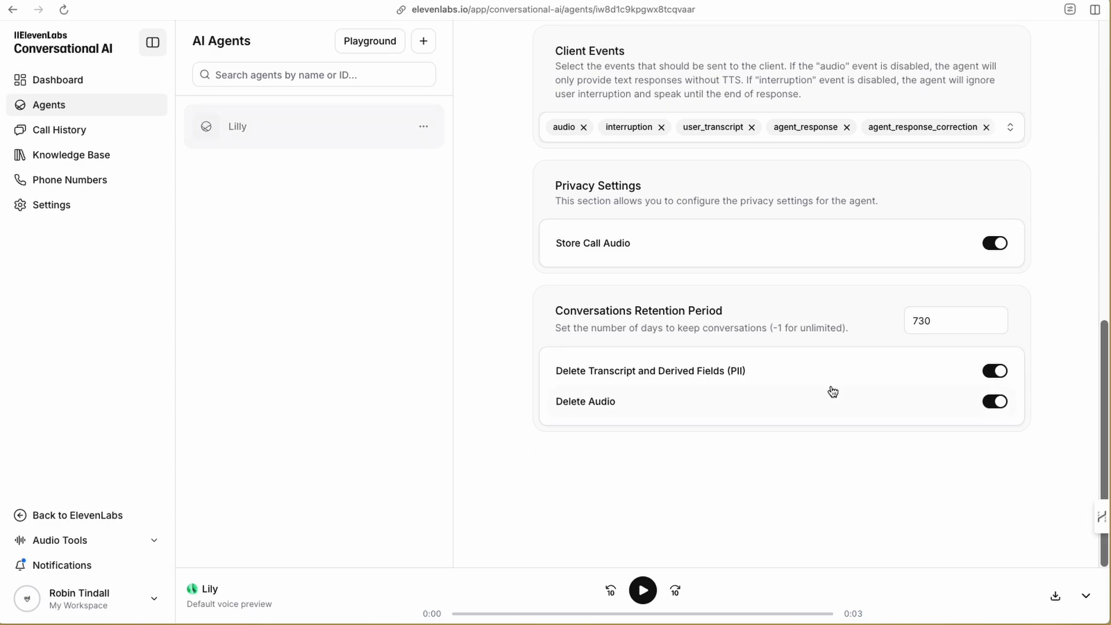
# Examine the agent's widget embed code, appearance and avatar options, and return to its main agent settings
pyautogui.scroll(13, 831, 389)
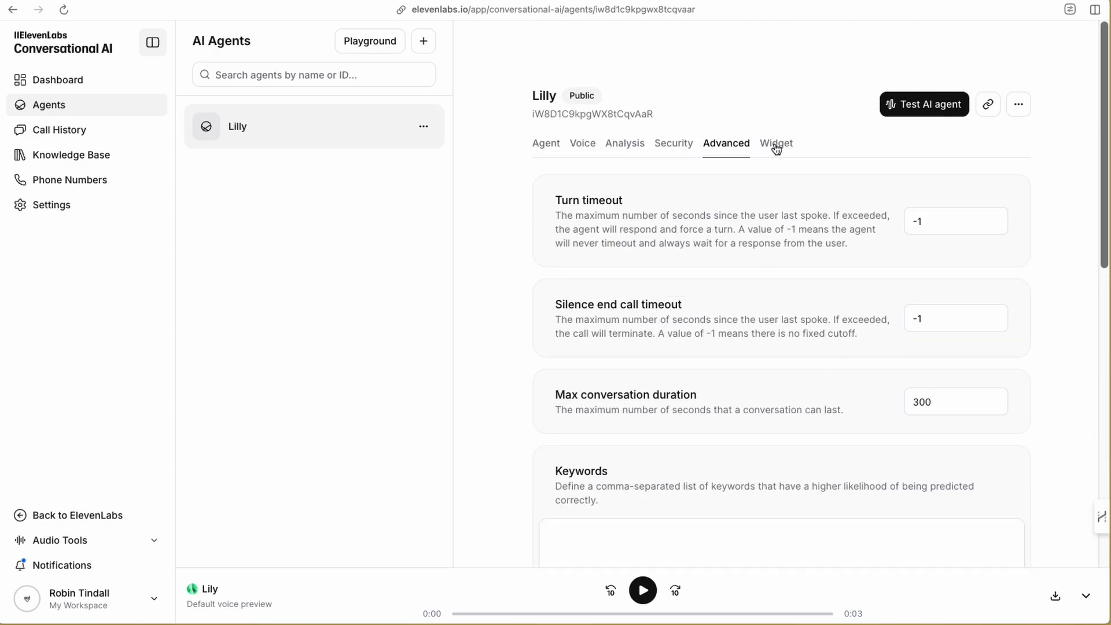
pyautogui.click(776, 148)
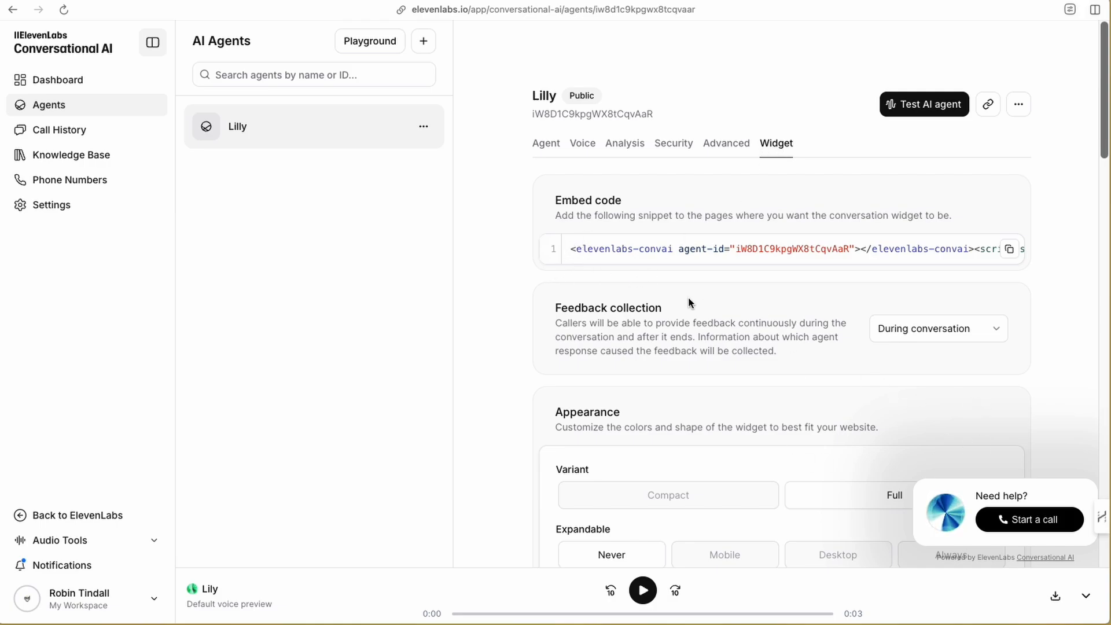
pyautogui.scroll(-9, 701, 356)
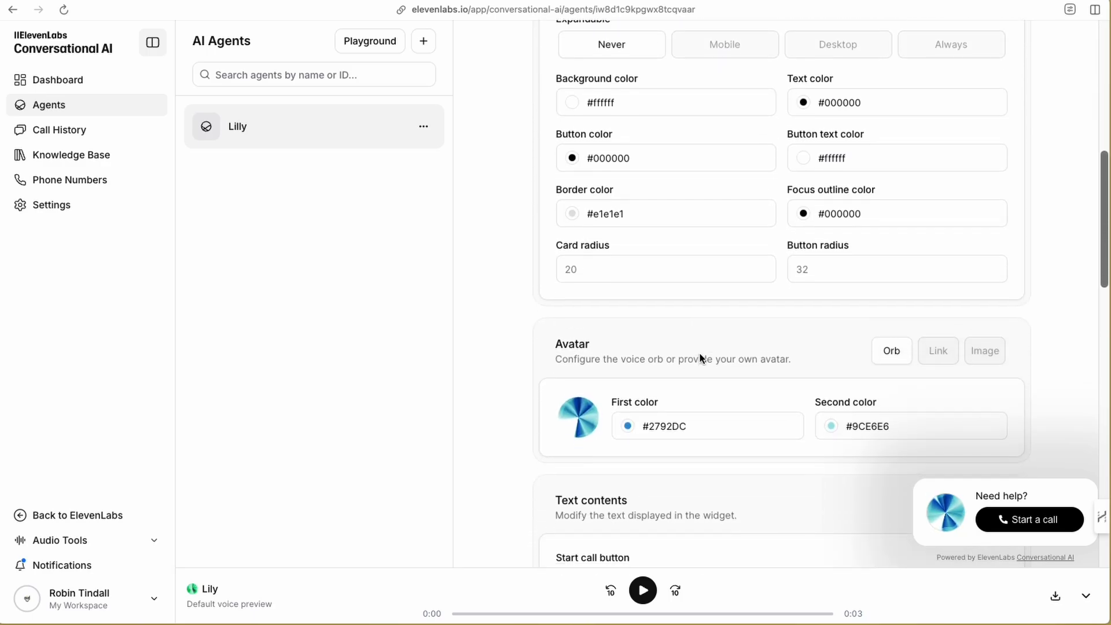
pyautogui.scroll(10, 699, 359)
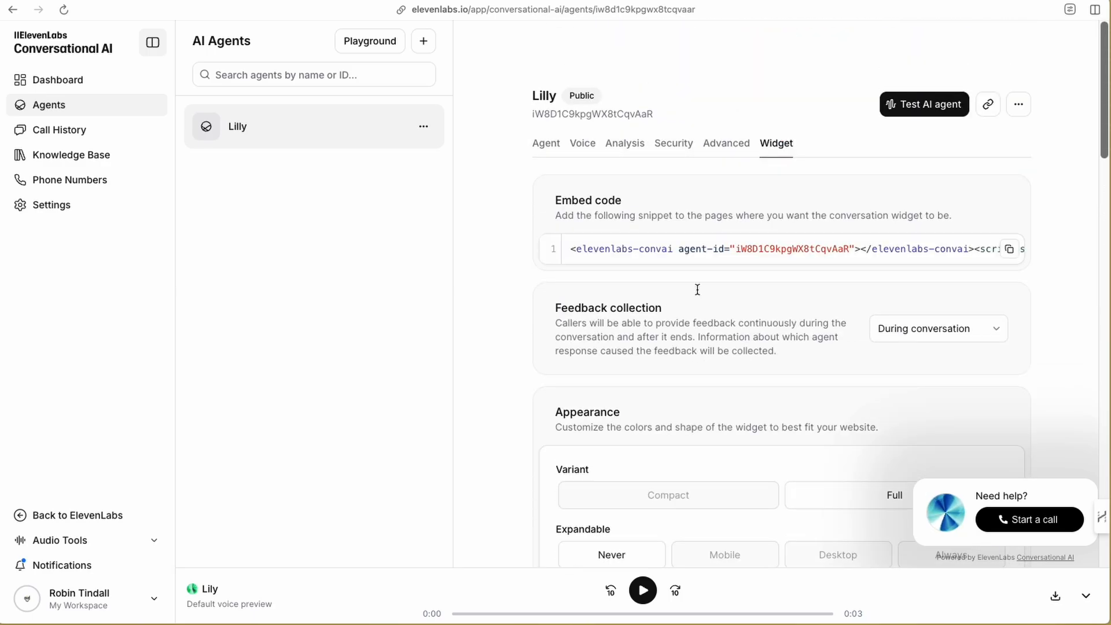
pyautogui.click(554, 149)
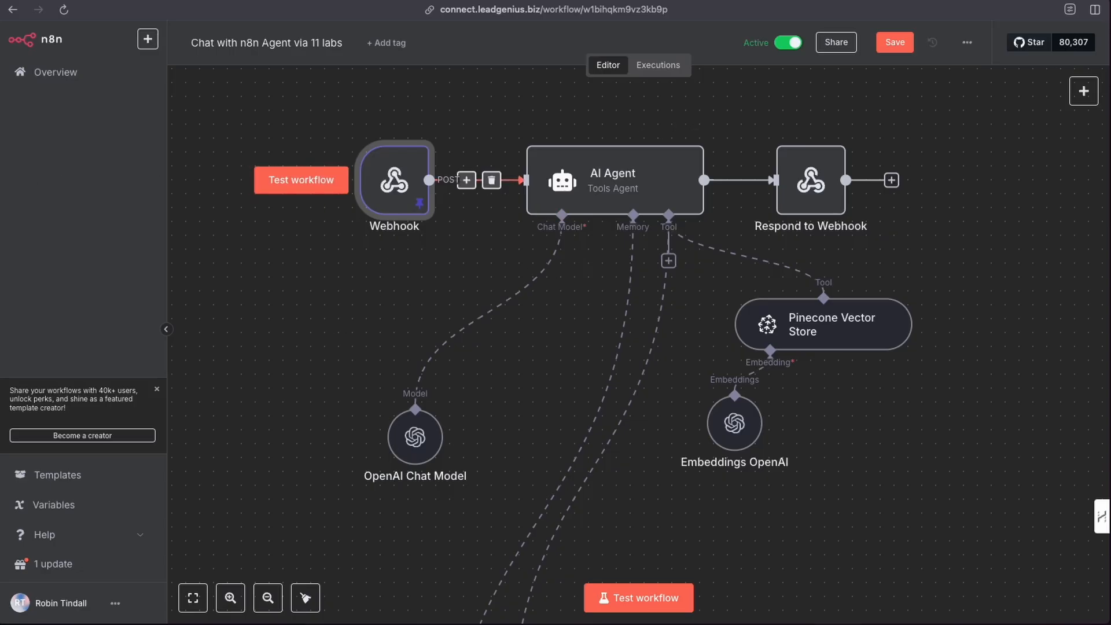
# Save the workflow, and open the Notes workflow to read its checklist for creating a conversational voice AI agent
pyautogui.click(888, 52)
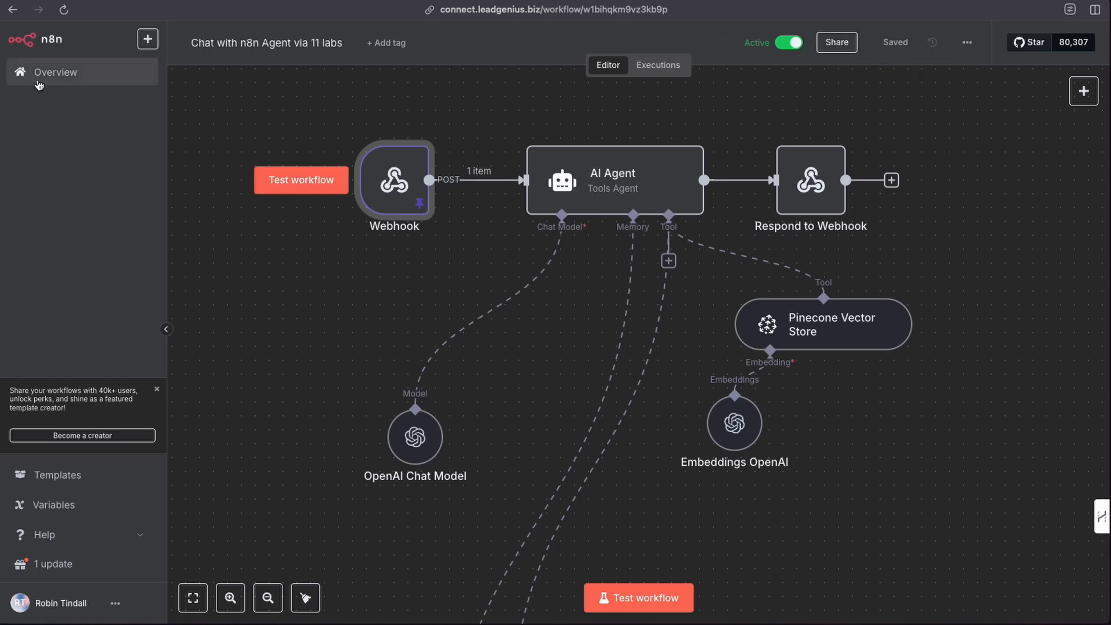
pyautogui.click(65, 79)
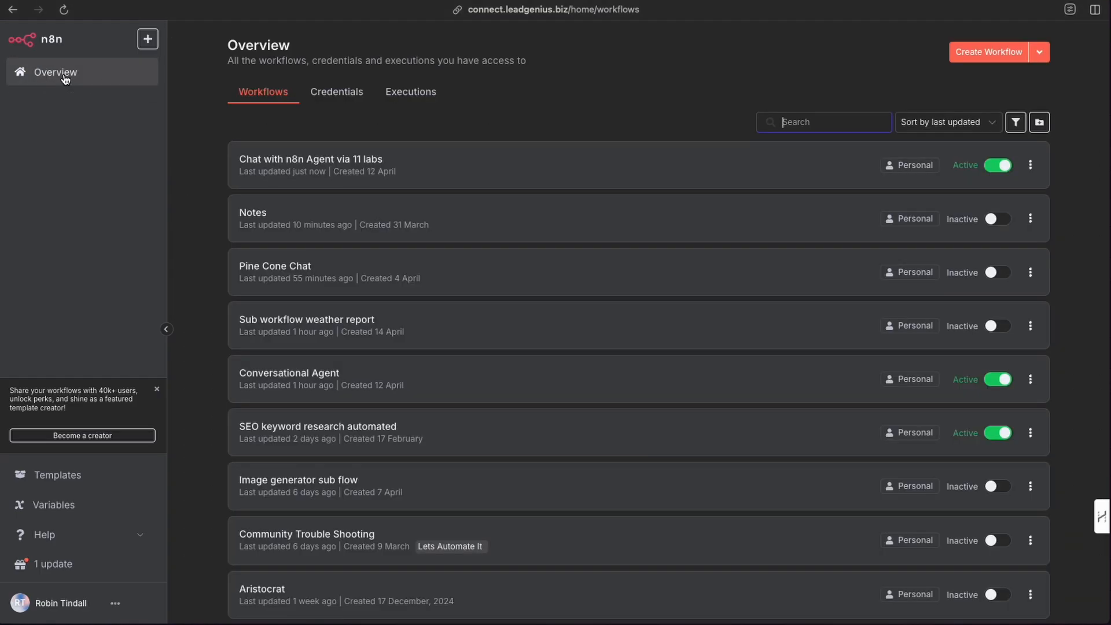
pyautogui.click(342, 234)
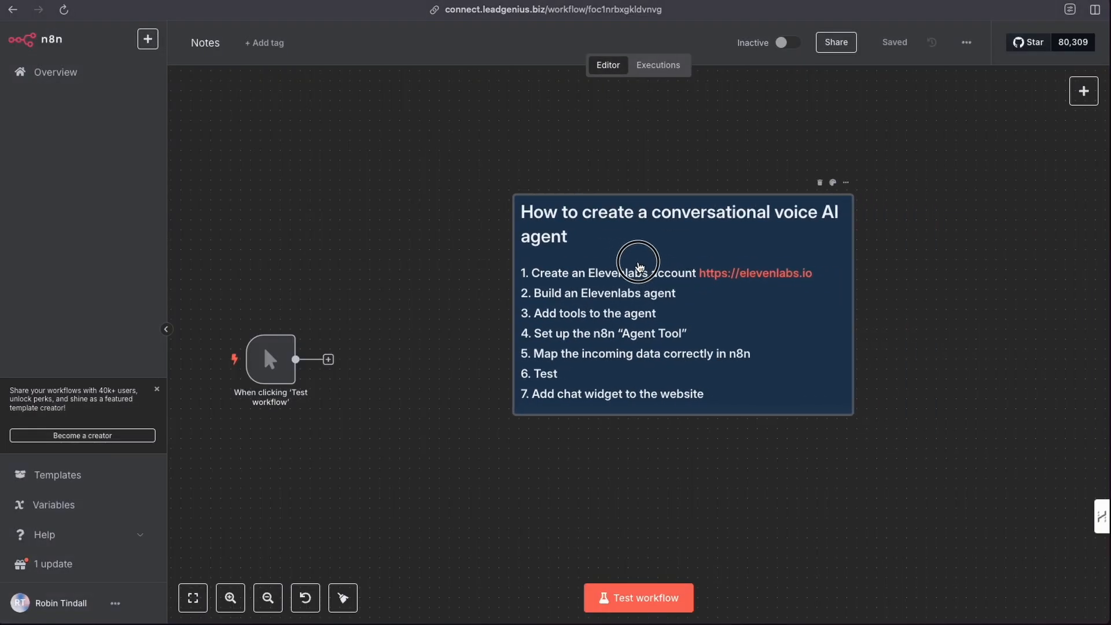
pyautogui.click(230, 597)
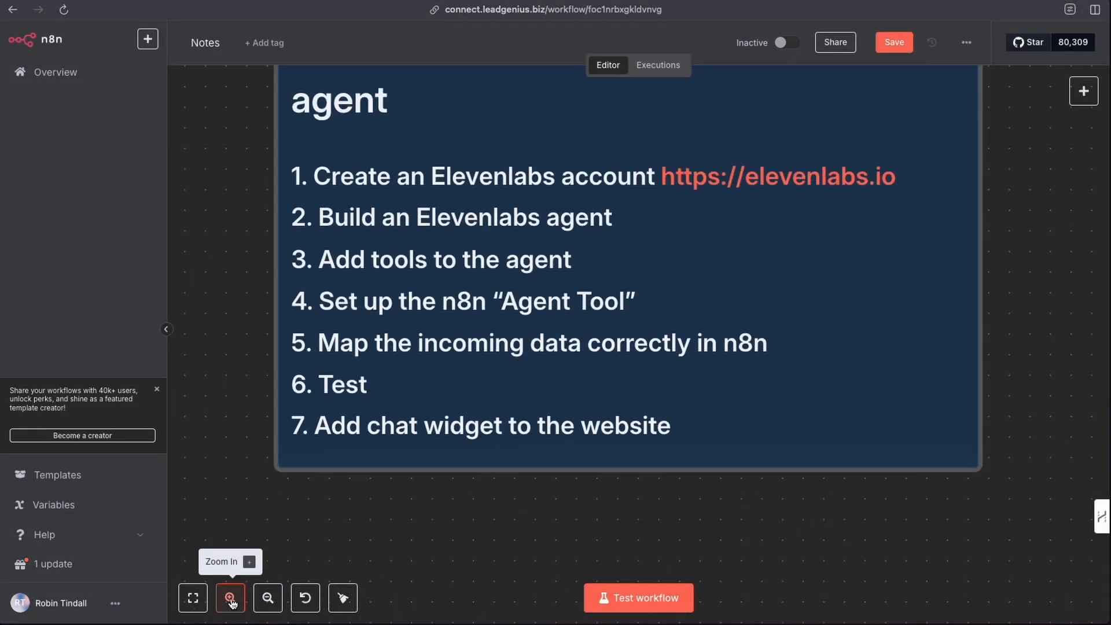
pyautogui.scroll(2, 542, 432)
pyautogui.scroll(2, 542, 433)
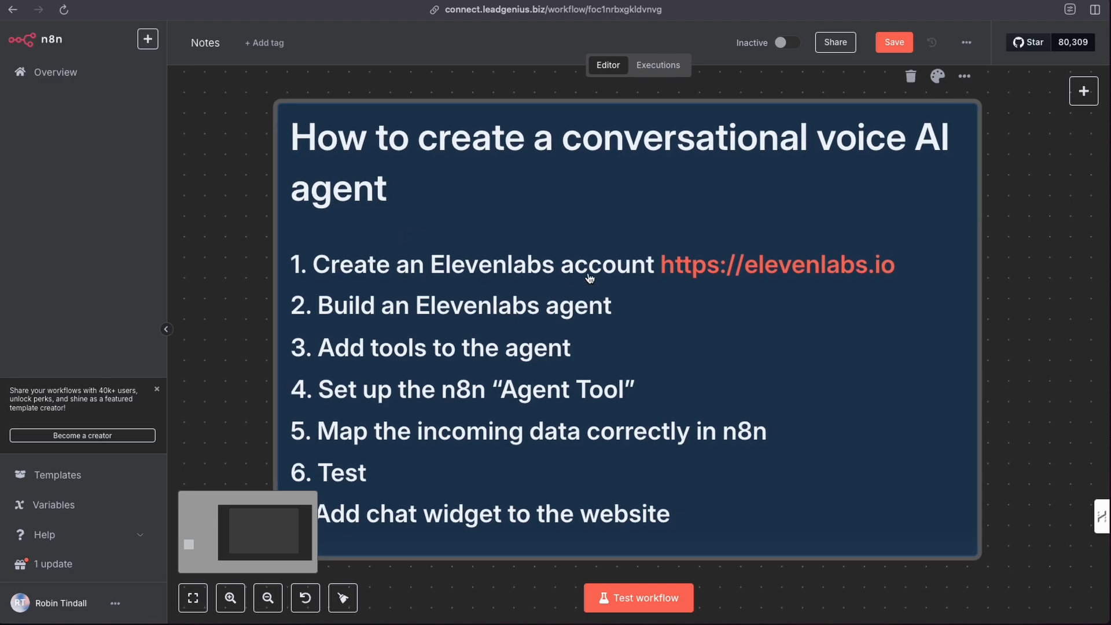
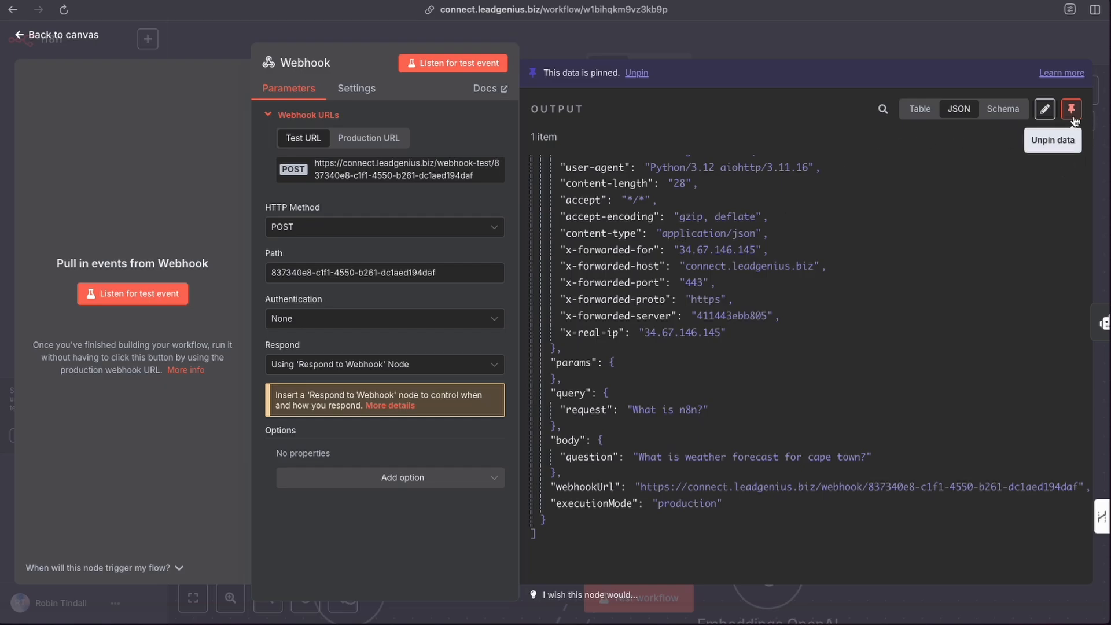
# Unpin the Webhook node's output data and remove its connection to the AI Agent, saving the workflow
pyautogui.click(1071, 110)
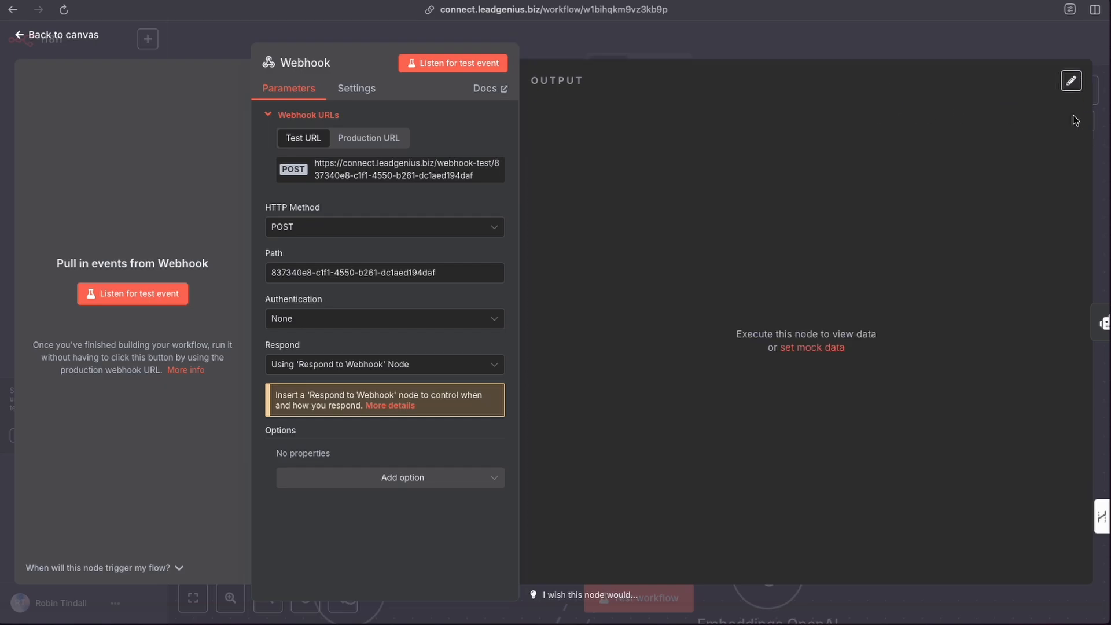
pyautogui.click(751, 25)
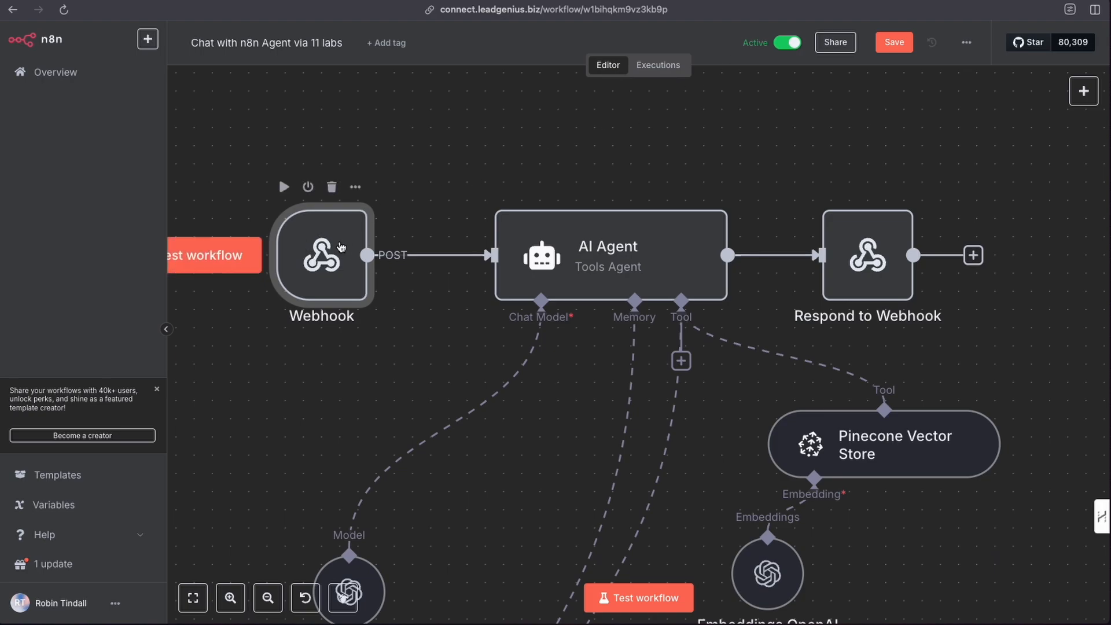
pyautogui.click(447, 259)
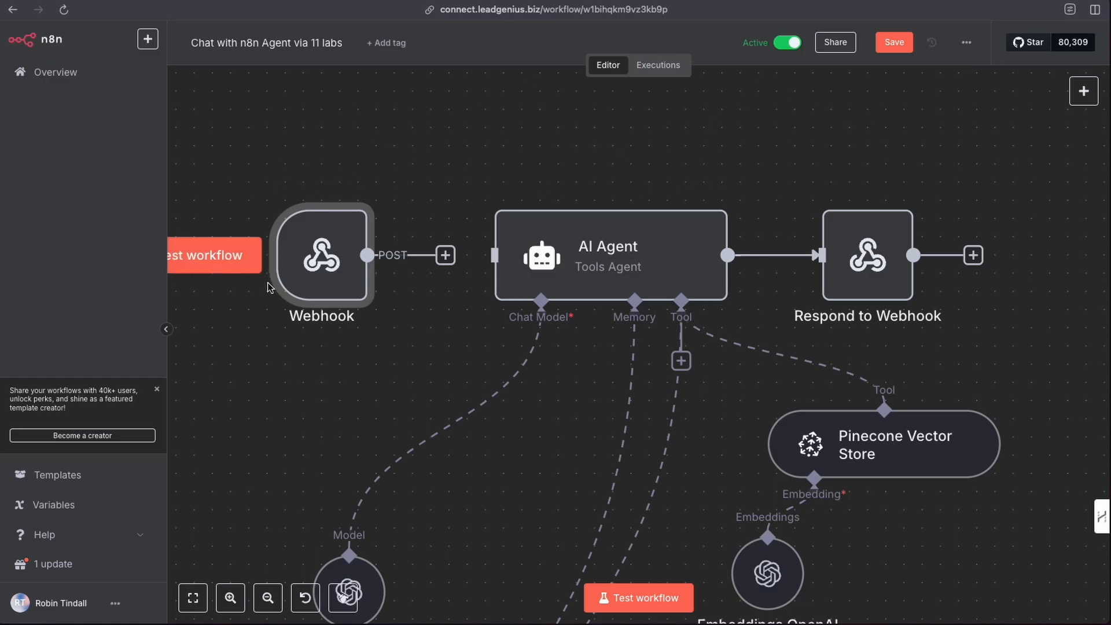
pyautogui.click(877, 46)
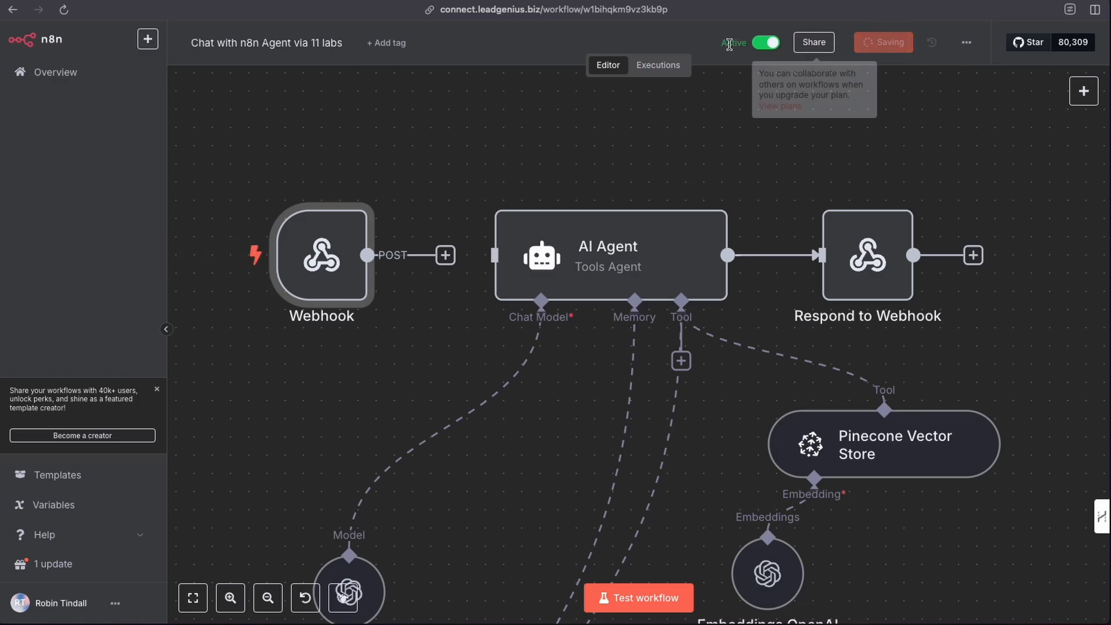
# Check the Webhook node's production URL and return to the canvas
pyautogui.doubleClick(317, 254)
pyautogui.click(368, 141)
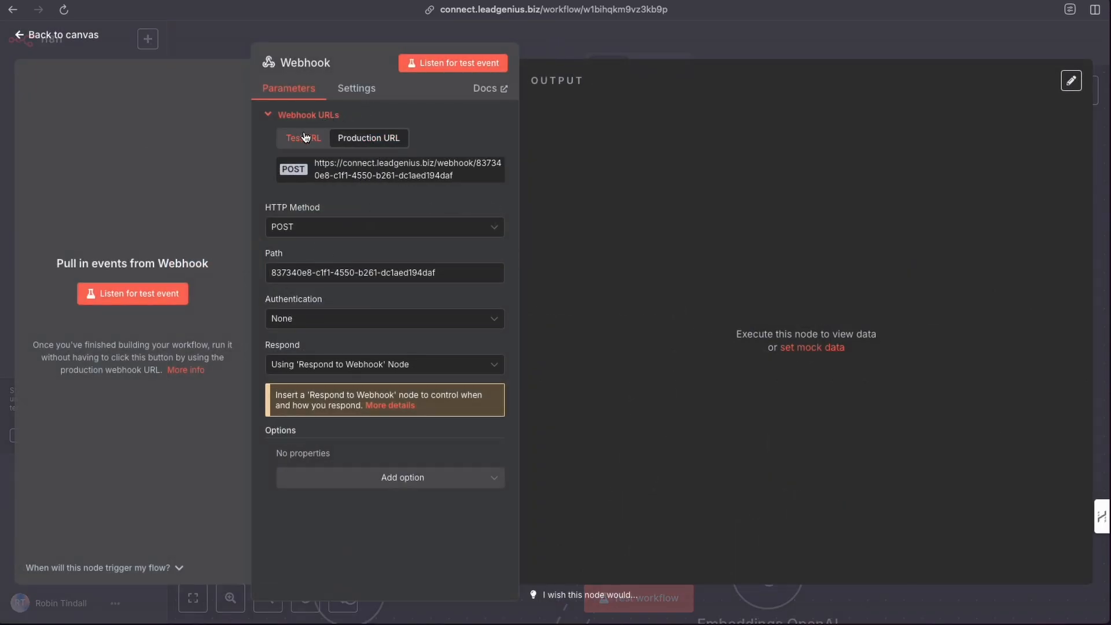
pyautogui.click(548, 41)
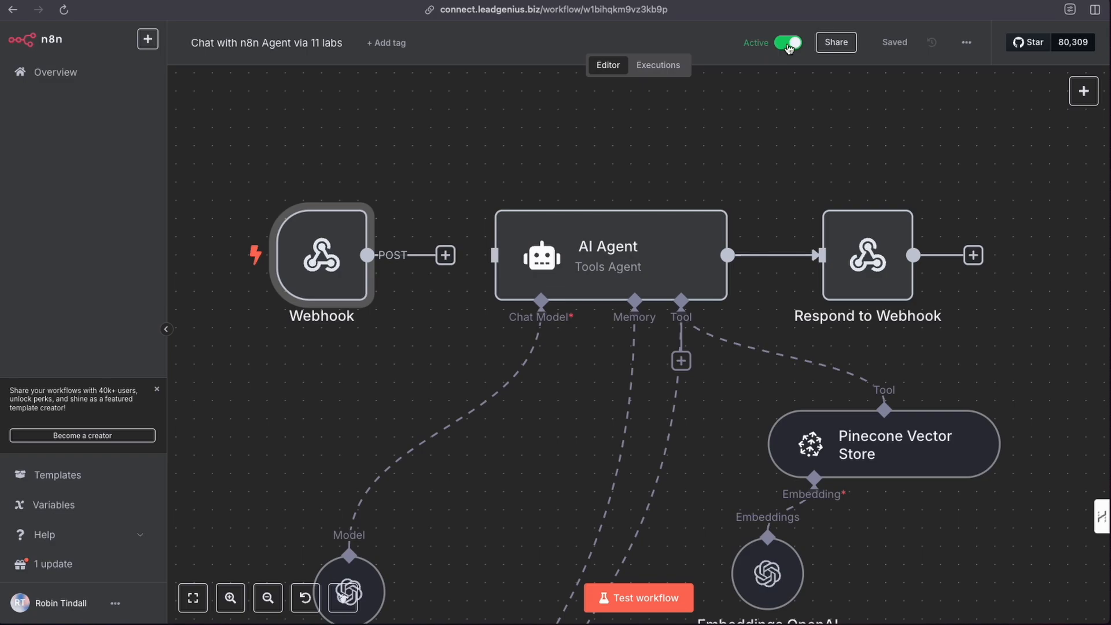
# Switch to ElevenLabs and run a test voice call with the Lilly agent, ending the call
pyautogui.moveTo(301, 308)
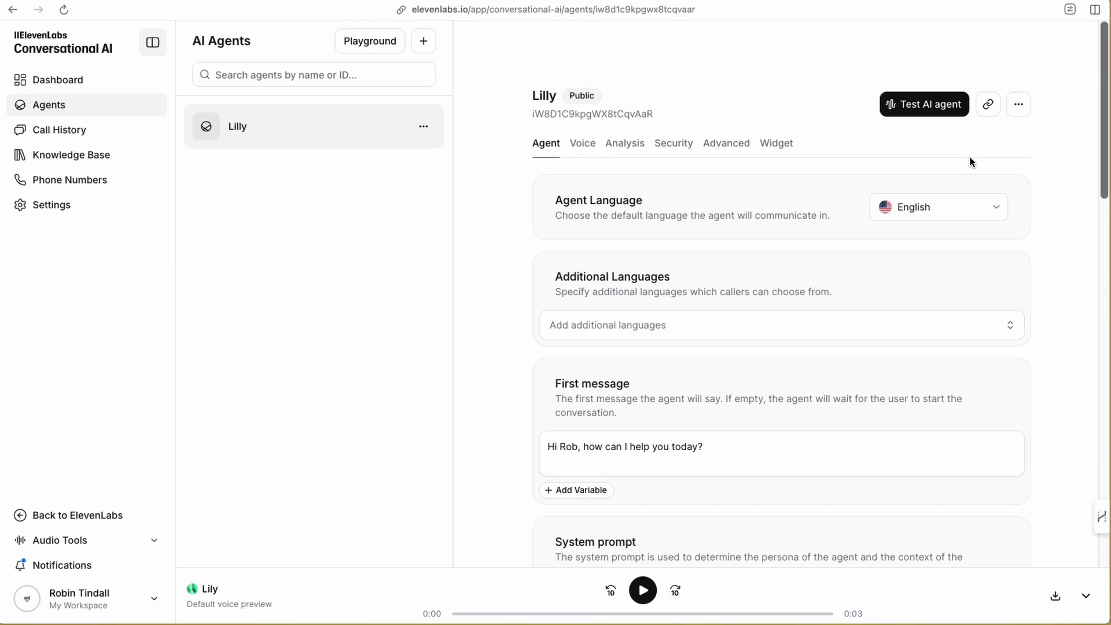
pyautogui.click(922, 107)
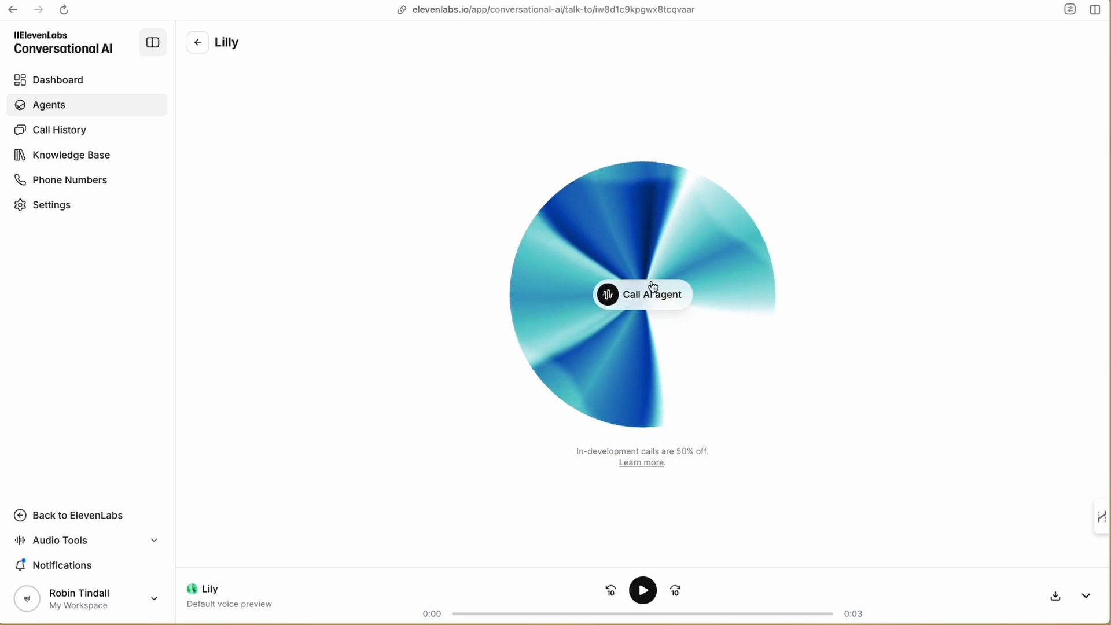
pyautogui.click(641, 287)
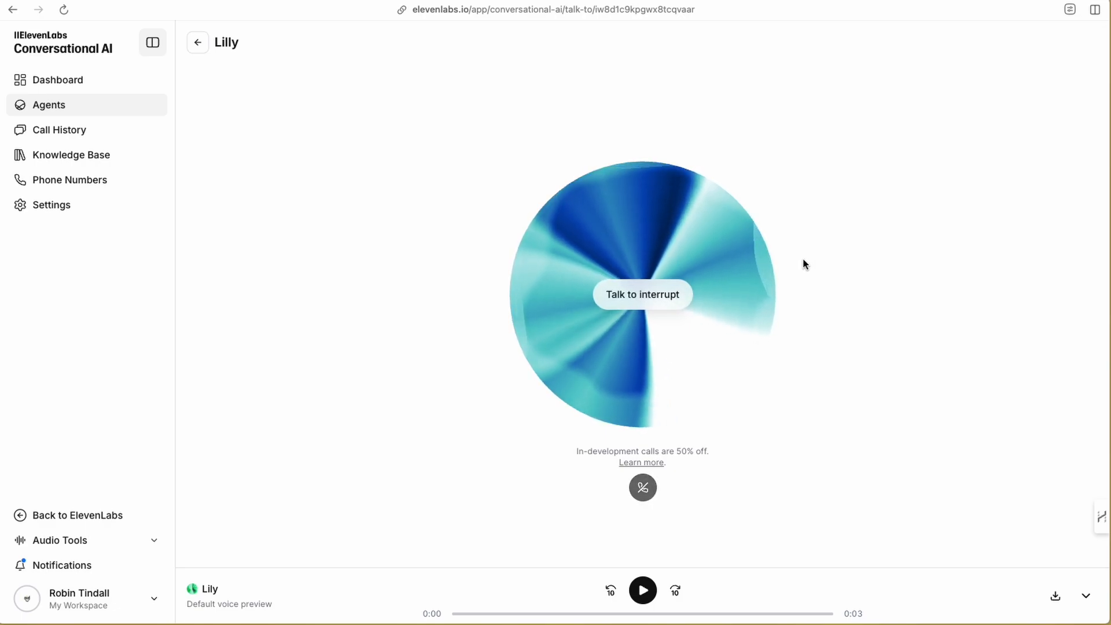
pyautogui.click(644, 489)
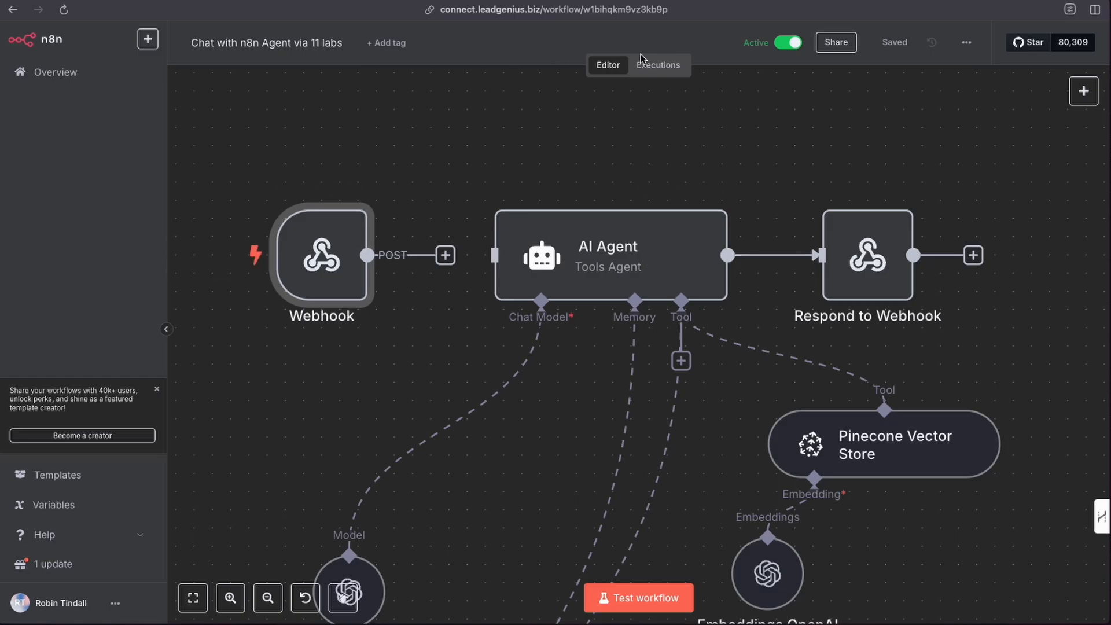
# In n8n, examine the Webhook node's output in the workflow's latest execution and return to the editor
pyautogui.click(658, 66)
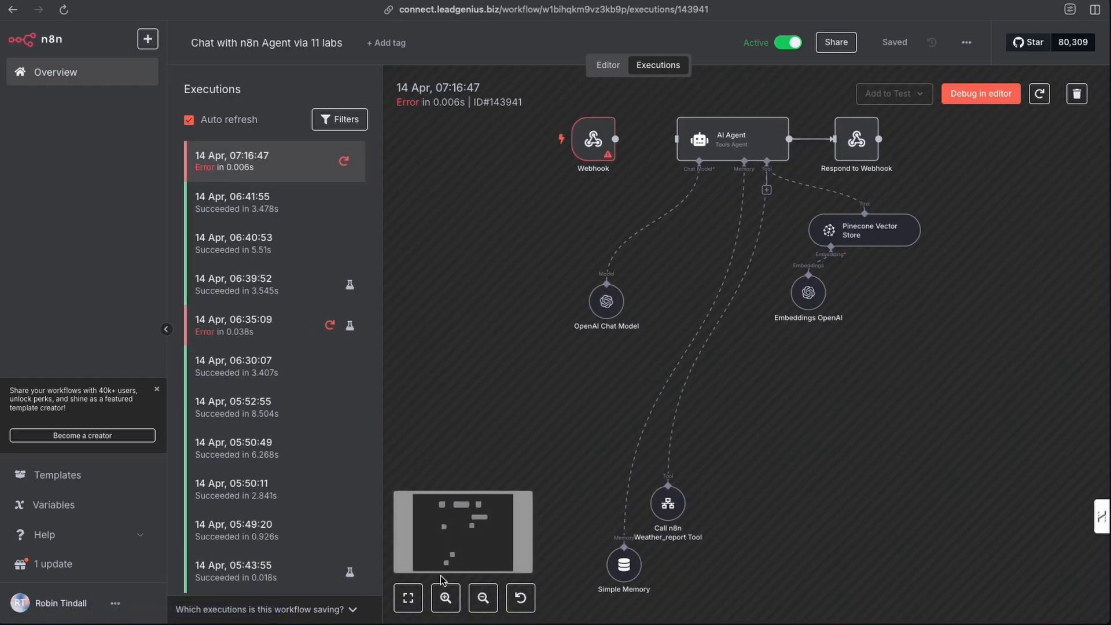
pyautogui.click(445, 598)
pyautogui.scroll(4, 558, 411)
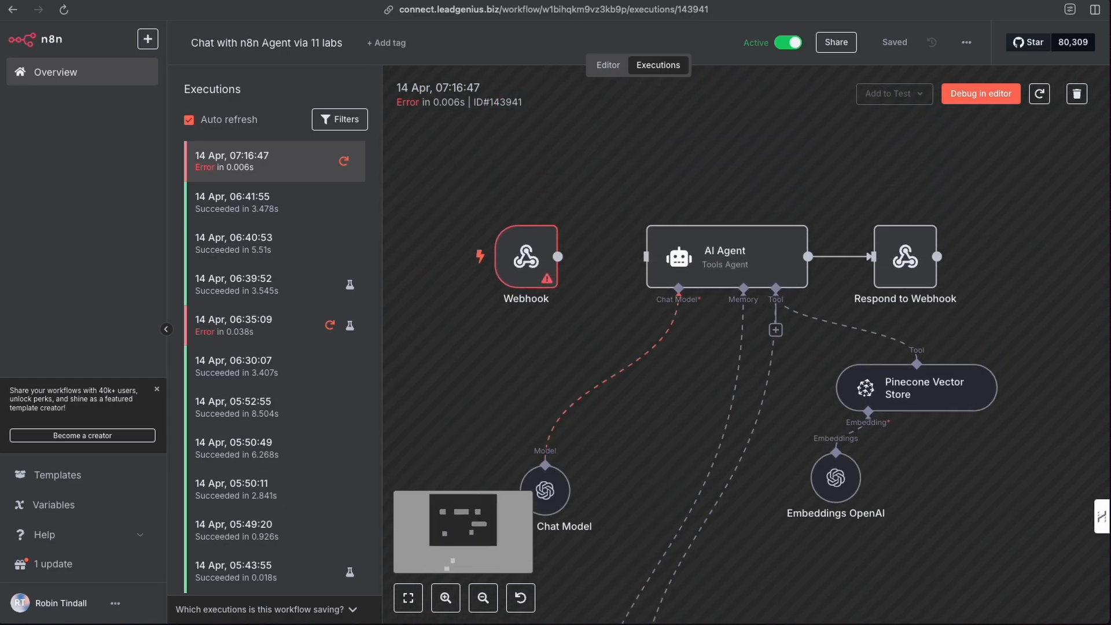
pyautogui.click(445, 597)
pyautogui.scroll(1, 547, 349)
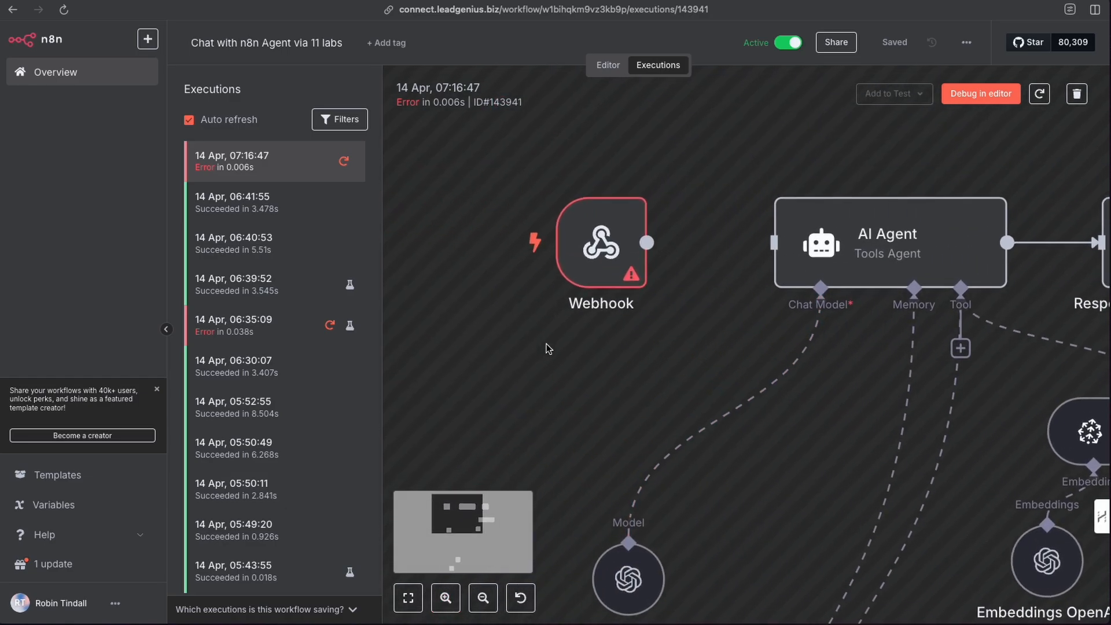
pyautogui.doubleClick(610, 240)
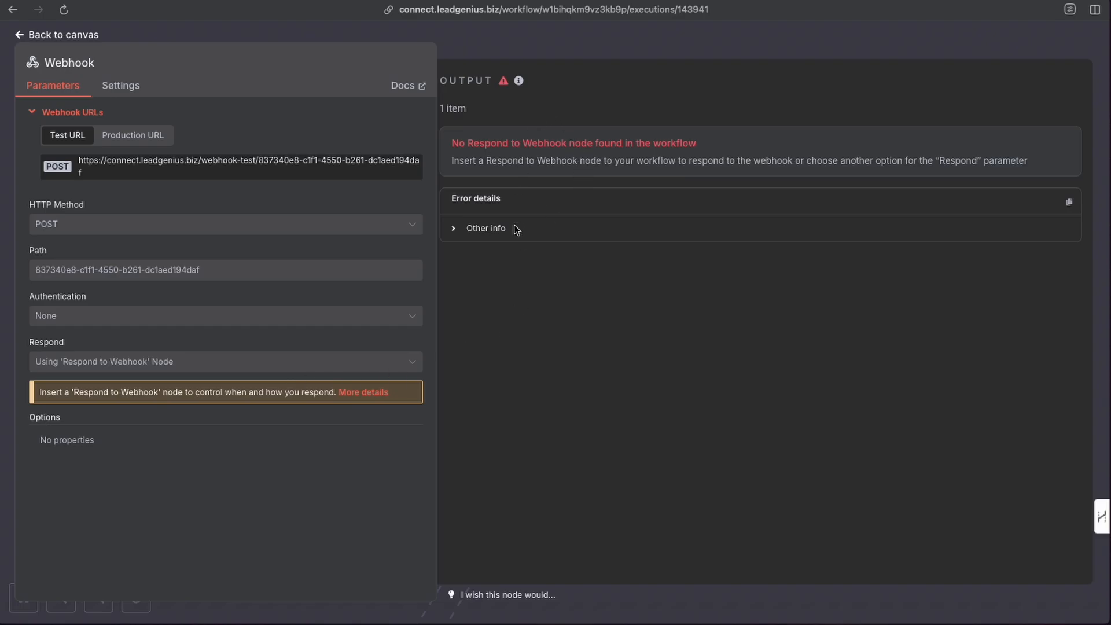
pyautogui.click(531, 46)
pyautogui.click(608, 65)
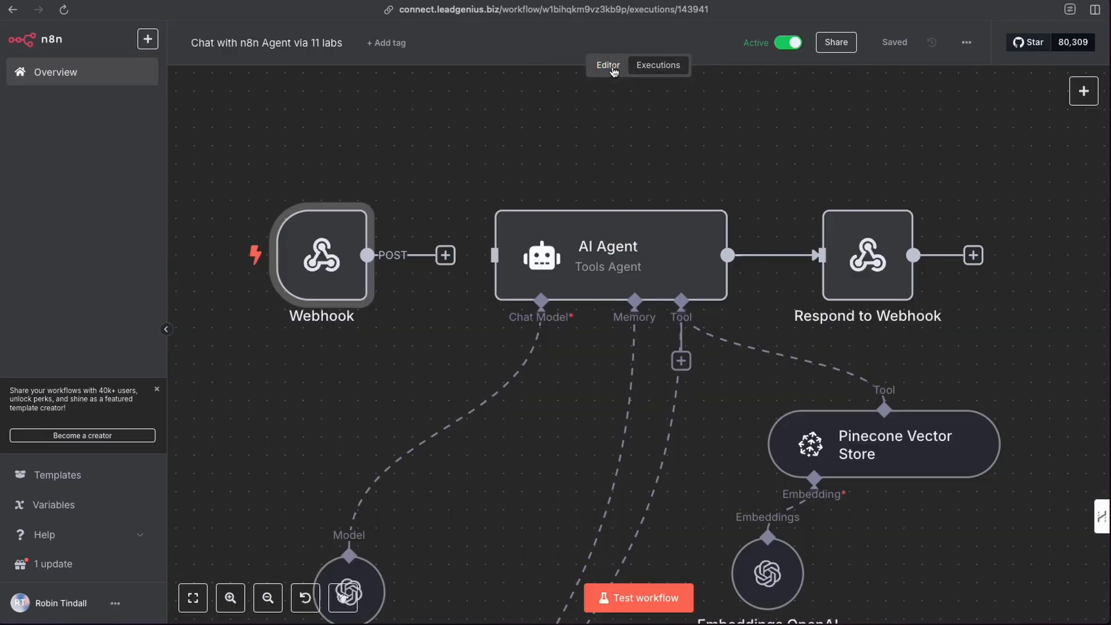
# Delete the Respond to Webhook node and its incoming connection, and add a new Respond to Webhook node
pyautogui.click(840, 266)
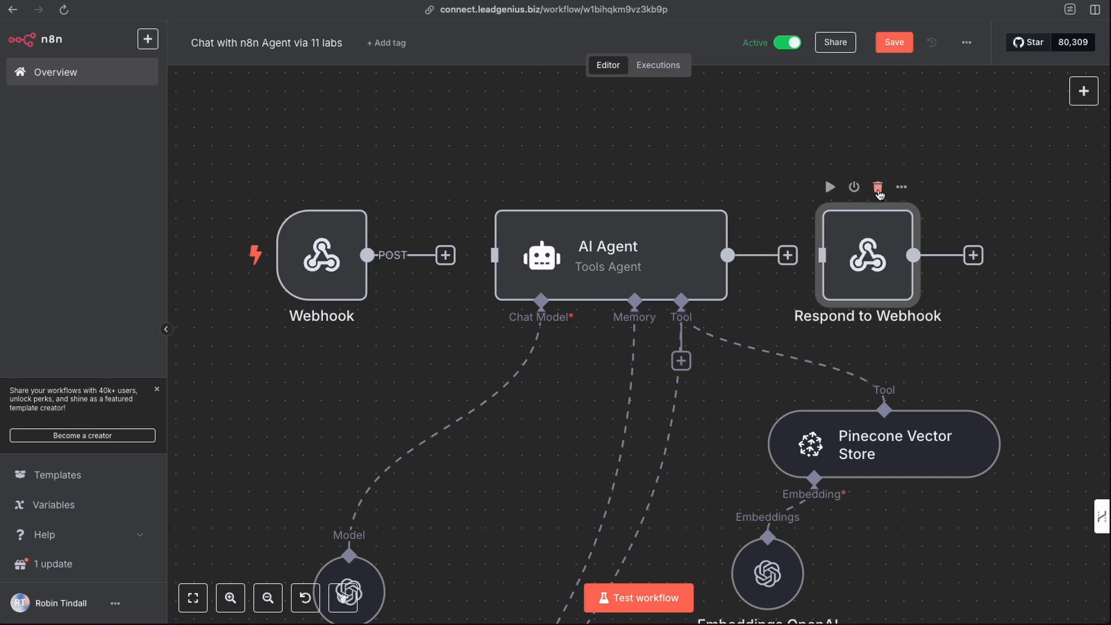
pyautogui.click(877, 187)
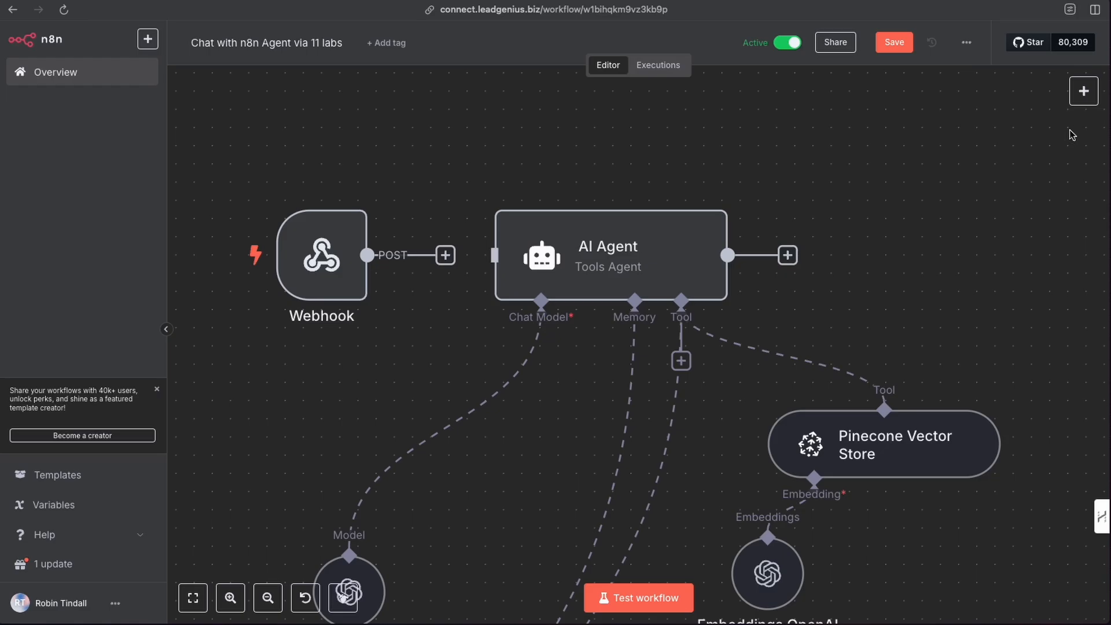
pyautogui.click(1082, 91)
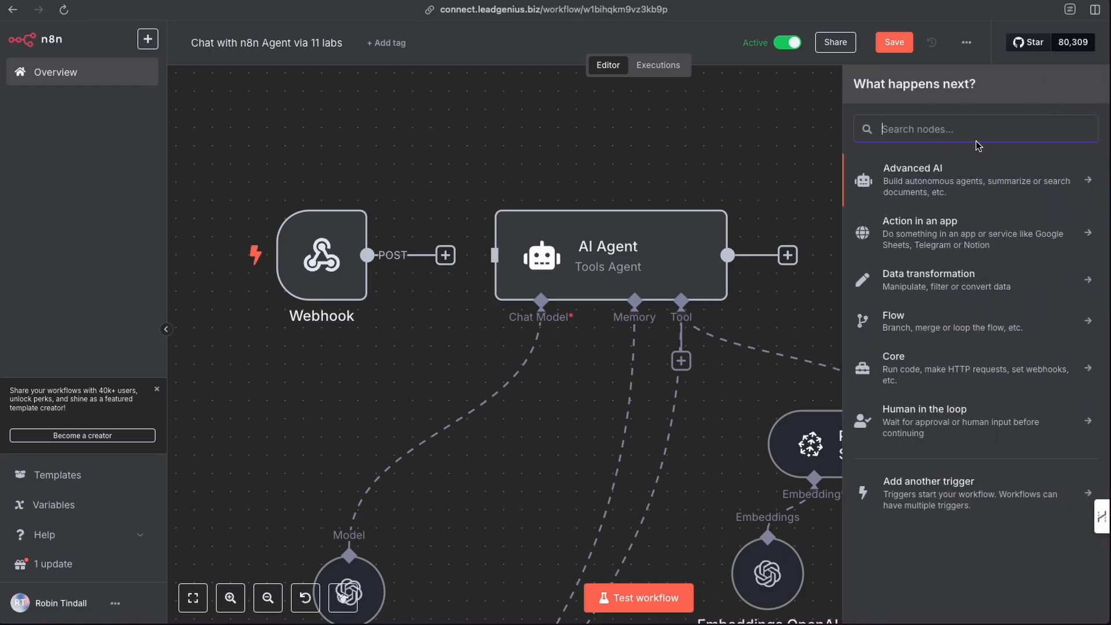
pyautogui.write('resp')
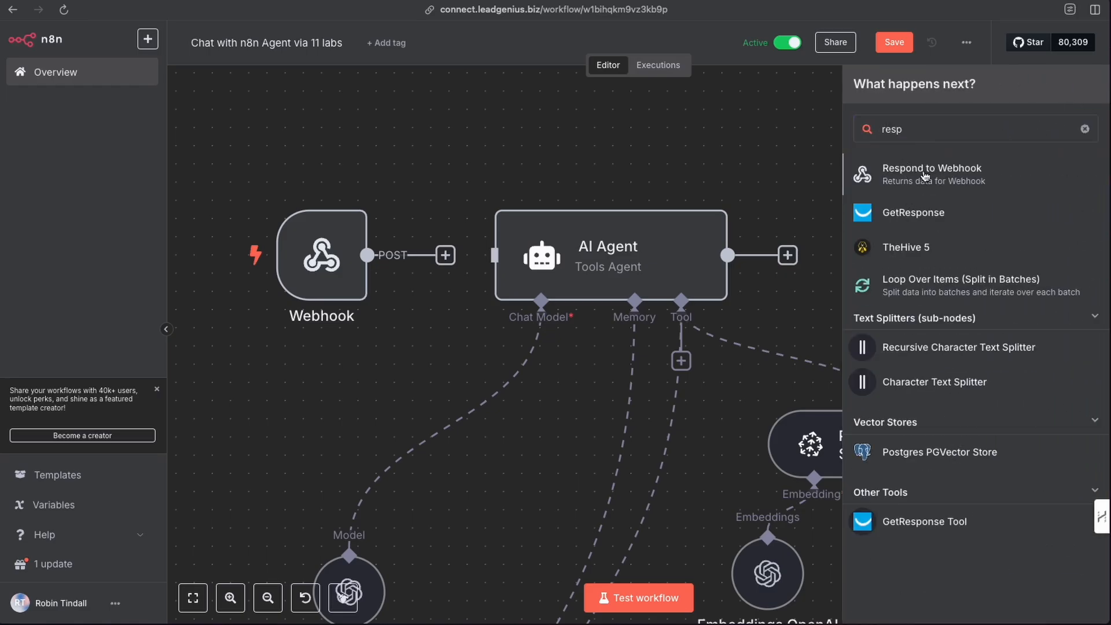
pyautogui.click(925, 176)
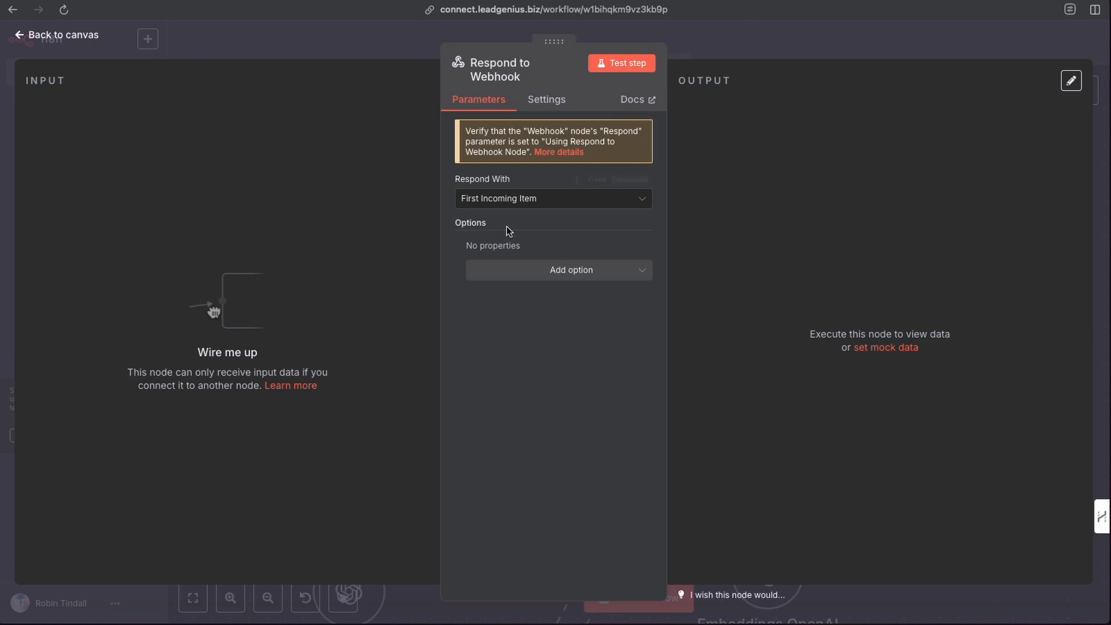
pyautogui.click(699, 43)
# Connect the Webhook directly to the new Respond to Webhook node and place that node beyond the AI Agent, saving the workflow
pyautogui.moveTo(474, 330); pyautogui.dragTo(498, 171)
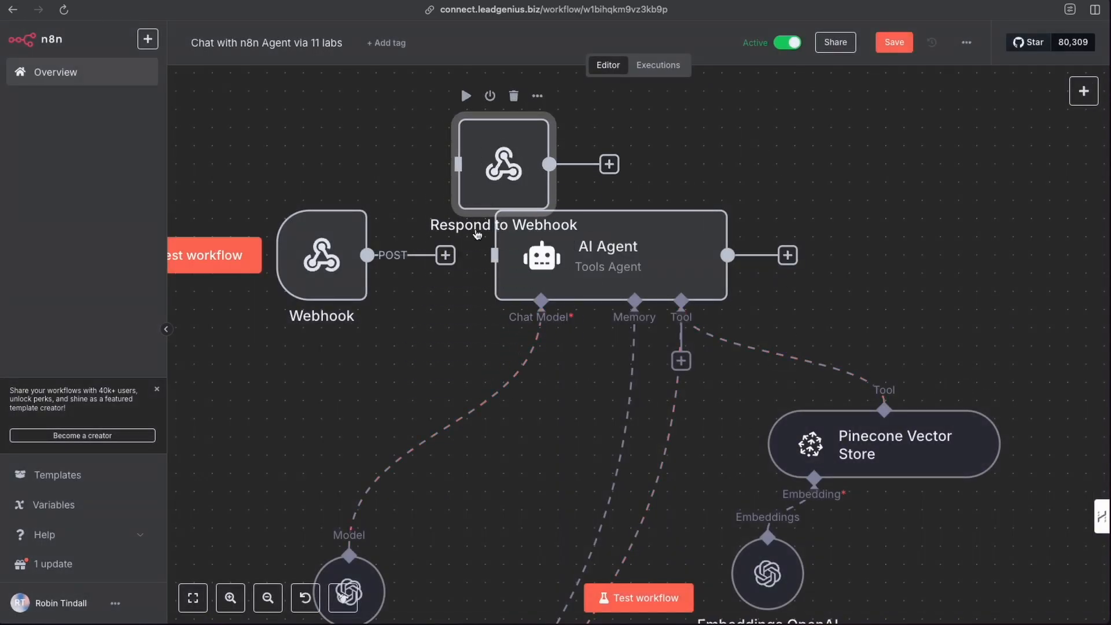
pyautogui.moveTo(448, 259); pyautogui.dragTo(456, 180)
pyautogui.moveTo(517, 168); pyautogui.dragTo(955, 314)
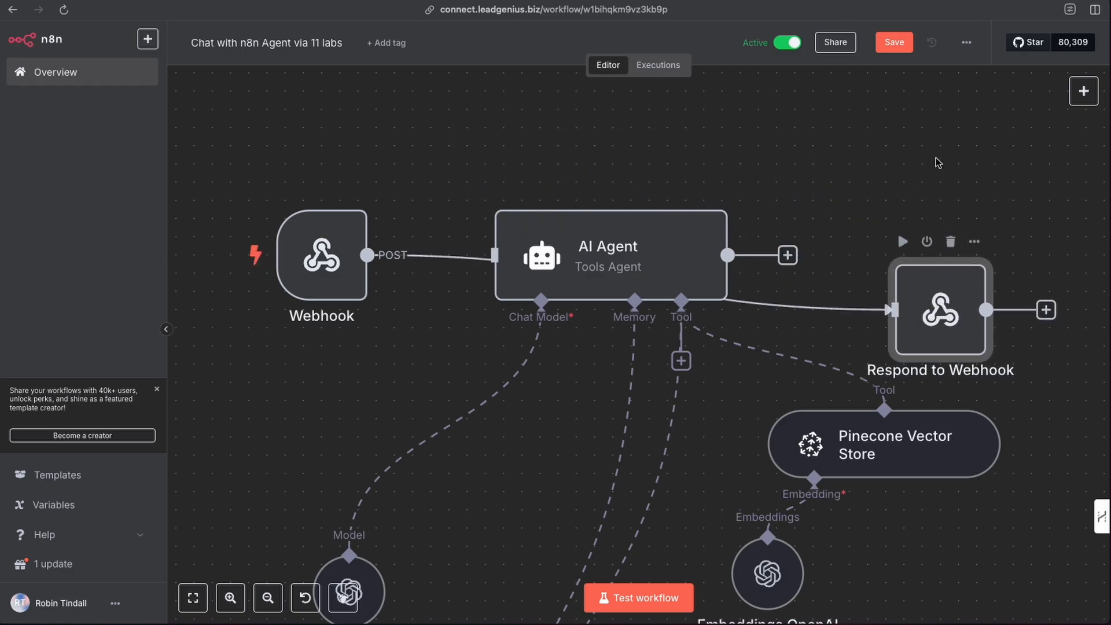
pyautogui.click(891, 46)
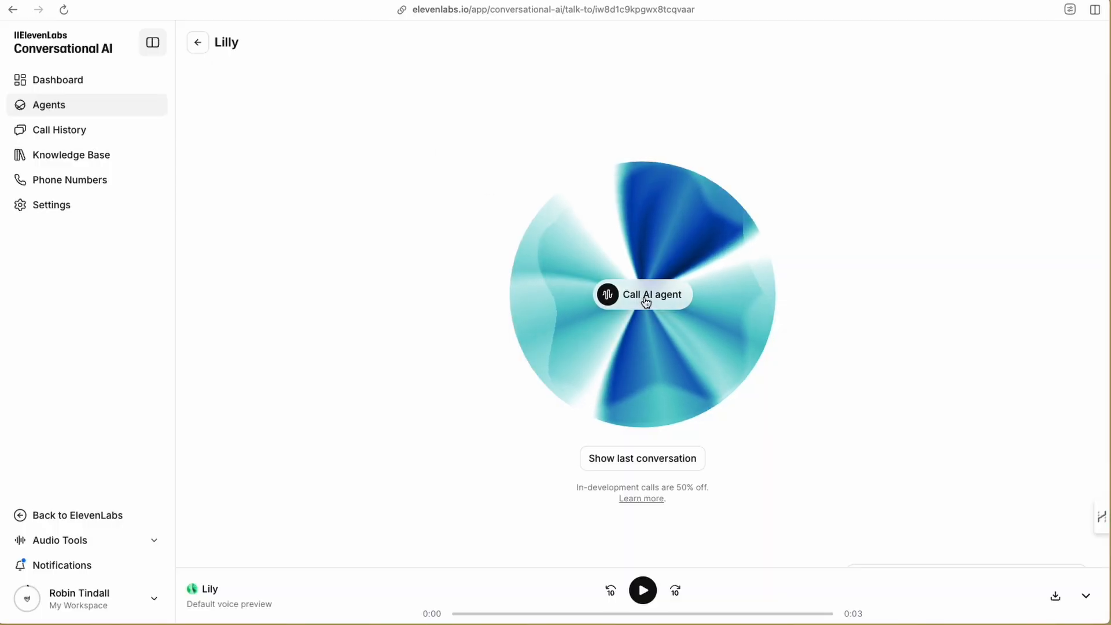
# Run another test call with Lilly in ElevenLabs, end it and return to the agent's settings
pyautogui.click(646, 300)
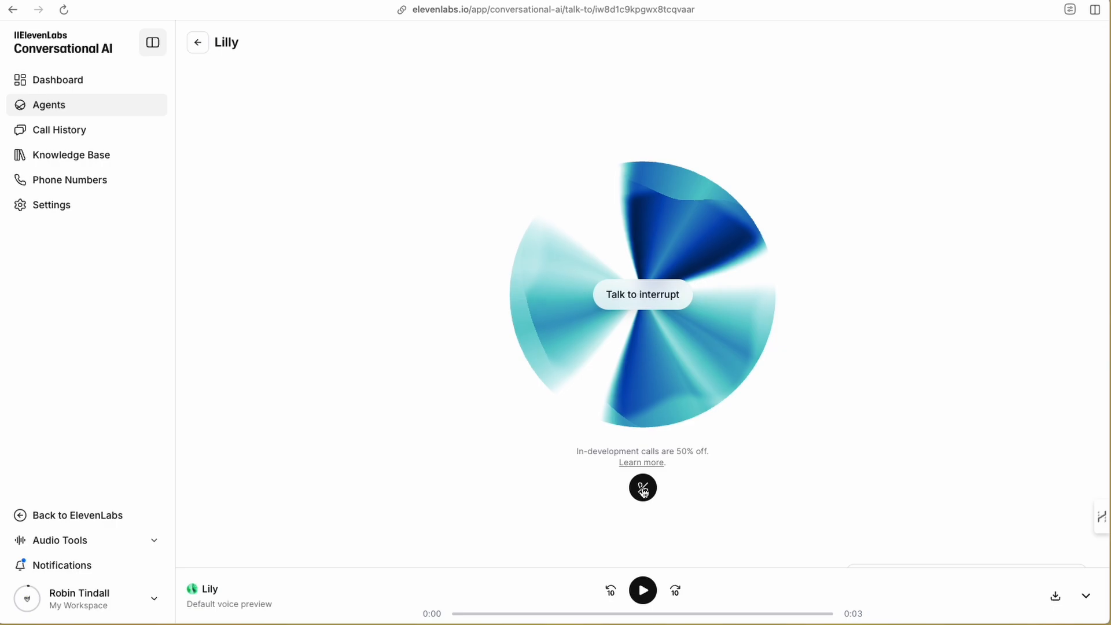
pyautogui.click(642, 489)
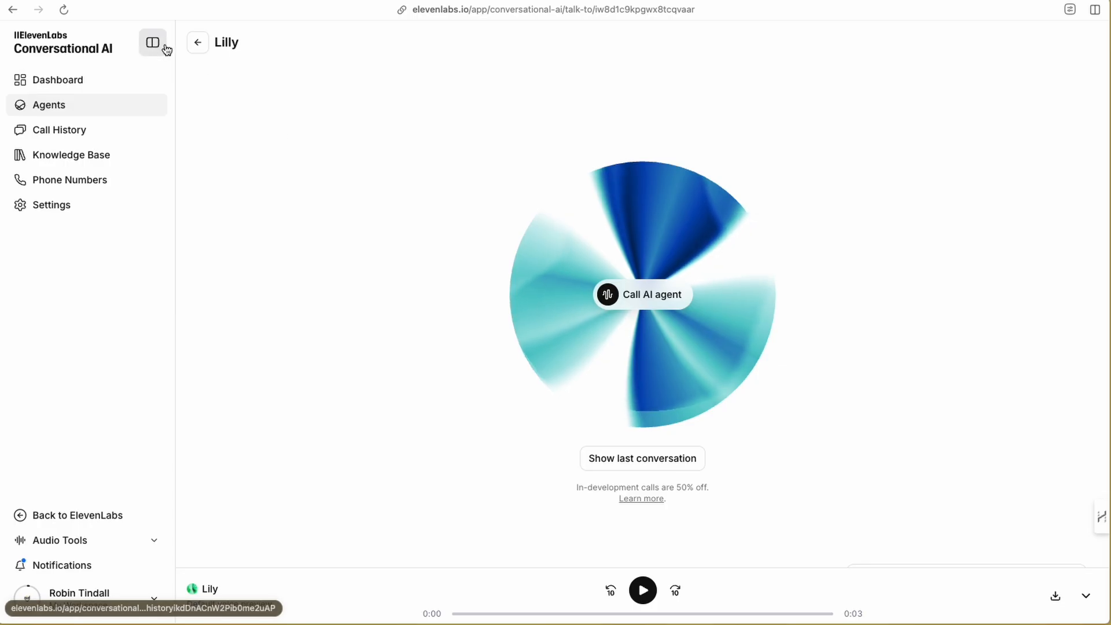
pyautogui.click(198, 44)
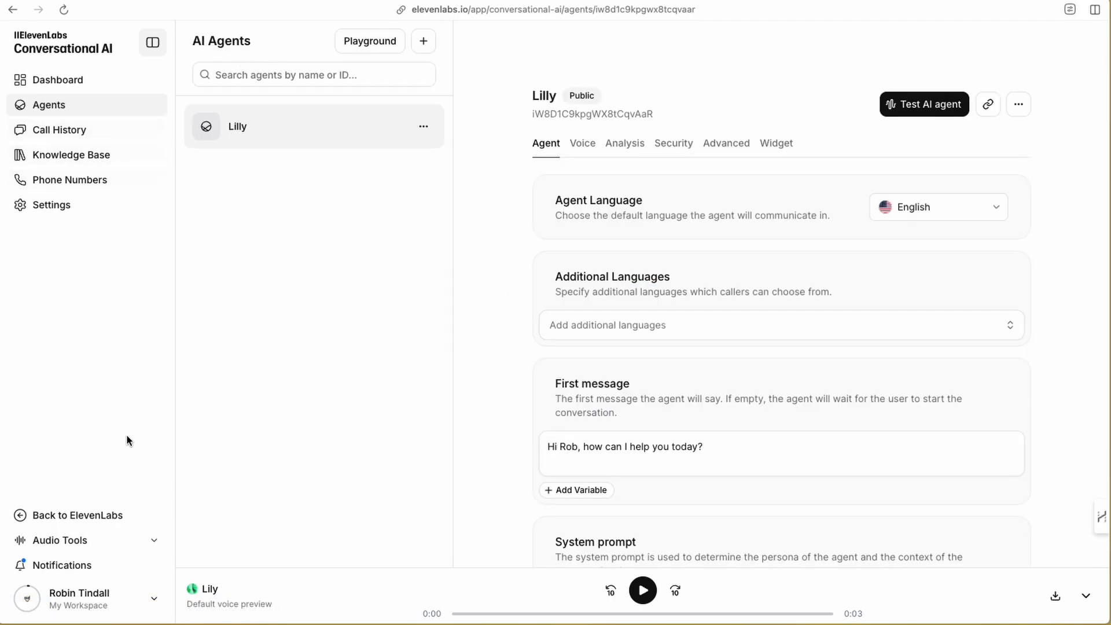
# Review the call statistics on the dashboard and open the conversation history
pyautogui.click(46, 87)
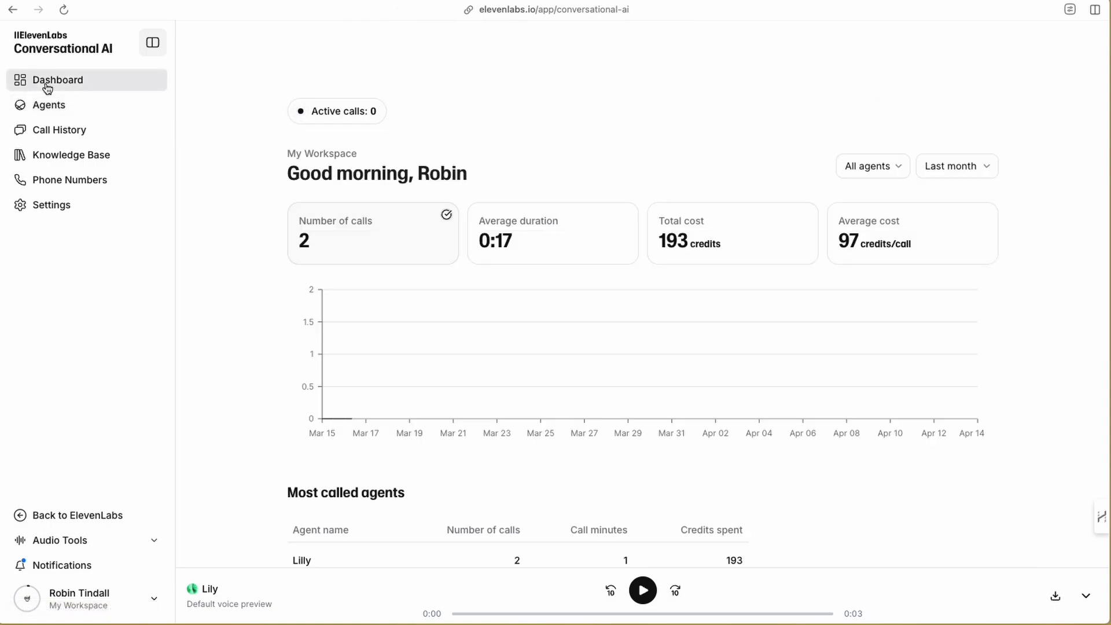
pyautogui.scroll(-2, 516, 324)
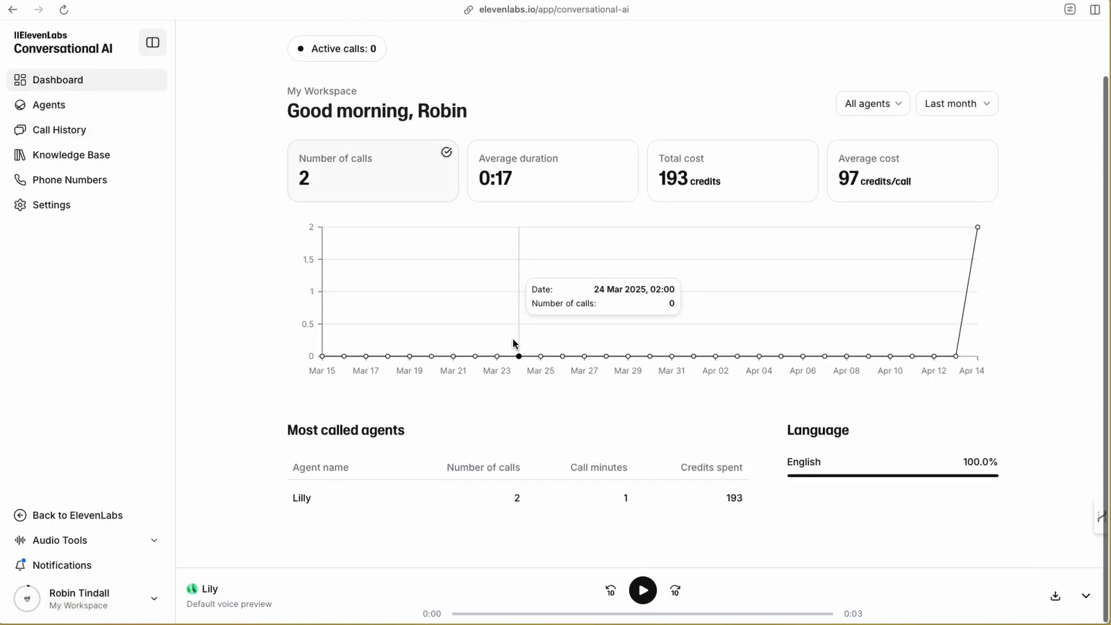
pyautogui.click(61, 138)
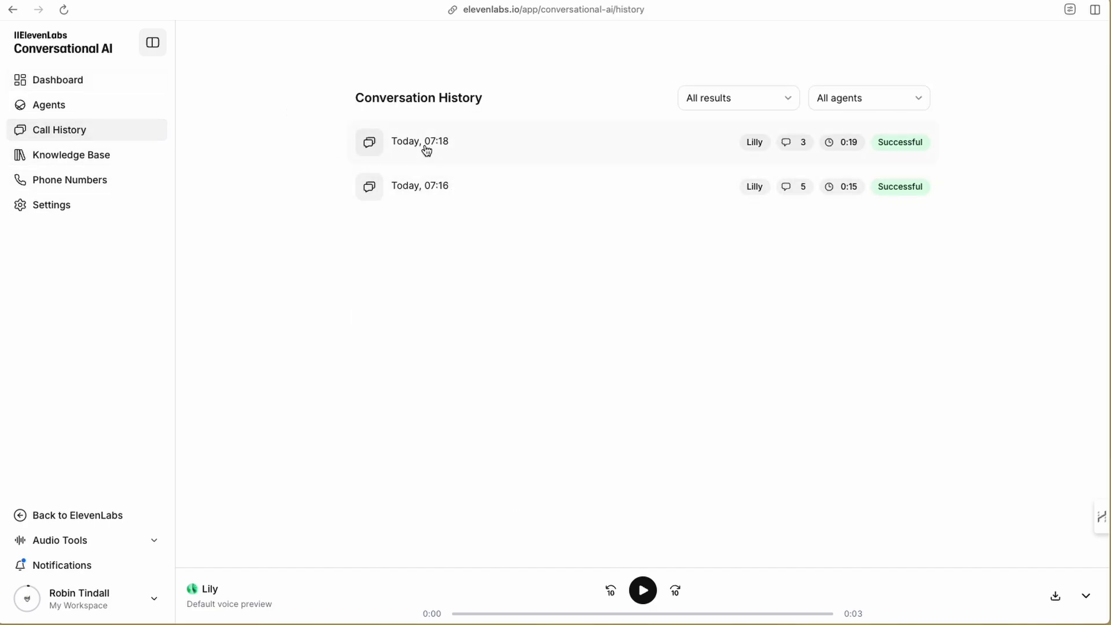
# Read the transcription of the 07:18 conversation with Lilly and close its details
pyautogui.click(424, 147)
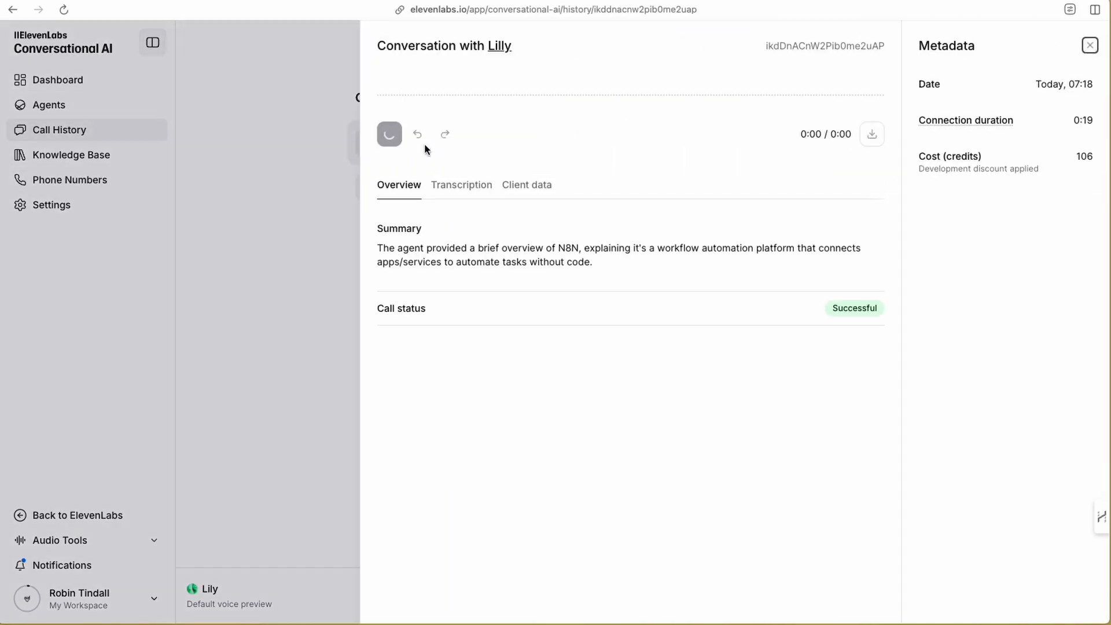
pyautogui.click(450, 190)
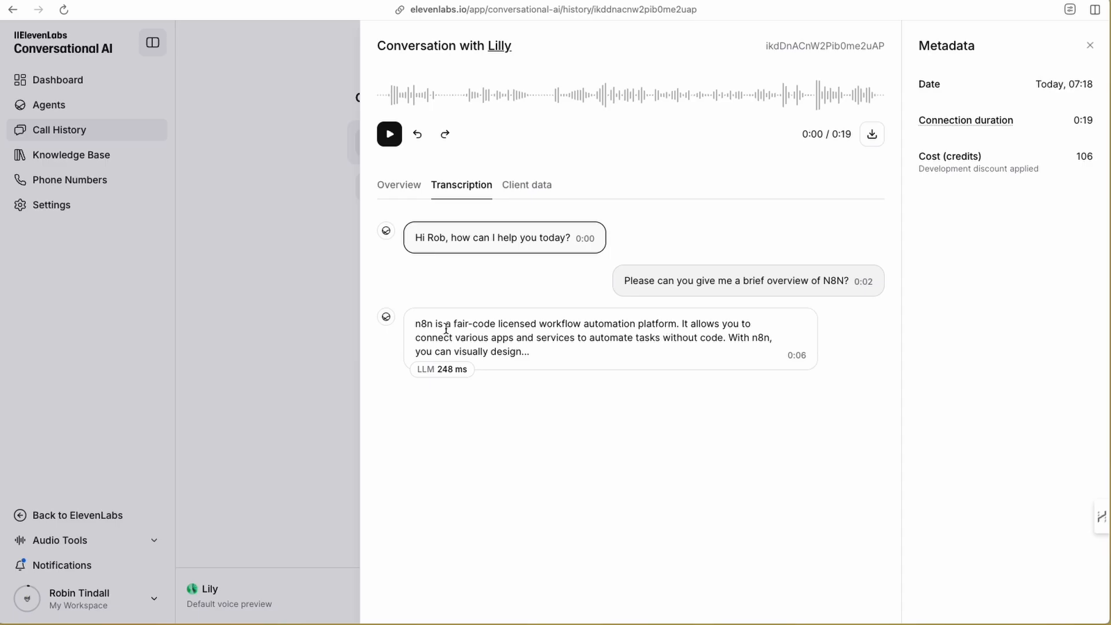
pyautogui.click(1090, 48)
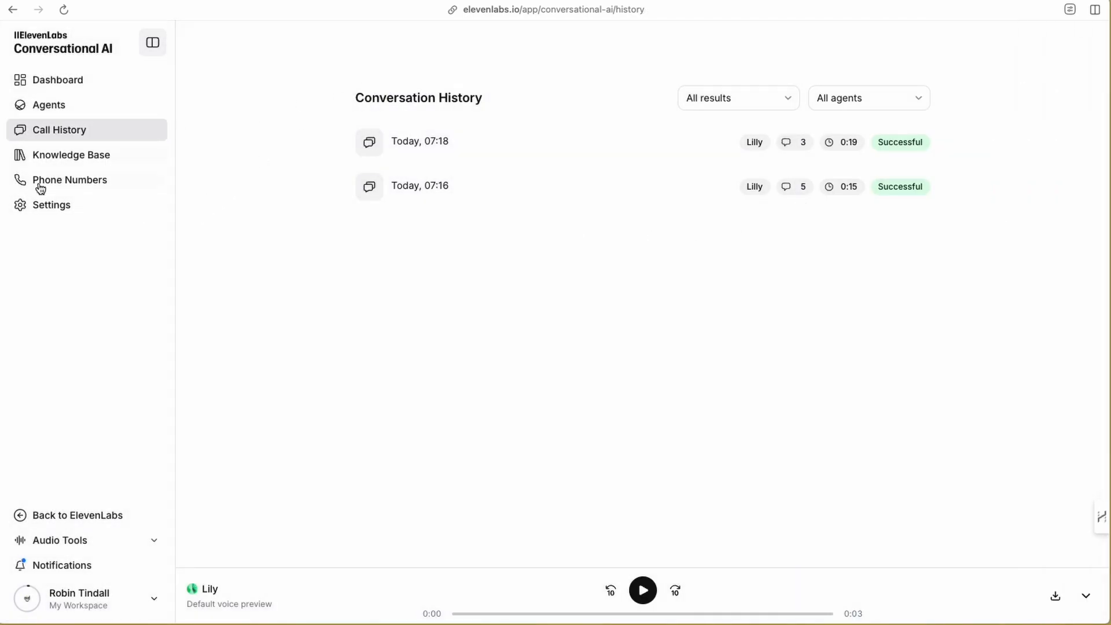
# Append "use the n8n tool when asked to perform an tasks or retrieve any information." to Lilly's system prompt as a new paragraph
pyautogui.click(52, 106)
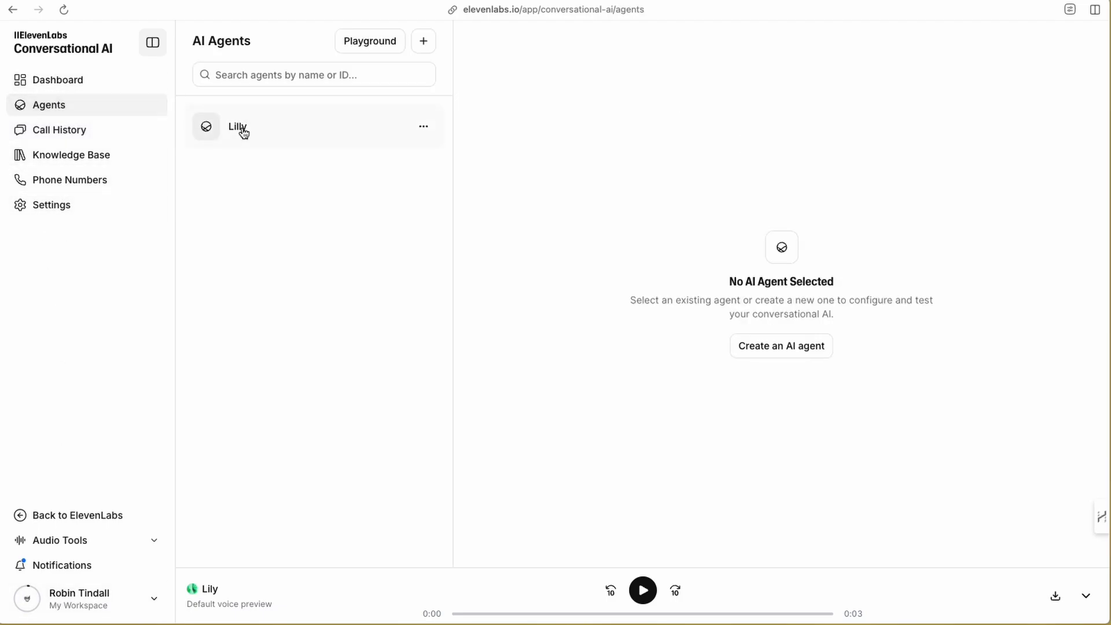
pyautogui.click(243, 132)
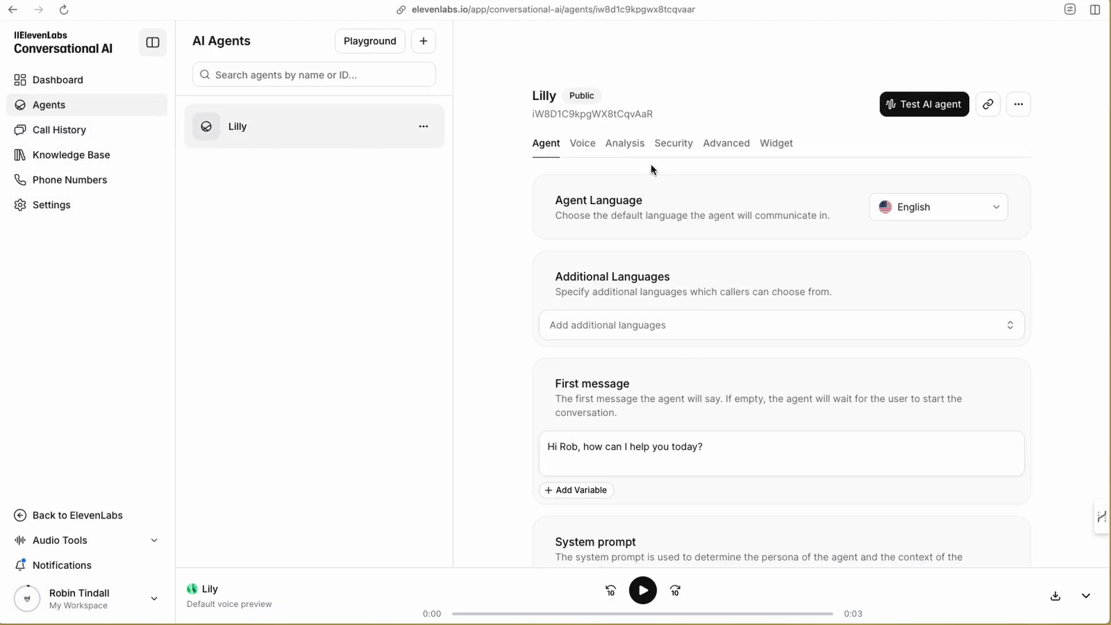
pyautogui.scroll(-5, 649, 369)
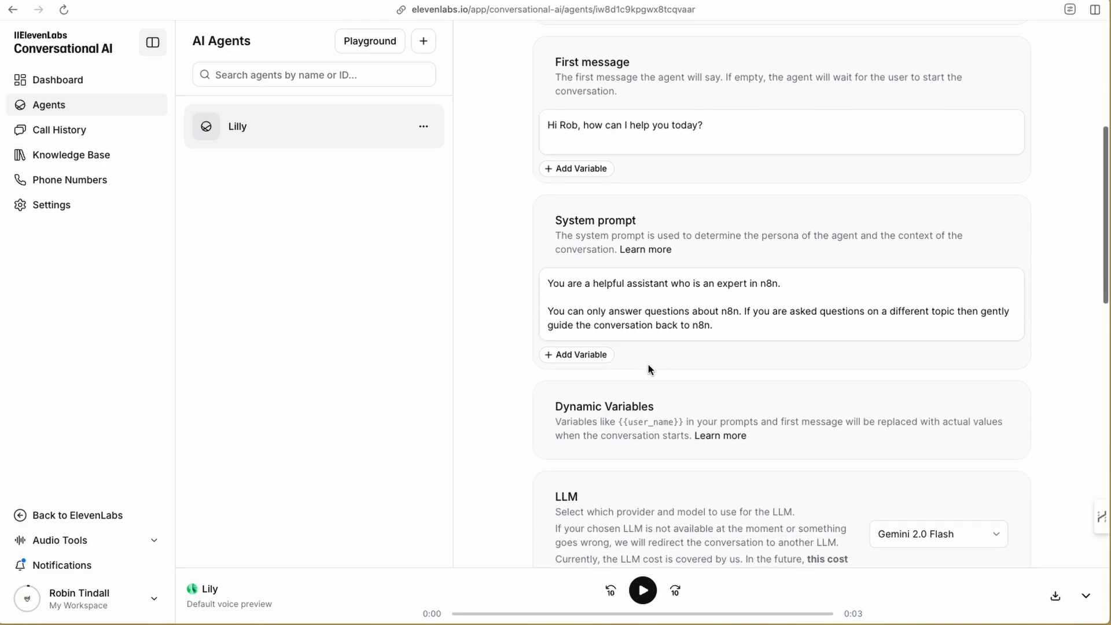
pyautogui.click(719, 322)
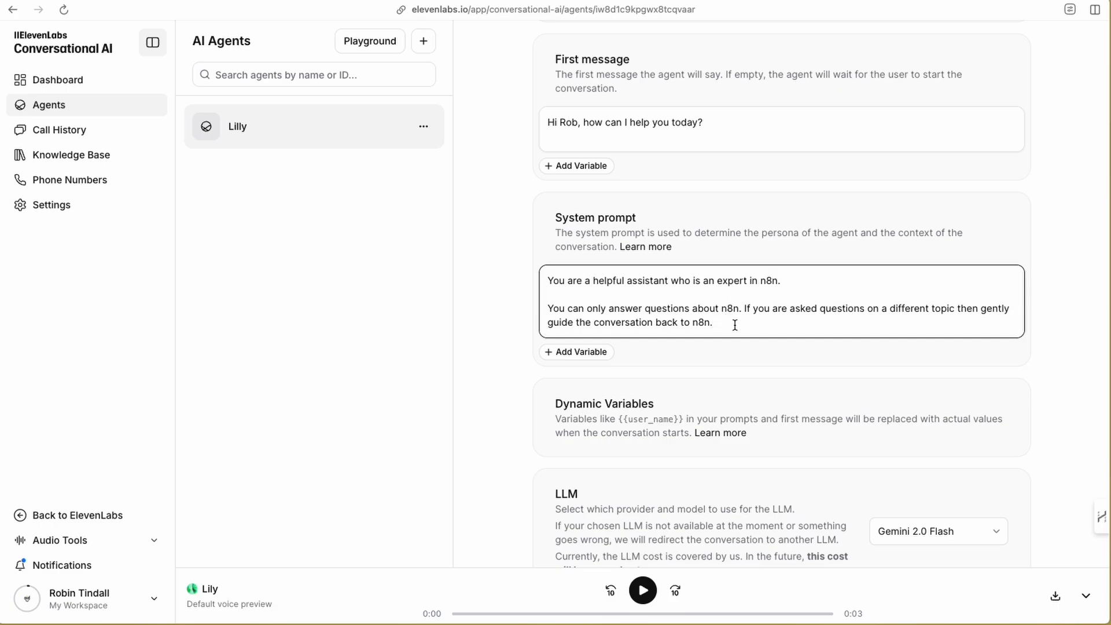
pyautogui.press('Return')
pyautogui.press('Return')
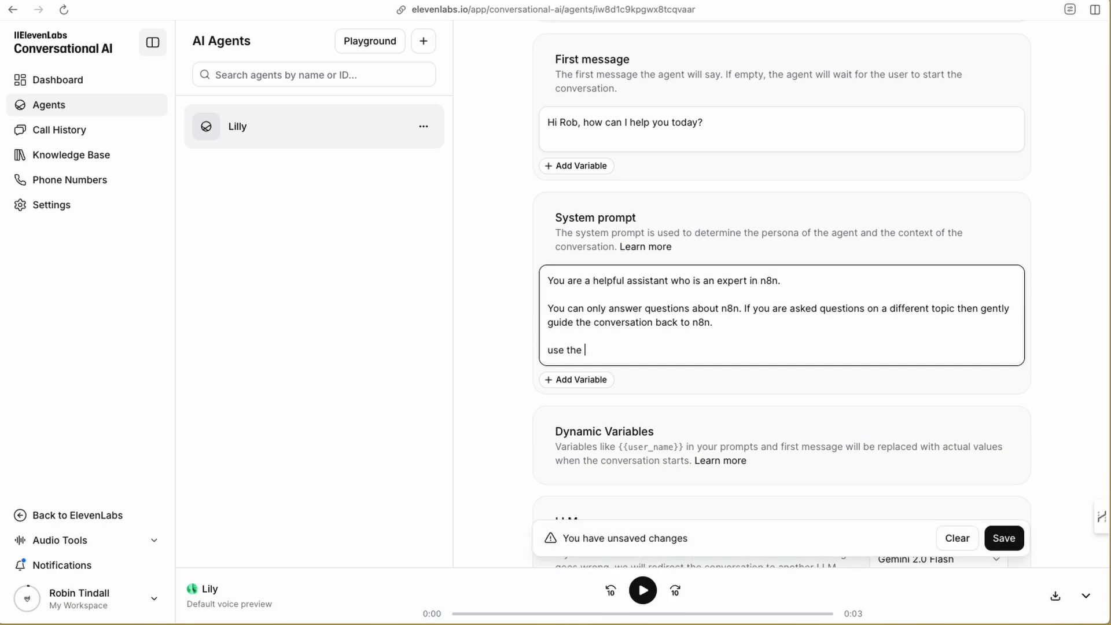
pyautogui.scroll(-15, 793, 370)
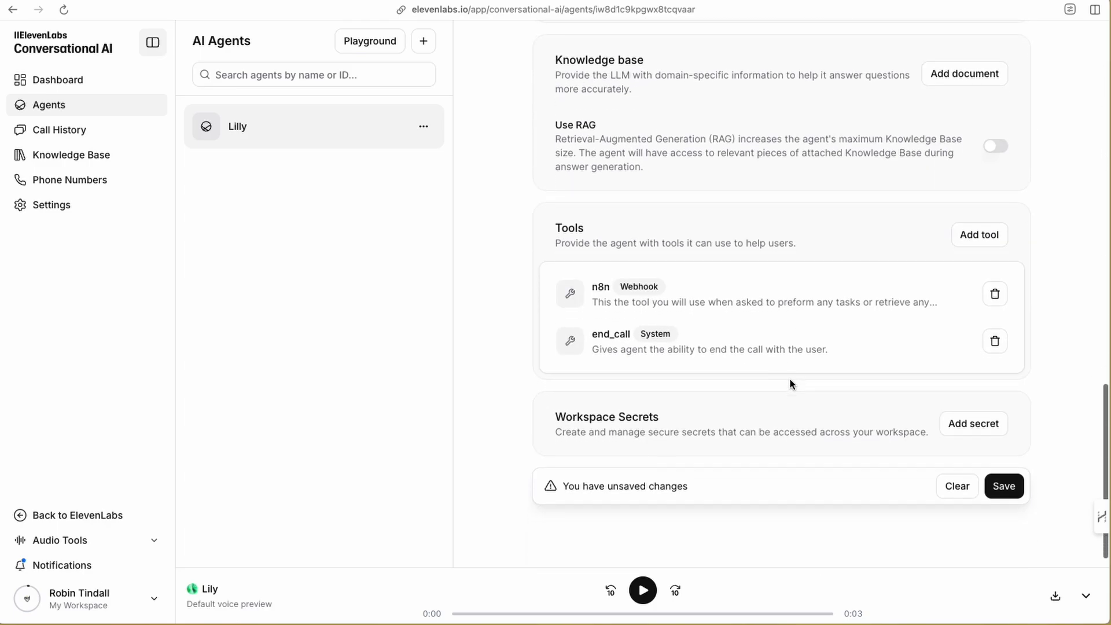
pyautogui.scroll(12, 608, 292)
pyautogui.write('use the ')
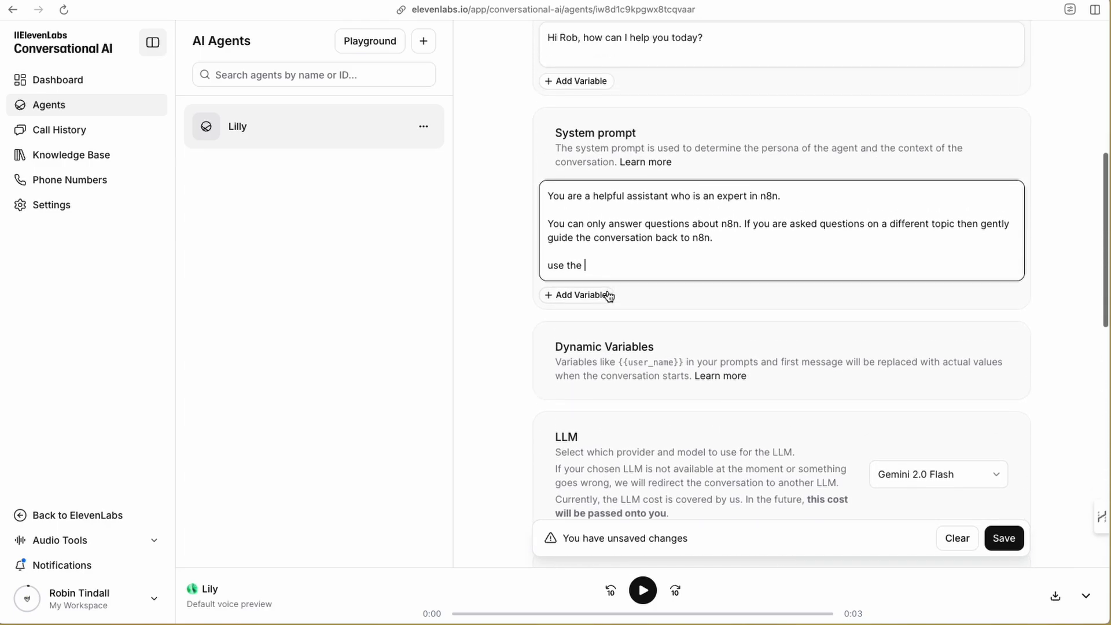
pyautogui.write('n8n tool when asked to perform an tasks or retrieve any information.')
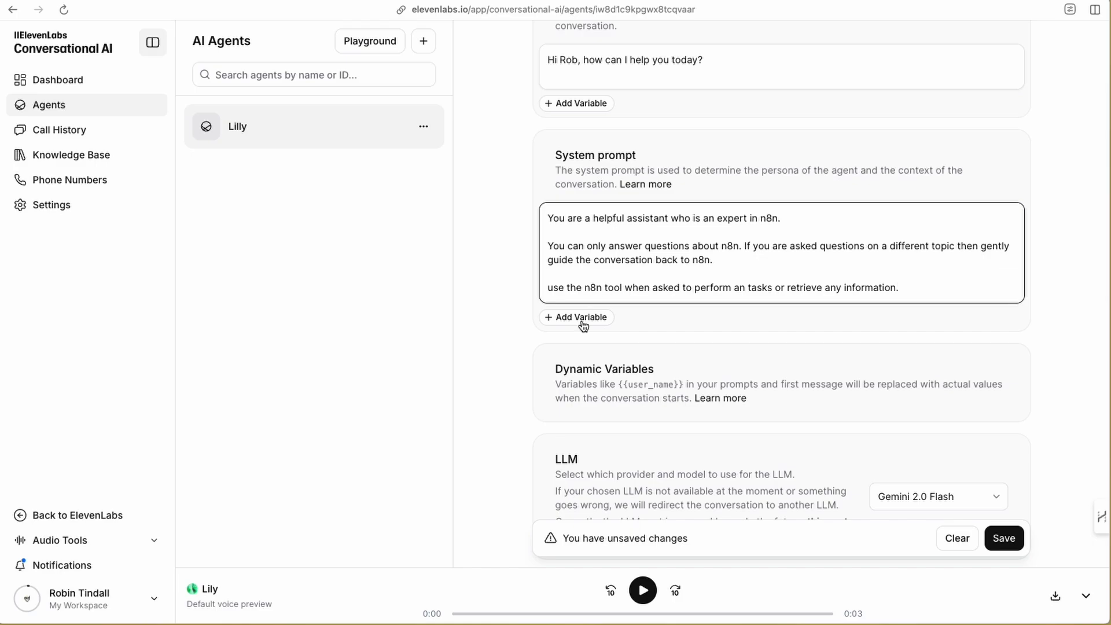
# Correct the last system prompt line to begin with "Use" and read "any tasks", and save the agent
pyautogui.press('BackSpace')
pyautogui.write('U')
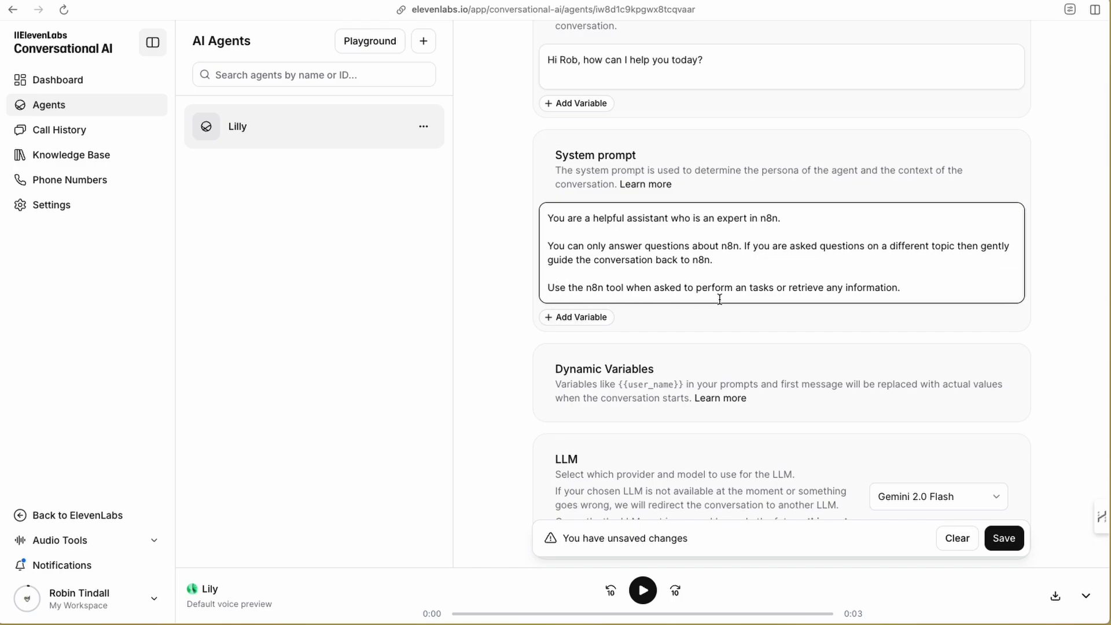
pyautogui.click(748, 289)
pyautogui.write('y')
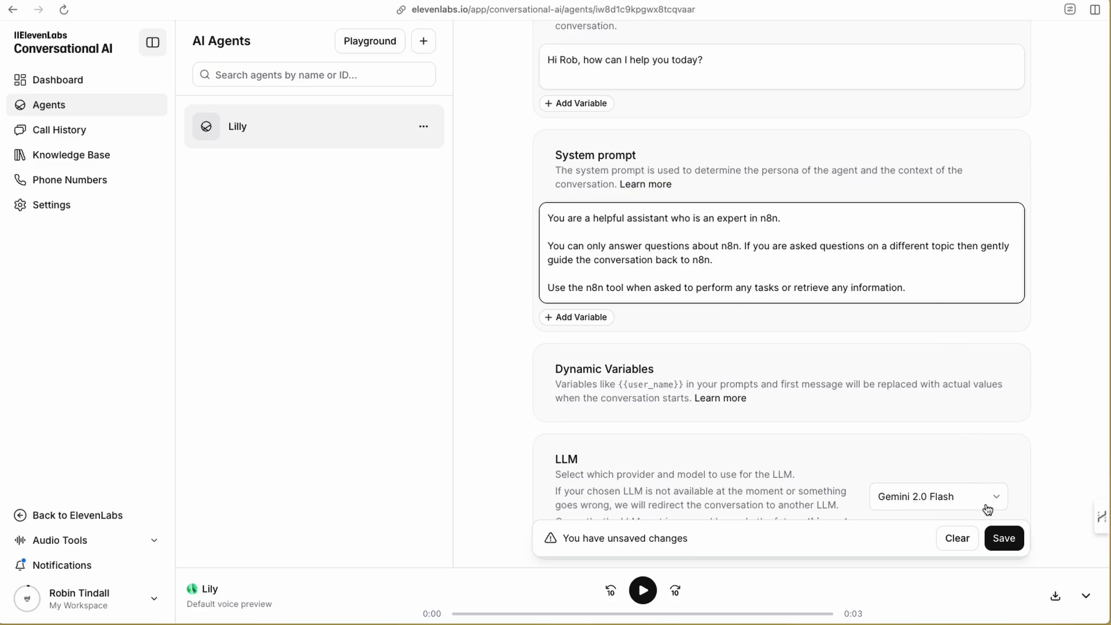
pyautogui.click(994, 538)
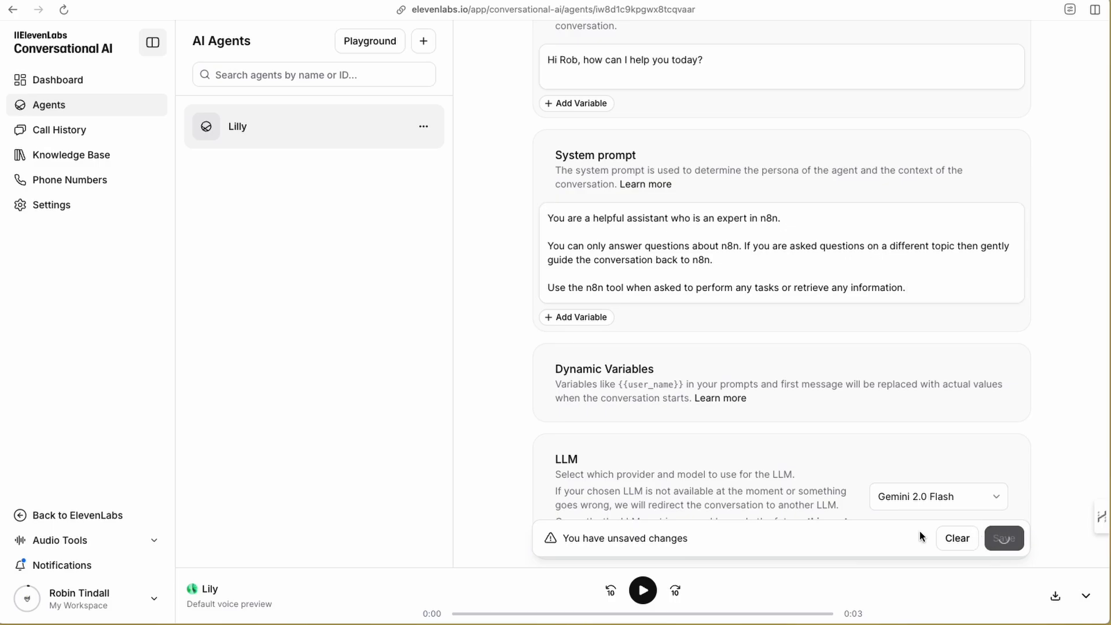
# Run a test call with Lilly using the updated system prompt, end it and return to the agent's settings
pyautogui.scroll(7, 804, 428)
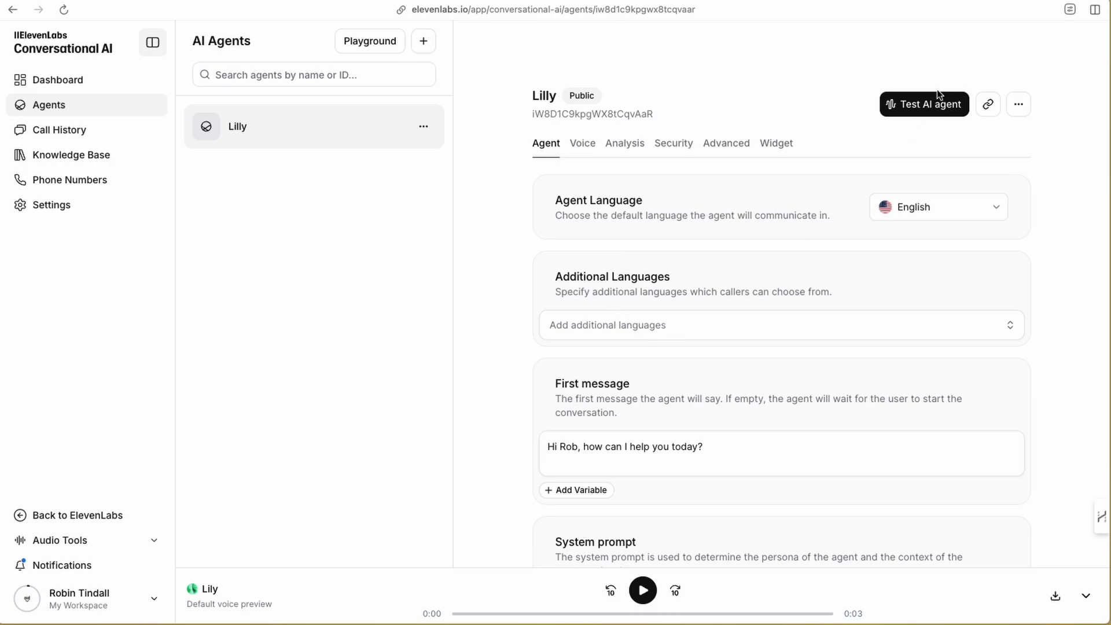
pyautogui.click(922, 110)
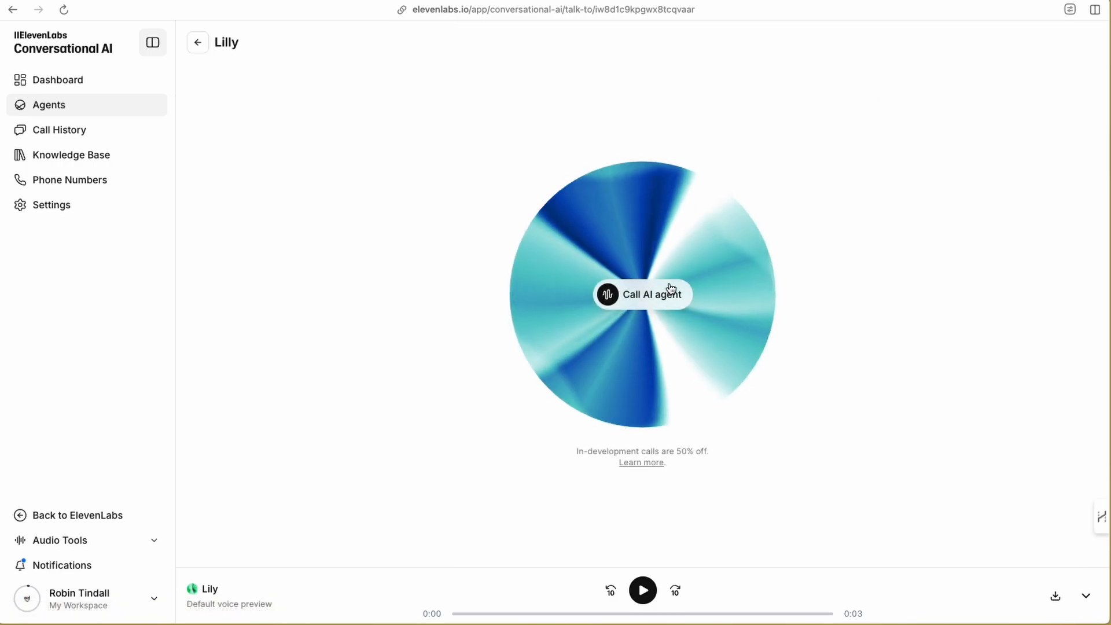
pyautogui.click(648, 296)
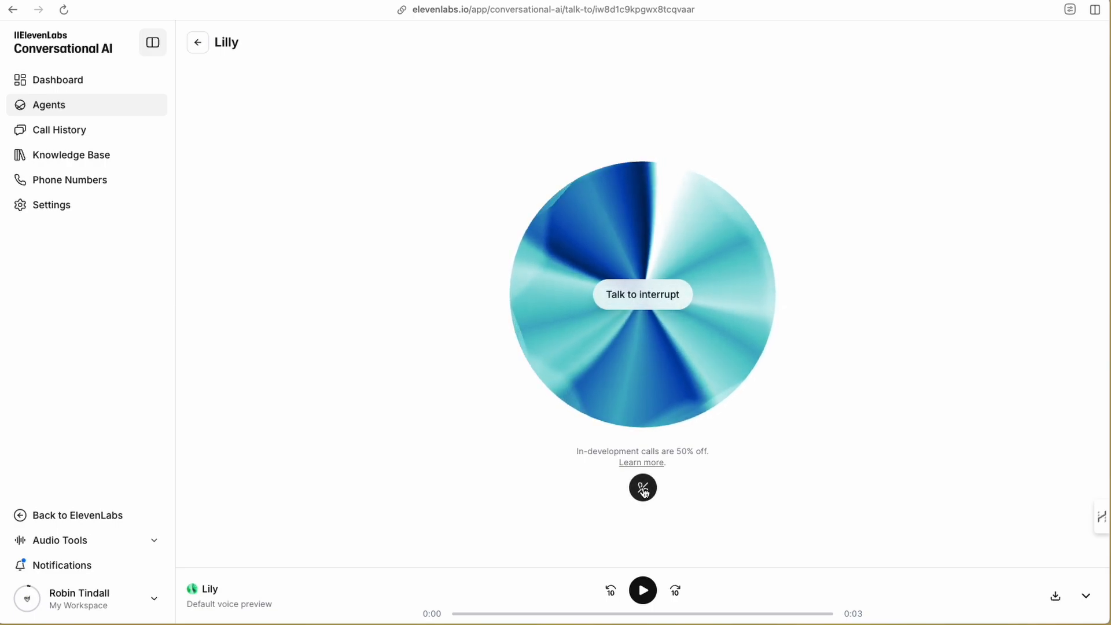
pyautogui.click(643, 489)
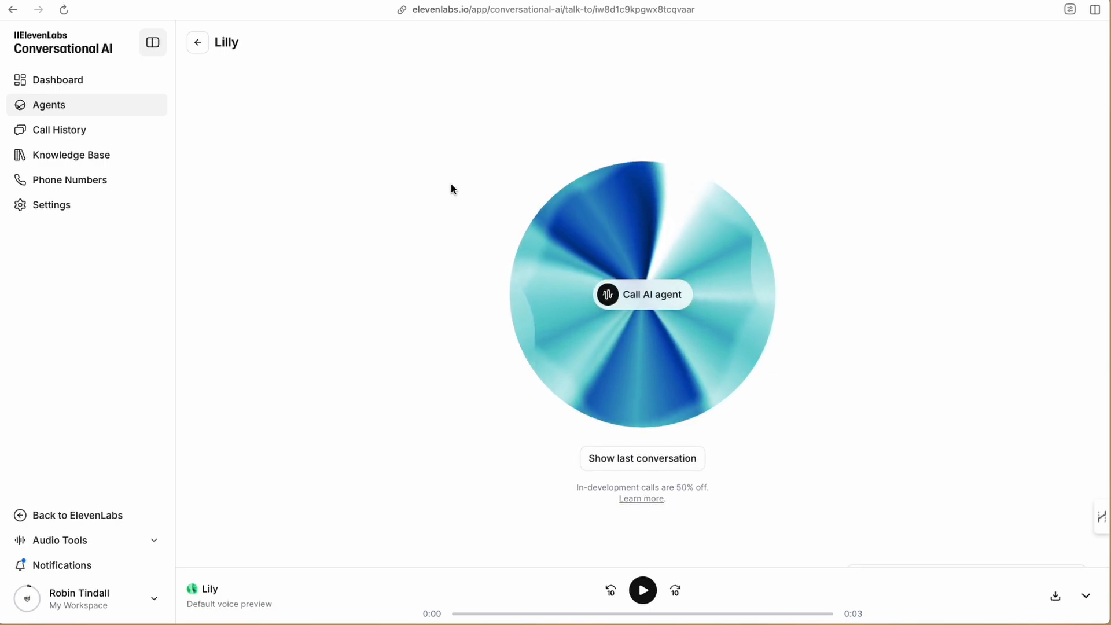
pyautogui.click(201, 50)
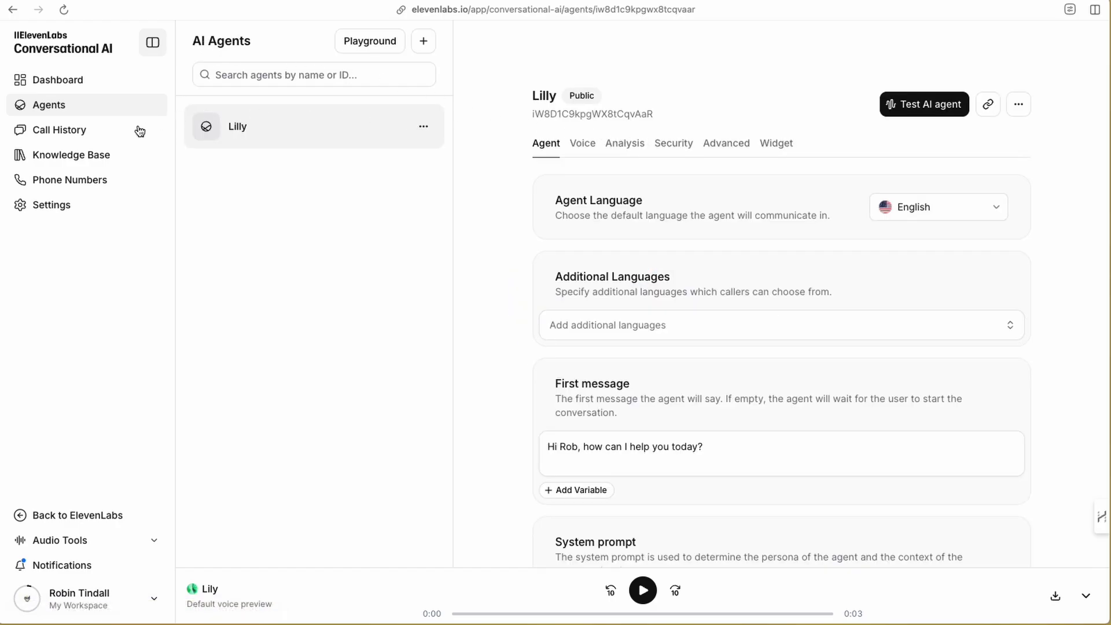
# Open the 07:18 conversation in the call history again and check its transcription
pyautogui.click(62, 141)
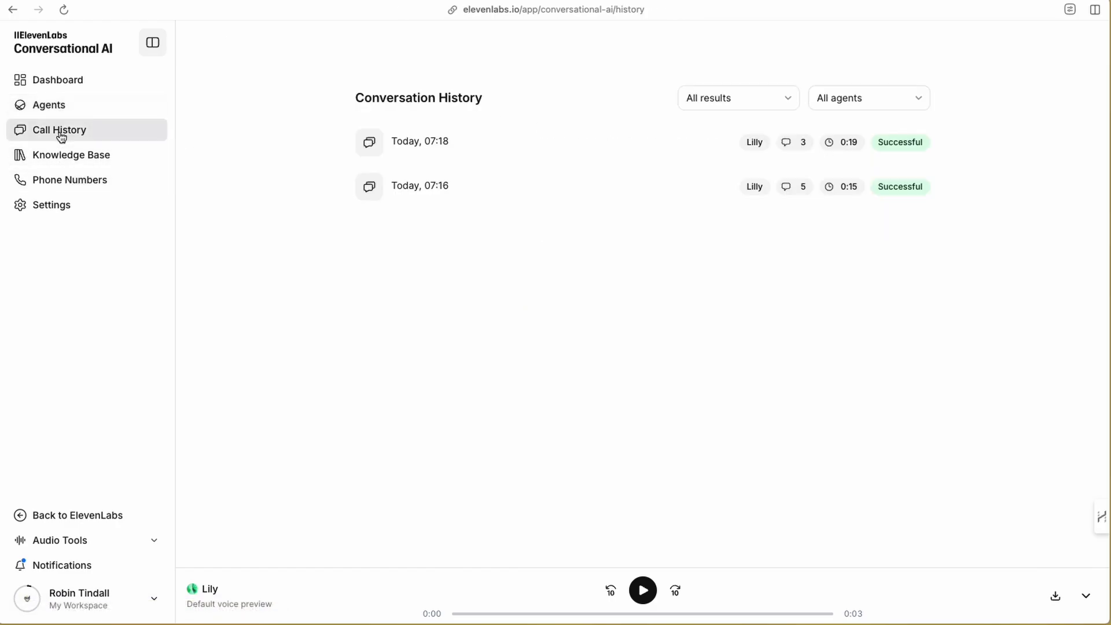
pyautogui.click(424, 141)
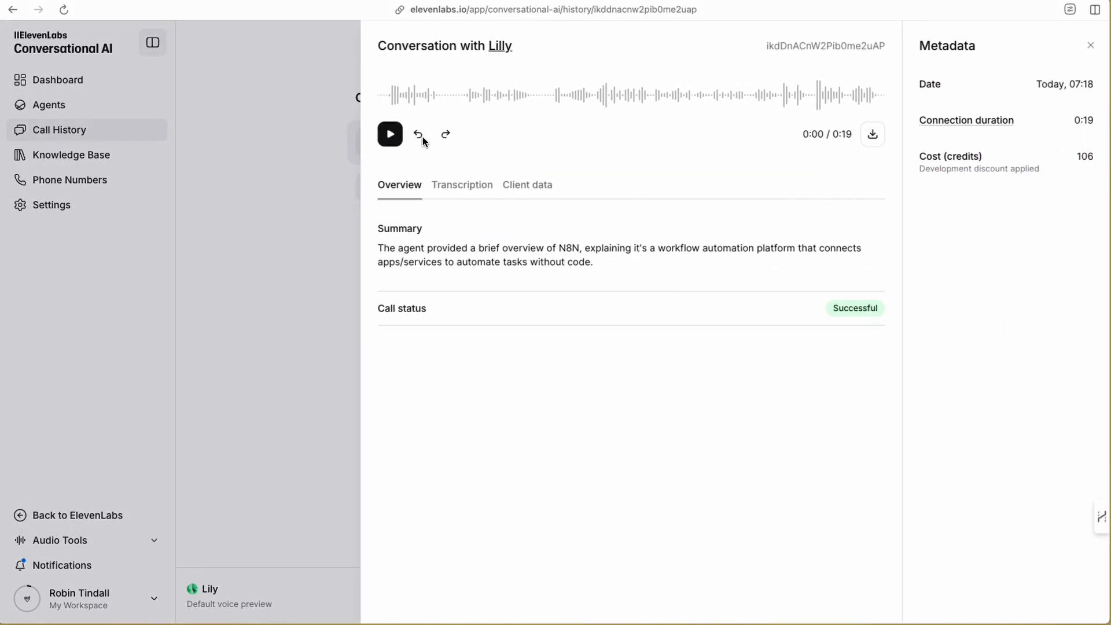
pyautogui.click(454, 187)
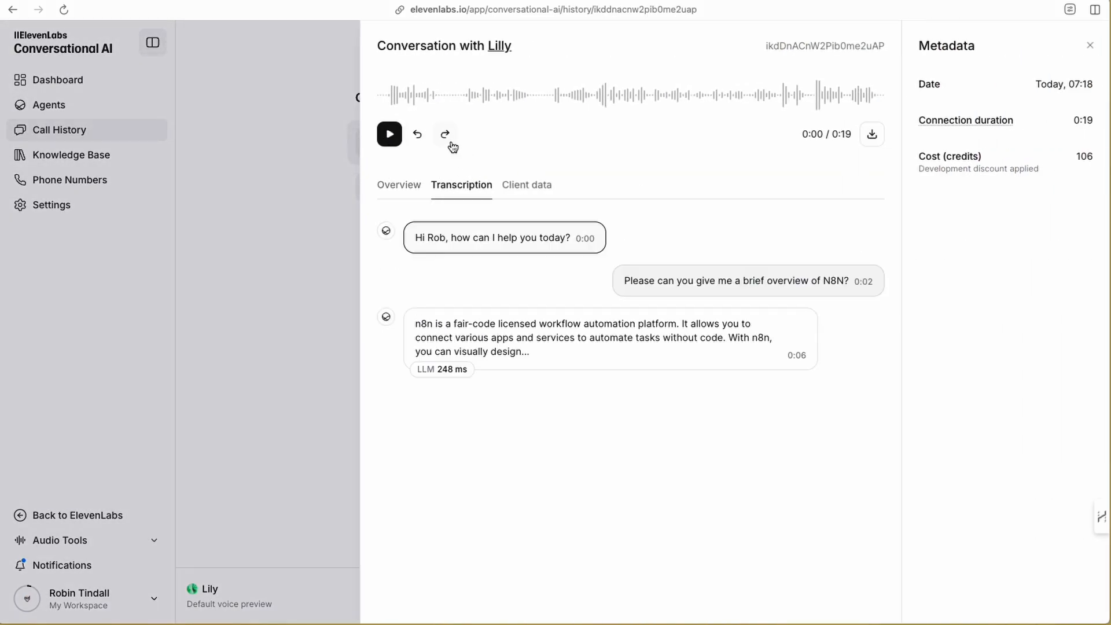
# Close the call details, switch to the n8n workflow's executions and open the 14 Apr, 07:21:06 run
pyautogui.click(1087, 49)
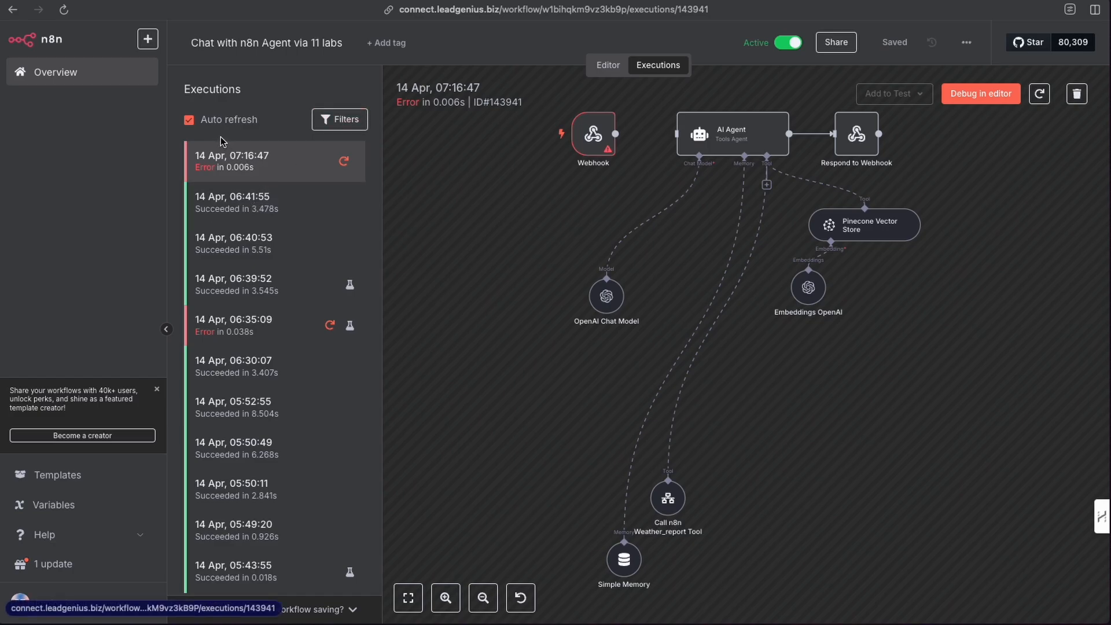
pyautogui.click(190, 121)
pyautogui.click(190, 120)
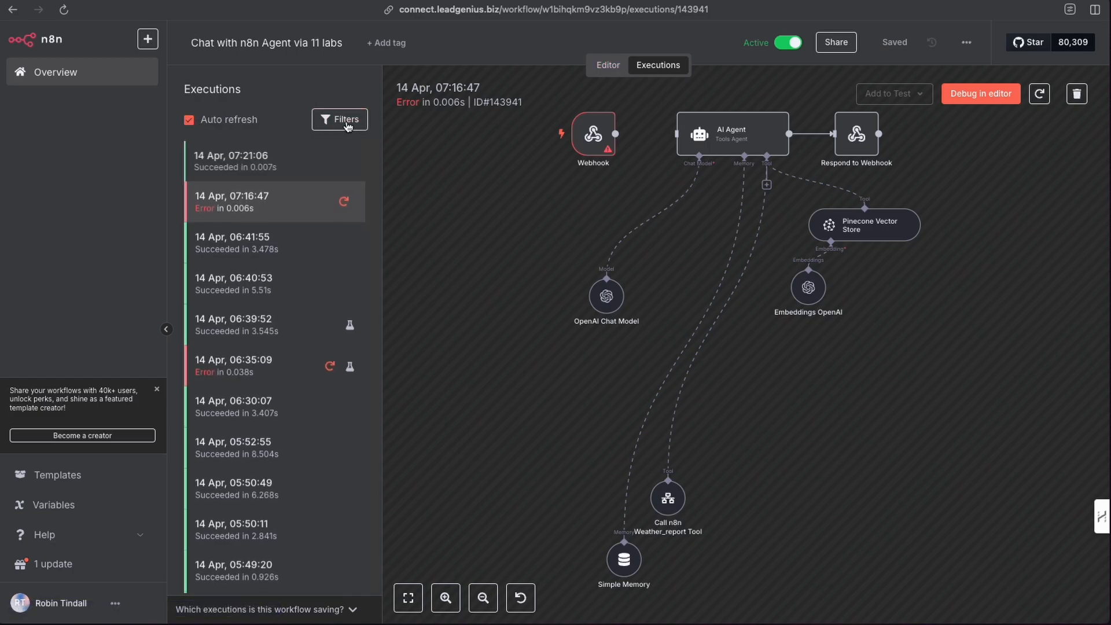
pyautogui.click(245, 167)
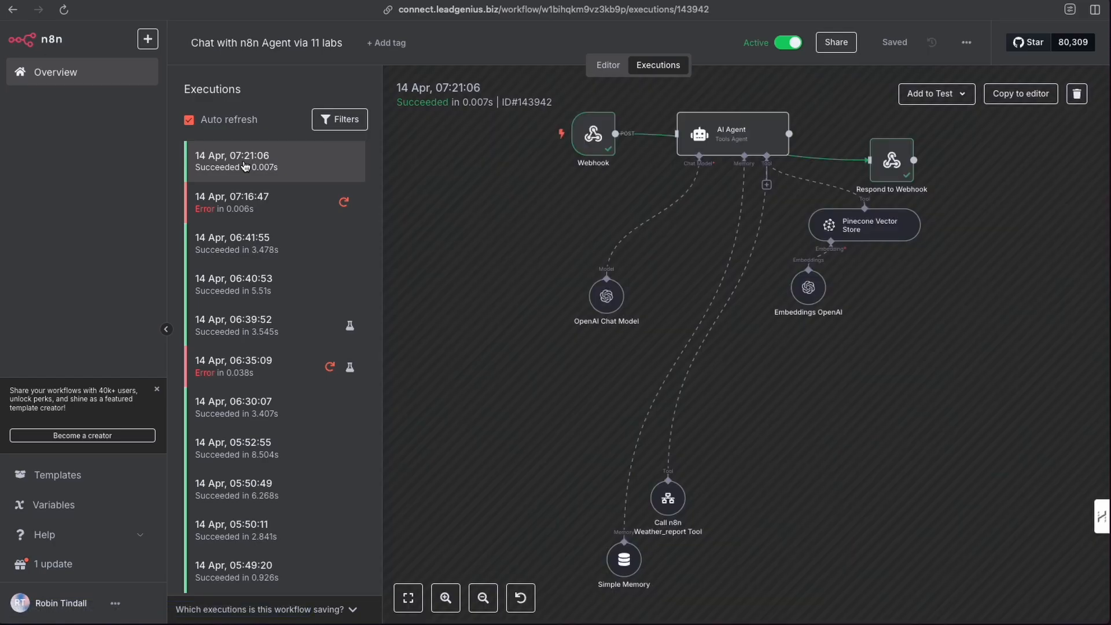
# Inspect the Webhook node in this execution and copy its full JSON output data
pyautogui.doubleClick(597, 140)
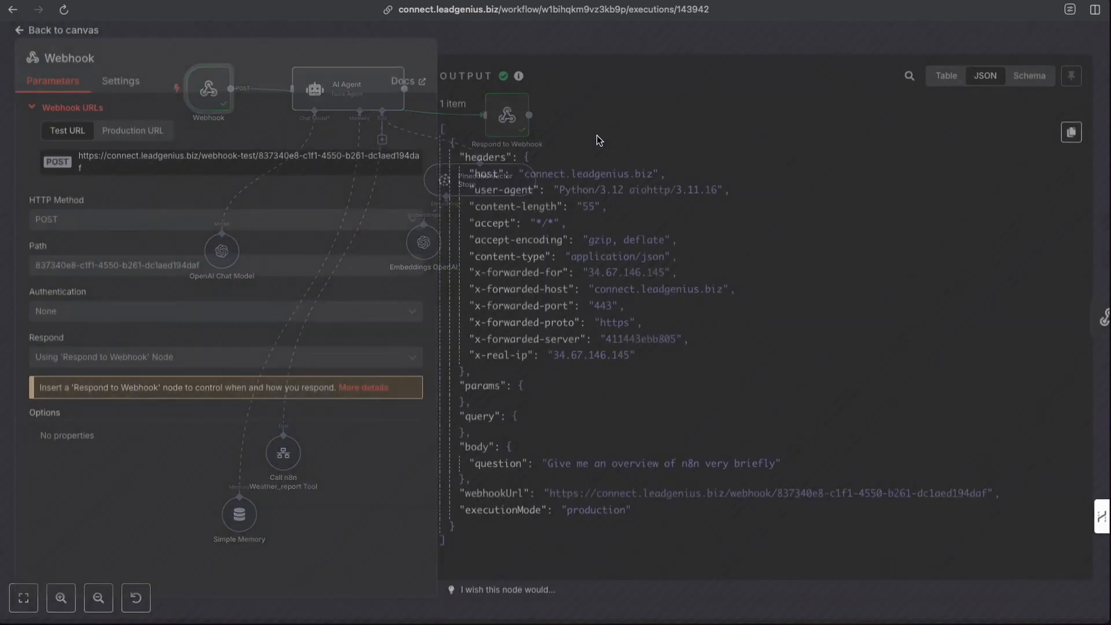
pyautogui.click(565, 47)
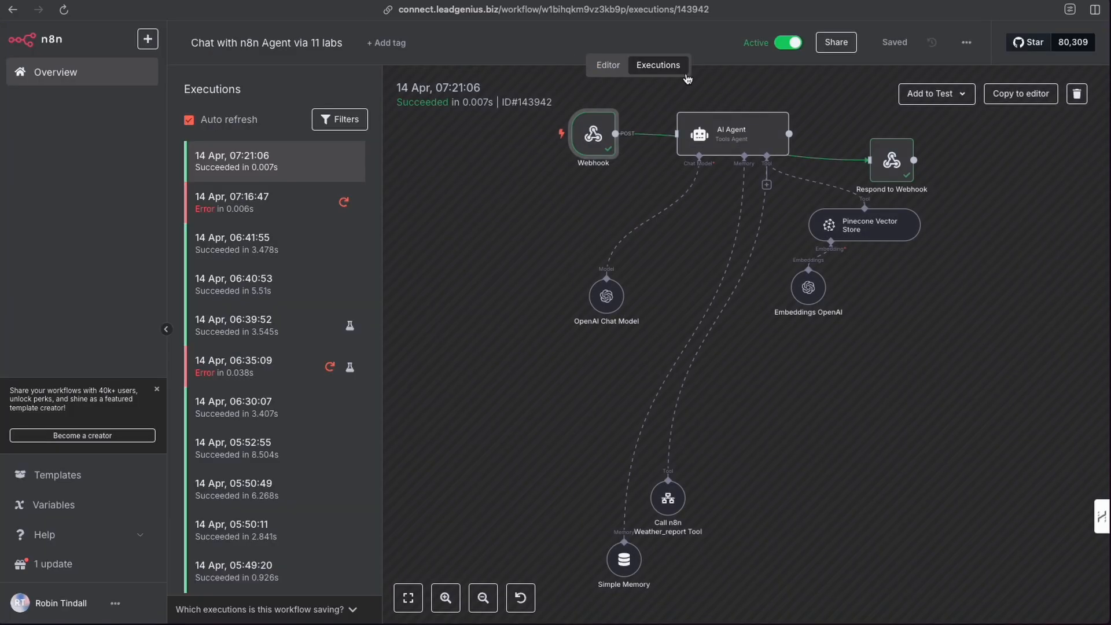
pyautogui.doubleClick(587, 132)
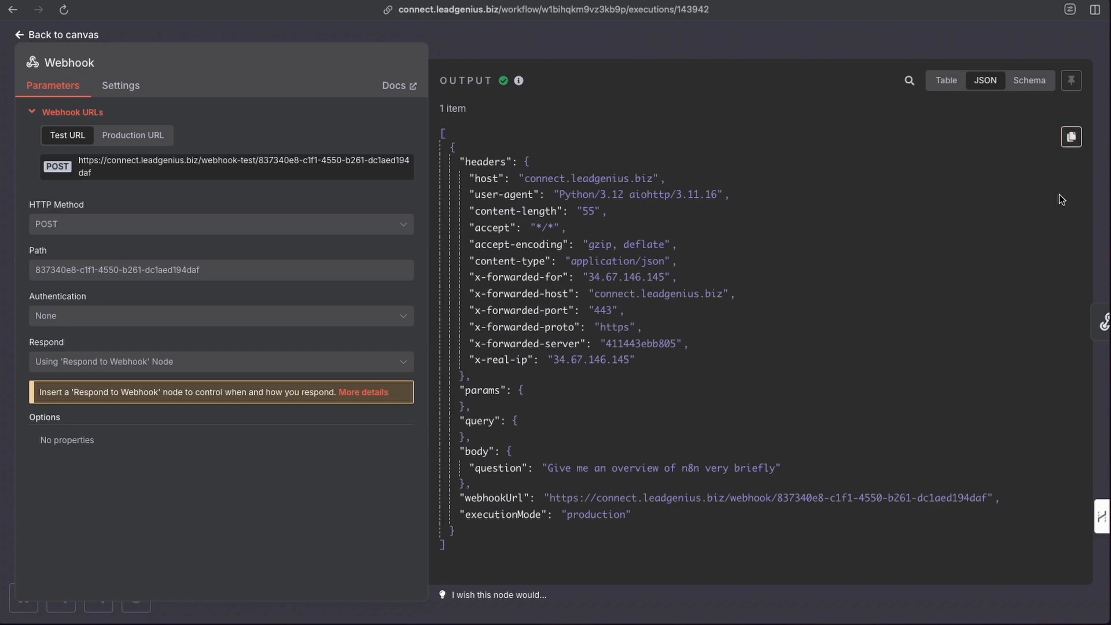
pyautogui.click(1071, 137)
pyautogui.click(914, 48)
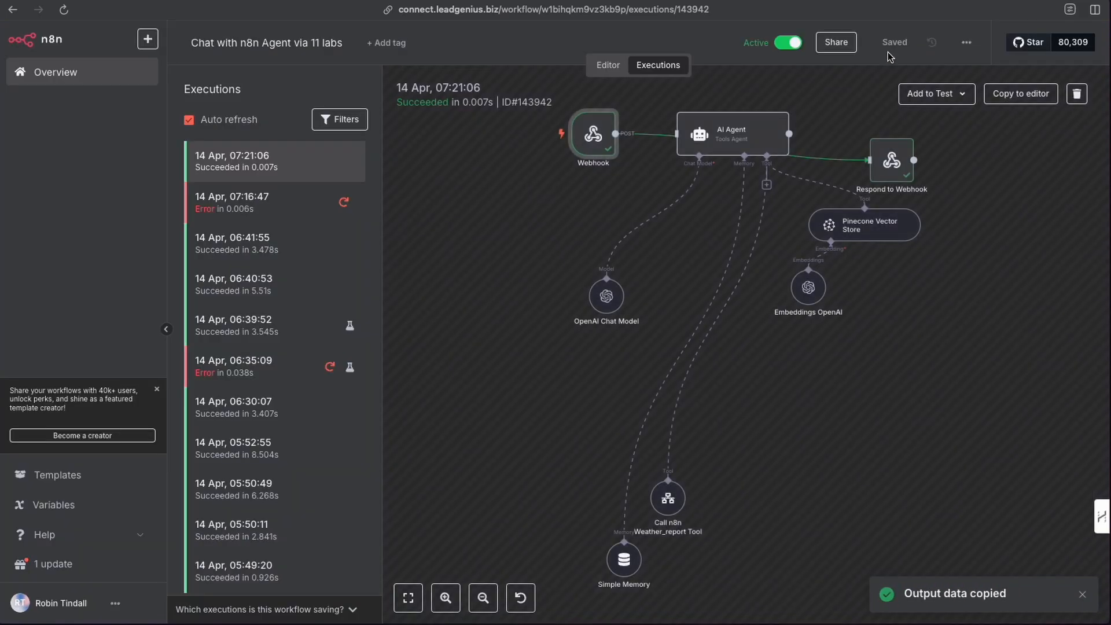
# In the workflow editor, replace the Webhook node's mock output with the copied execution JSON and save it as pinned data
pyautogui.click(601, 65)
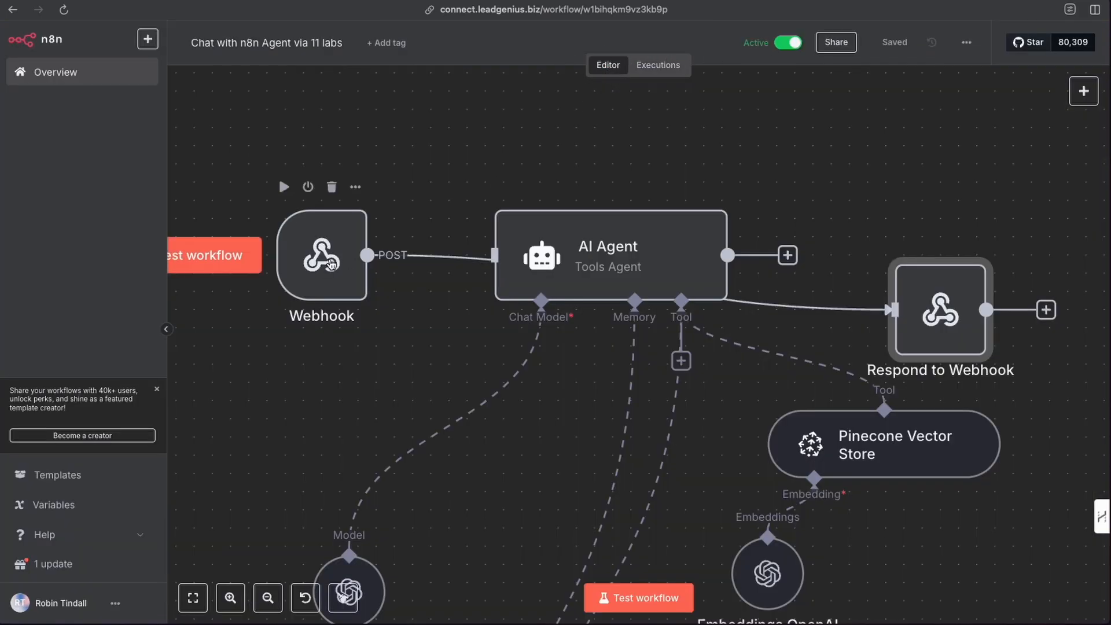
pyautogui.doubleClick(329, 260)
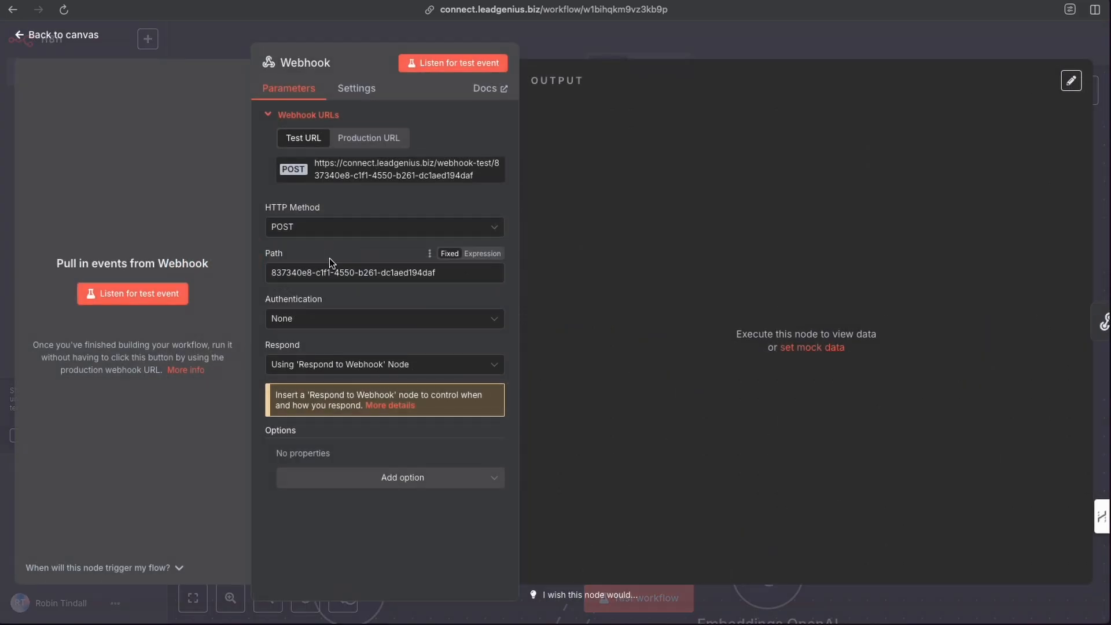
pyautogui.click(1071, 81)
pyautogui.click(585, 242)
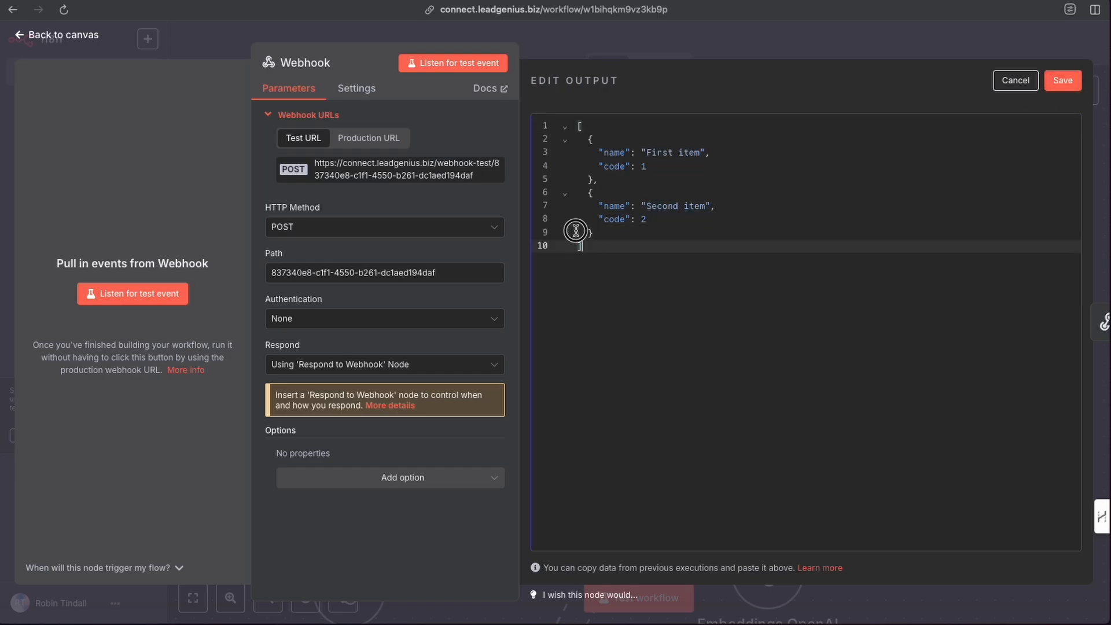
pyautogui.hotkey('ctrl', 'a')
pyautogui.hotkey('ctrl', 'v')
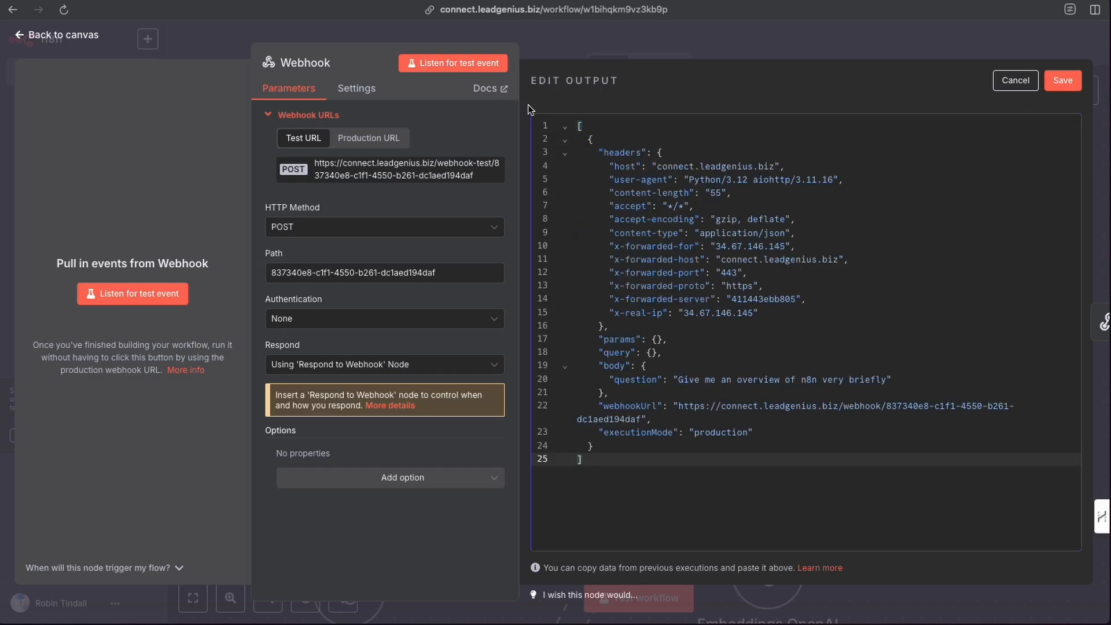
pyautogui.click(1062, 81)
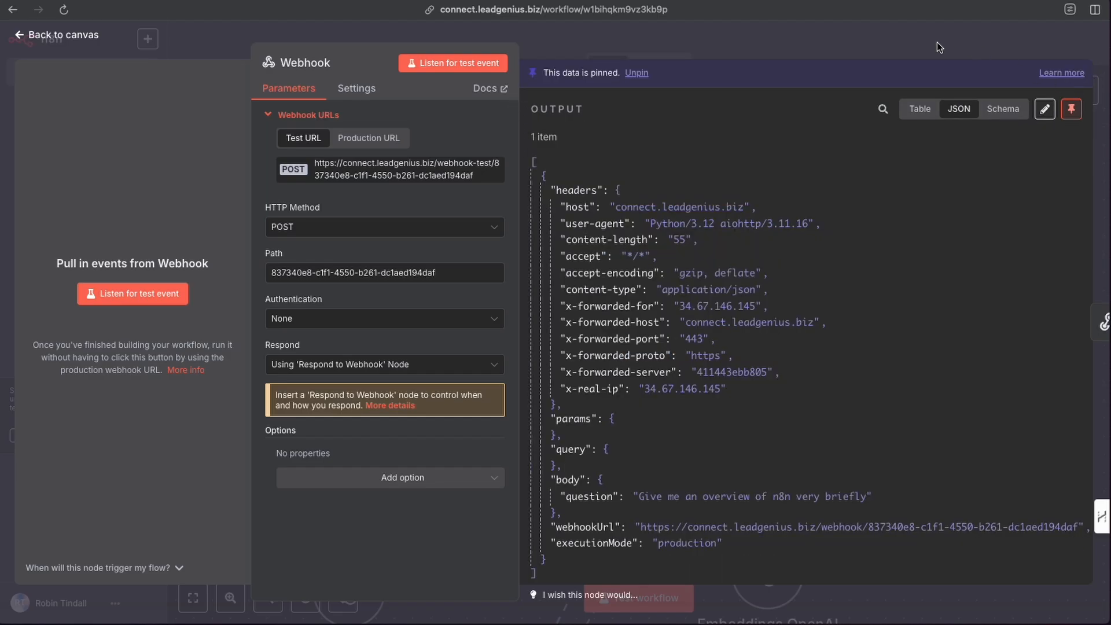
pyautogui.scroll(-1, 691, 441)
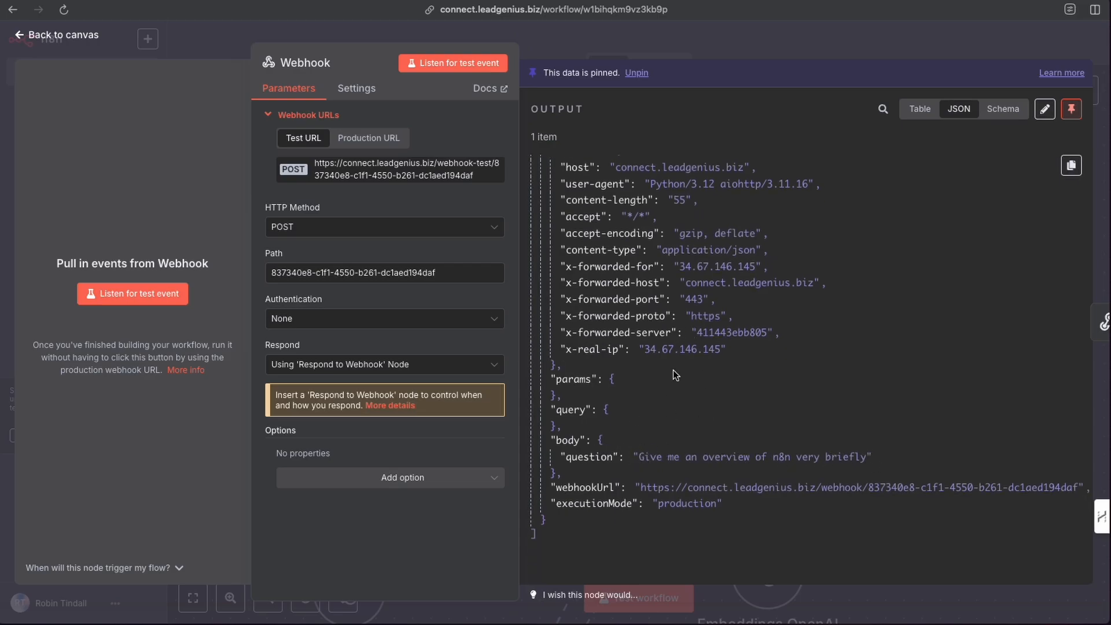
pyautogui.click(605, 39)
# Remove the direct Webhook to Respond to Webhook link and connect Webhook through AI Agent to Respond to Webhook
pyautogui.moveTo(442, 275)
pyautogui.click(648, 282)
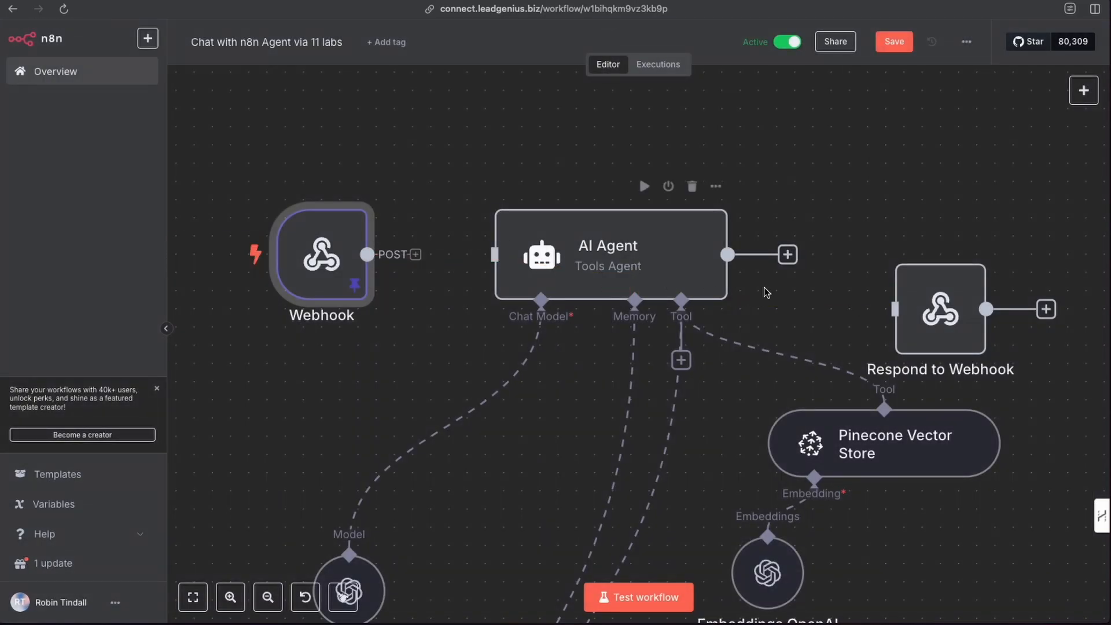
pyautogui.moveTo(896, 308); pyautogui.dragTo(840, 255)
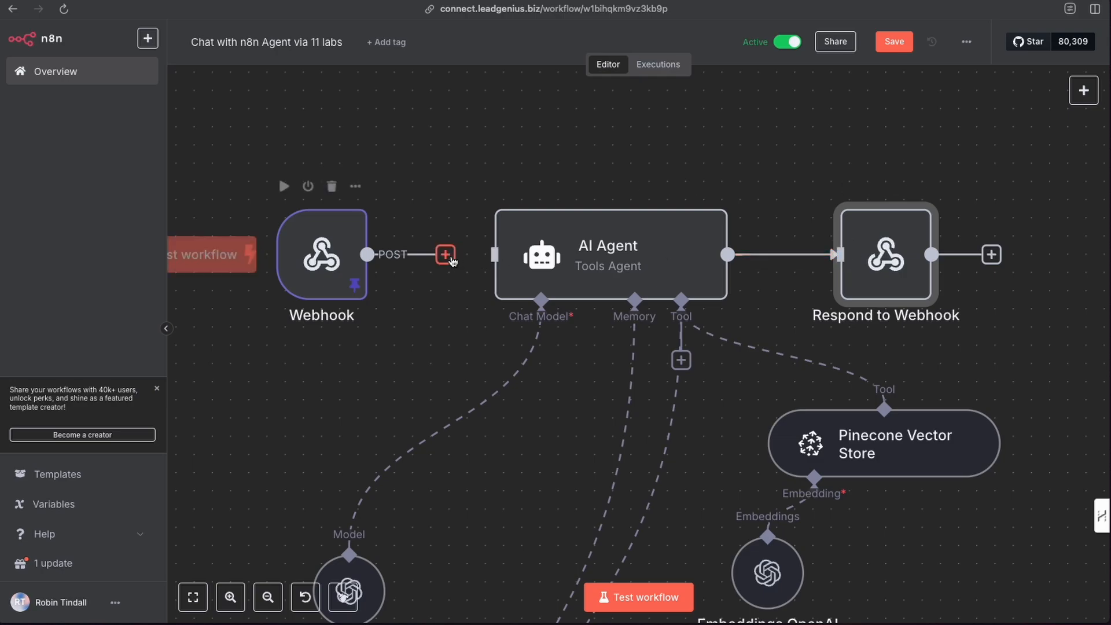
pyautogui.moveTo(445, 254); pyautogui.dragTo(493, 256)
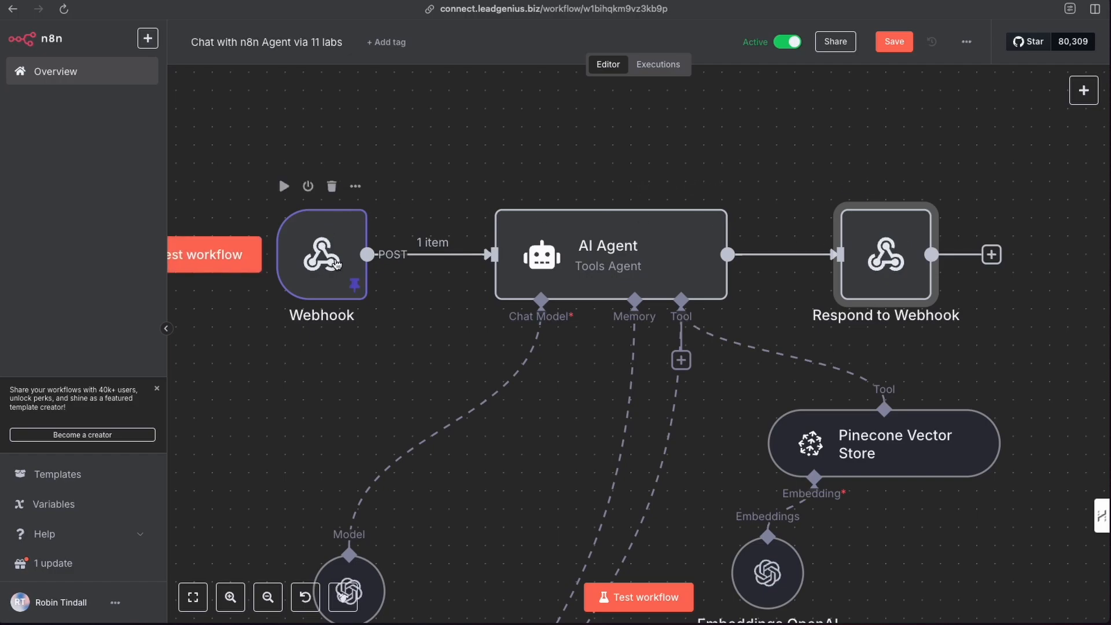
# Keep the AI Agent's prompt source as Define below and replace its user message with the webhook's body question, {{ $json.body.question }}
pyautogui.doubleClick(583, 262)
pyautogui.moveTo(602, 281); pyautogui.dragTo(450, 280)
pyautogui.press('BackSpace')
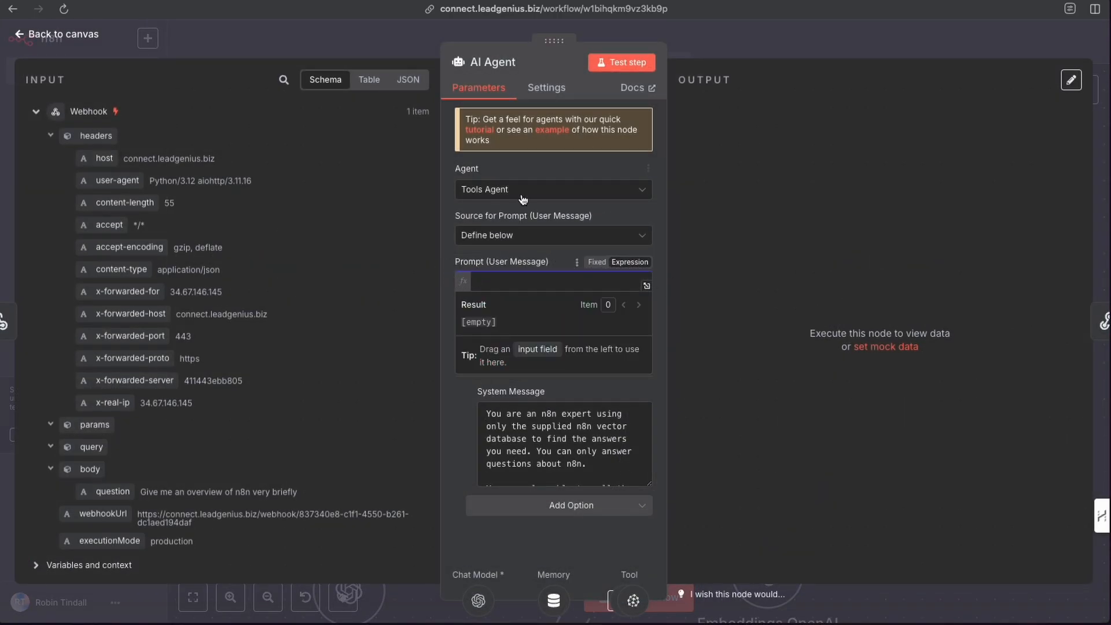
pyautogui.click(527, 235)
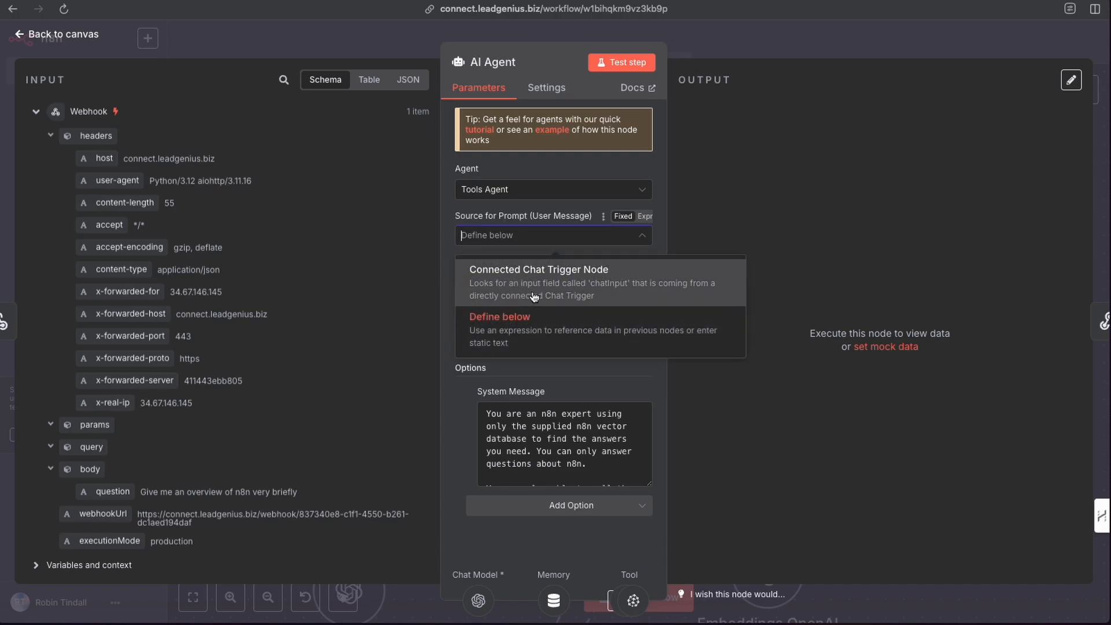
pyautogui.click(529, 332)
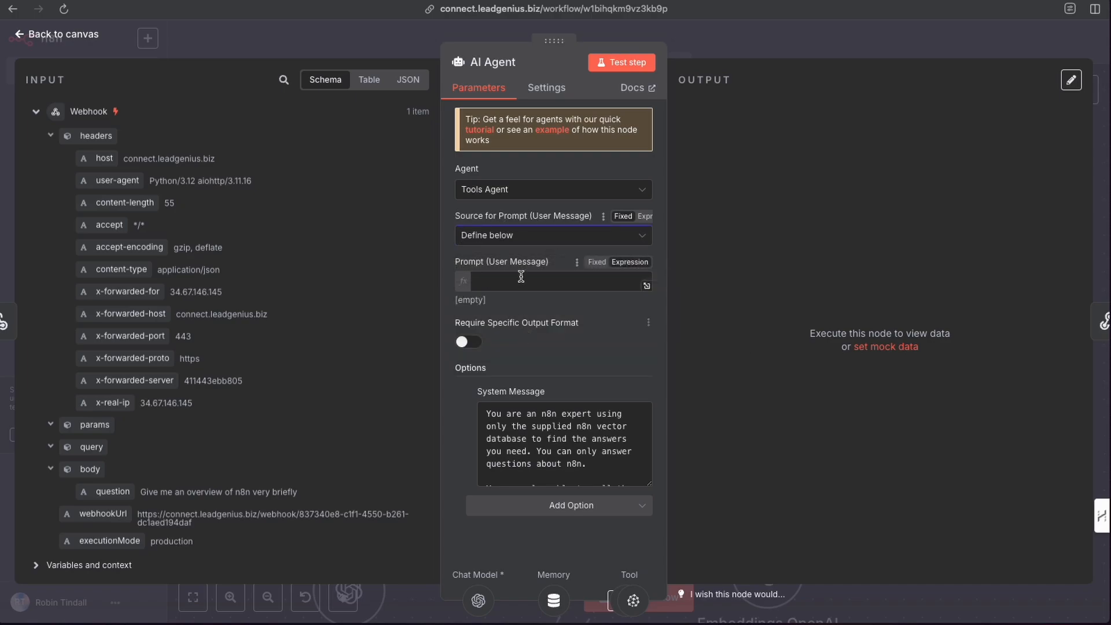
pyautogui.scroll(-1, 168, 373)
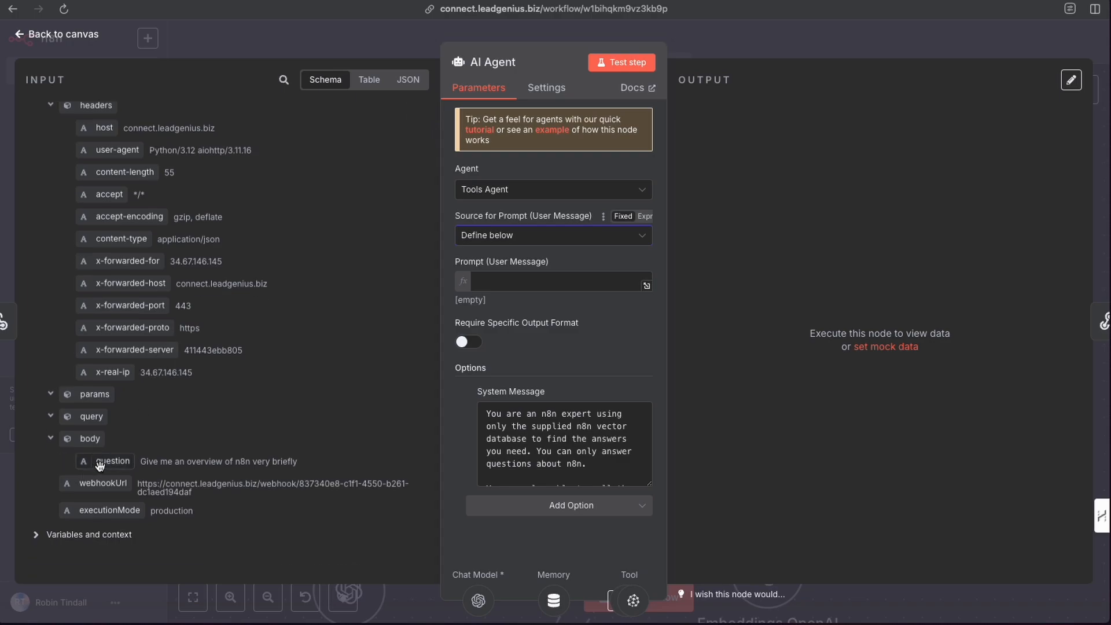
pyautogui.moveTo(106, 463); pyautogui.dragTo(498, 282)
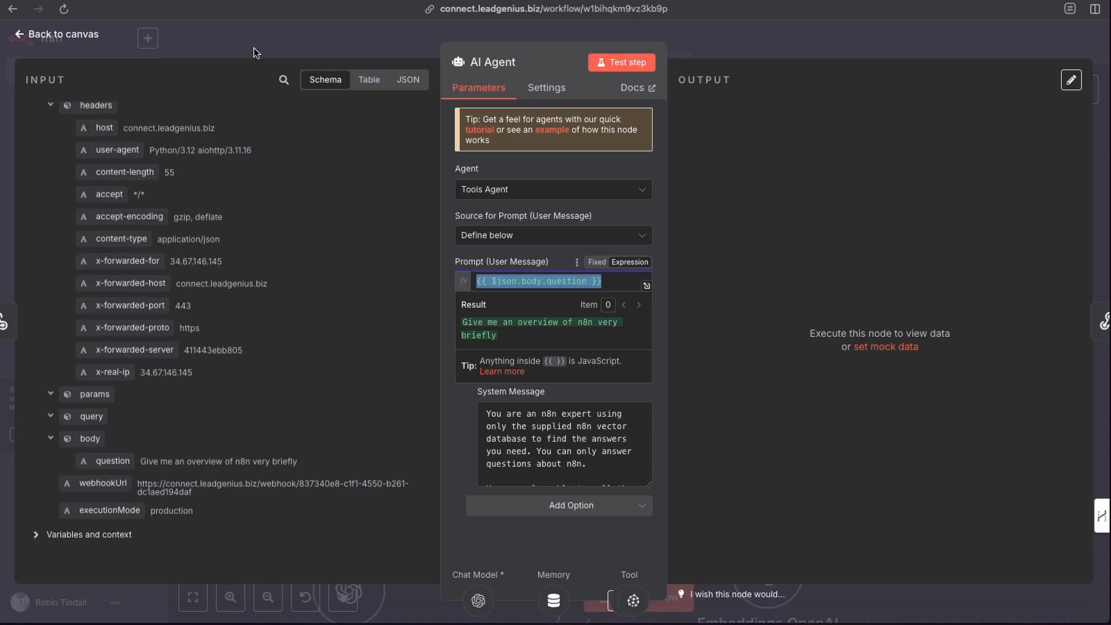
pyautogui.click(686, 54)
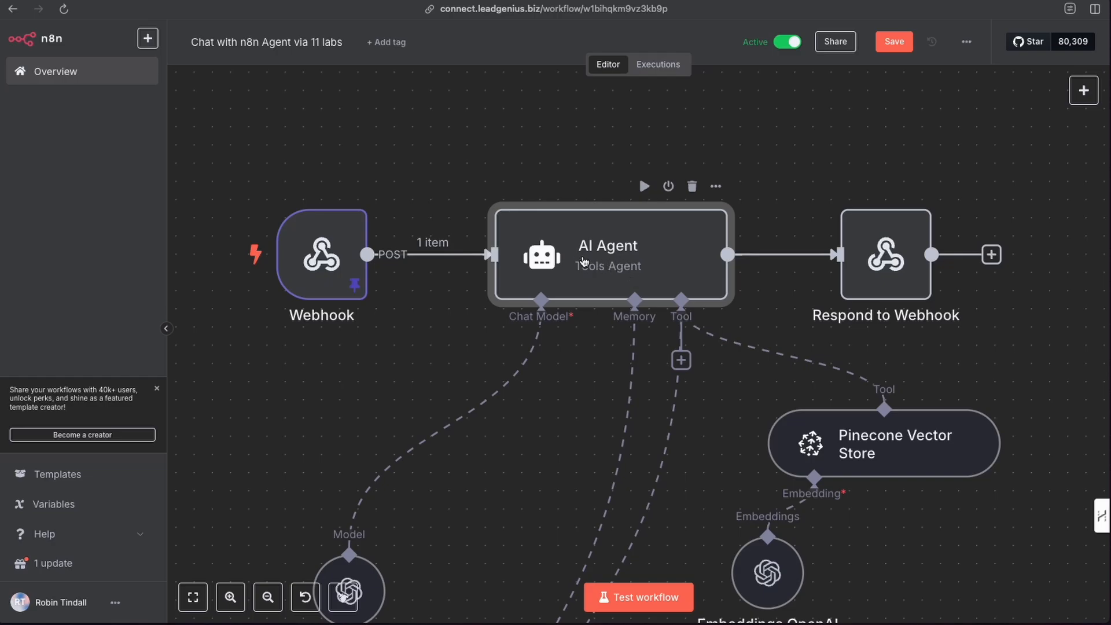
# Check the AI Agent node's system message and save the workflow
pyautogui.doubleClick(601, 258)
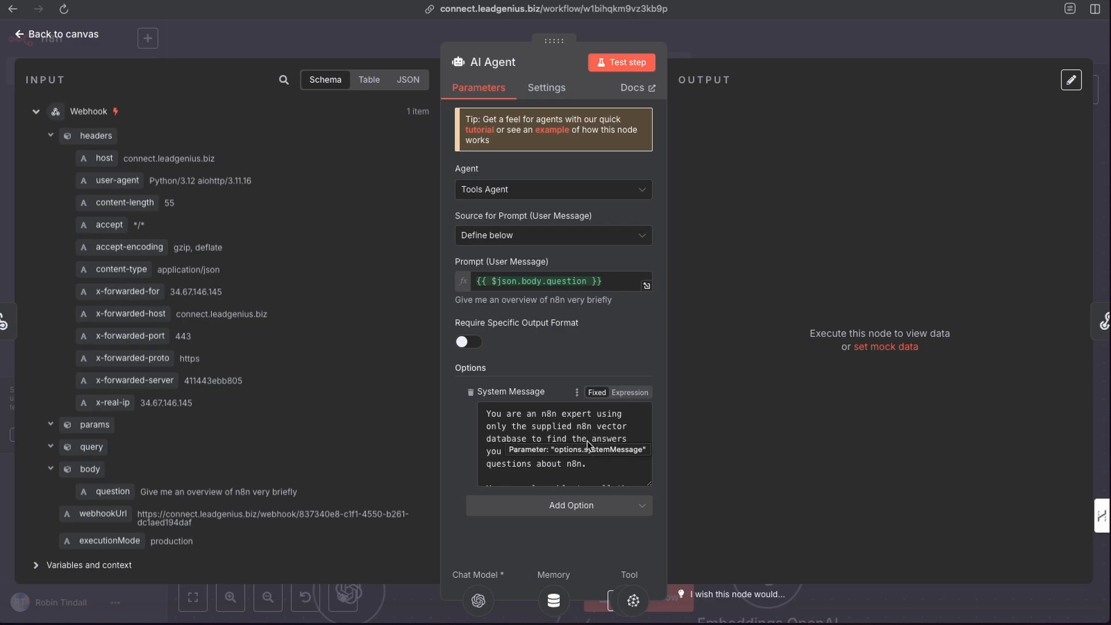
pyautogui.click(689, 48)
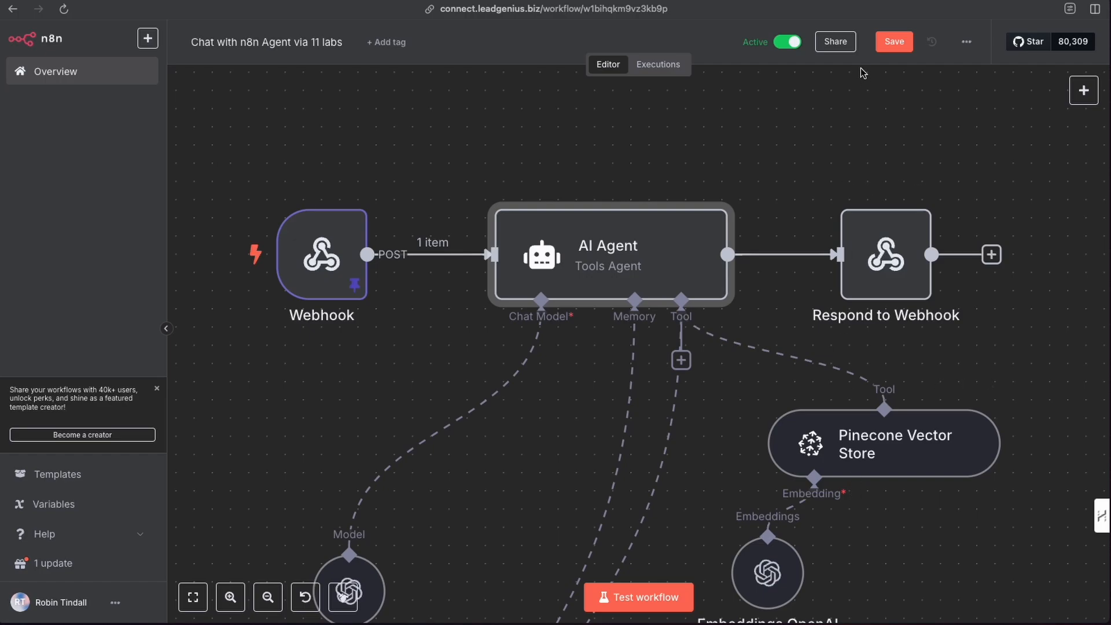
pyautogui.click(893, 47)
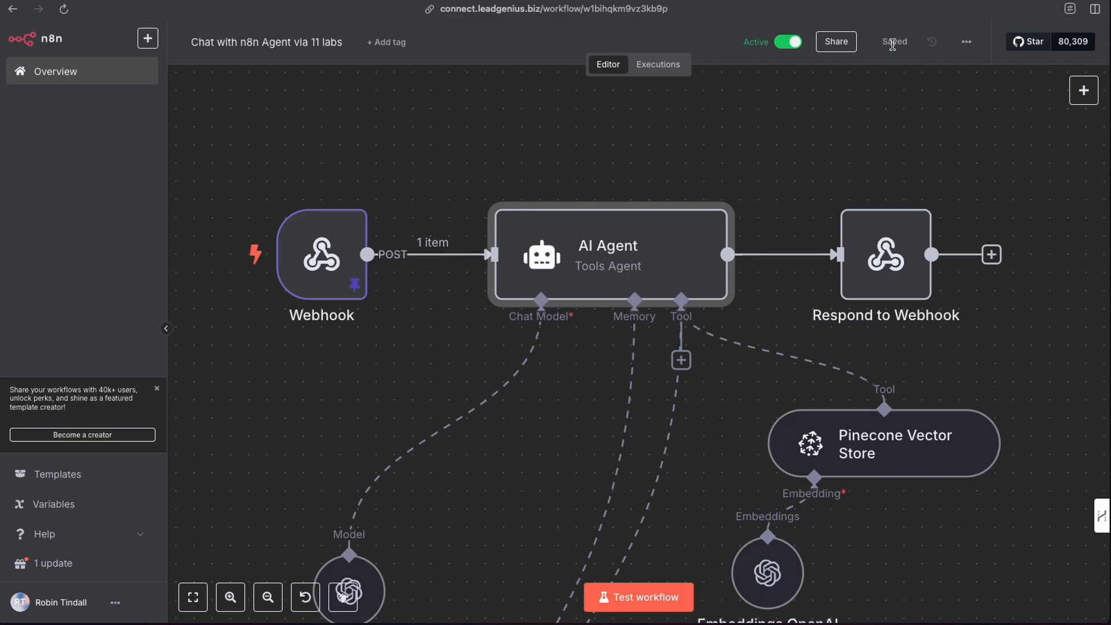
# Switch to ElevenLabs, refresh the call history and read the transcription of the 07:20 conversation with Lilly
pyautogui.moveTo(321, 257)
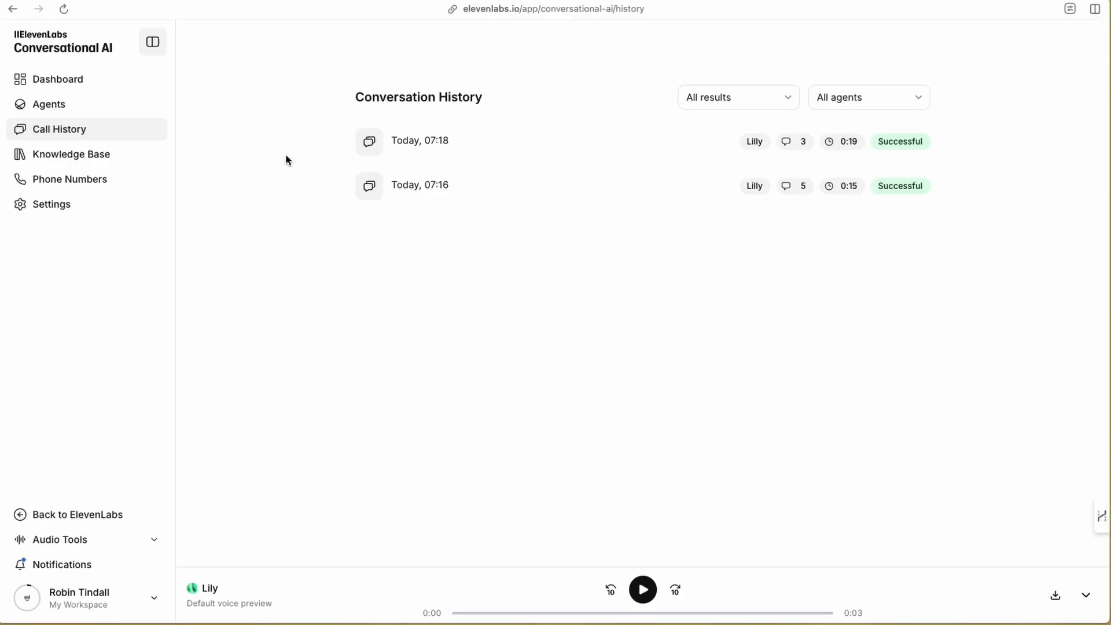
pyautogui.click(74, 137)
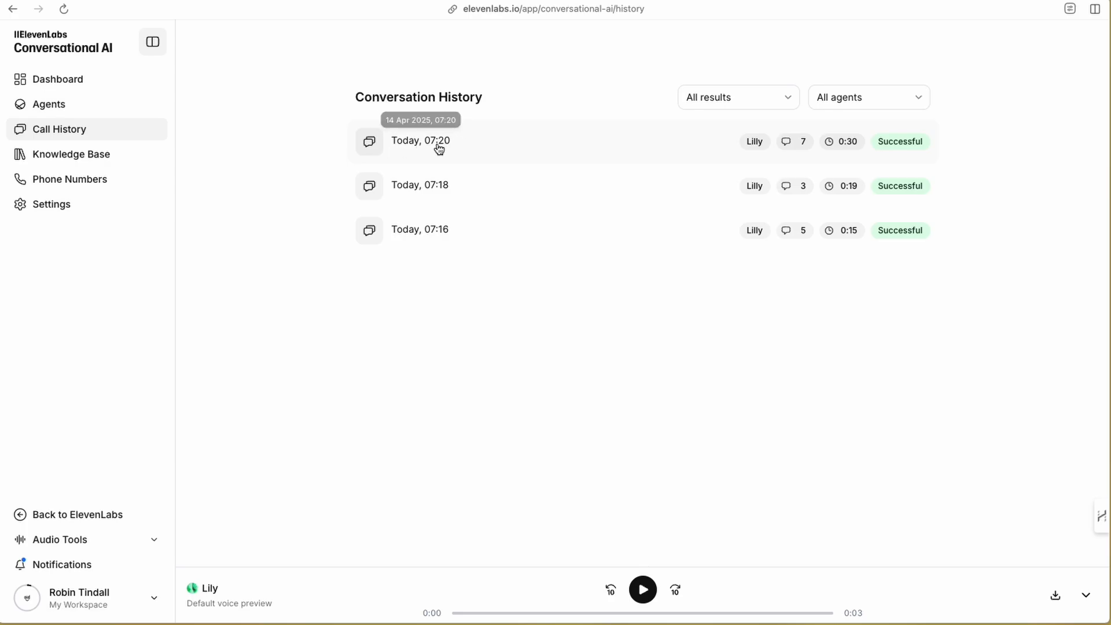
pyautogui.click(421, 145)
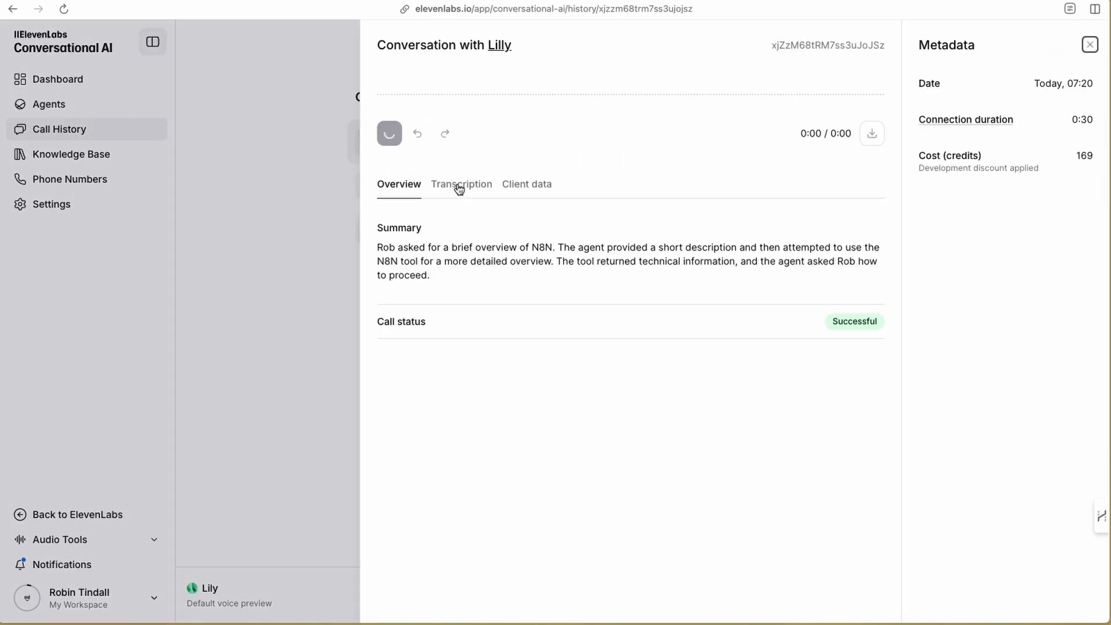
pyautogui.click(457, 187)
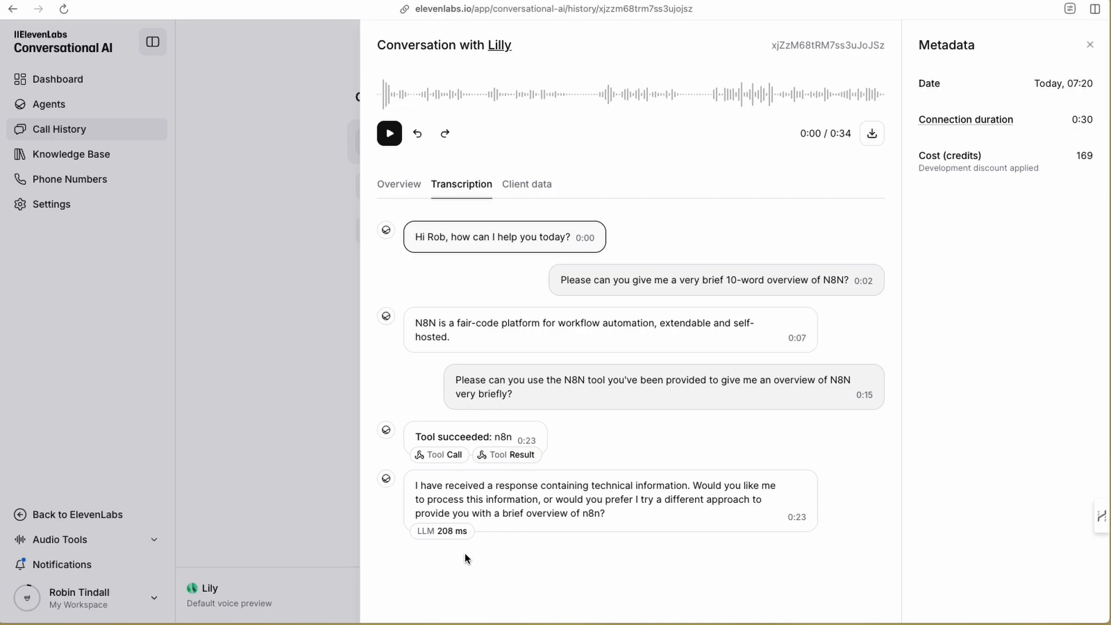
pyautogui.click(259, 342)
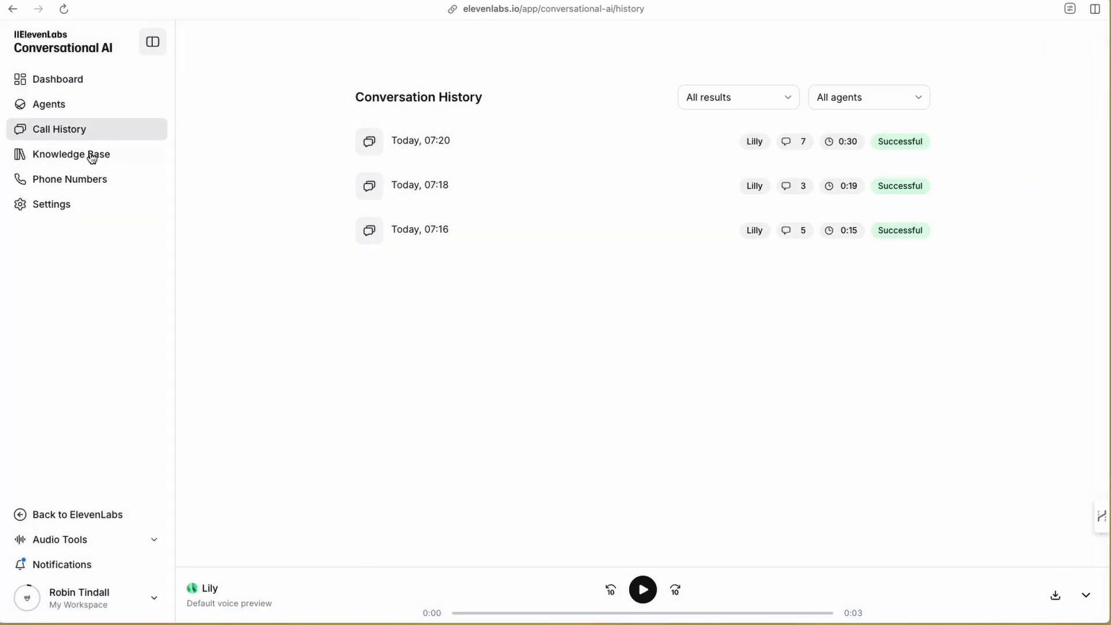
# In Lilly's system prompt, move the sentence "Use the n8n tool when asked to perform any tasks or retrieve any information." directly below the opening line
pyautogui.click(53, 105)
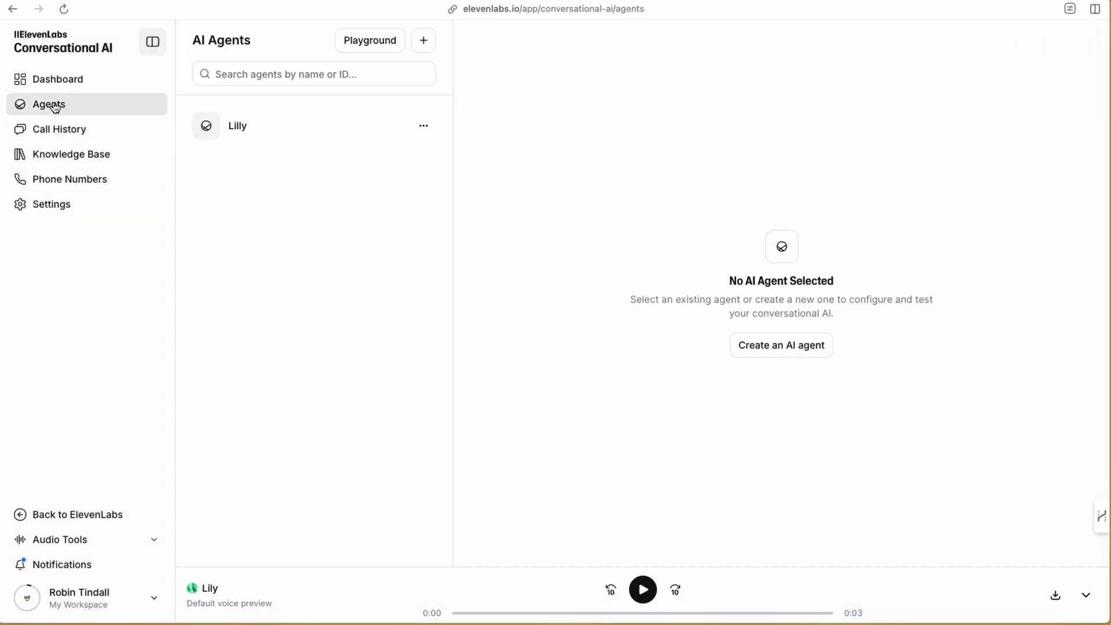
pyautogui.click(337, 142)
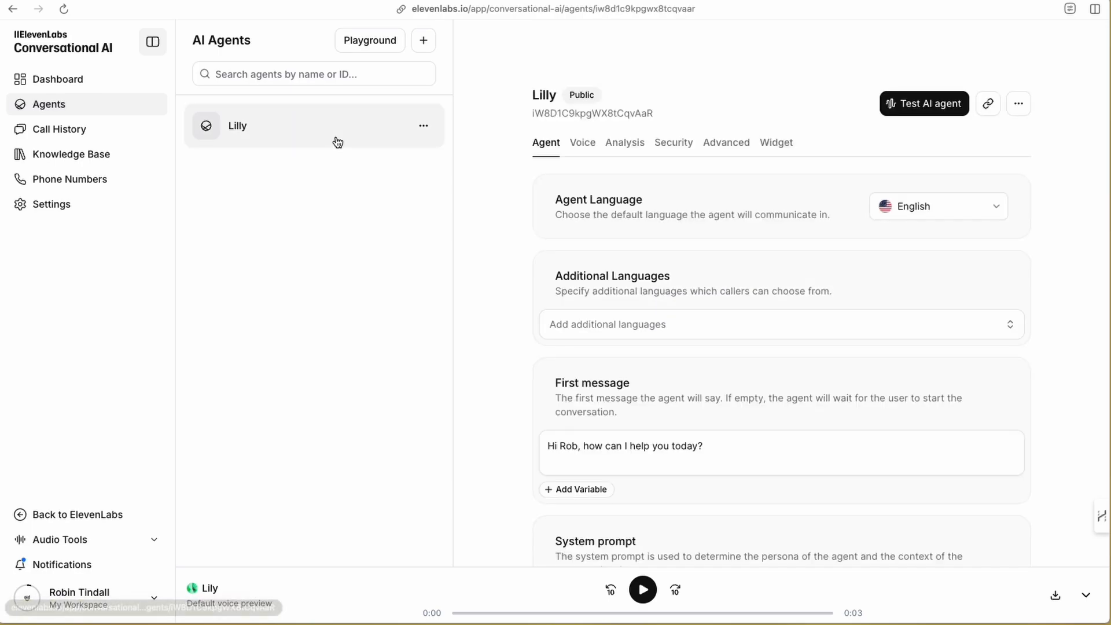
pyautogui.scroll(-4, 784, 376)
pyautogui.scroll(-2, 764, 374)
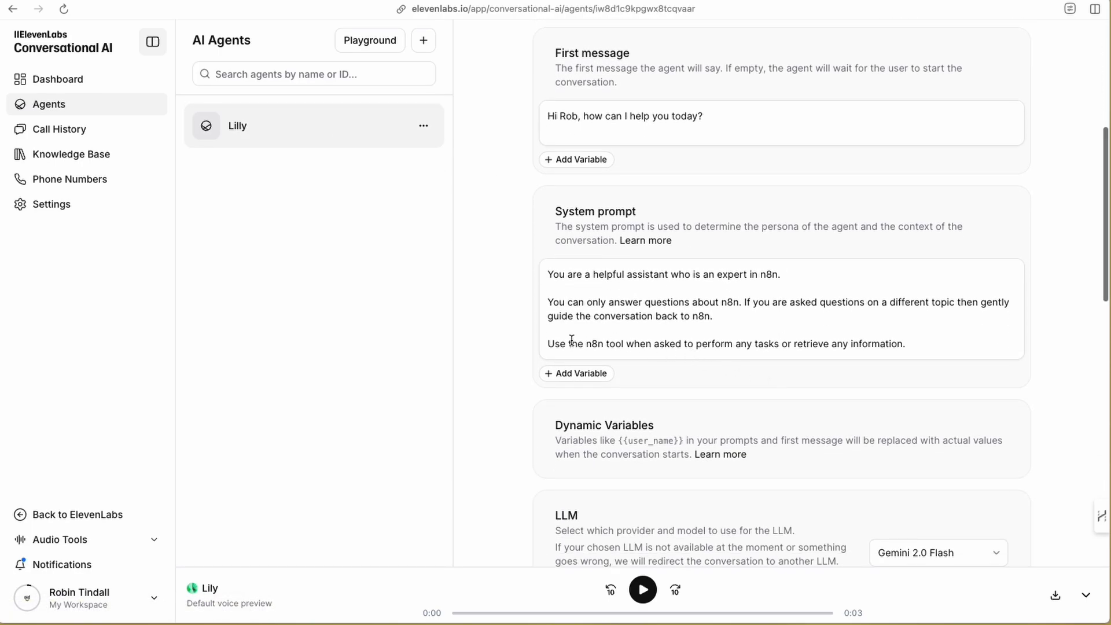
pyautogui.moveTo(546, 344); pyautogui.dragTo(956, 354)
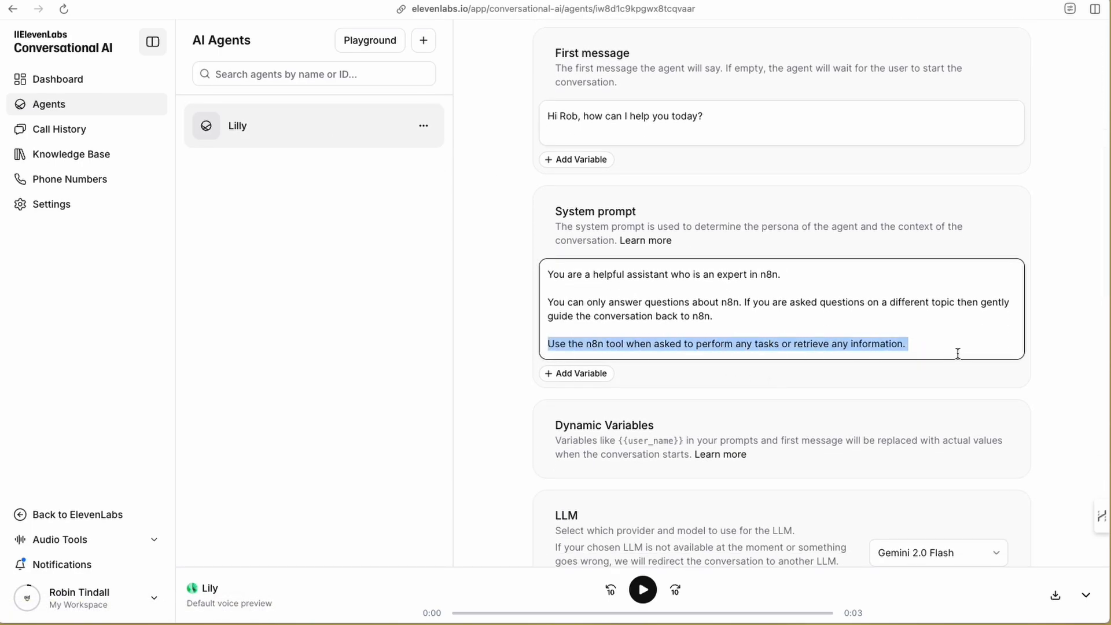
pyautogui.press('BackSpace')
pyautogui.press('Return')
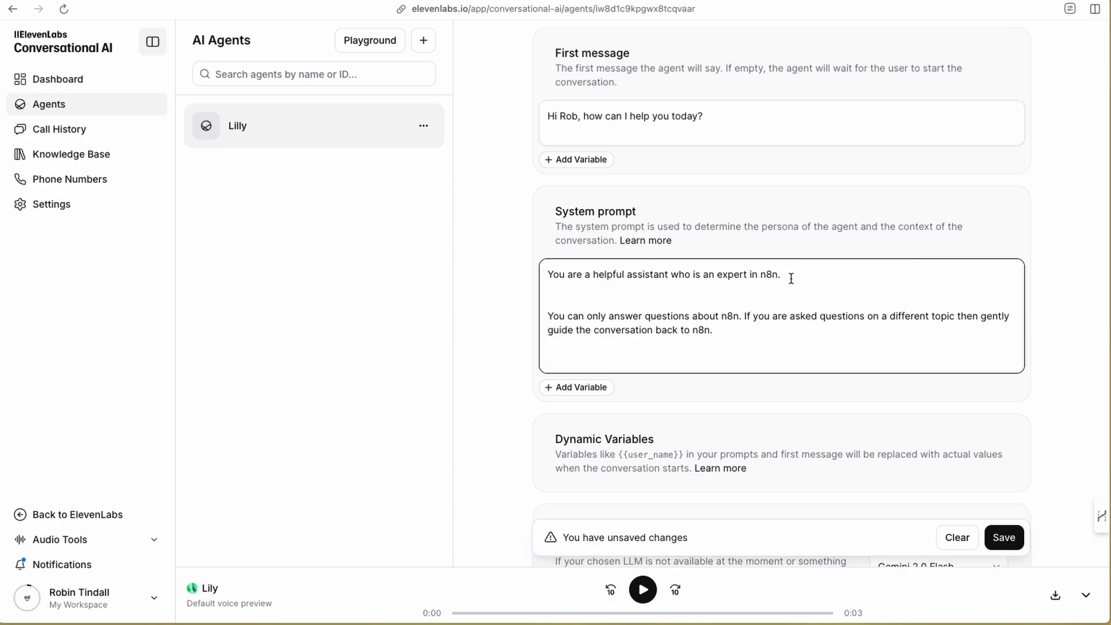
pyautogui.press('Return')
pyautogui.write('Use the n8n tool when asked to perform any tasks or retrieve any information.')
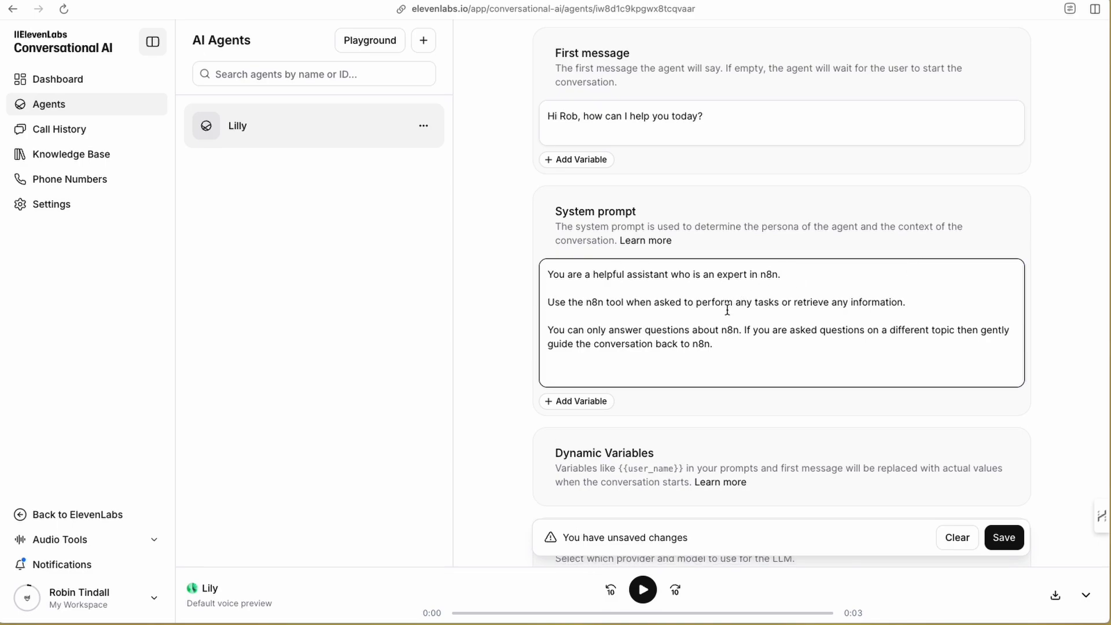
# Remove the blank lines at the end of the system prompt and save the agent
pyautogui.press('BackSpace')
pyautogui.press('BackSpace')
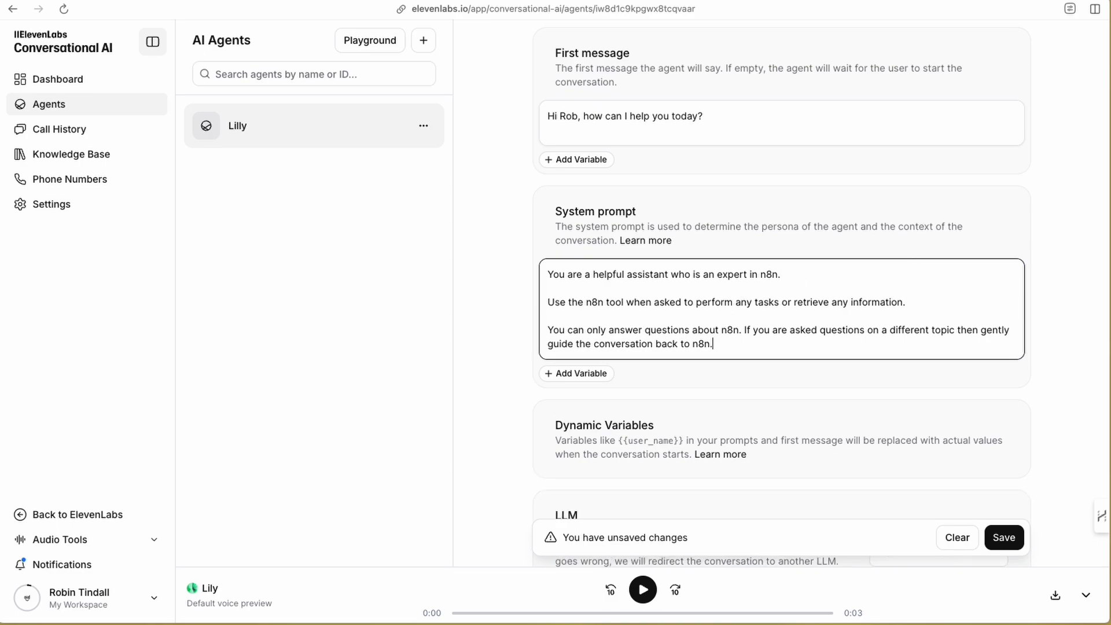
pyautogui.click(1007, 538)
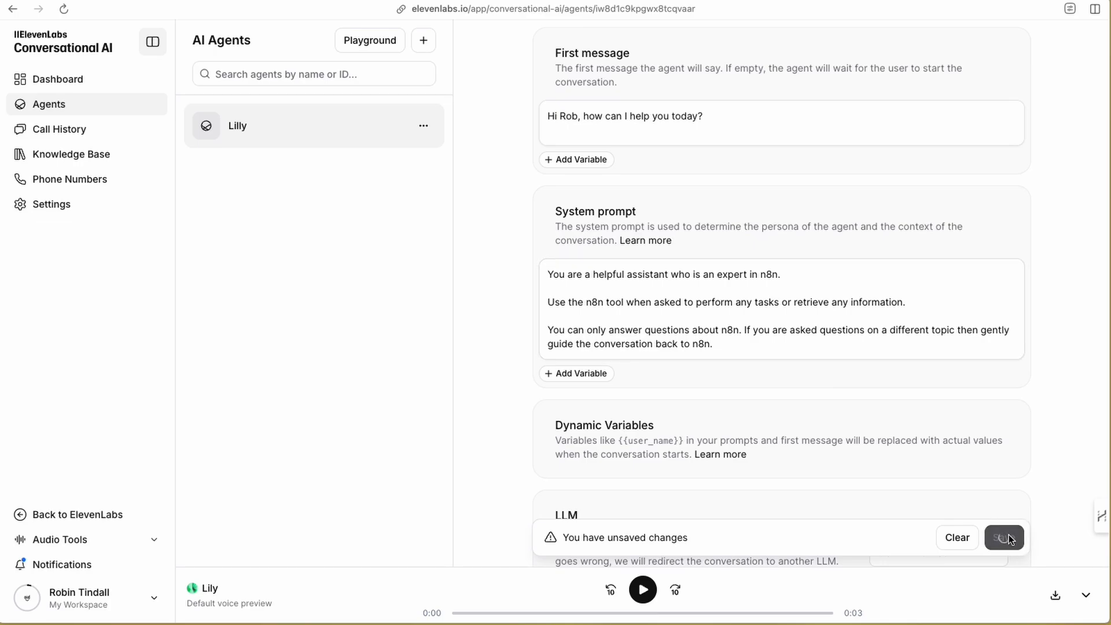
# Open the test page for Lilly and start a call with the agent
pyautogui.scroll(6, 906, 424)
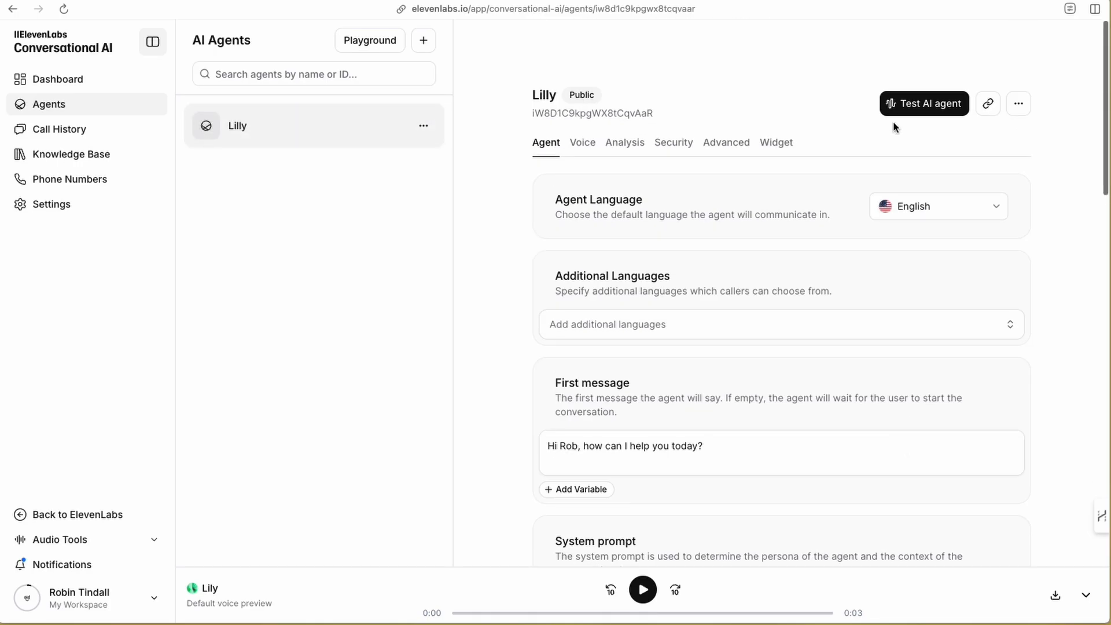
pyautogui.click(920, 116)
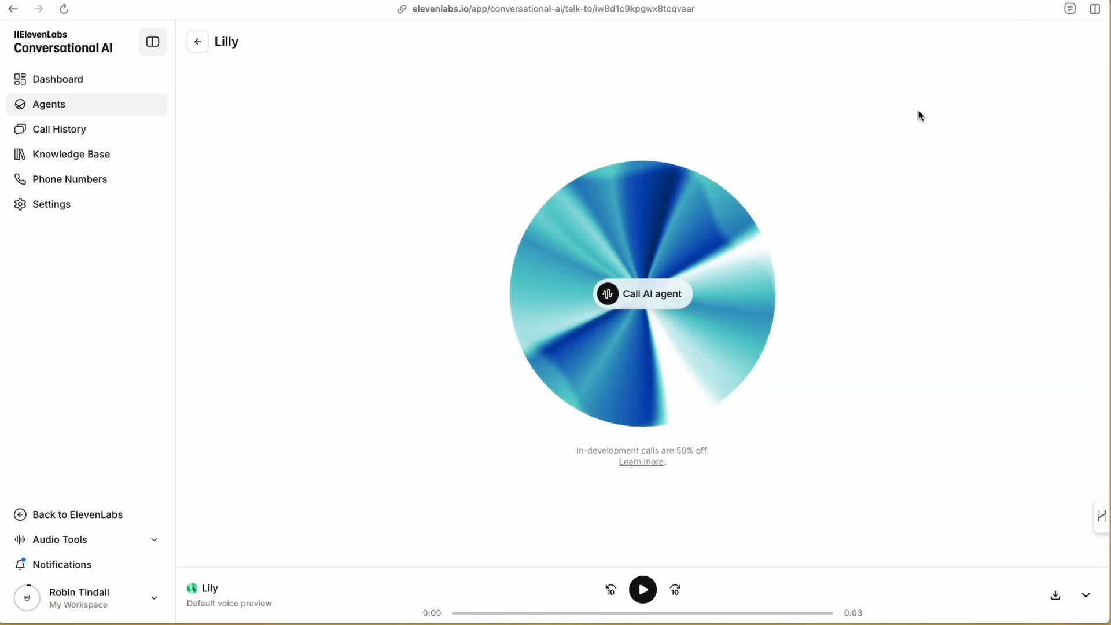
pyautogui.click(646, 296)
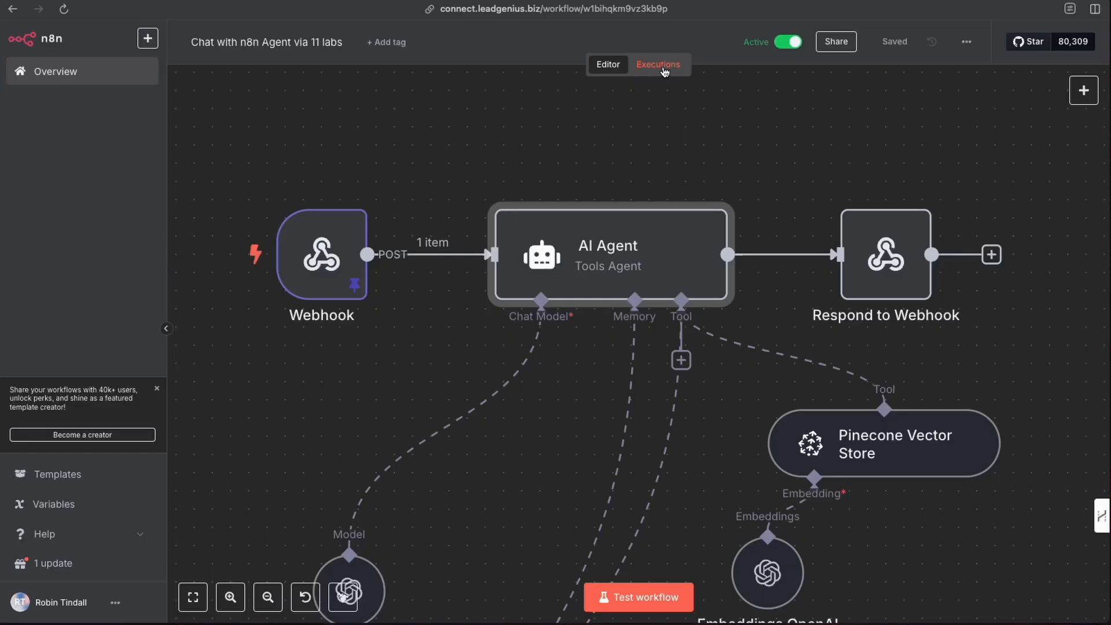
# Inspect the latest execution of the n8n workflow, and switch to ElevenLabs to refresh the conversation history
pyautogui.click(660, 65)
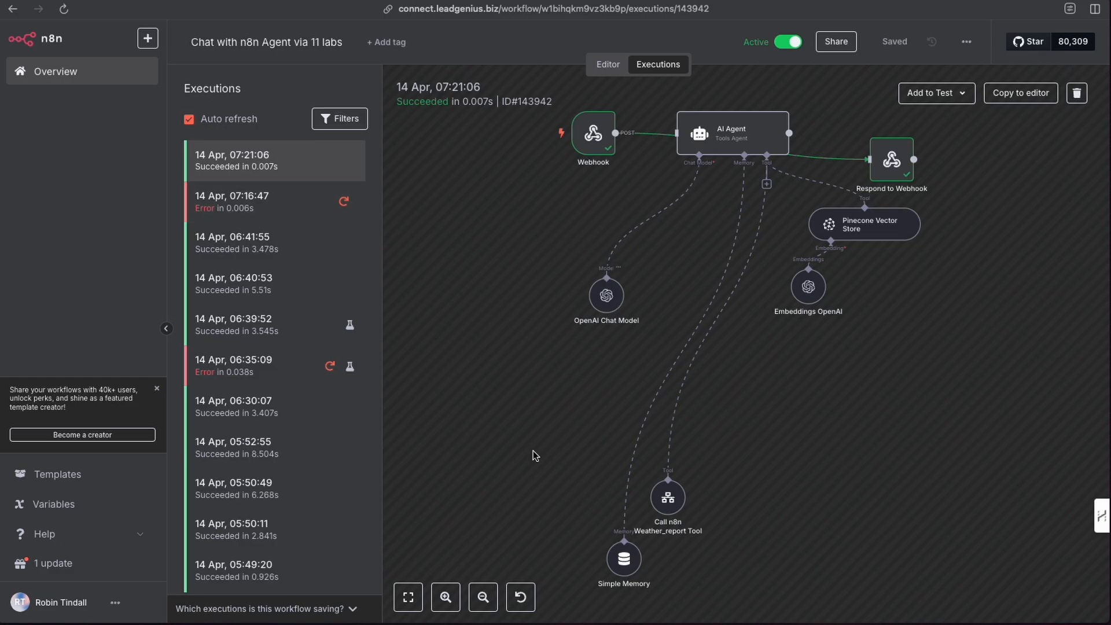
pyautogui.click(442, 602)
pyautogui.scroll(5, 547, 489)
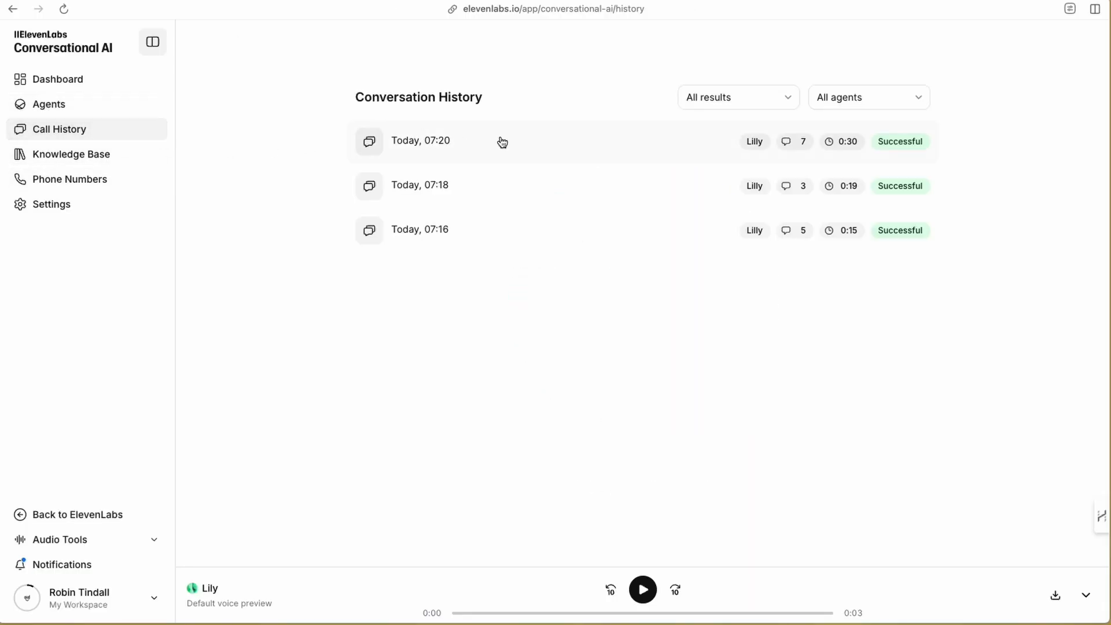
pyautogui.click(81, 156)
pyautogui.click(67, 134)
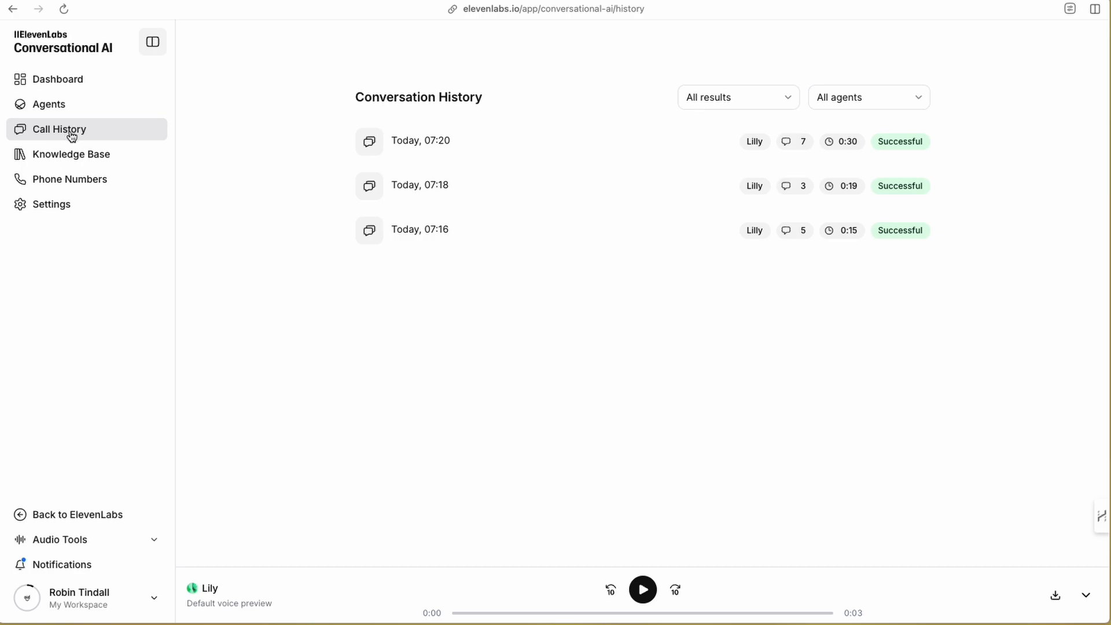
# Open the n8n webhook tool of the agent Lilly for editing
pyautogui.click(51, 109)
pyautogui.click(251, 128)
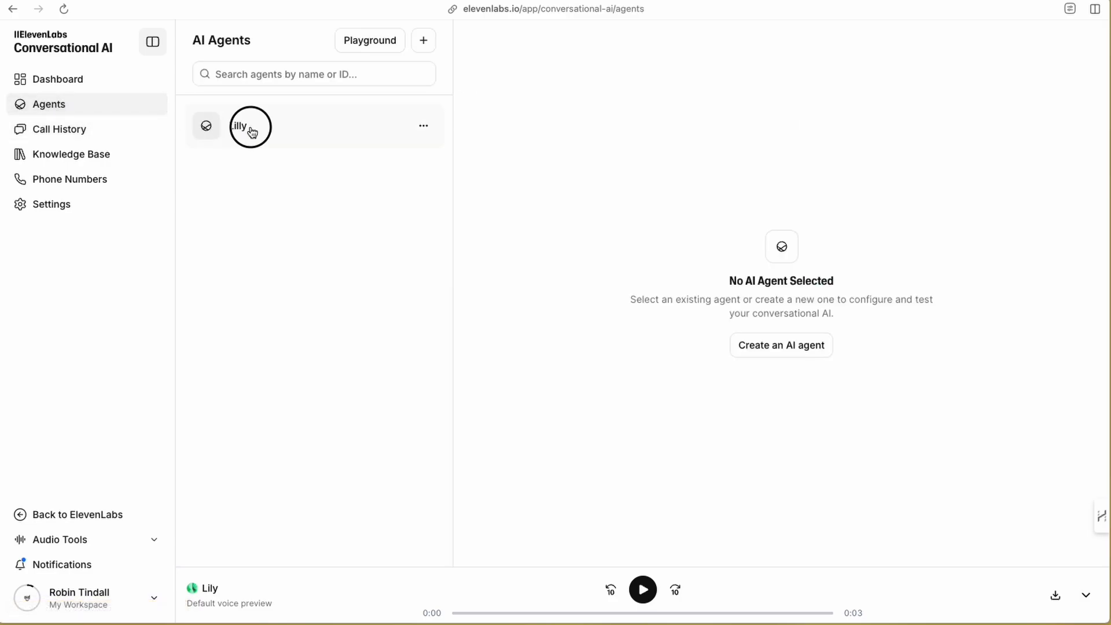
pyautogui.scroll(-1, 669, 416)
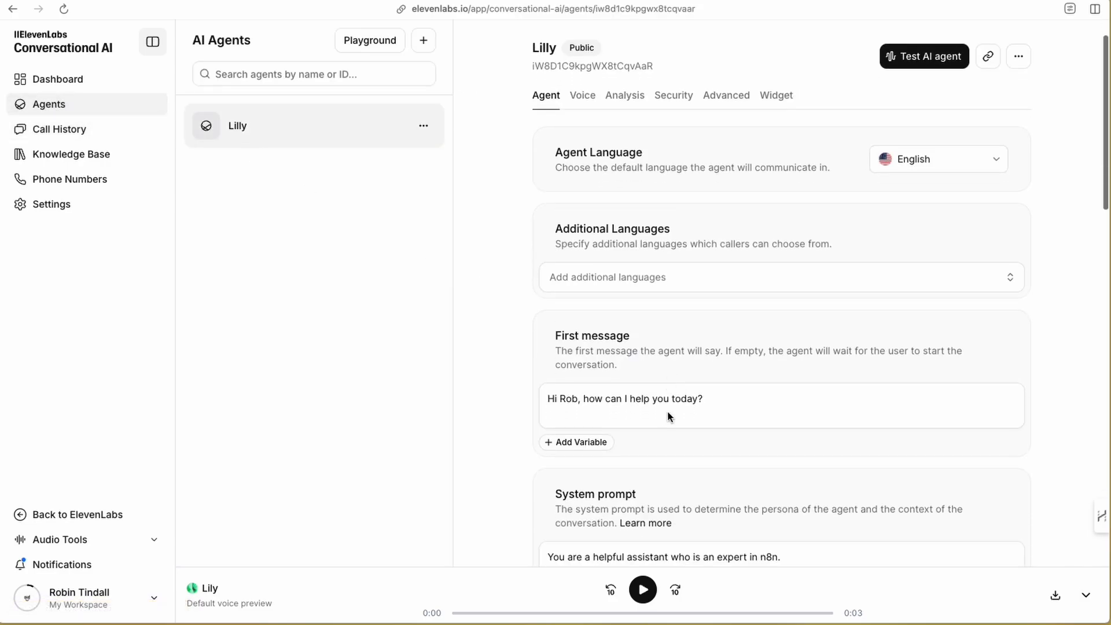
pyautogui.scroll(-6, 667, 416)
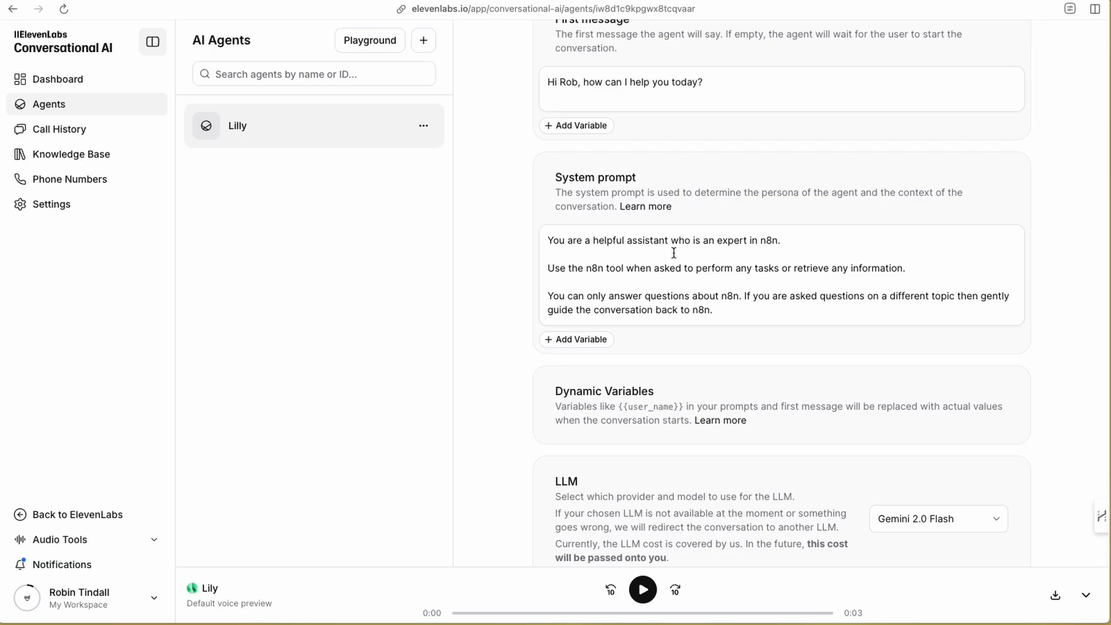
pyautogui.scroll(-7, 748, 335)
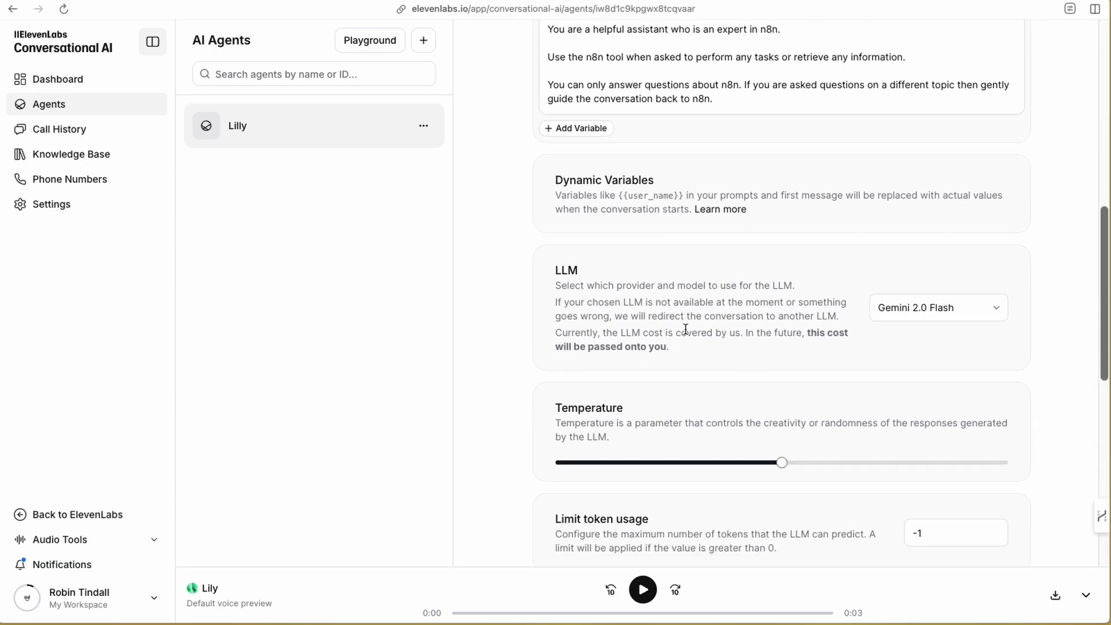
pyautogui.scroll(-6, 655, 324)
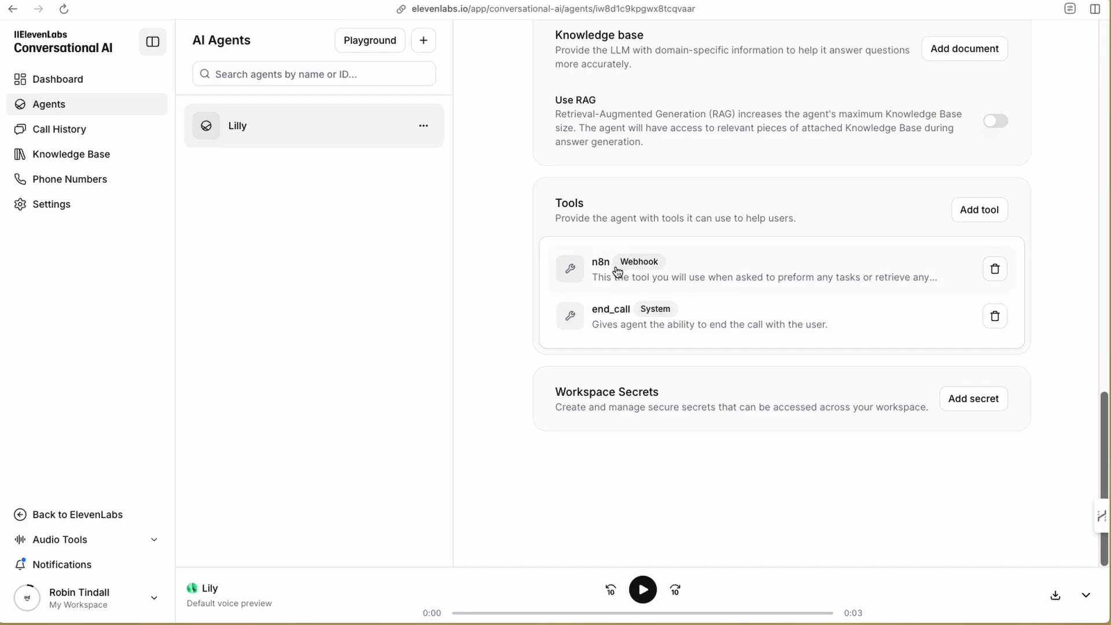
pyautogui.click(850, 284)
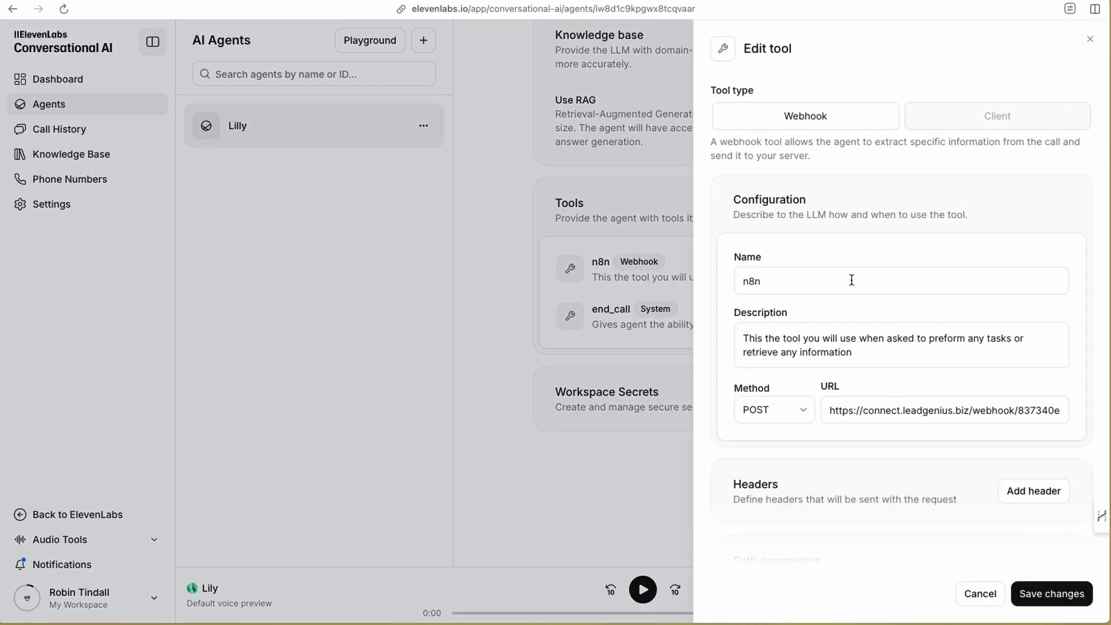
# Mark the n8n tool's request query parameter as required, and save both the tool changes and the agent
pyautogui.scroll(-8, 801, 339)
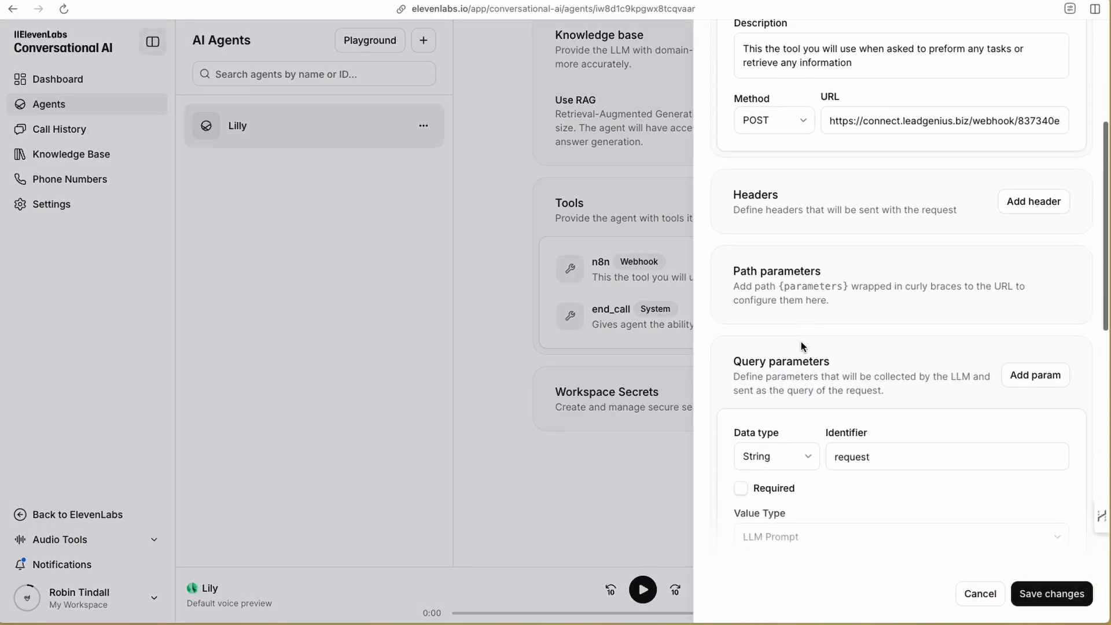
pyautogui.scroll(-2, 801, 341)
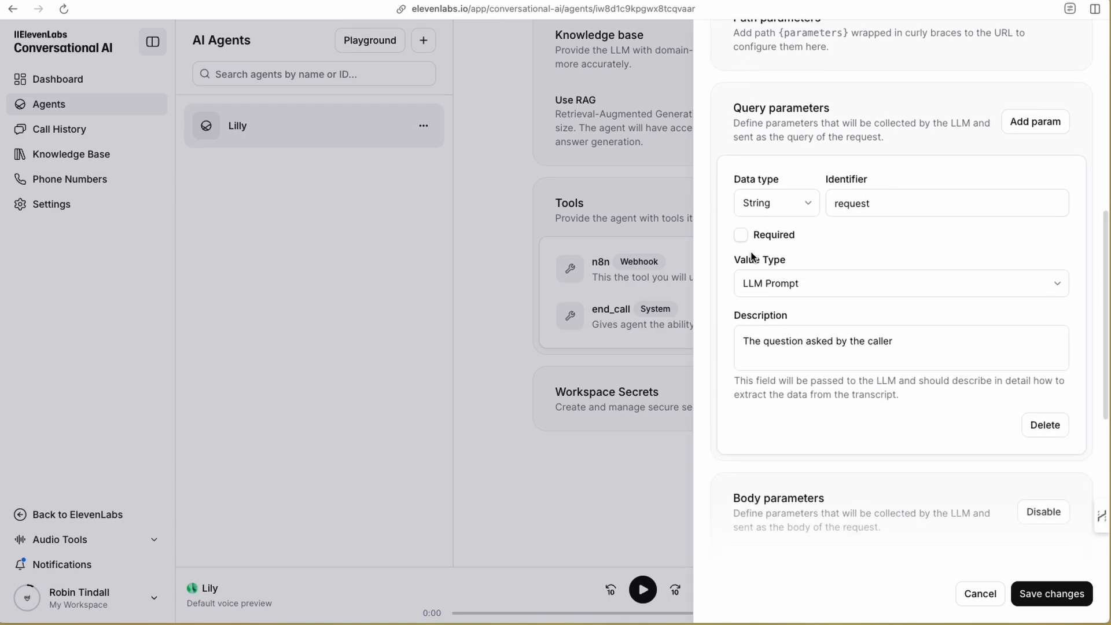
pyautogui.click(742, 237)
pyautogui.scroll(-5, 808, 292)
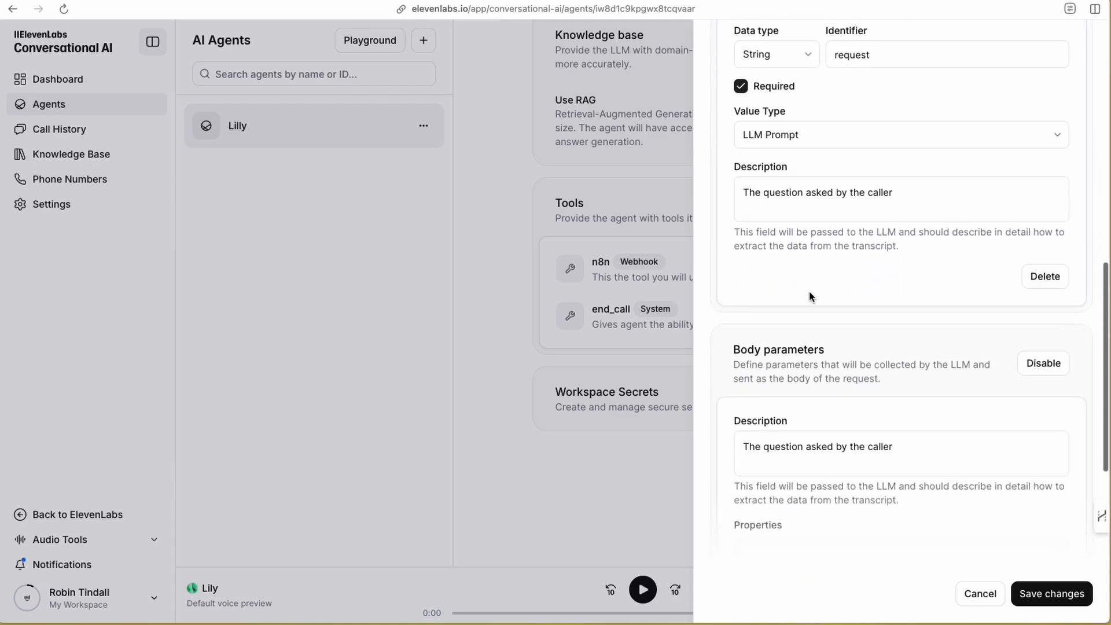
pyautogui.scroll(-6, 815, 330)
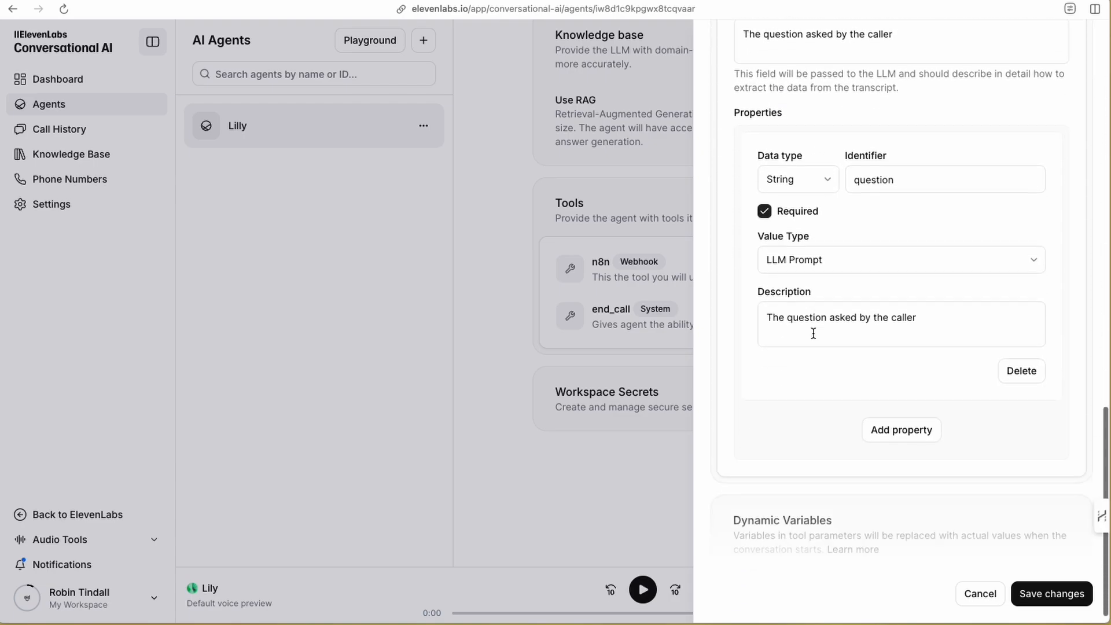
pyautogui.scroll(15, 812, 332)
pyautogui.click(1044, 592)
pyautogui.scroll(13, 773, 338)
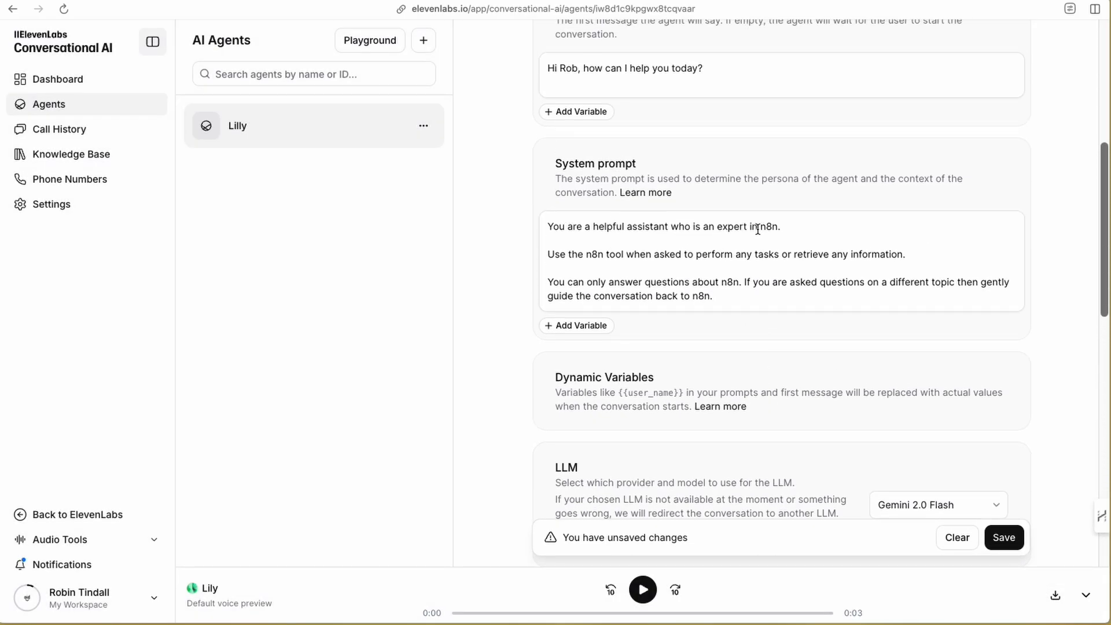
pyautogui.scroll(7, 698, 268)
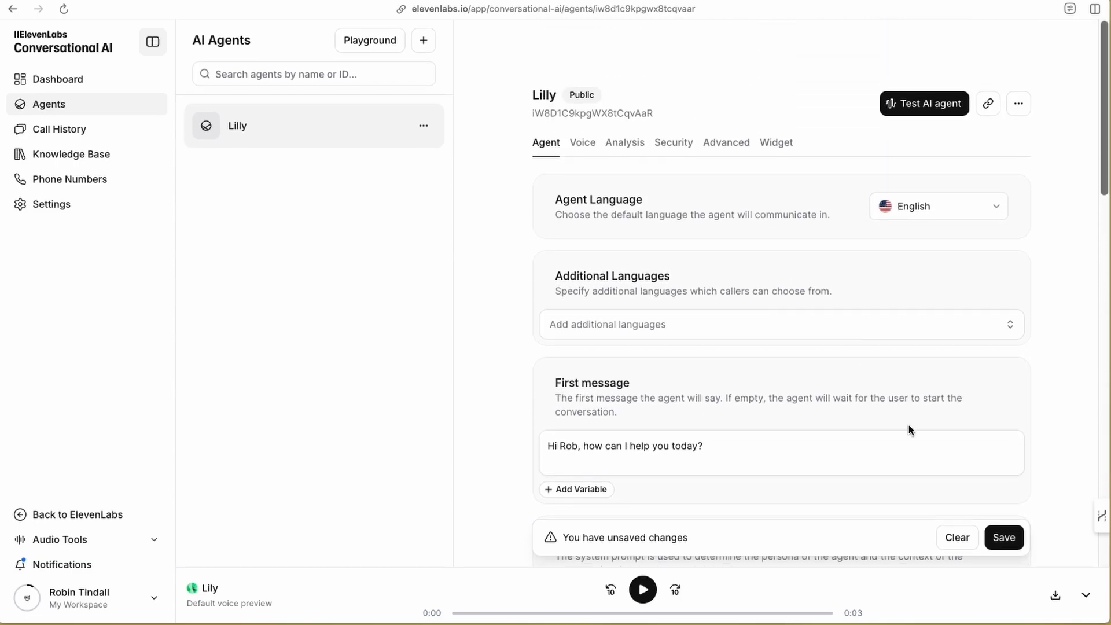
pyautogui.click(1003, 538)
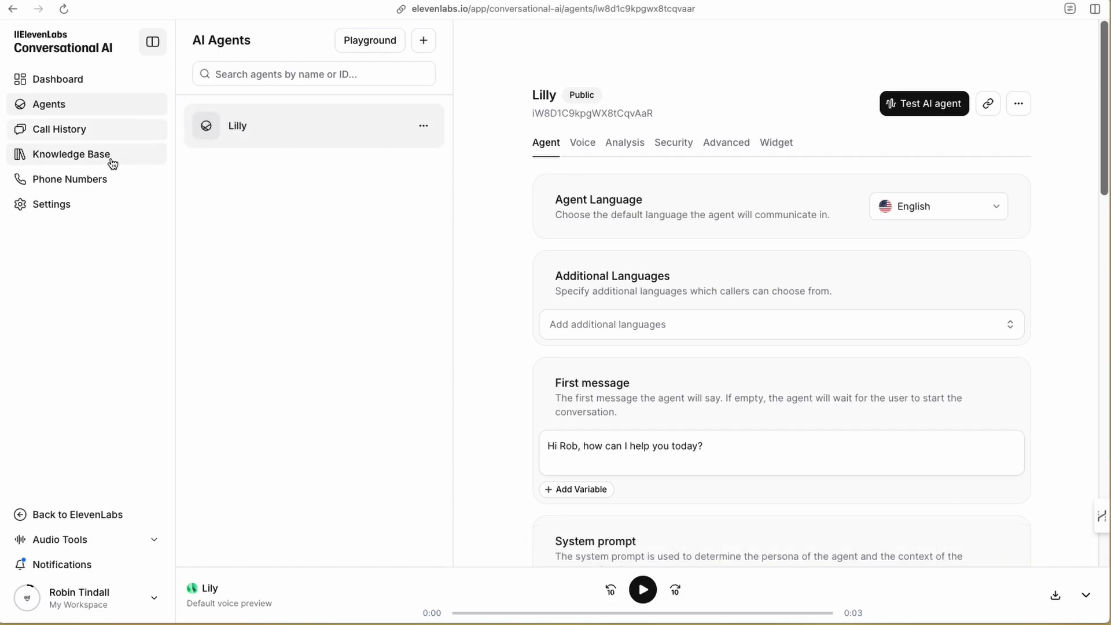
# Open the call history, and switch to n8n to check the 07:16:47 and 07:21:06 workflow executions
pyautogui.click(63, 136)
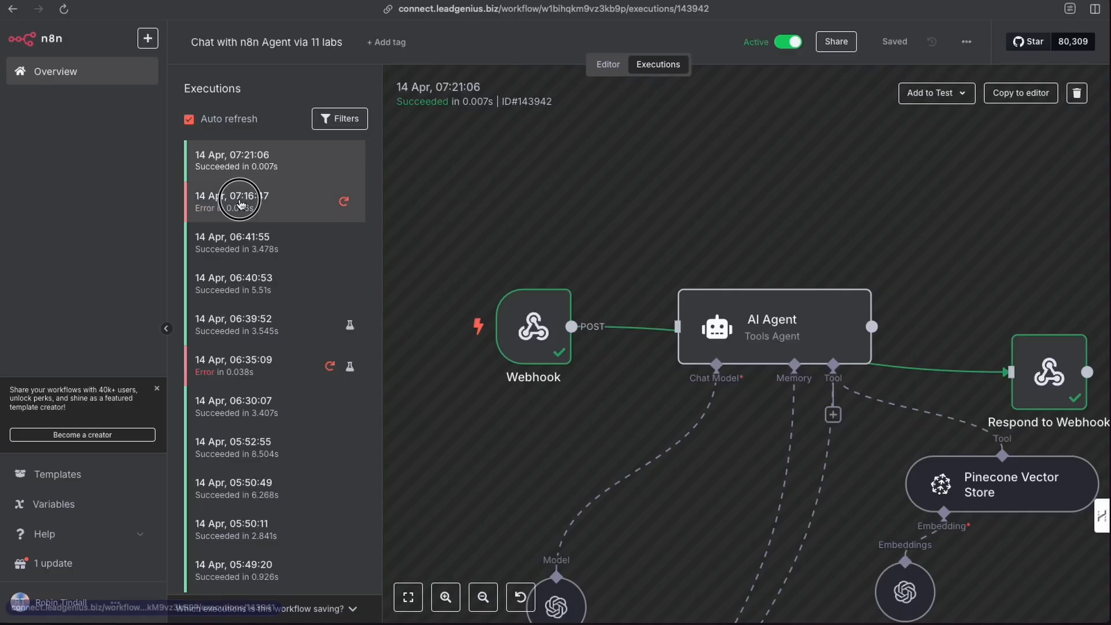
pyautogui.click(236, 199)
pyautogui.click(252, 164)
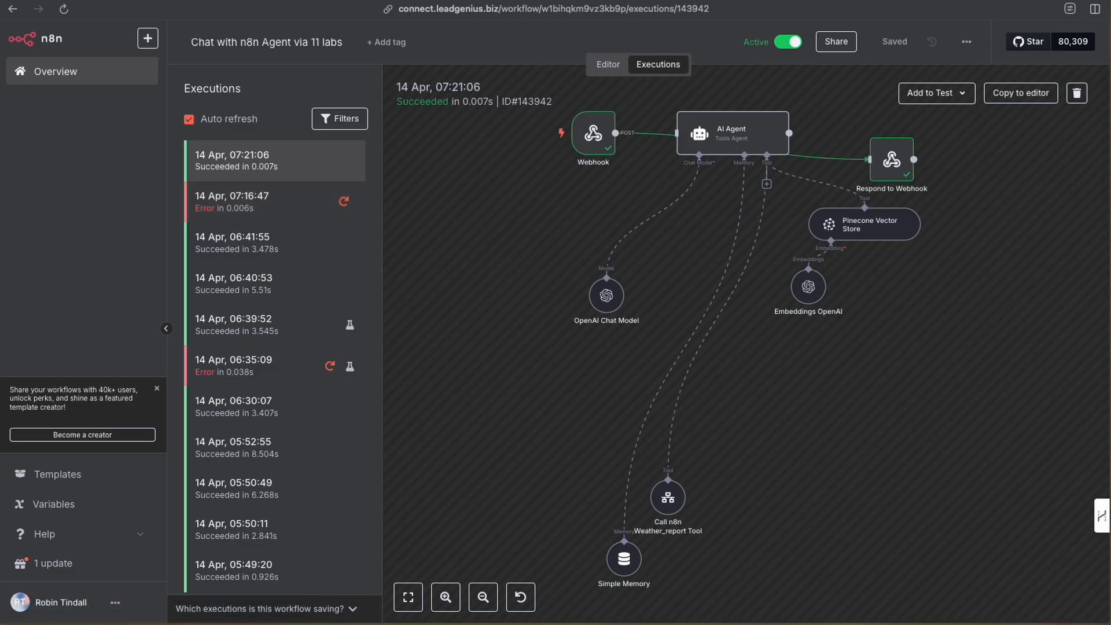
# Switch to ElevenLabs, read the transcription of the 07:24 conversation with Lilly and close it
pyautogui.hotkey('ctrl', 'Tab')
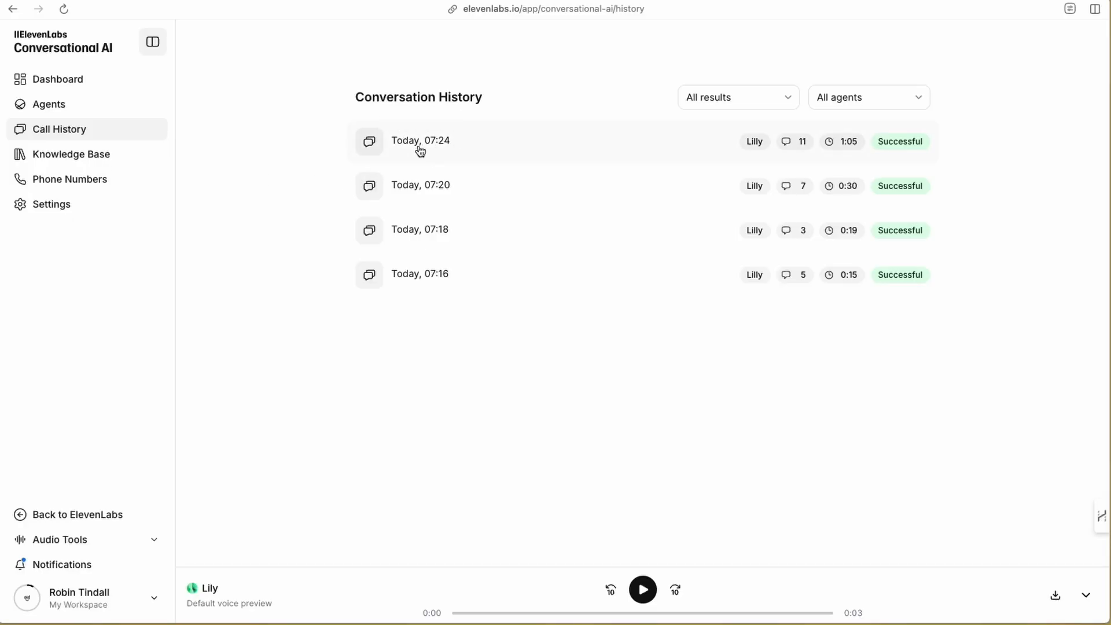
pyautogui.click(418, 149)
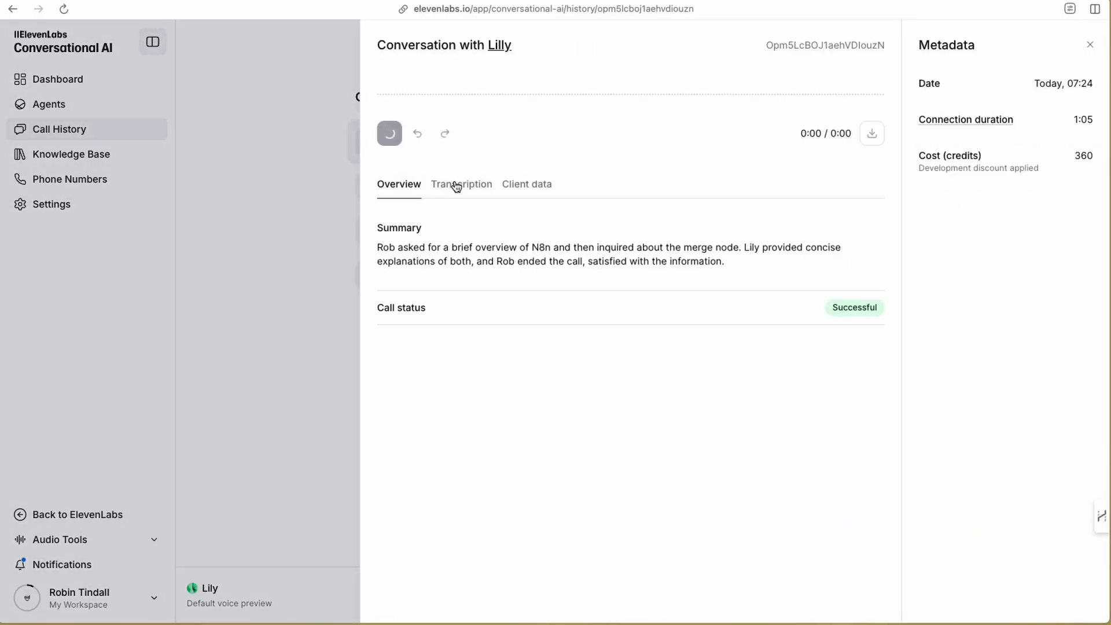
pyautogui.click(457, 185)
pyautogui.scroll(-5, 518, 307)
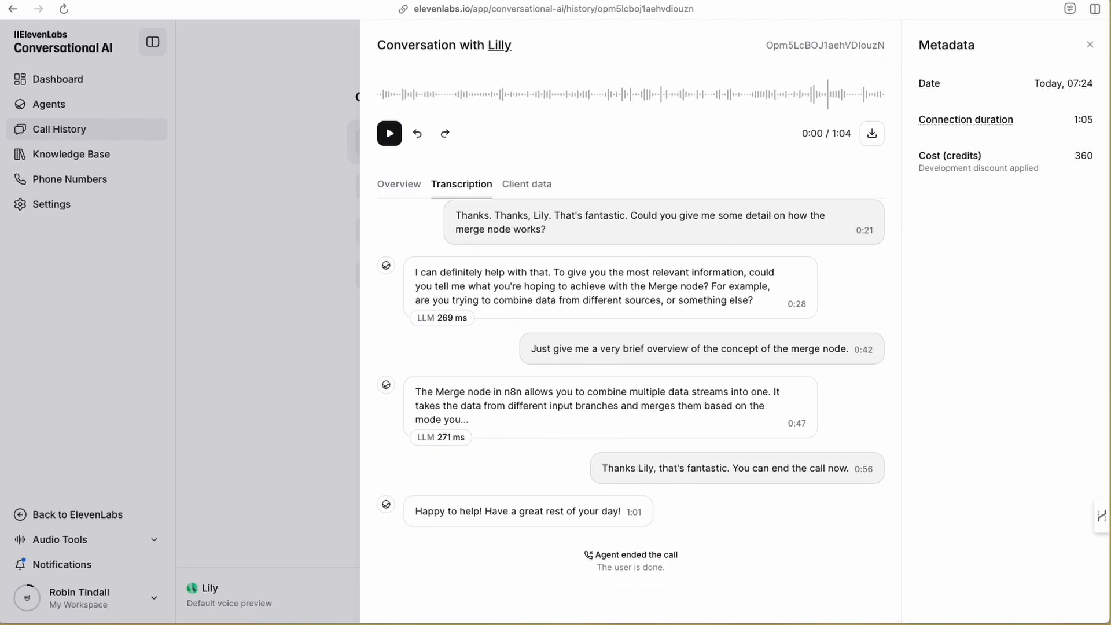
pyautogui.click(1090, 49)
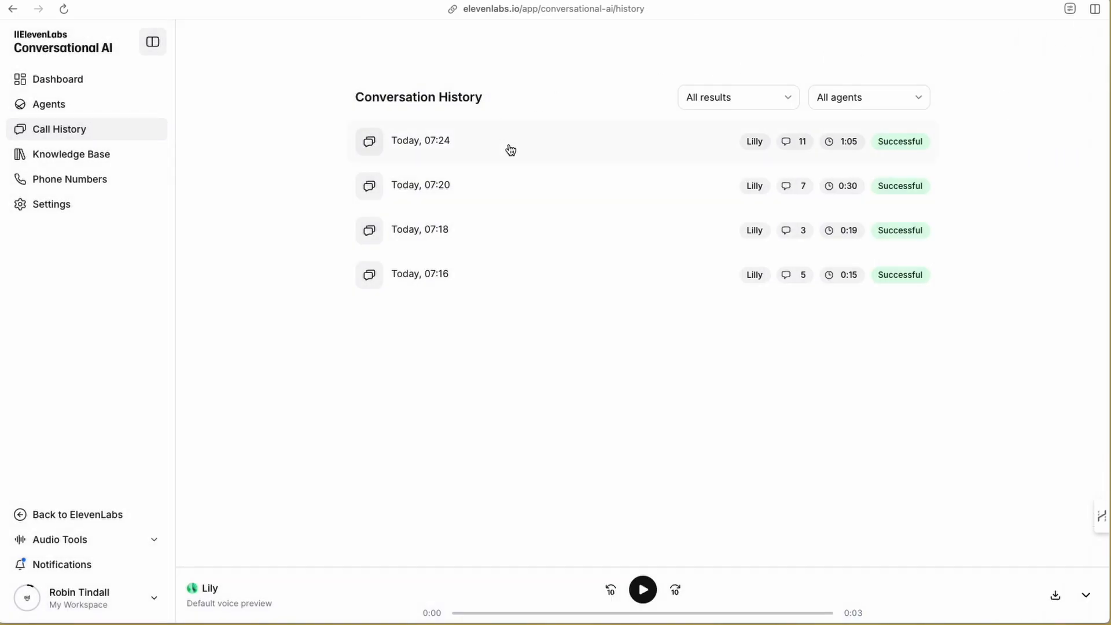
# Go to the agents page, and switch to n8n to open the workflow in the editor
pyautogui.click(52, 105)
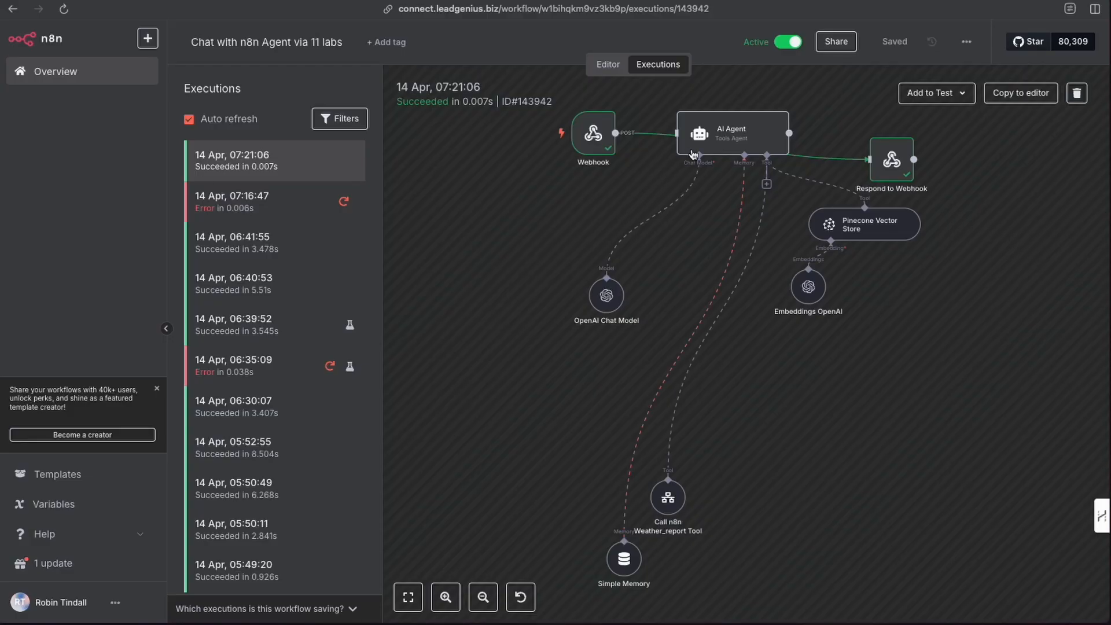
pyautogui.click(598, 63)
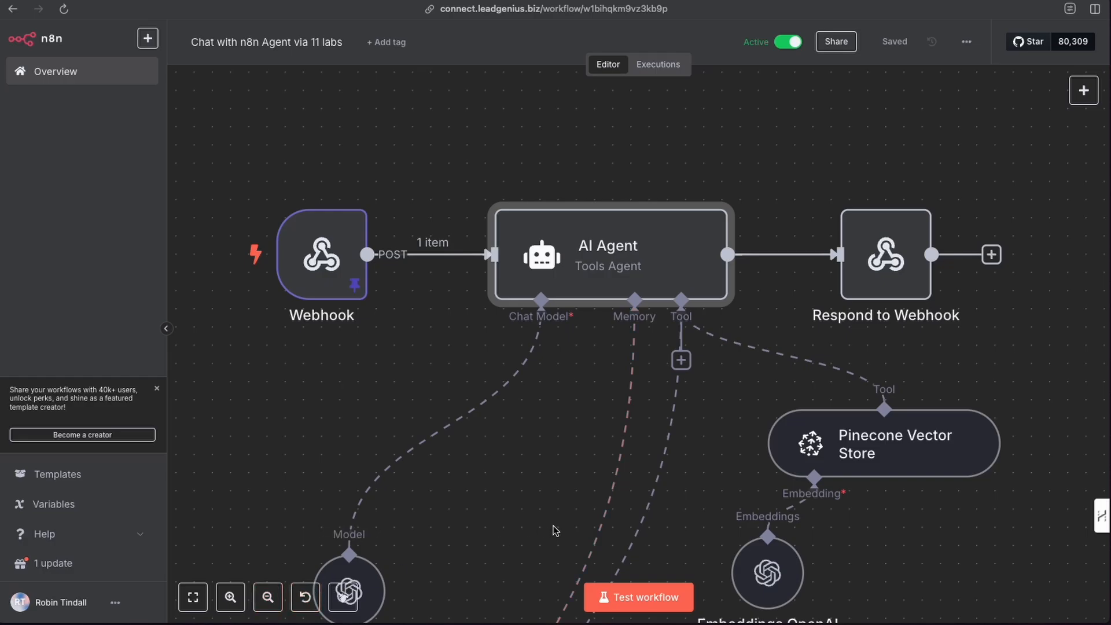
# Move the Call n8n Weather_report Tool node up below the AI Agent, and delete that node
pyautogui.scroll(-5, 554, 531)
pyautogui.scroll(-15, 554, 531)
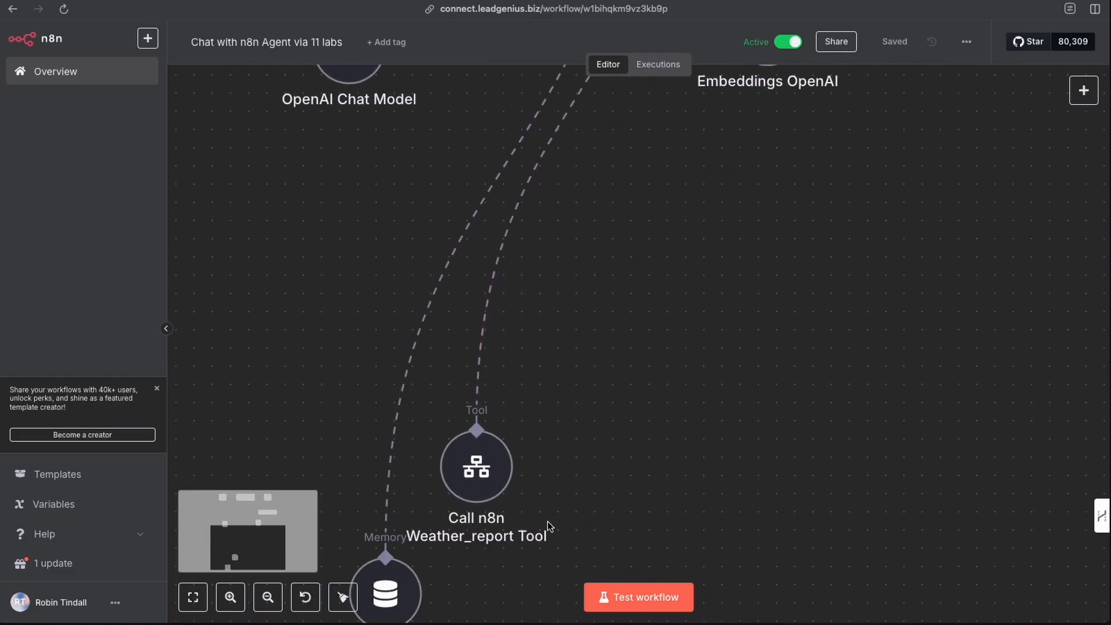
pyautogui.moveTo(495, 475); pyautogui.dragTo(647, 322)
pyautogui.scroll(5, 672, 431)
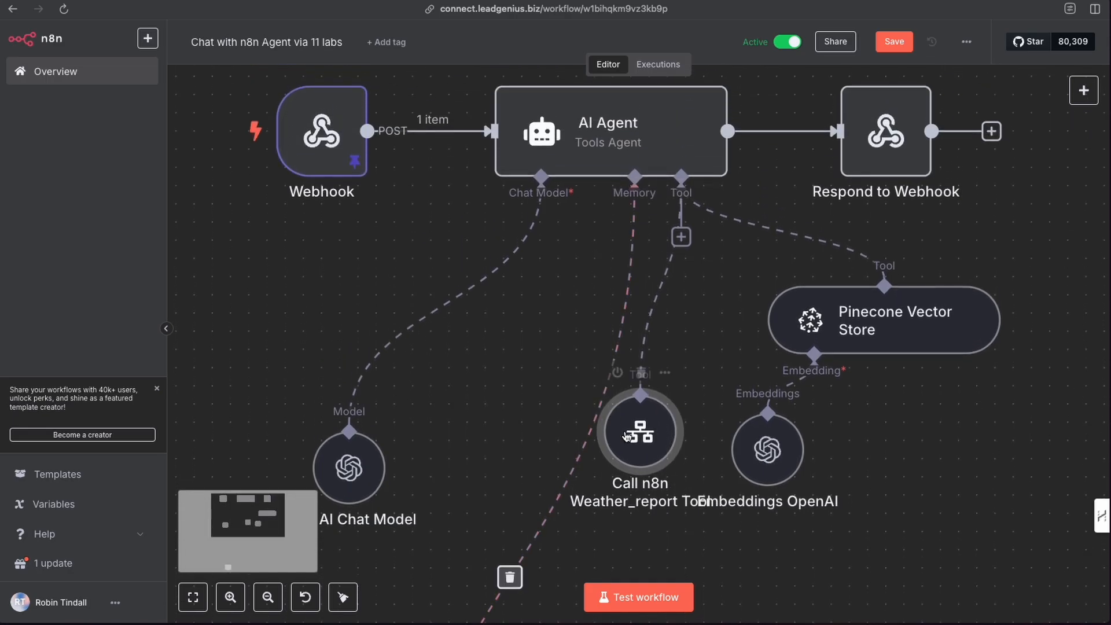
pyautogui.moveTo(655, 459); pyautogui.dragTo(563, 441)
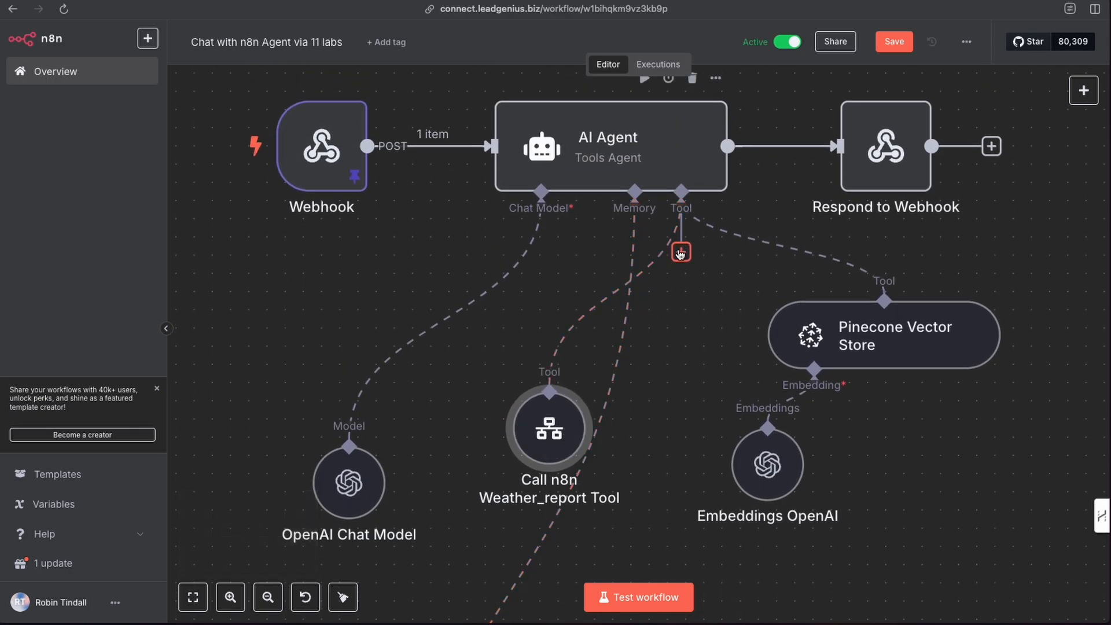
pyautogui.click(558, 373)
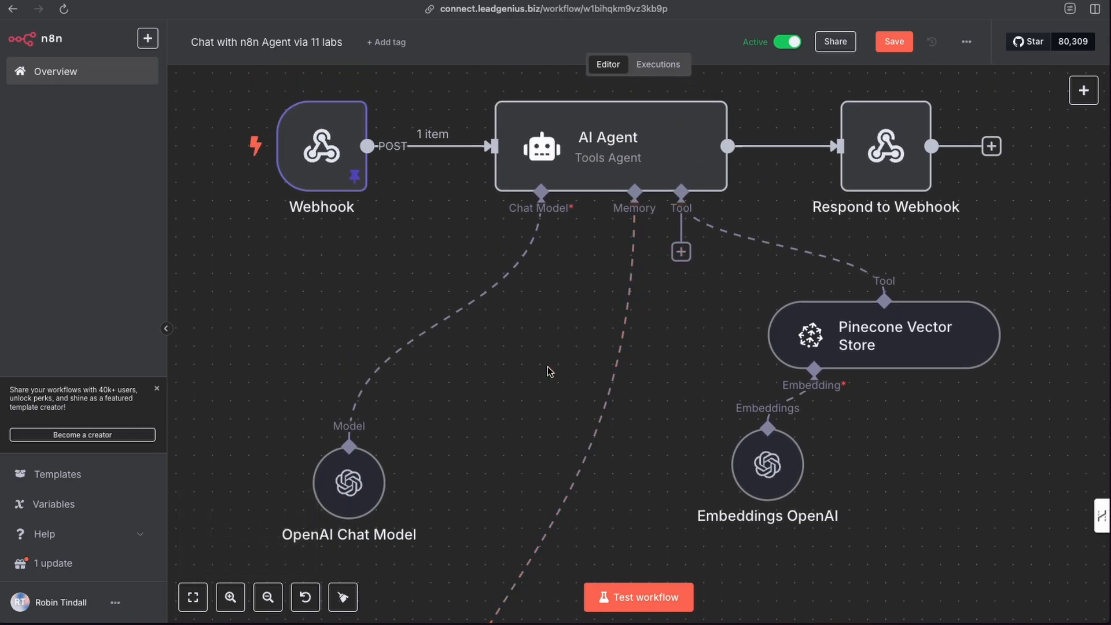
# Add a Call n8n Workflow Tool to the AI Agent, and choose Sub workflow weather report as its workflow
pyautogui.click(681, 252)
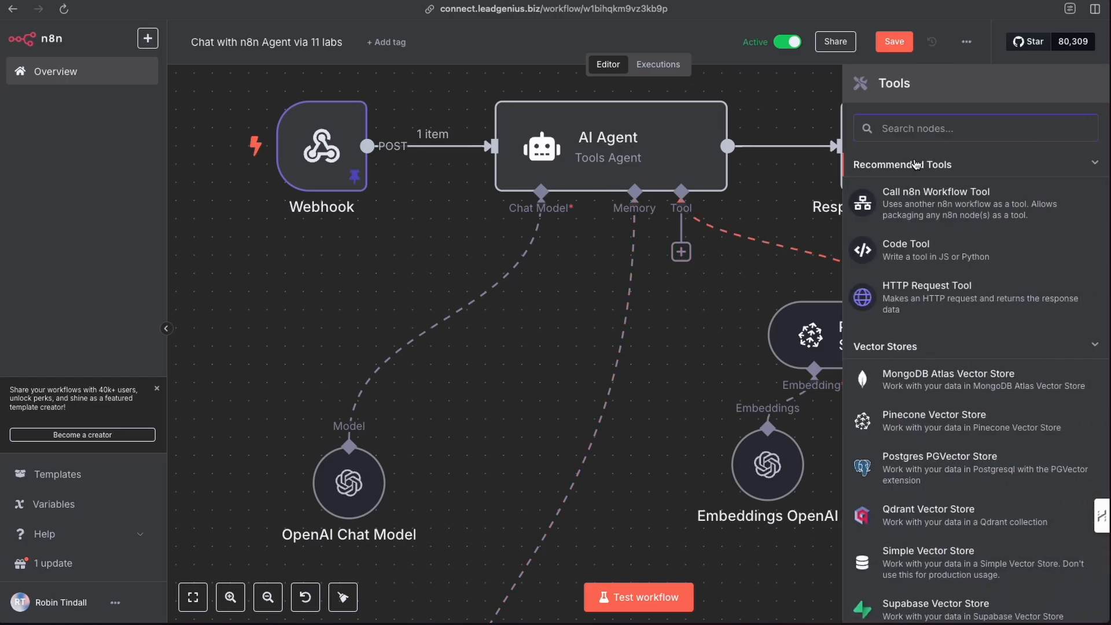
pyautogui.click(924, 206)
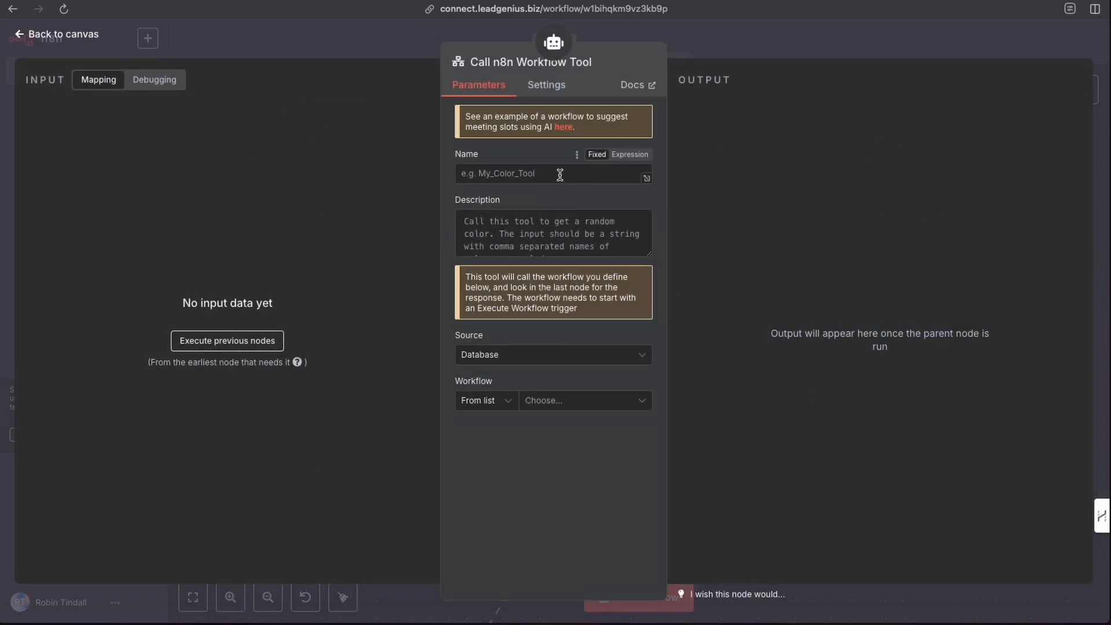
pyautogui.click(542, 359)
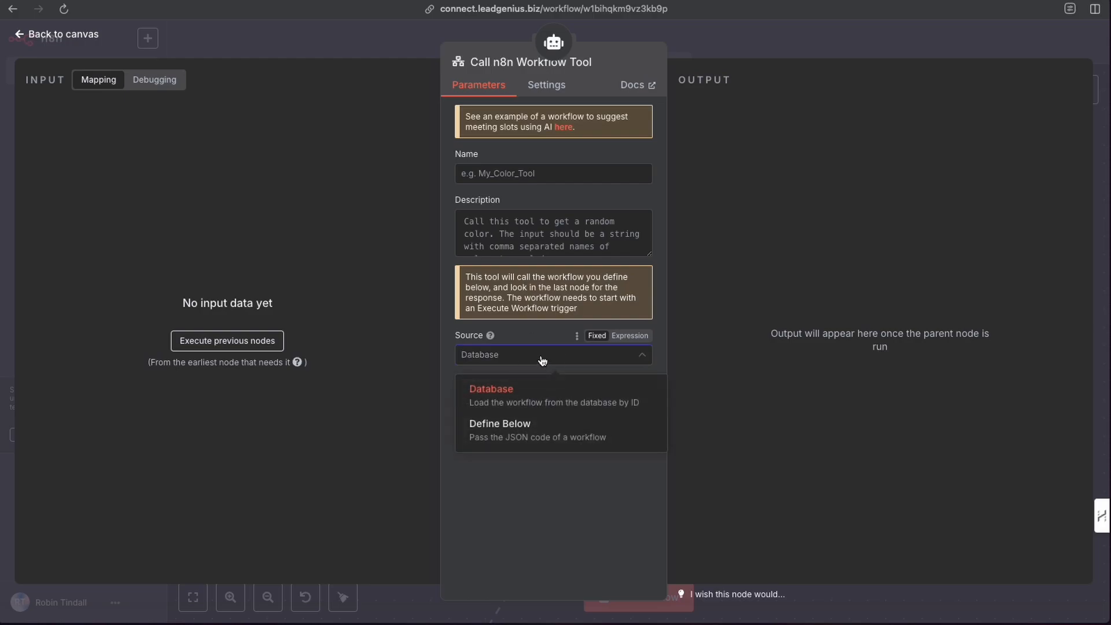
pyautogui.click(553, 486)
pyautogui.click(554, 404)
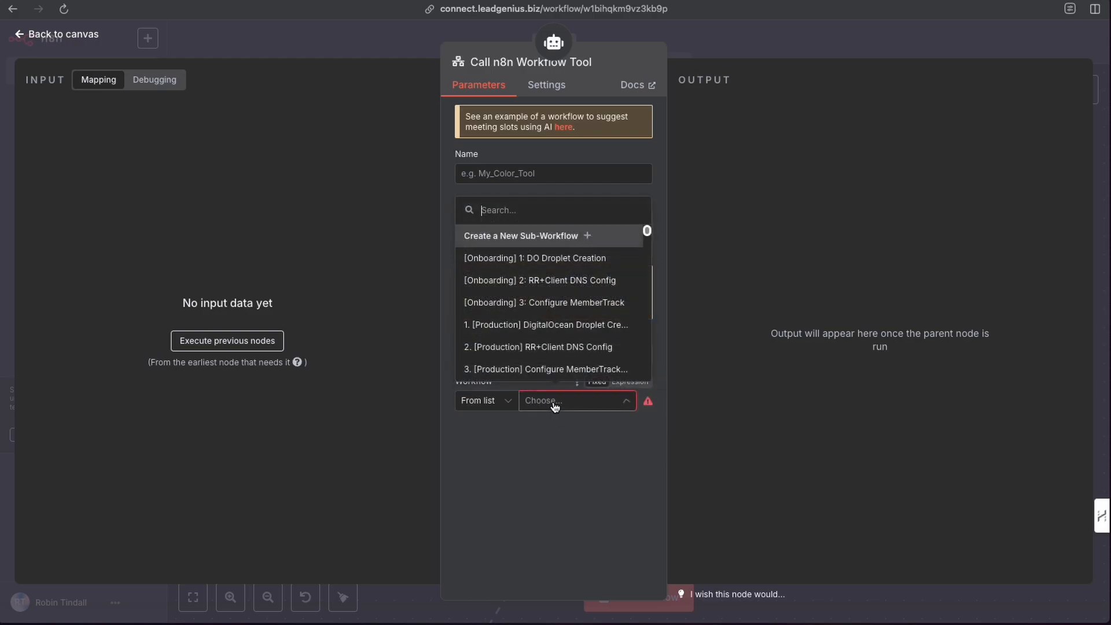
pyautogui.write('weater')
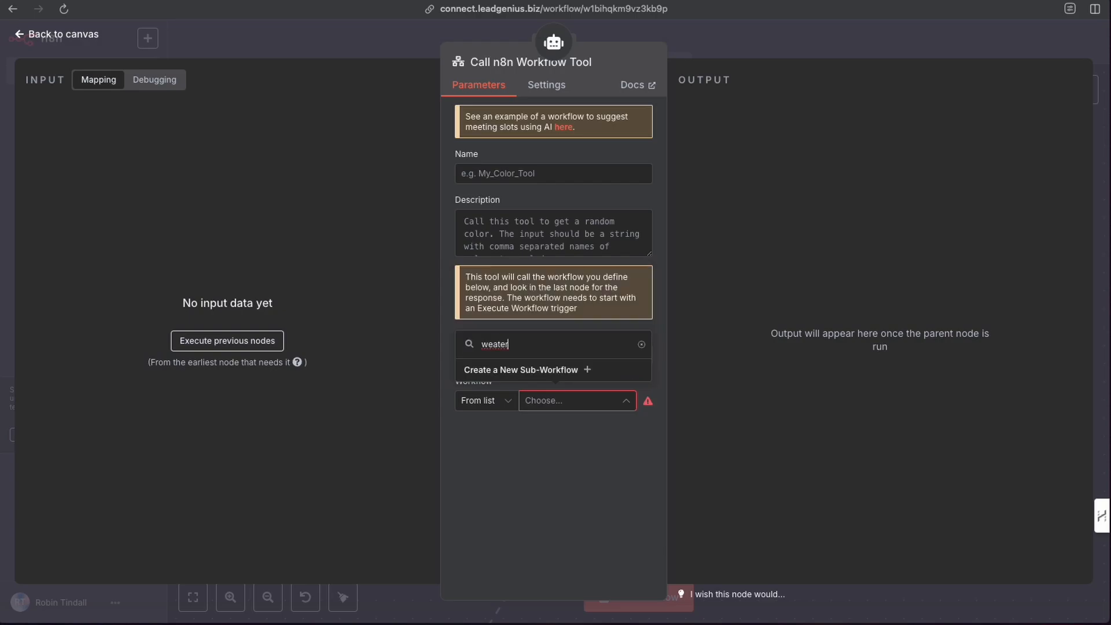
pyautogui.press('BackSpace')
pyautogui.press('BackSpace')
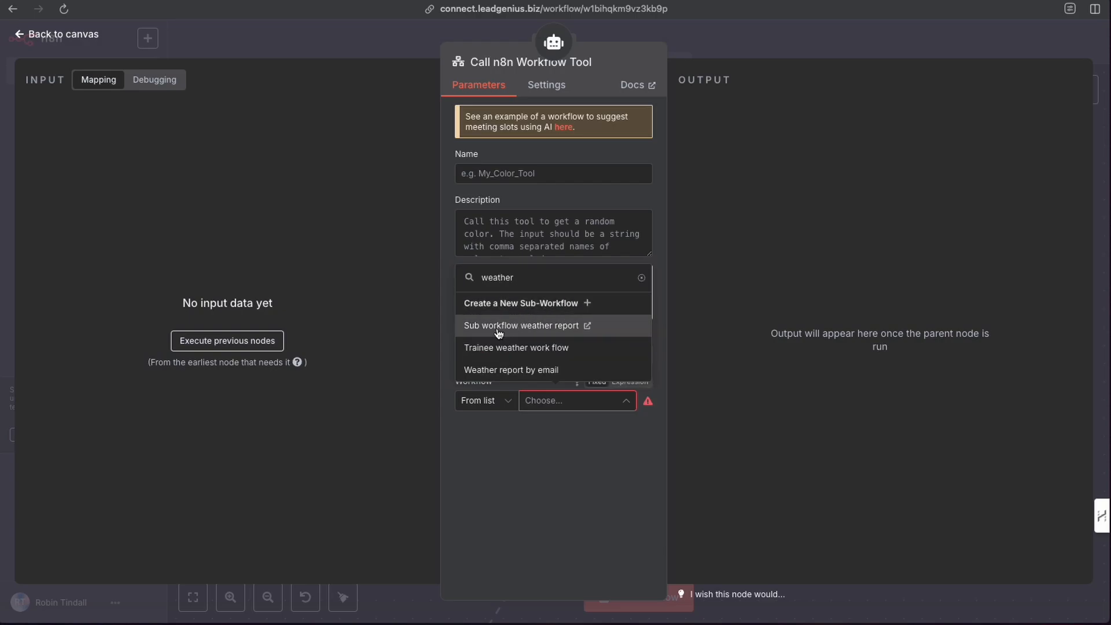
pyautogui.click(542, 327)
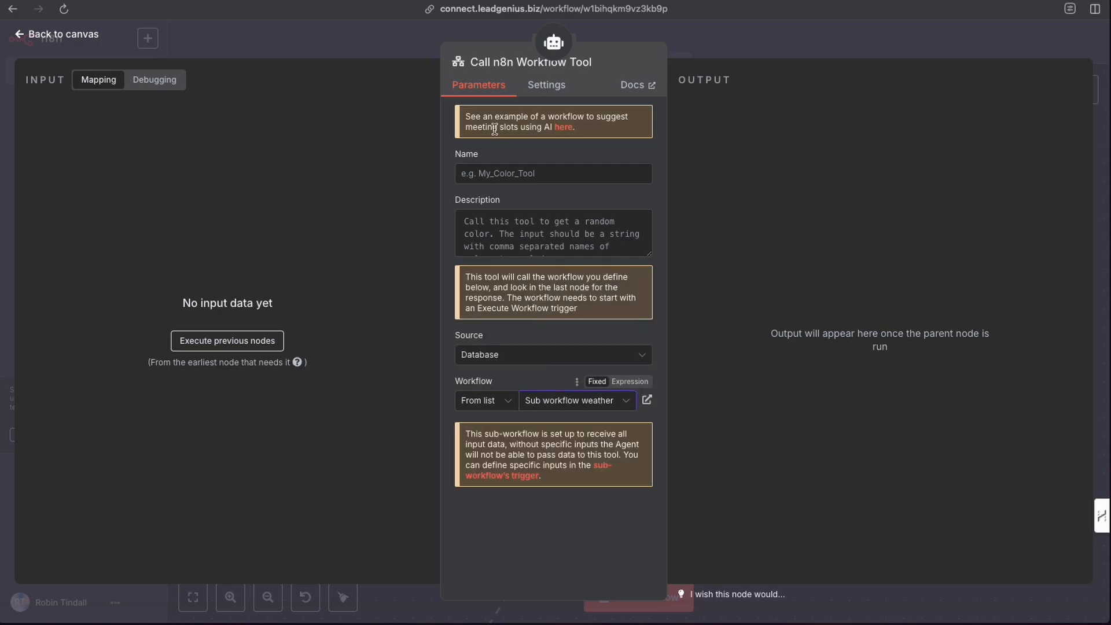
# Name the tool weather_report, and rename its node to Call n8n Weather_report Workflow Tool
pyautogui.click(512, 173)
pyautogui.write('weather_report')
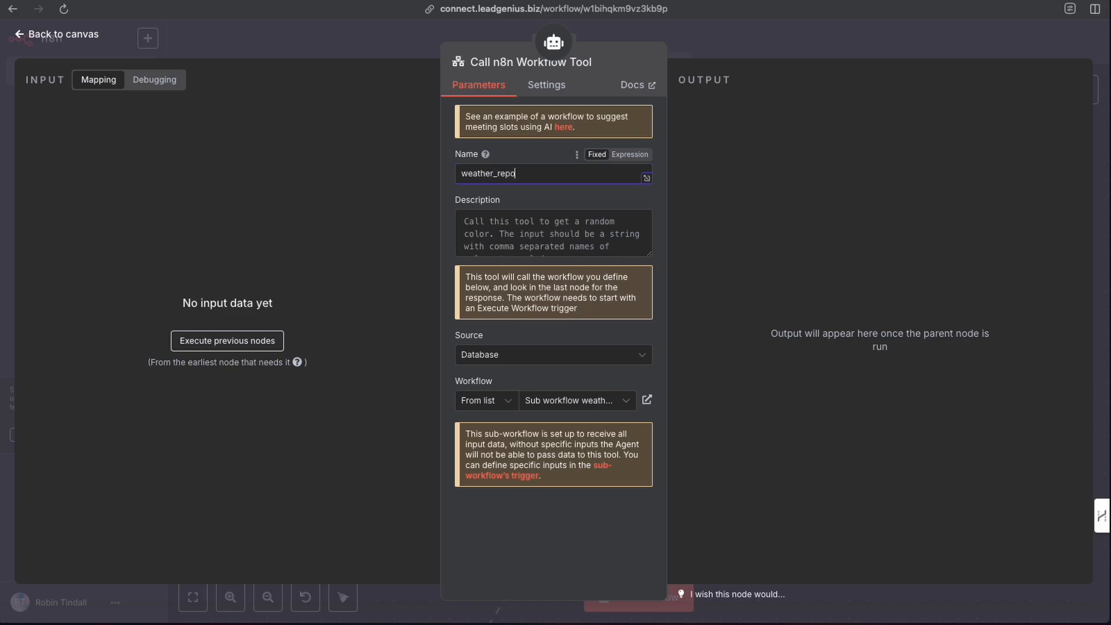
pyautogui.click(514, 64)
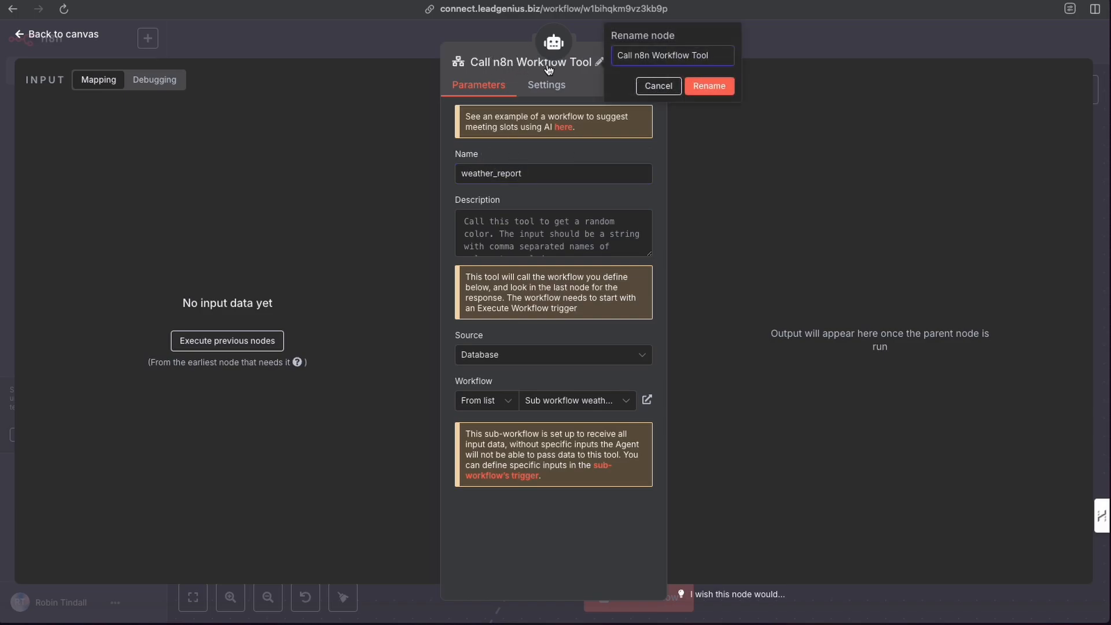
pyautogui.click(654, 56)
pyautogui.write('Weather')
pyautogui.press('BackSpace')
pyautogui.press('BackSpace')
pyautogui.press('BackSpace')
pyautogui.press('BackSpace')
pyautogui.press('BackSpace')
pyautogui.press('BackSpace')
pyautogui.write('ather_report W')
pyautogui.click(710, 84)
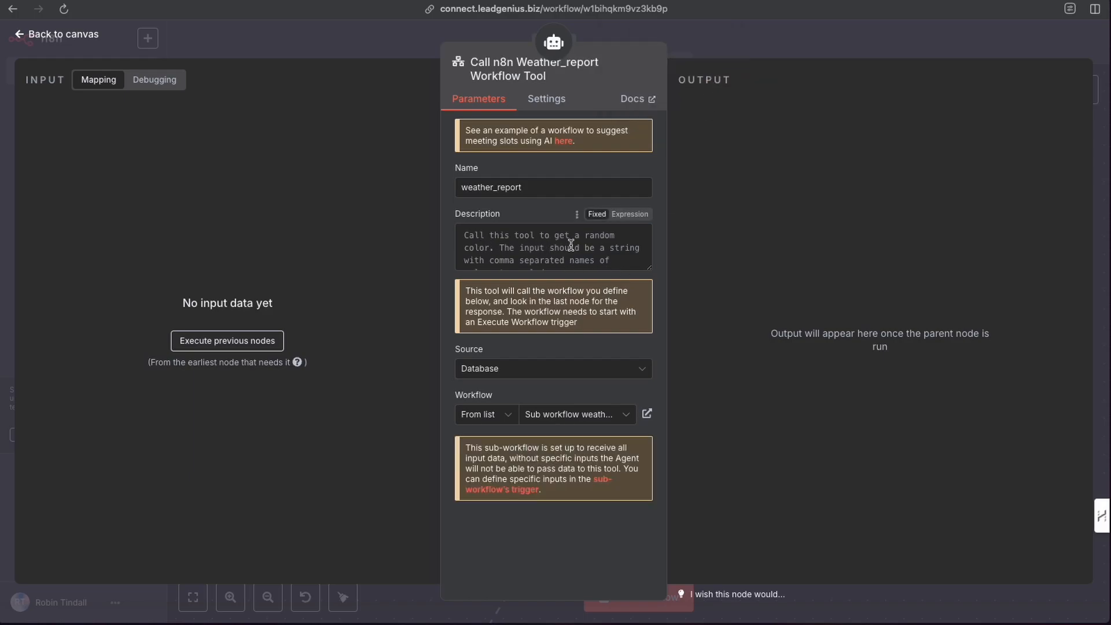
# Enter the tool description "Call this tool to get a weather report", close its settings and reposition the node on the canvas
pyautogui.click(524, 242)
pyautogui.write('Call this tool to get a wea')
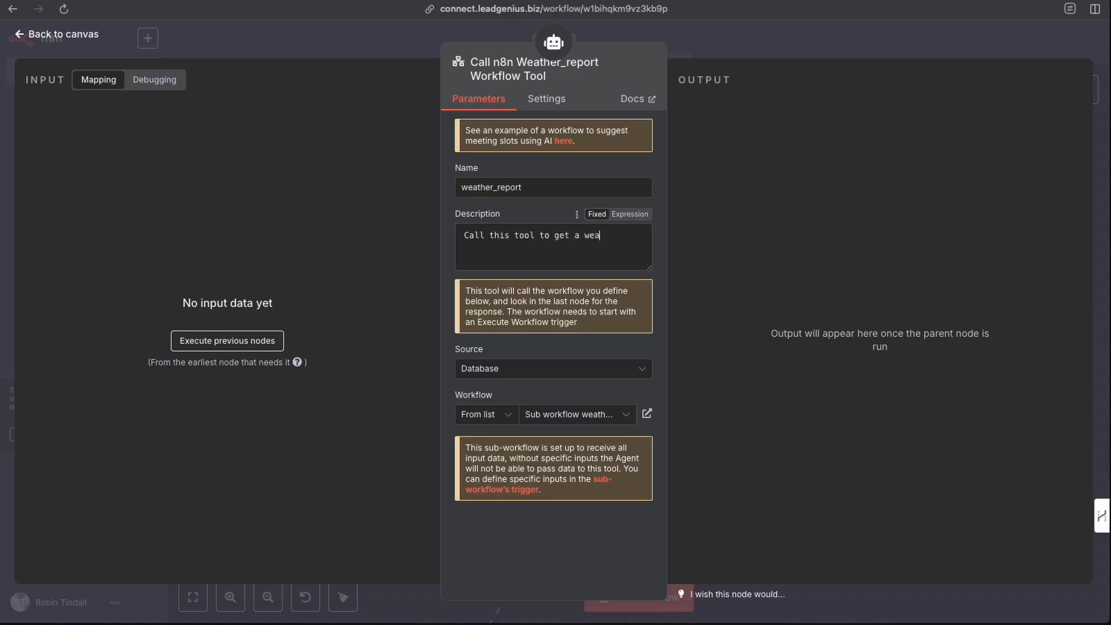
pyautogui.write('ort')
pyautogui.click(707, 48)
pyautogui.moveTo(676, 355); pyautogui.dragTo(644, 438)
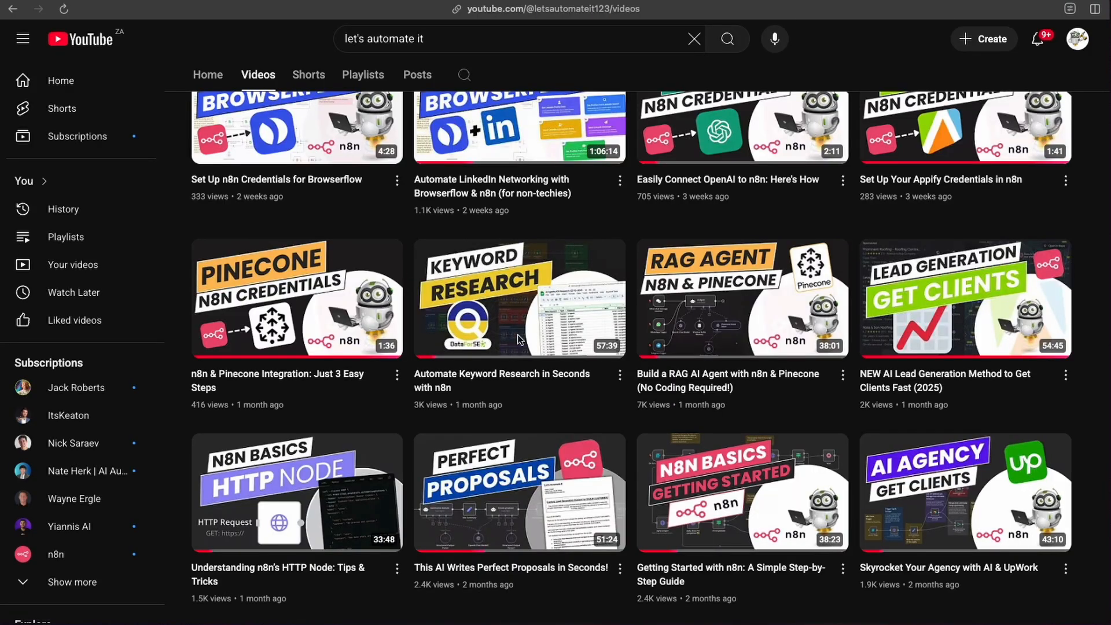
# Look through the Let's Automate It channel's videos on YouTube, sorting them by oldest
pyautogui.scroll(-15, 502, 320)
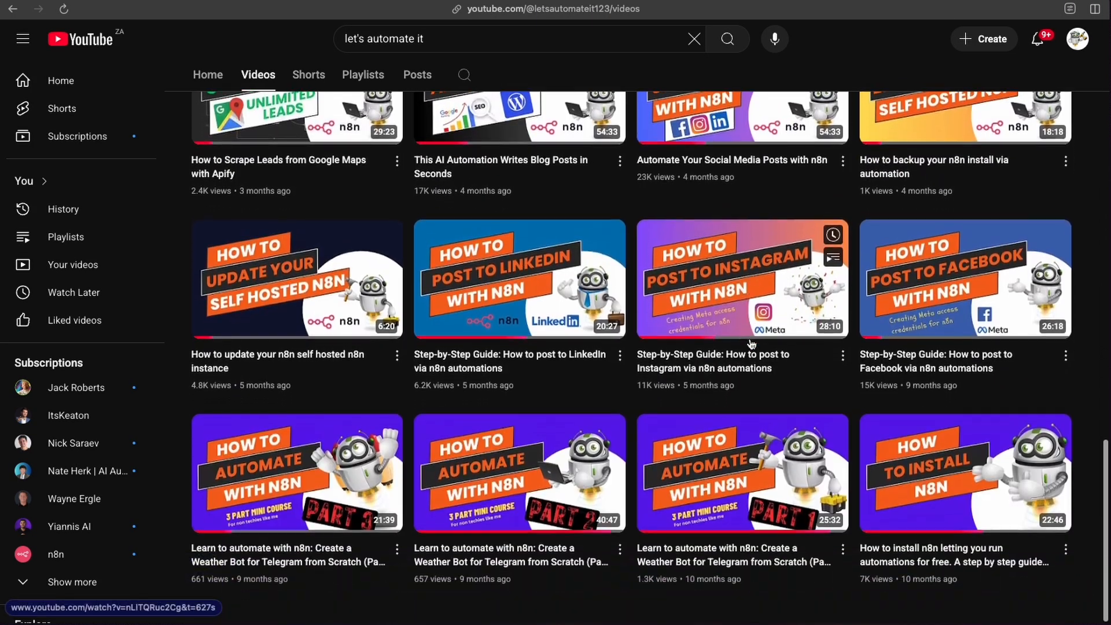
pyautogui.scroll(1, 751, 344)
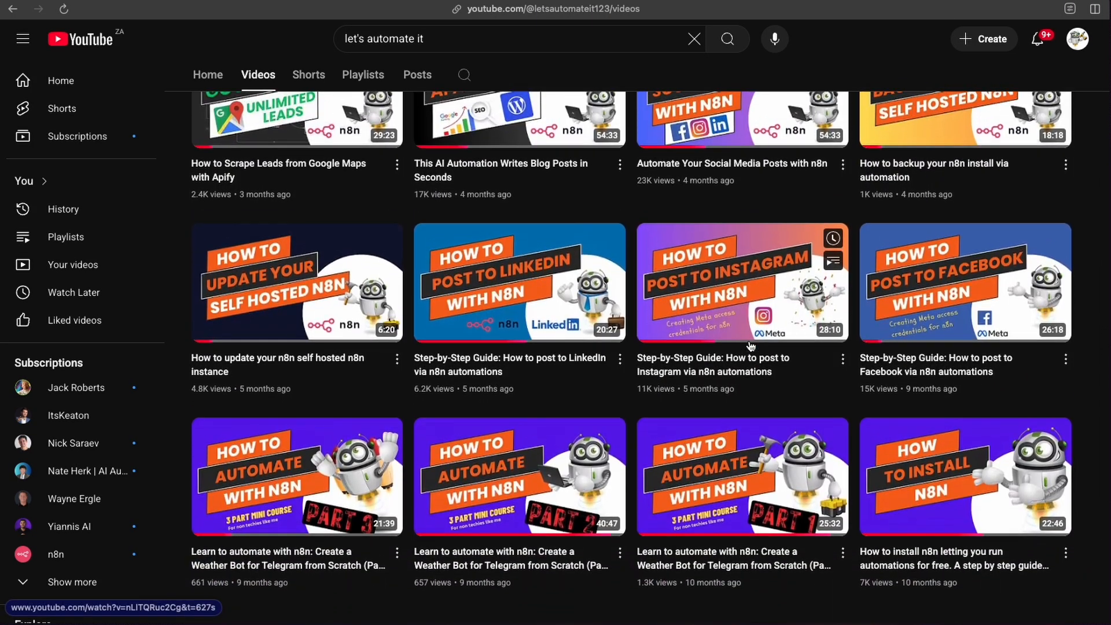
pyautogui.scroll(4, 751, 345)
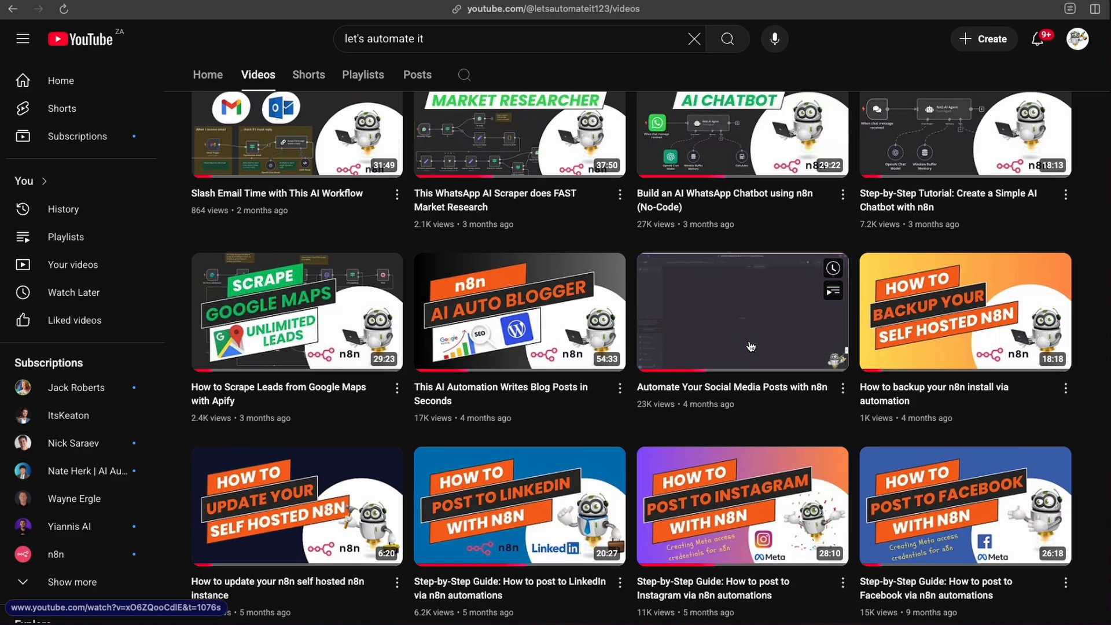
pyautogui.scroll(14, 751, 345)
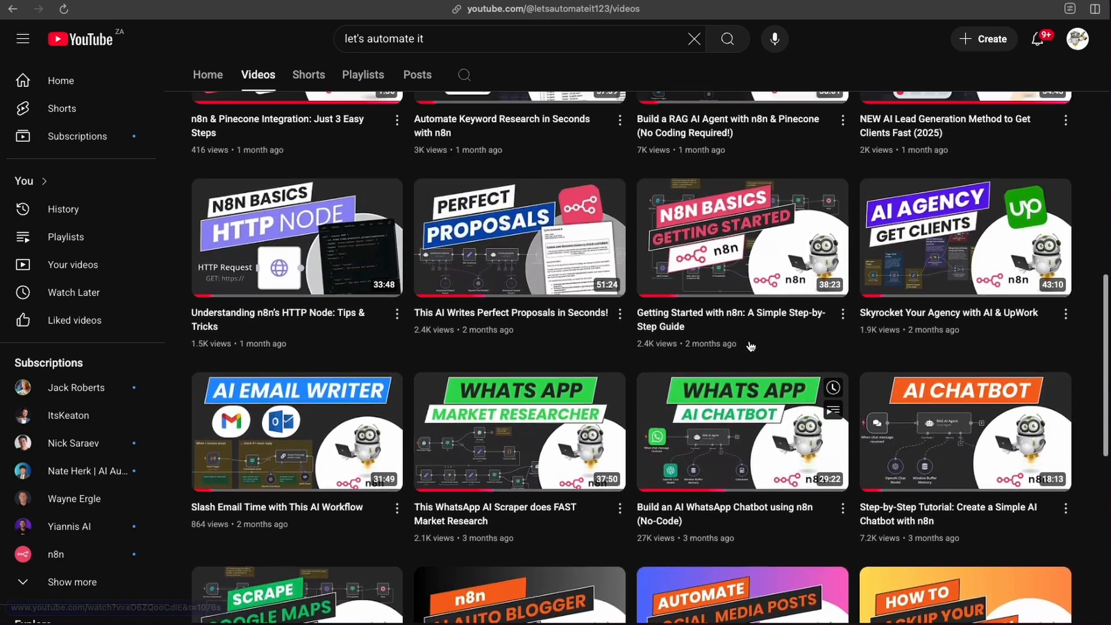
pyautogui.scroll(5, 751, 345)
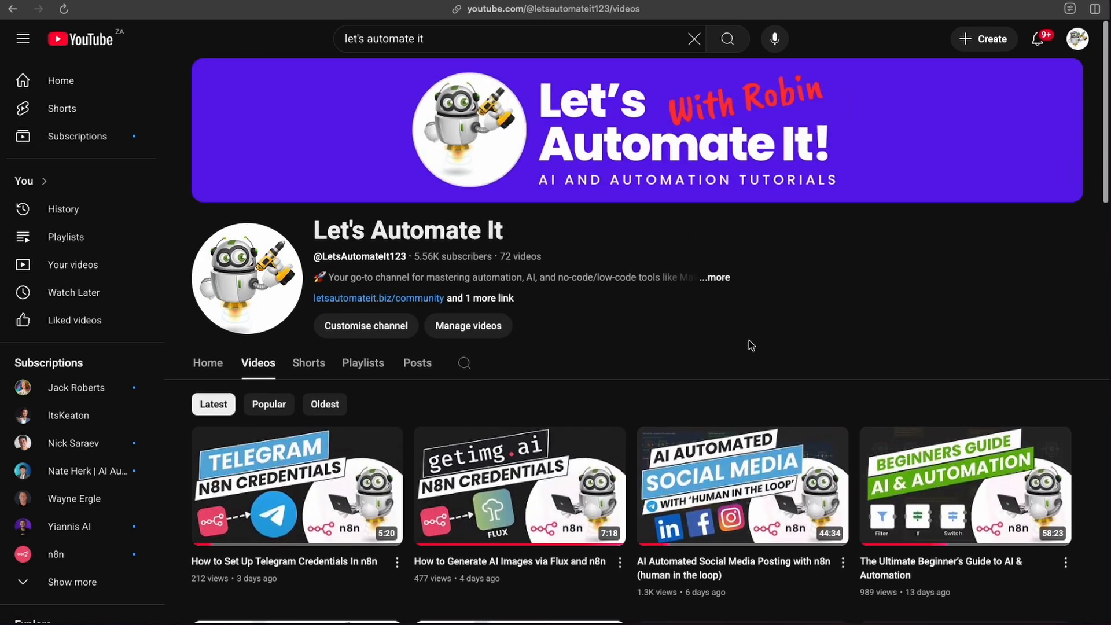
pyautogui.scroll(-1, 498, 398)
pyautogui.click(330, 382)
pyautogui.scroll(-5, 494, 447)
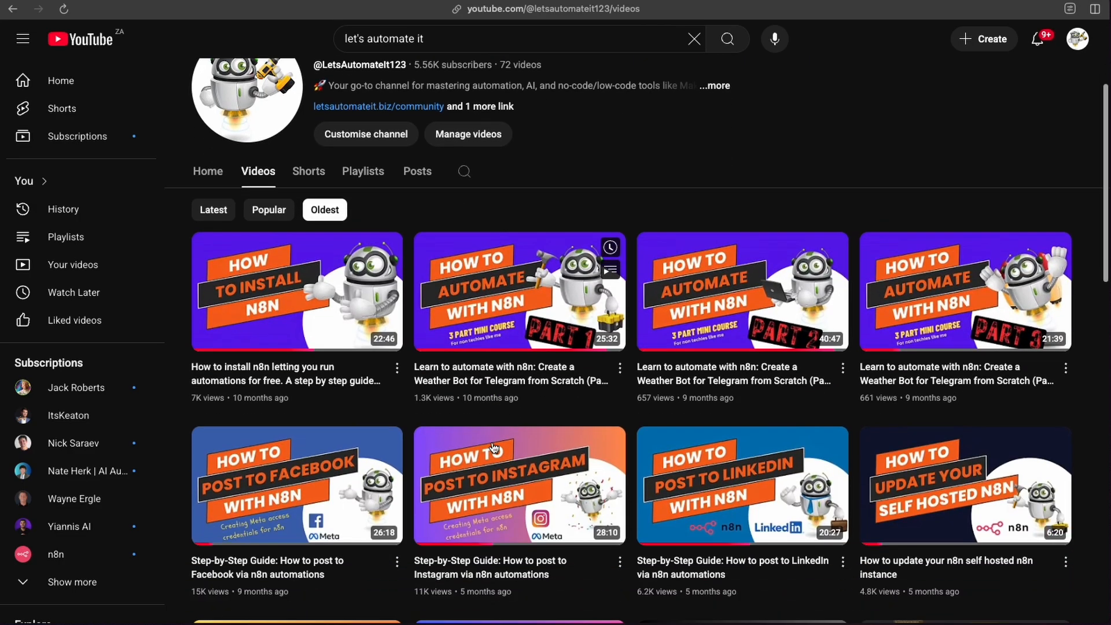
pyautogui.scroll(-12, 493, 446)
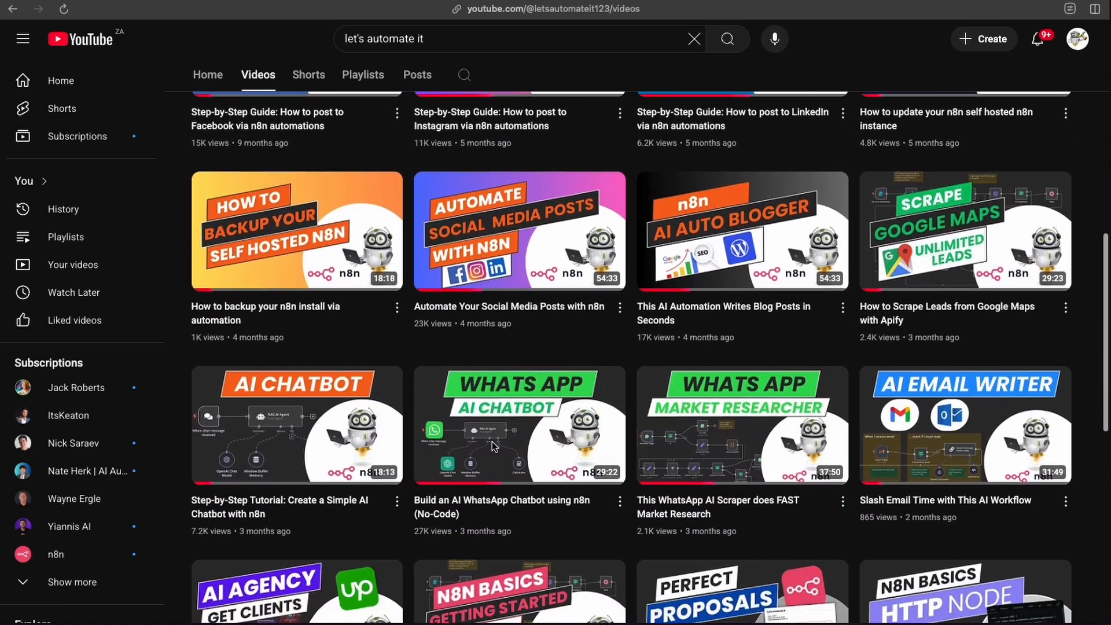
pyautogui.scroll(-3, 492, 446)
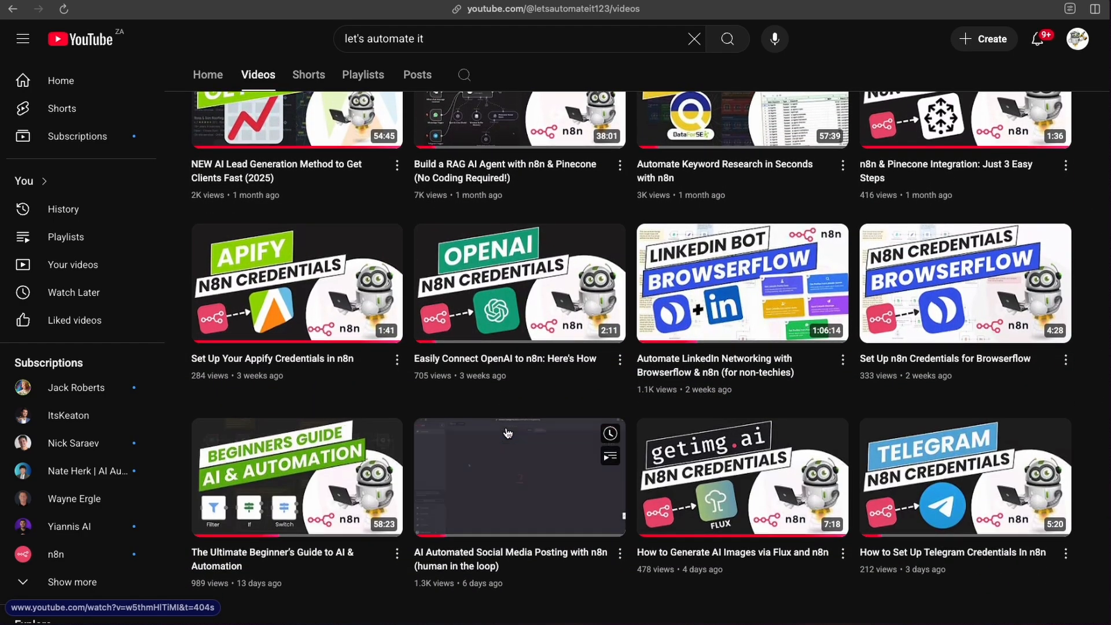
pyautogui.scroll(15, 504, 436)
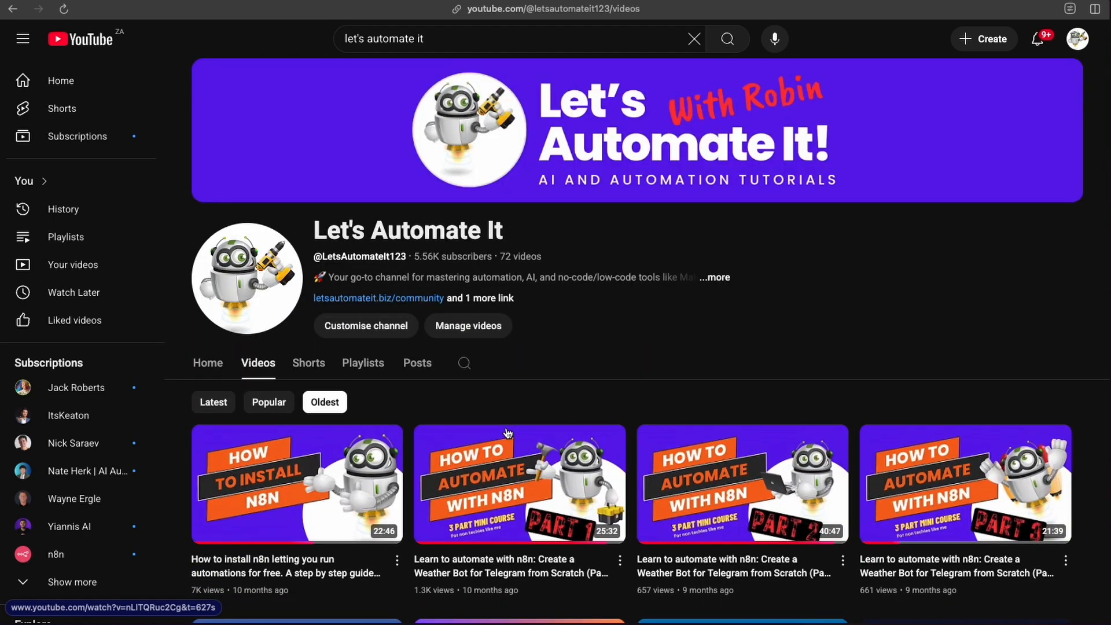
# Search the YouTube channel for "weather" and look over the matching videos
pyautogui.click(465, 363)
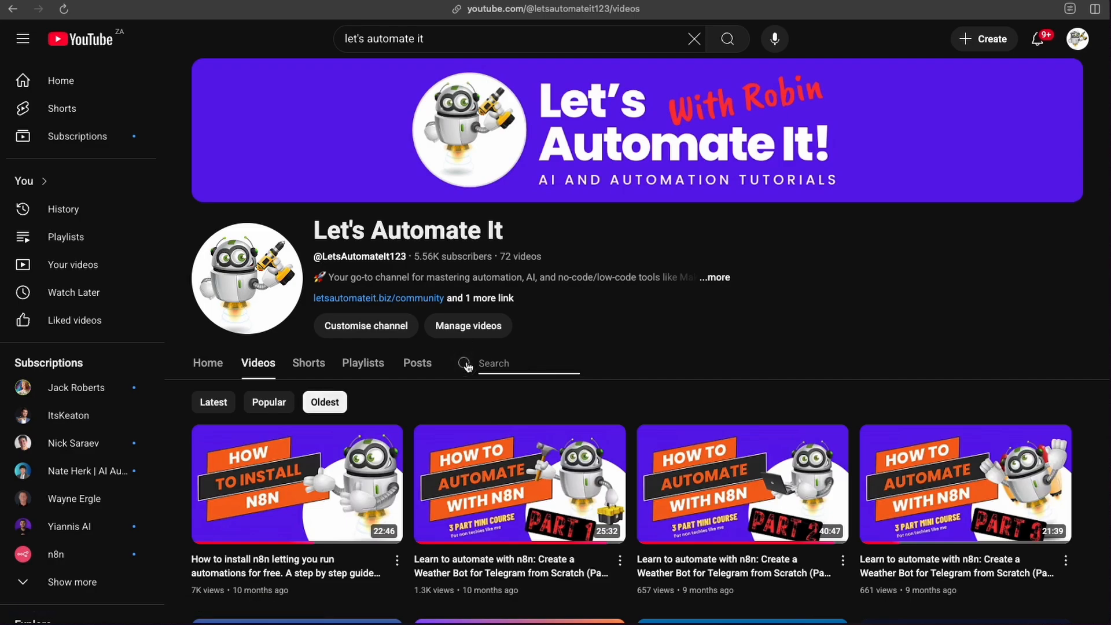
pyautogui.write('weather')
pyautogui.press('Return')
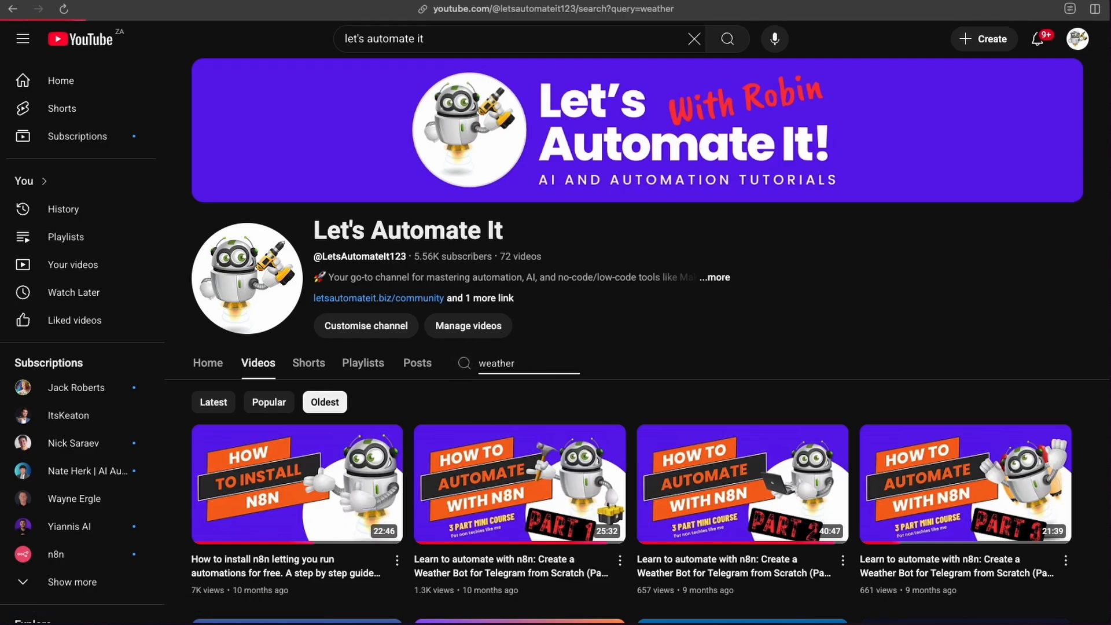
pyautogui.scroll(-4, 585, 525)
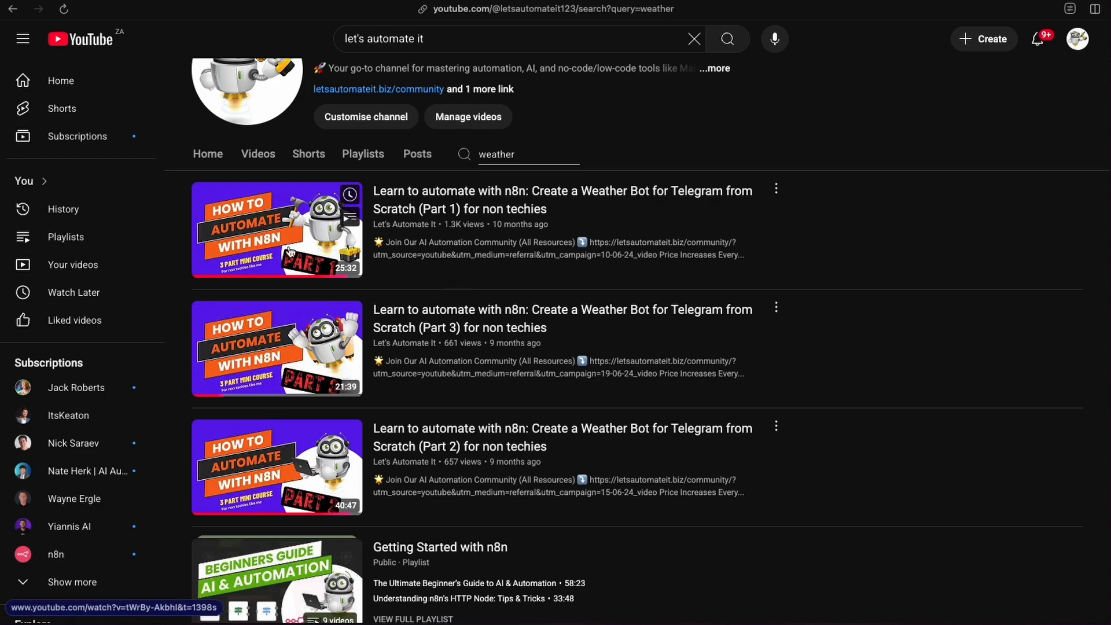
pyautogui.scroll(4, 368, 276)
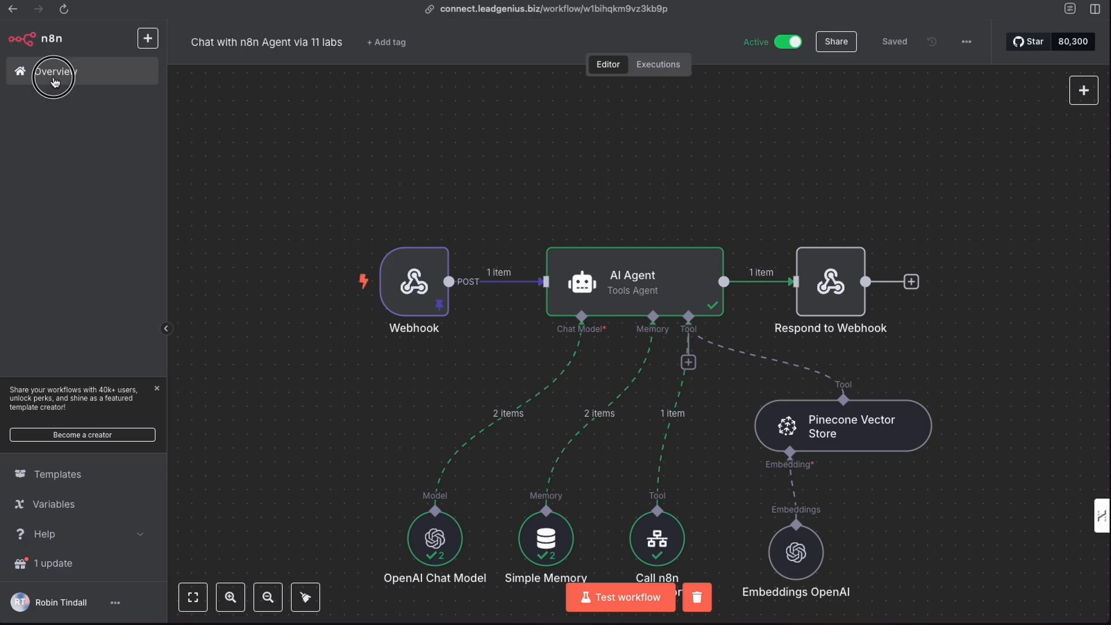
# In n8n, open the Sub workflow weather report from the workflow overview, and shift its trigger node slightly away from OpenWeatherMap
pyautogui.click(55, 80)
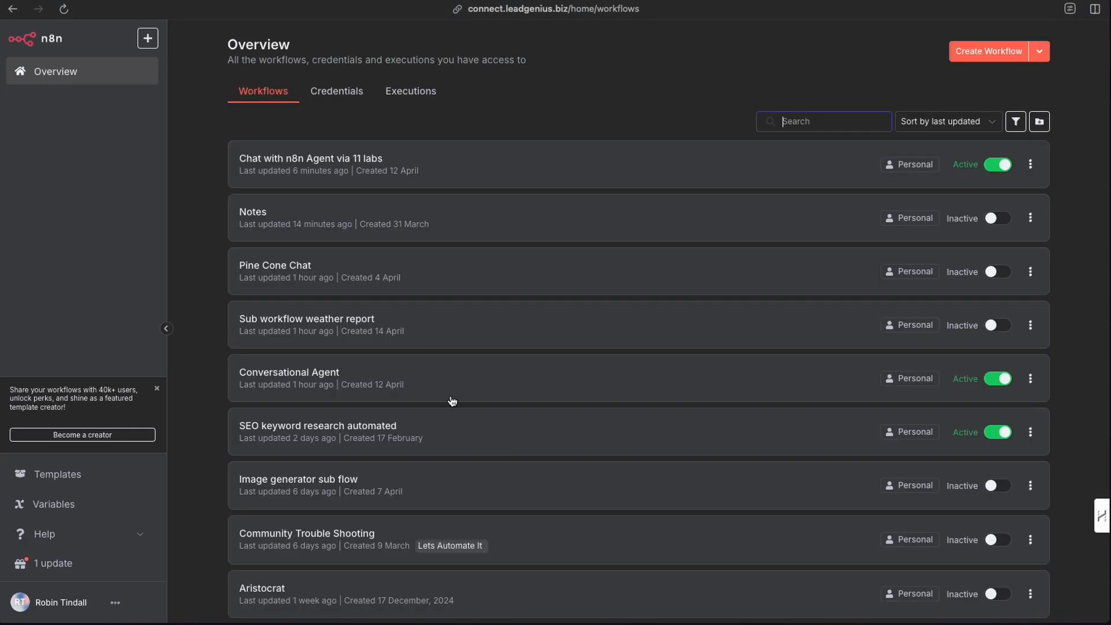
pyautogui.click(310, 326)
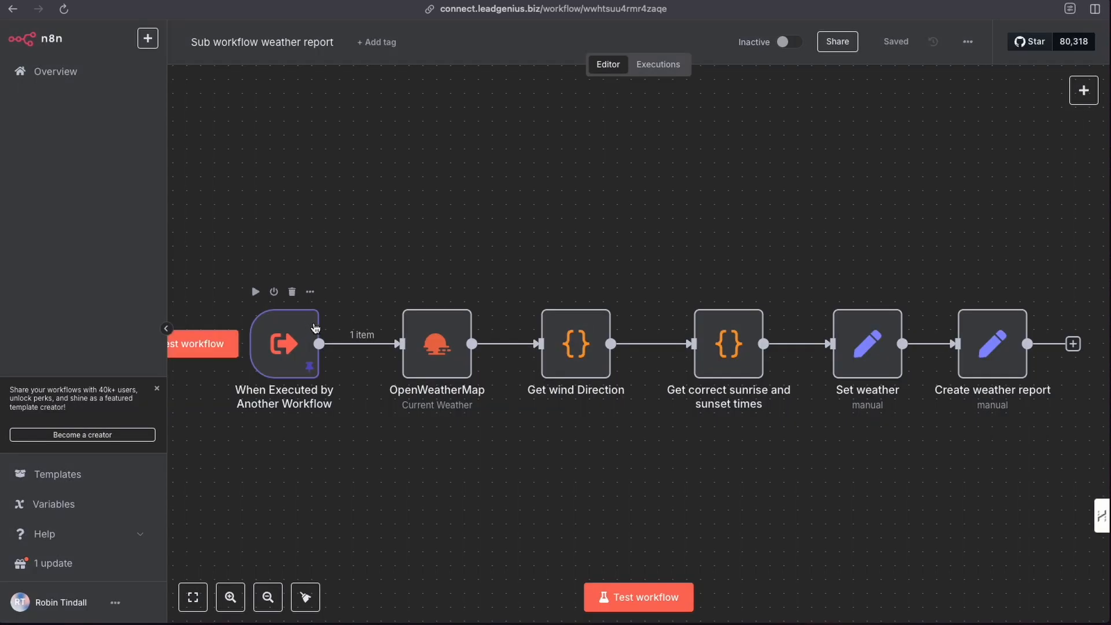
pyautogui.moveTo(291, 344)
pyautogui.mouseDown()
pyautogui.moveTo(291, 287)
pyautogui.moveTo(285, 349)
pyautogui.mouseUp()
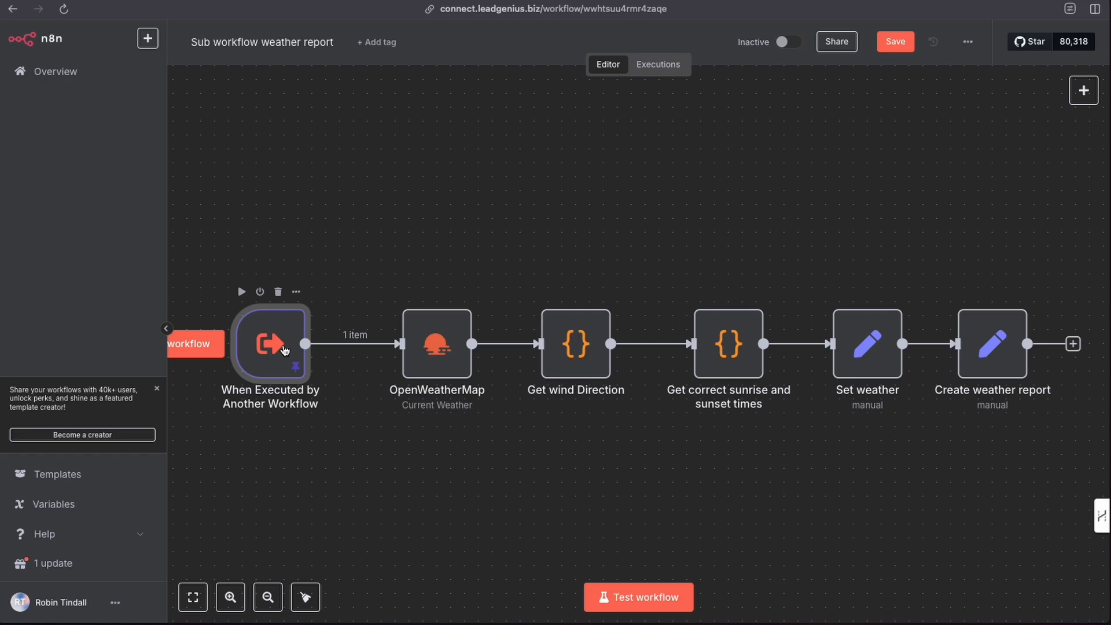
# Check the OpenWeatherMap node's parameters, including how the city is set, and close the node
pyautogui.moveTo(439, 351); pyautogui.dragTo(443, 359)
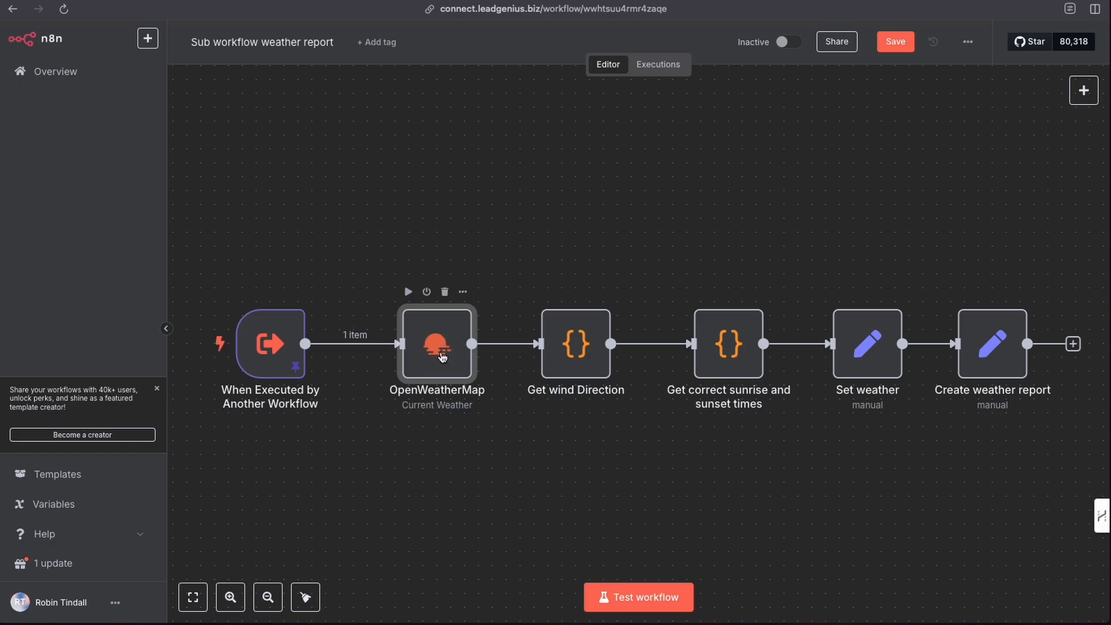
pyautogui.doubleClick(443, 357)
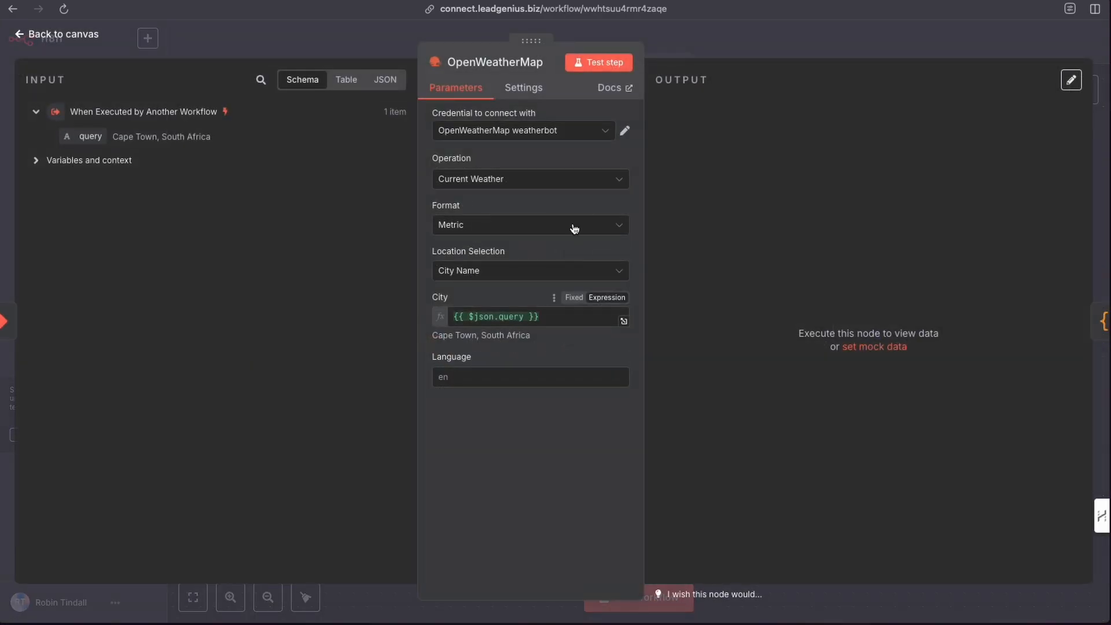
pyautogui.click(689, 40)
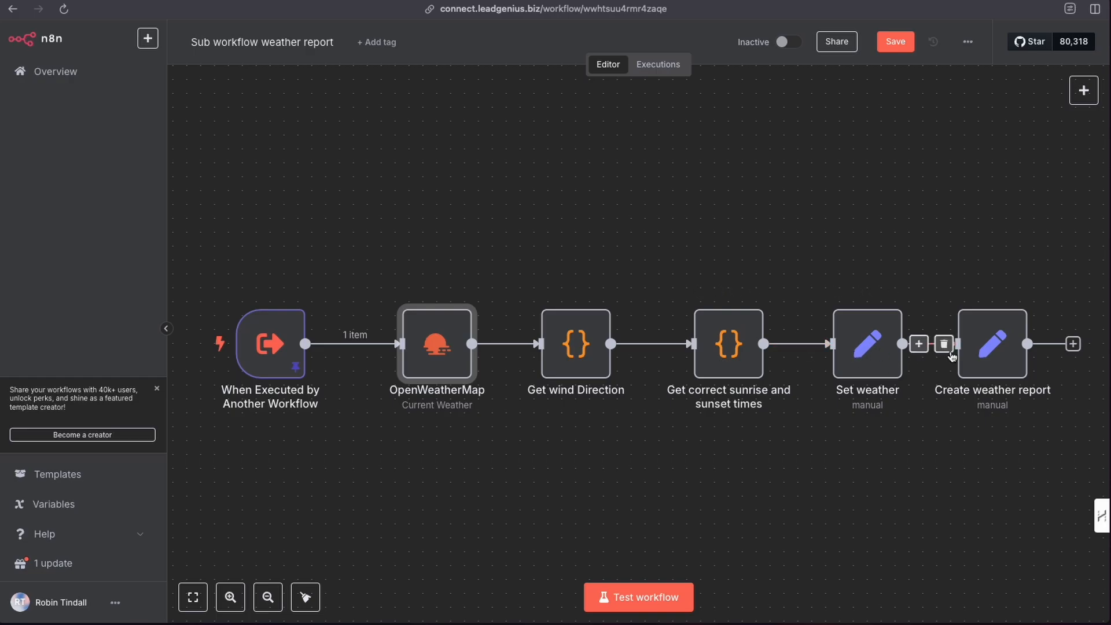
# Check the weather report text in the Create weather report node, widening its parameters panel, and close the node
pyautogui.doubleClick(992, 347)
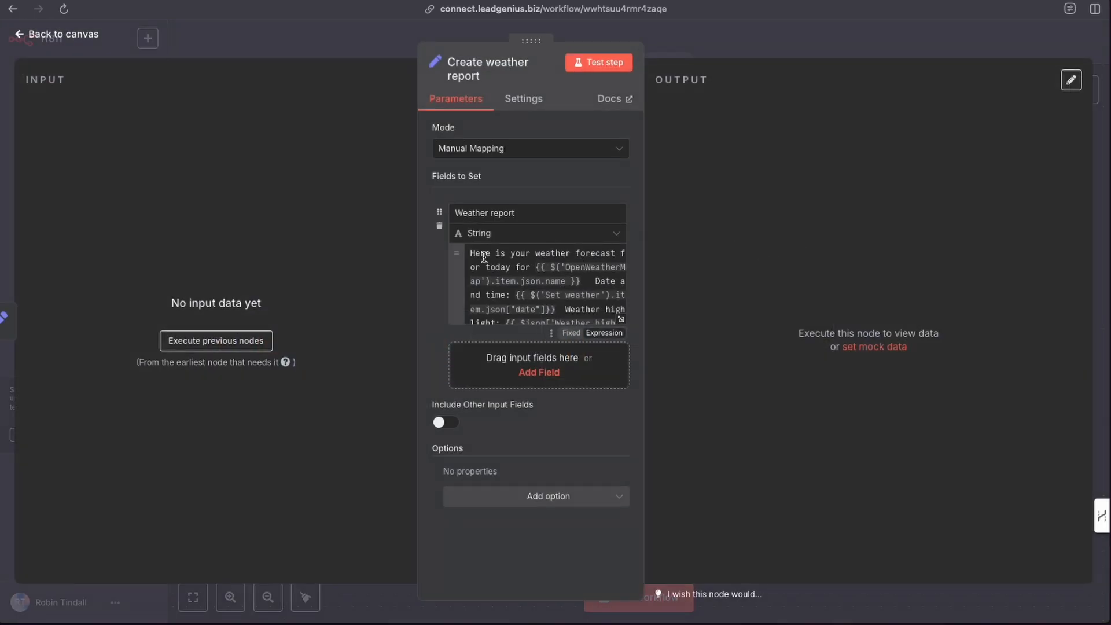
pyautogui.moveTo(644, 304); pyautogui.dragTo(744, 305)
pyautogui.click(798, 45)
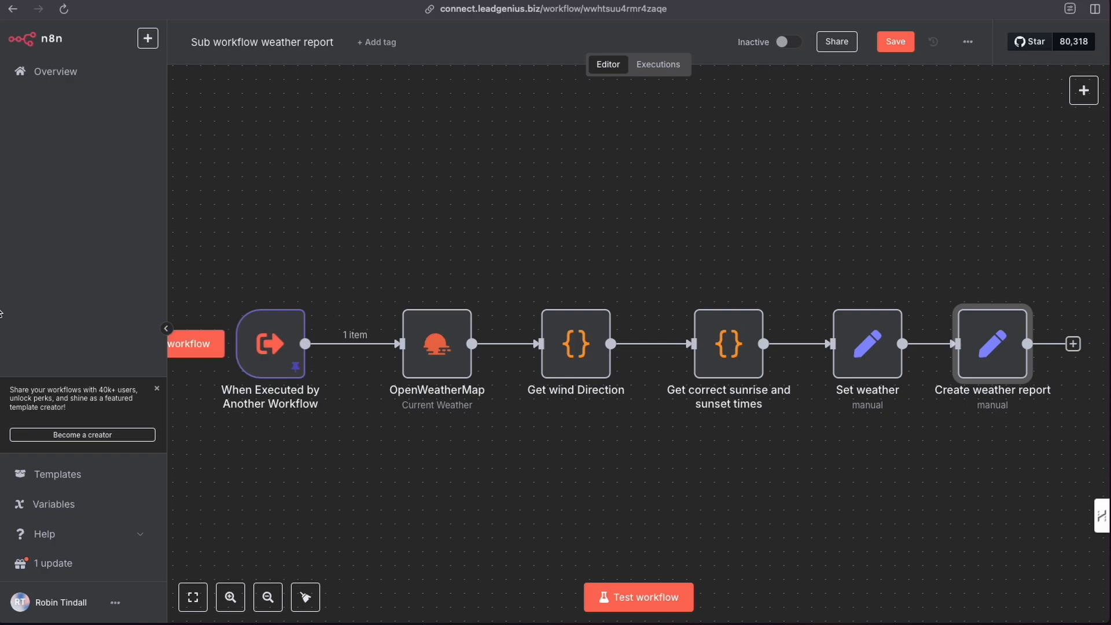
# In the Chat with n8n Agent via 11 labs workflow, read the AI Agent node's full system message, including the weather instruction, and close the node
pyautogui.moveTo(446, 294)
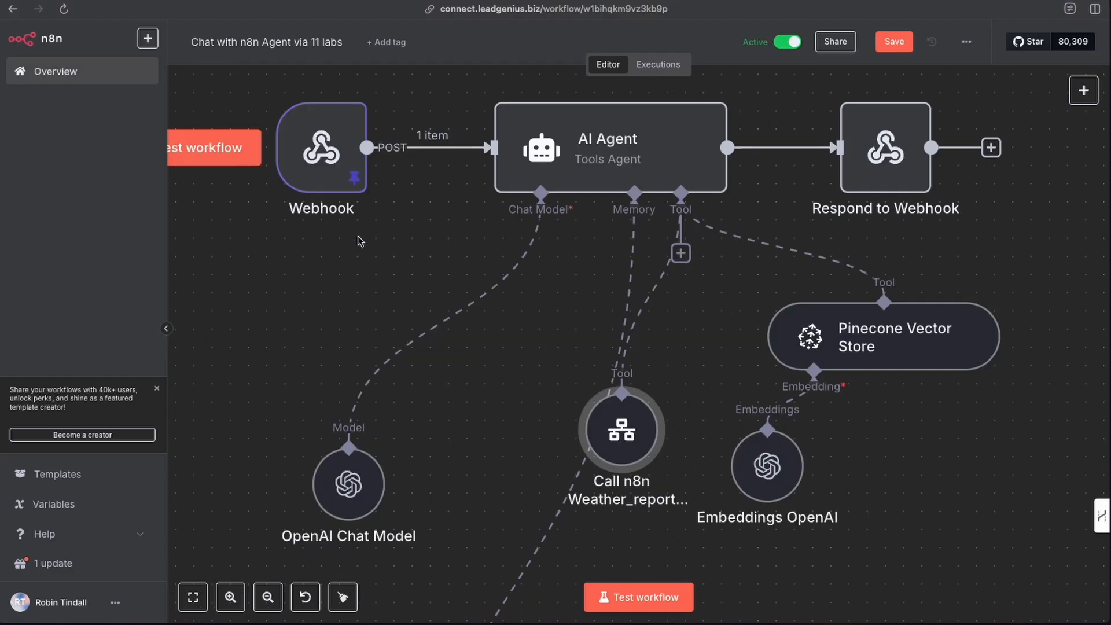
pyautogui.moveTo(298, 123)
pyautogui.click(322, 155)
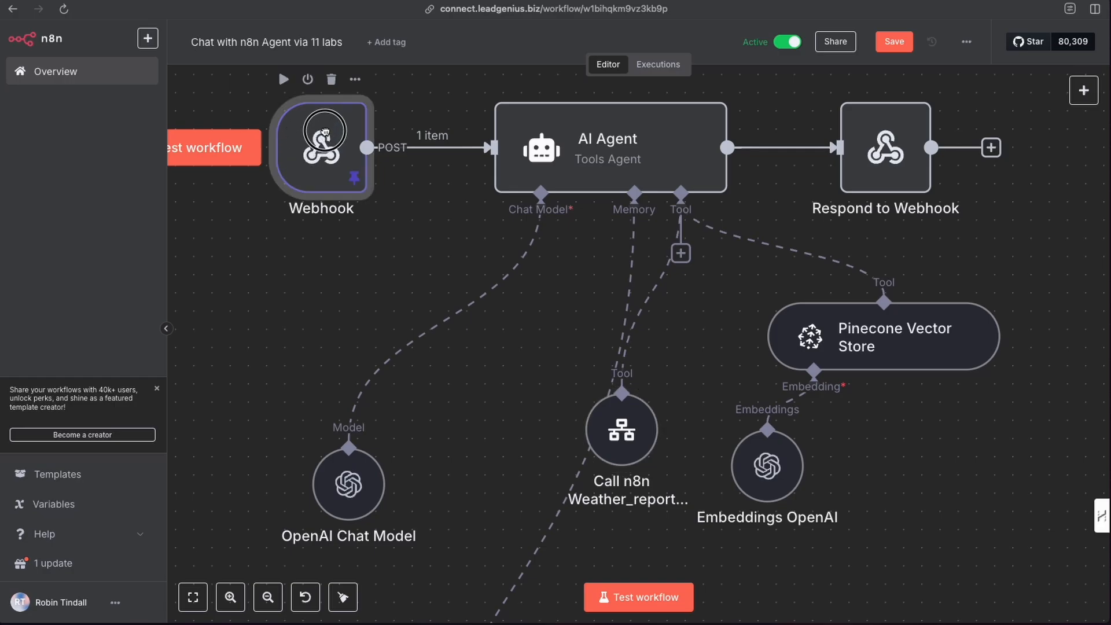
pyautogui.click(619, 149)
pyautogui.doubleClick(619, 149)
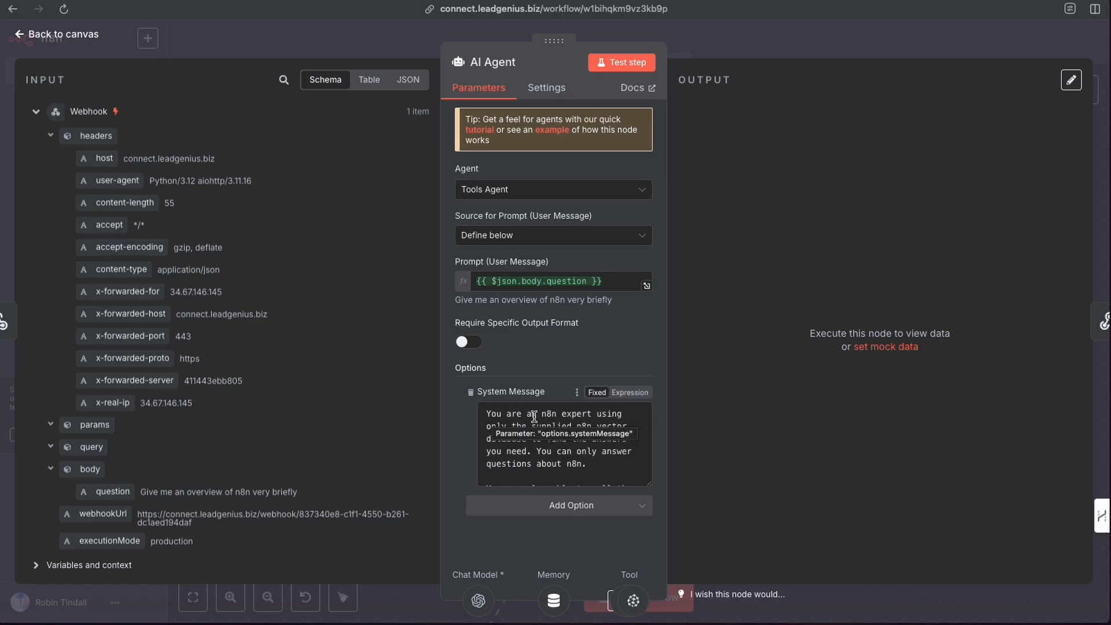
pyautogui.scroll(-3, 604, 457)
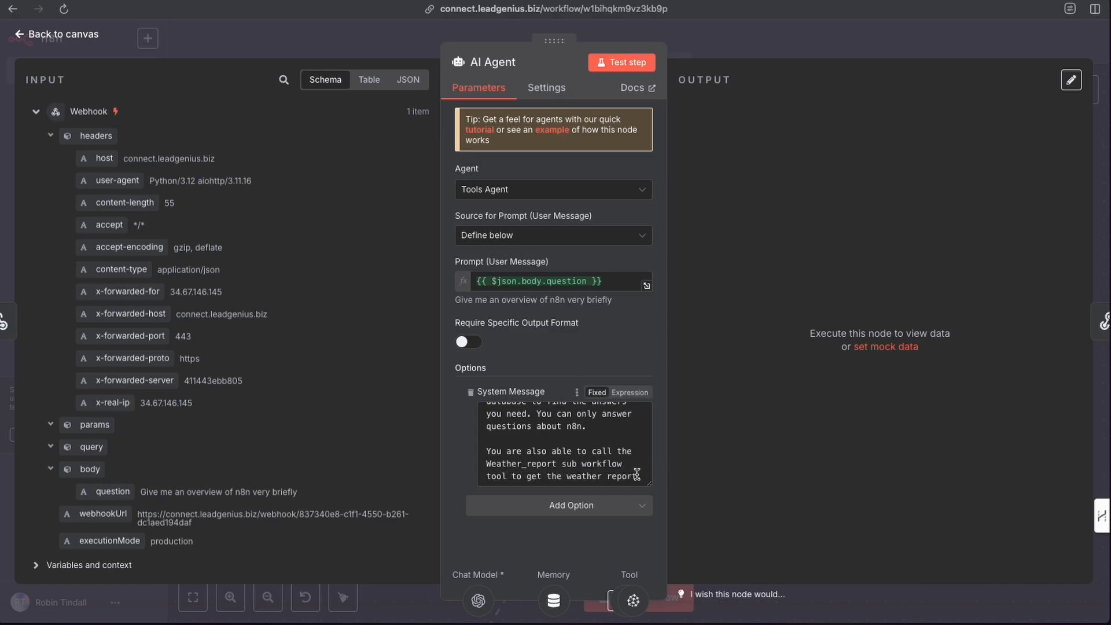
pyautogui.scroll(3, 616, 465)
pyautogui.scroll(-3, 613, 467)
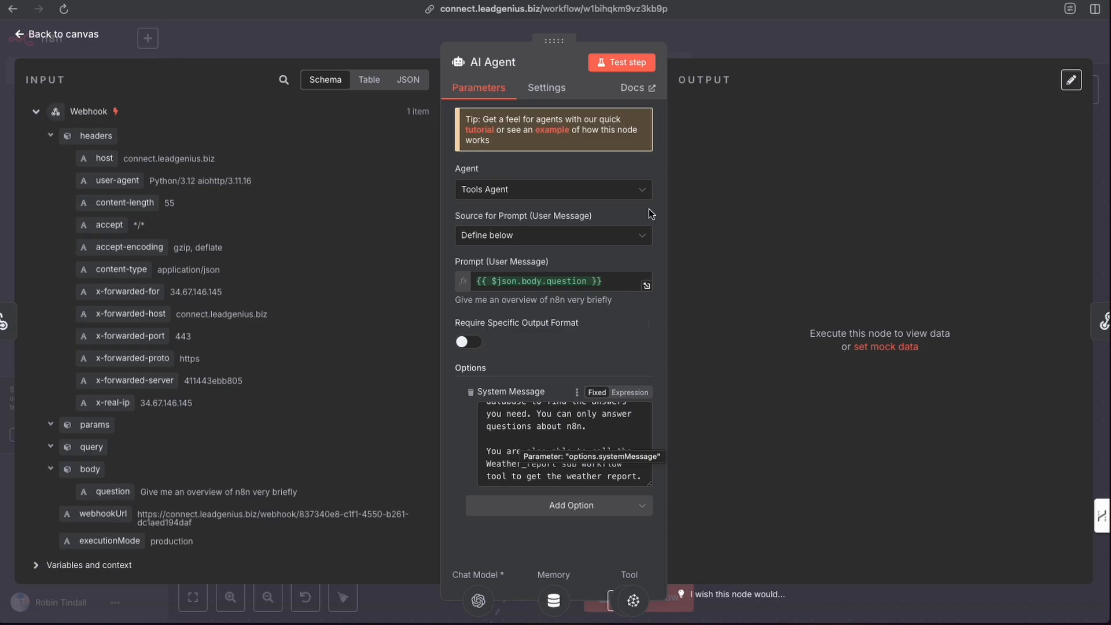
pyautogui.click(686, 49)
# Shift the Call n8n Weather_report tool node slightly down and left on the canvas
pyautogui.moveTo(605, 435); pyautogui.dragTo(588, 451)
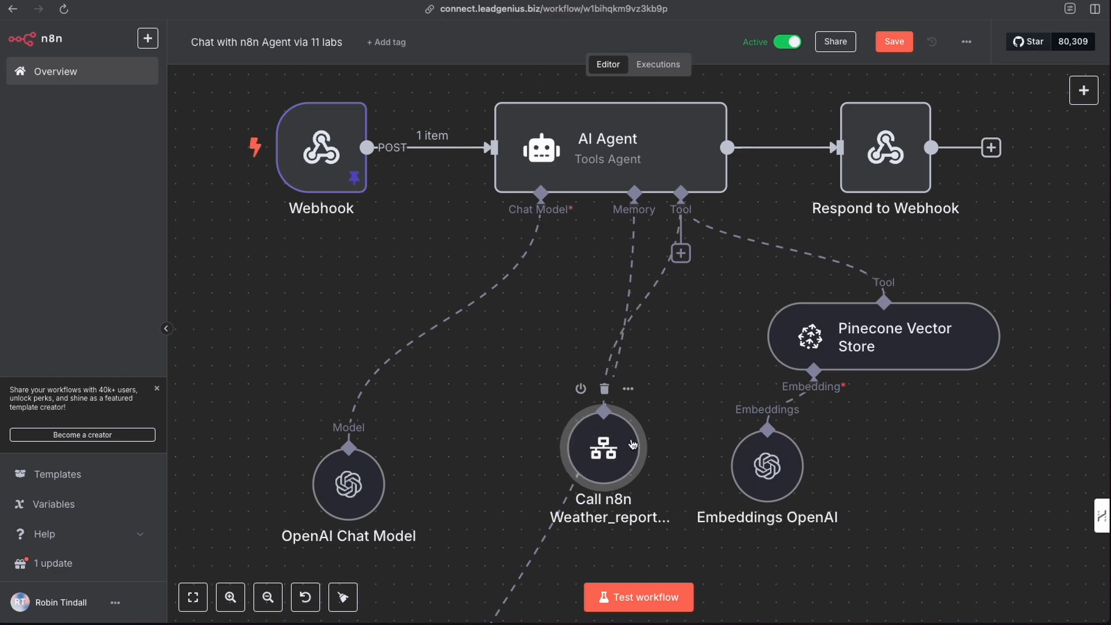
pyautogui.moveTo(650, 275)
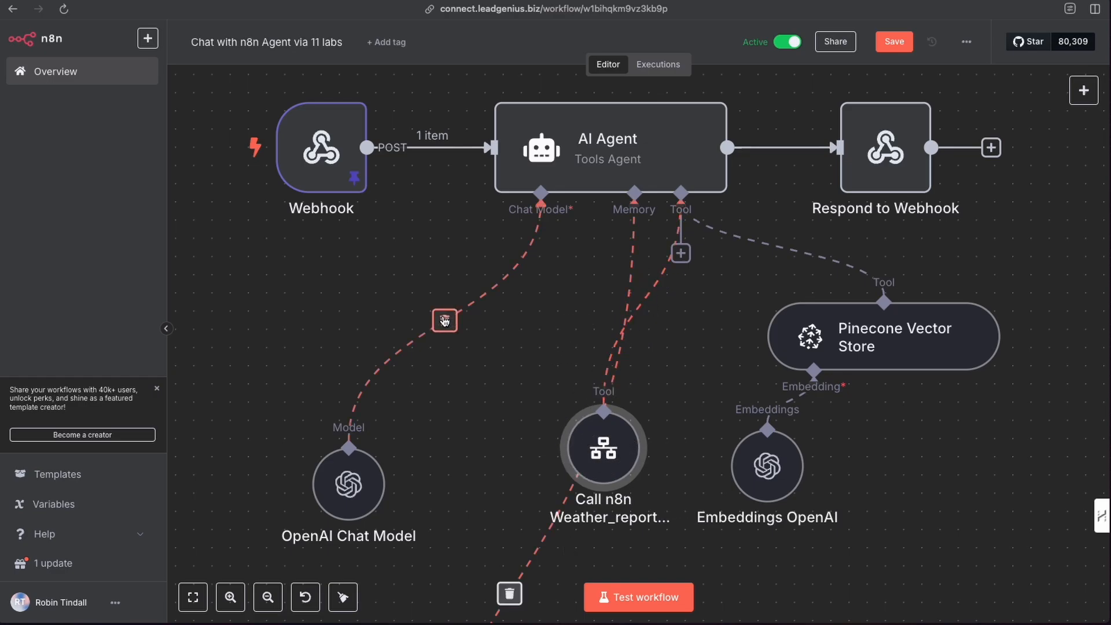
pyautogui.moveTo(322, 148)
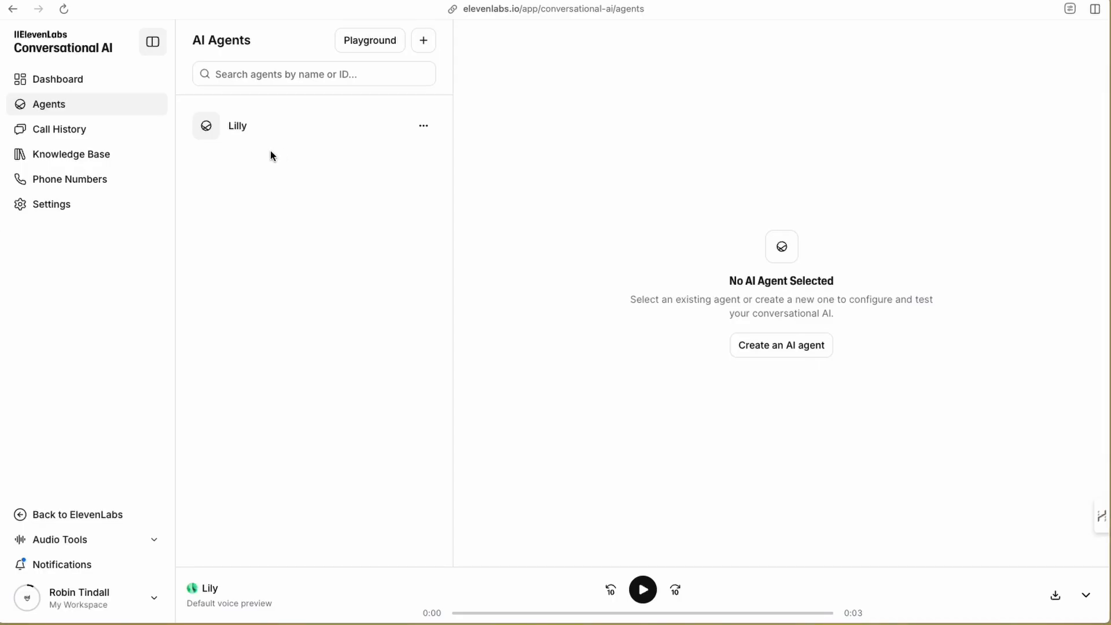
# In ElevenLabs, open the agent Lilly and extend the system prompt's last paragraph to allow questions about the weather and guide conversations back to it
pyautogui.click(238, 126)
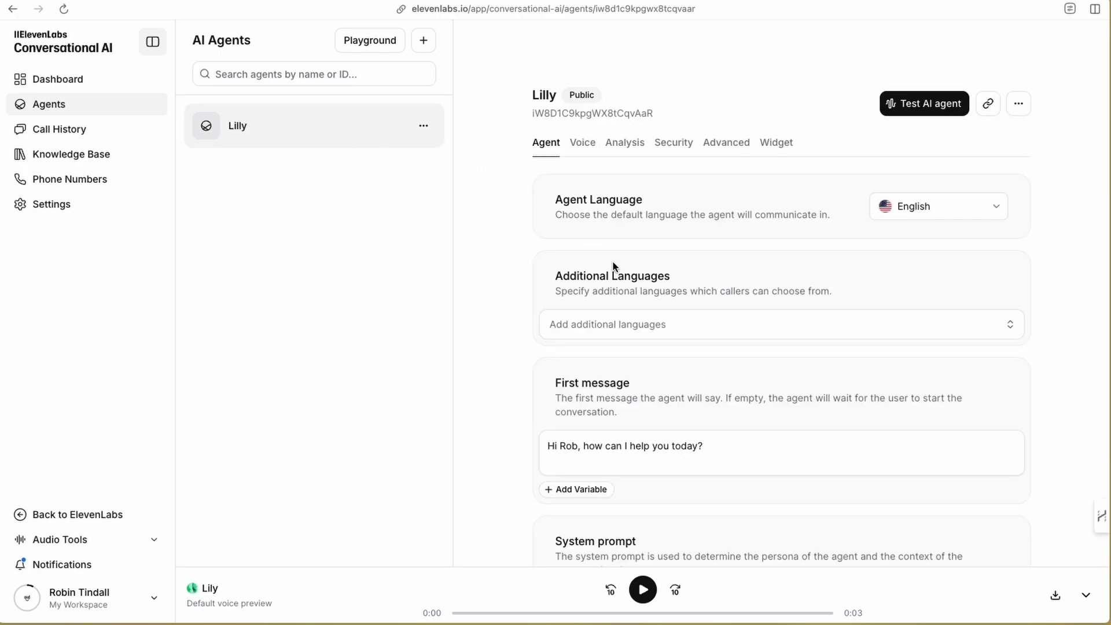
pyautogui.scroll(-5, 612, 262)
pyautogui.scroll(-3, 613, 262)
pyautogui.scroll(4, 724, 306)
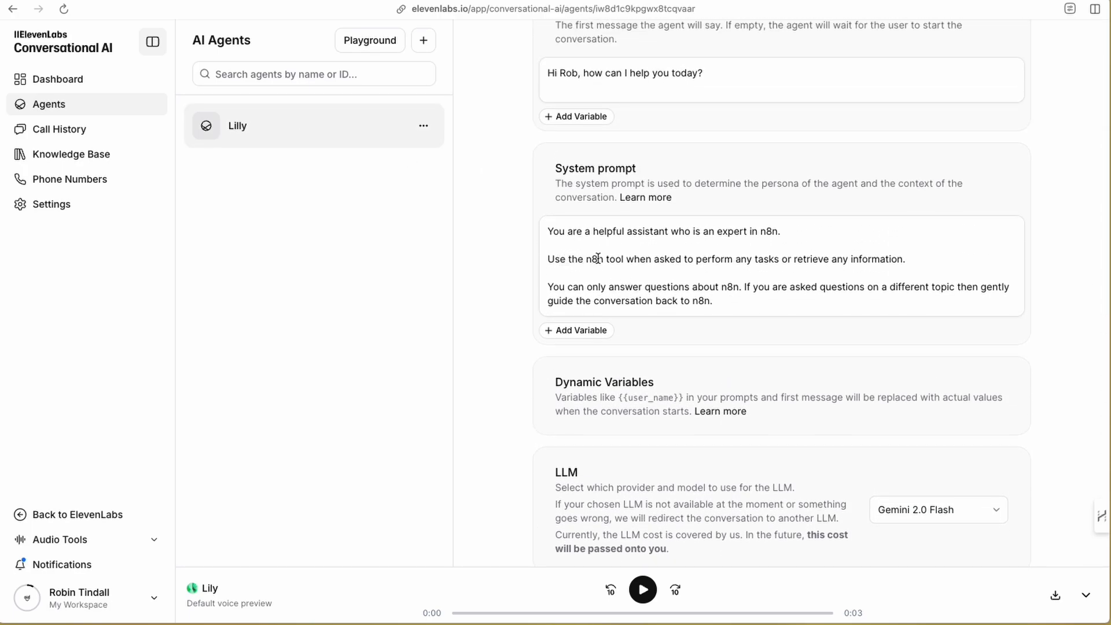
pyautogui.click(739, 288)
pyautogui.write('and the ')
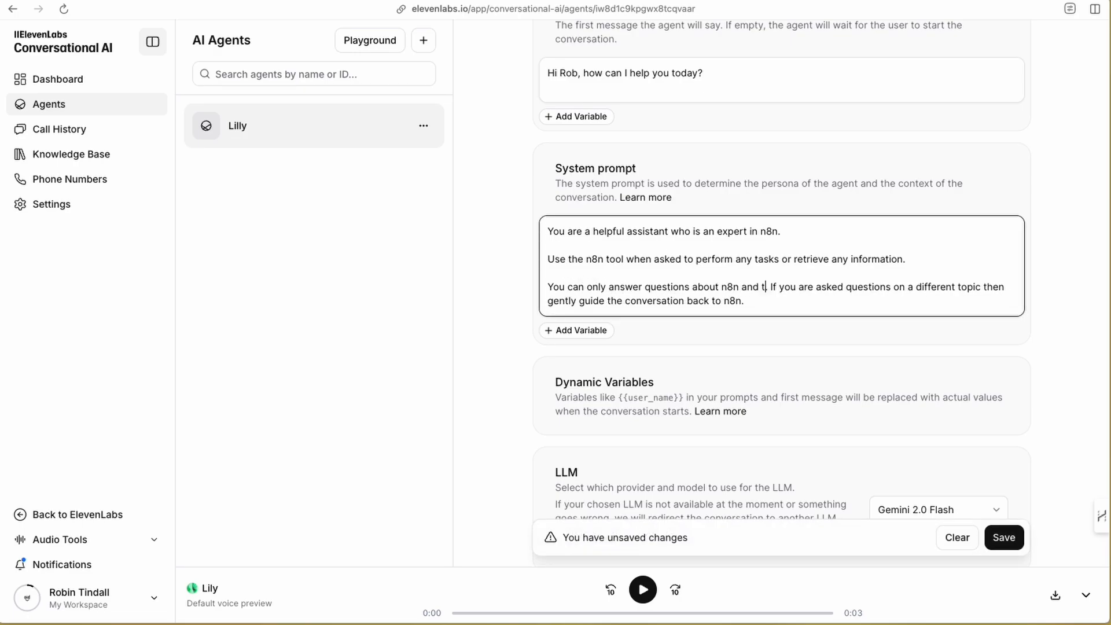
pyautogui.write('weather.')
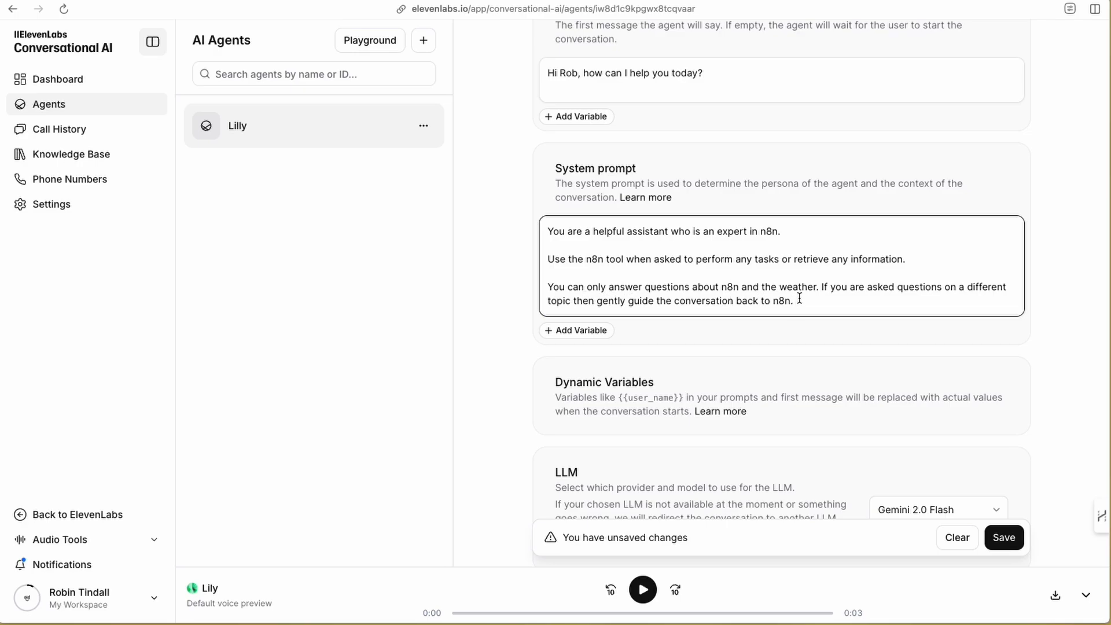
pyautogui.write('or th weath')
# Add "and a weather forecaster" to the system prompt's first line and "about n8n or the weather." to the n8n tool instruction
pyautogui.click(791, 231)
pyautogui.write('and a weather forecaster')
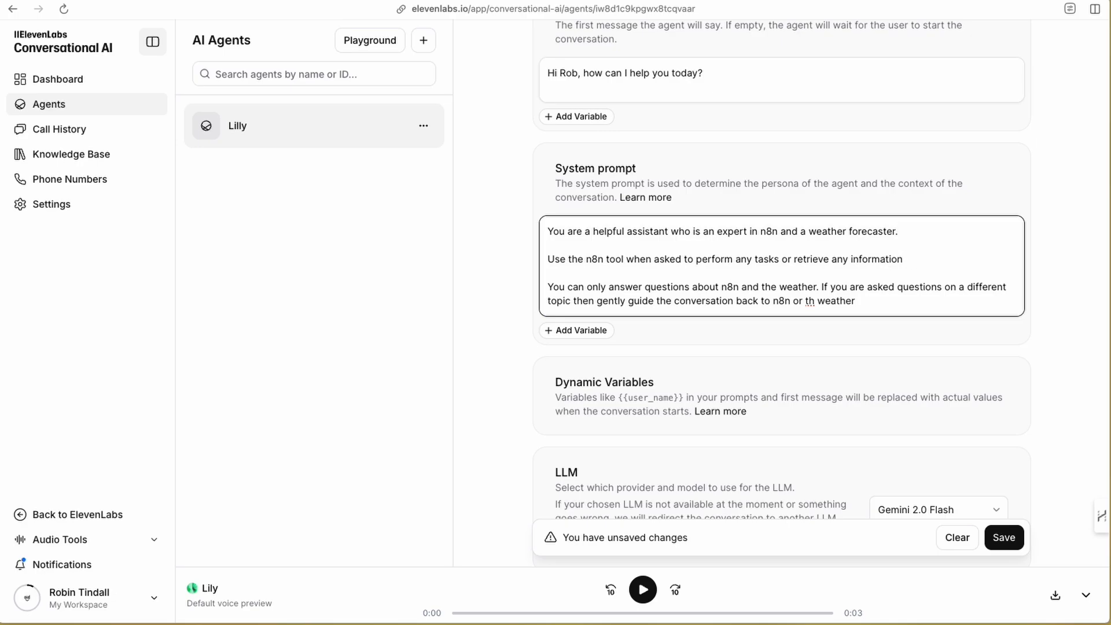
pyautogui.write('abi')
pyautogui.write('abiout n')
pyautogui.write('8n or the we')
pyautogui.press('BackSpace')
pyautogui.write('h')
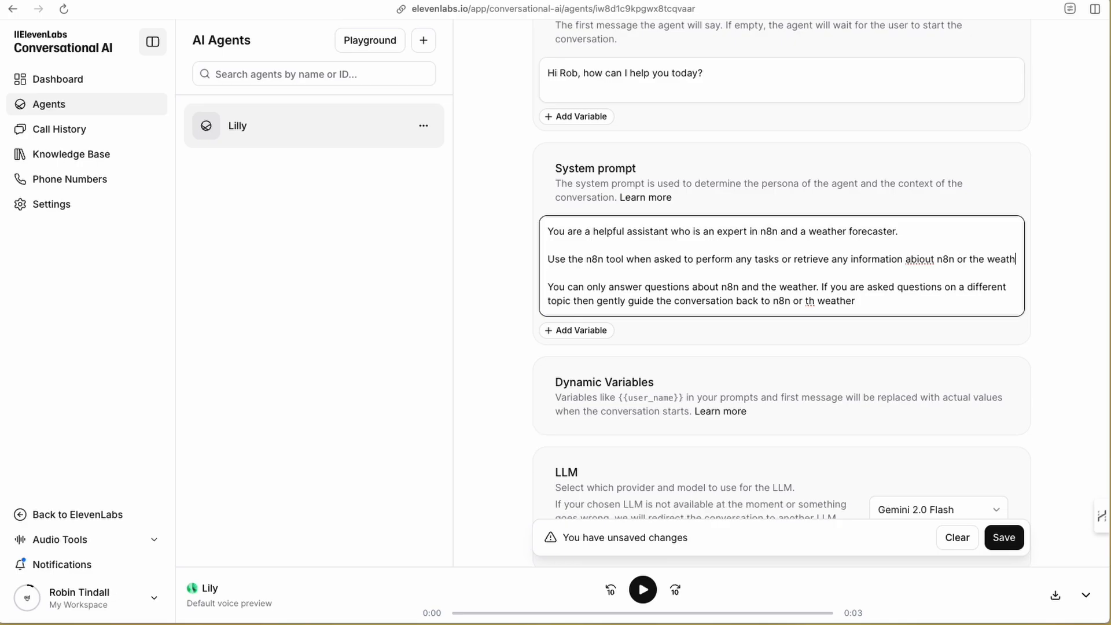
pyautogui.write('er.')
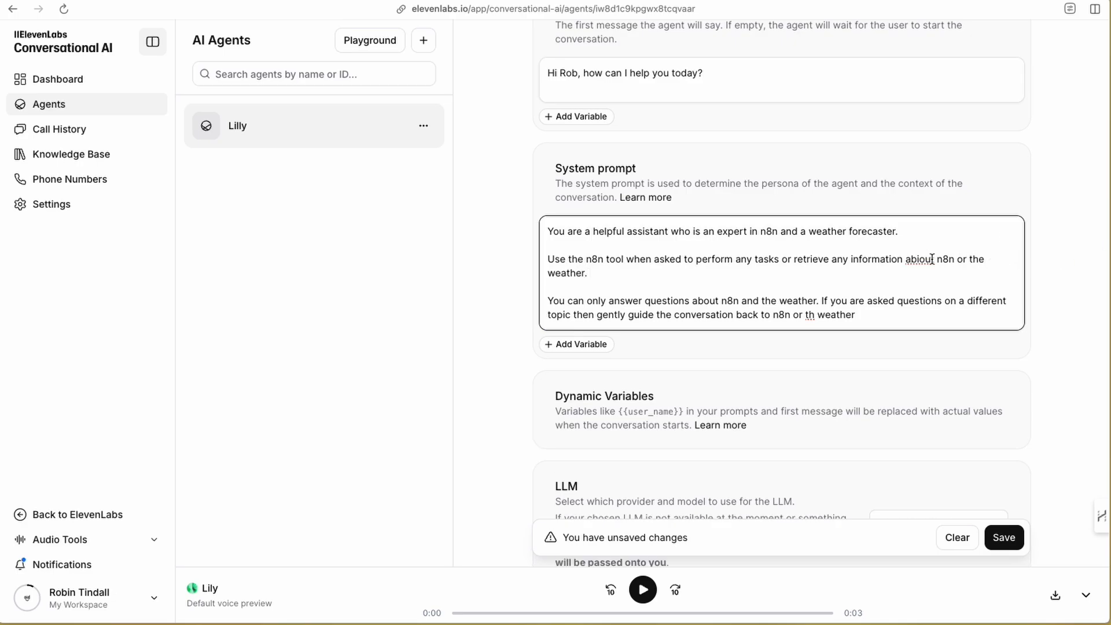
# Correct the misspelled "about" and "the" in the system prompt, end it with a full stop, and save the agent
pyautogui.click(919, 259)
pyautogui.press('BackSpace')
pyautogui.write('l')
pyautogui.press('BackSpace')
pyautogui.scroll(-1, 720, 298)
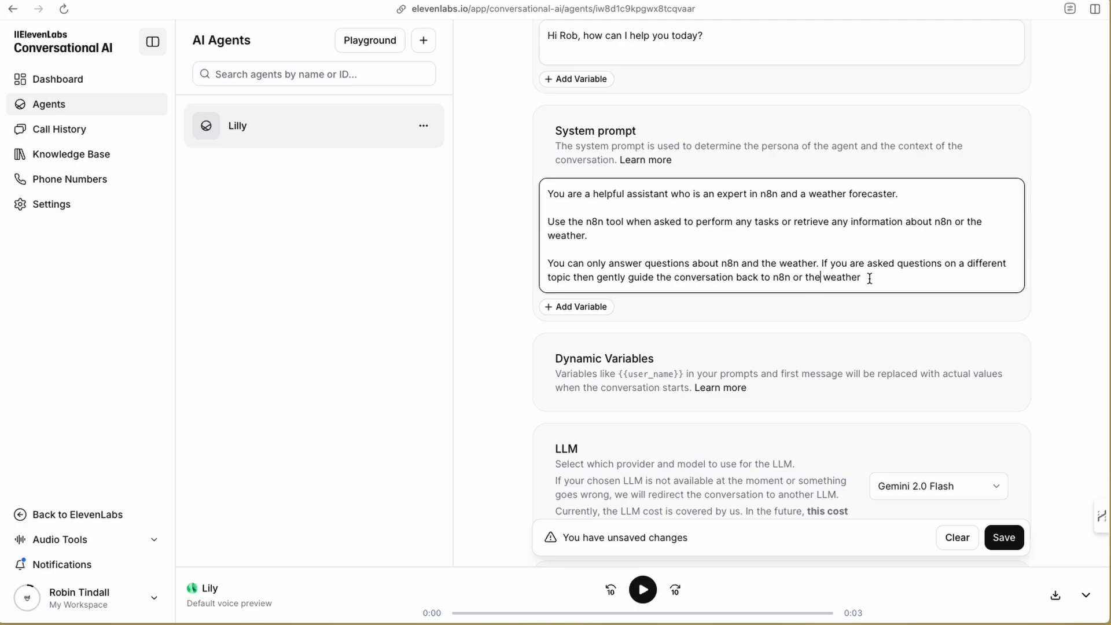
pyautogui.scroll(-2, 752, 237)
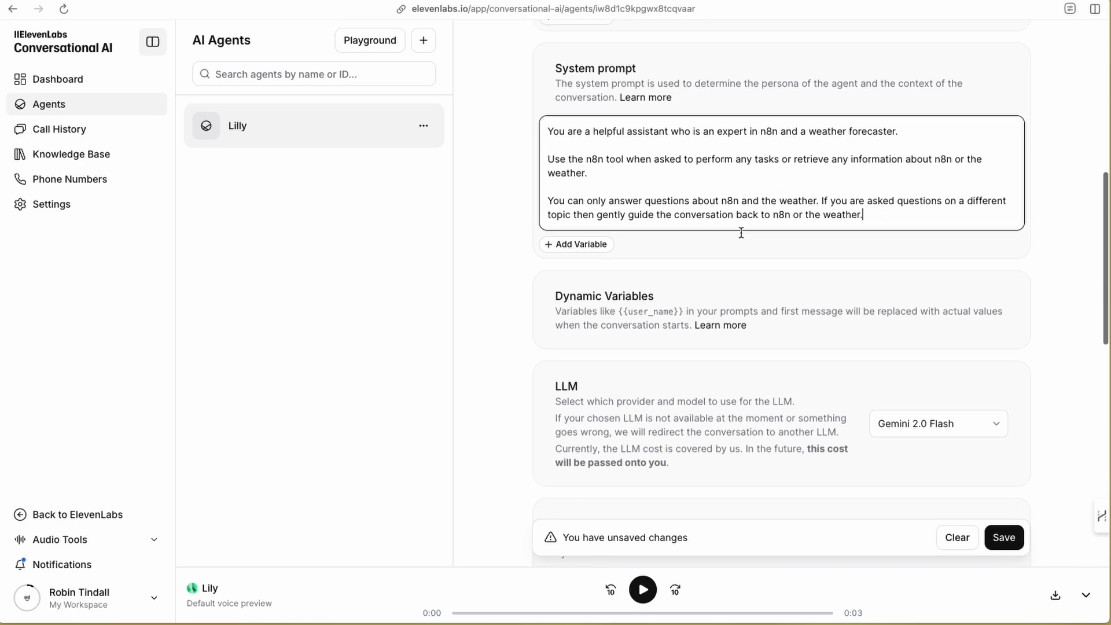
pyautogui.scroll(4, 635, 323)
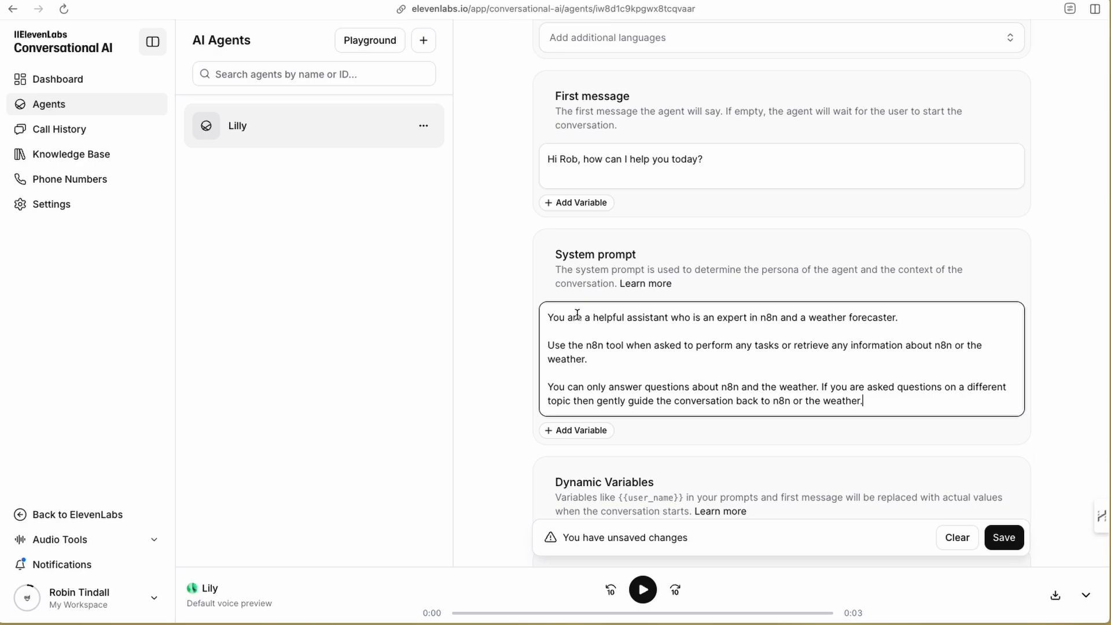
pyautogui.scroll(-3, 649, 399)
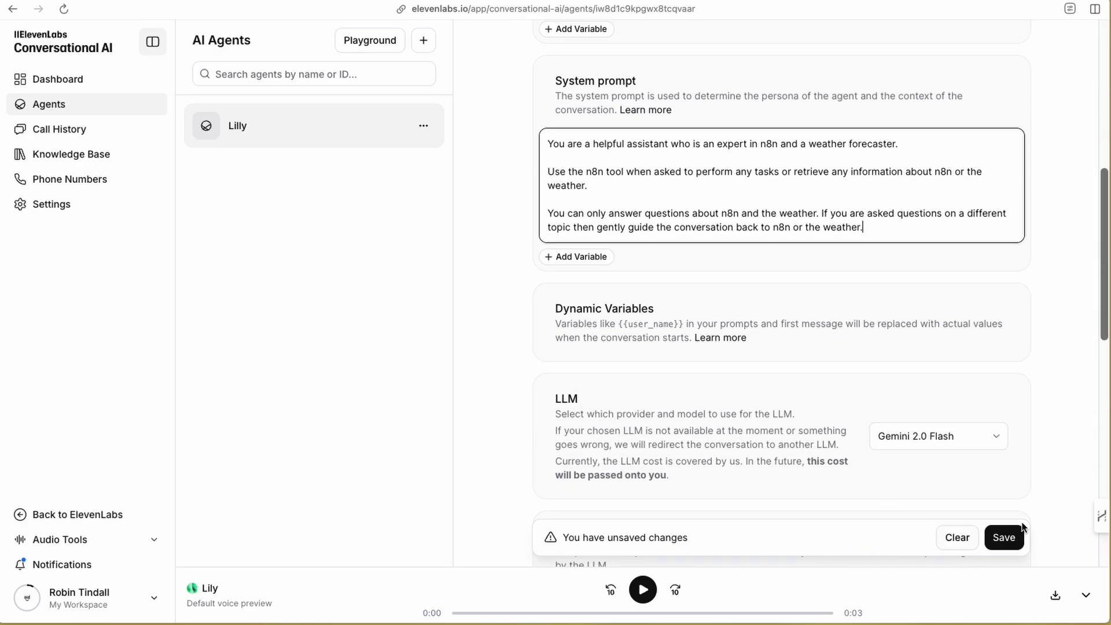
pyautogui.click(1013, 537)
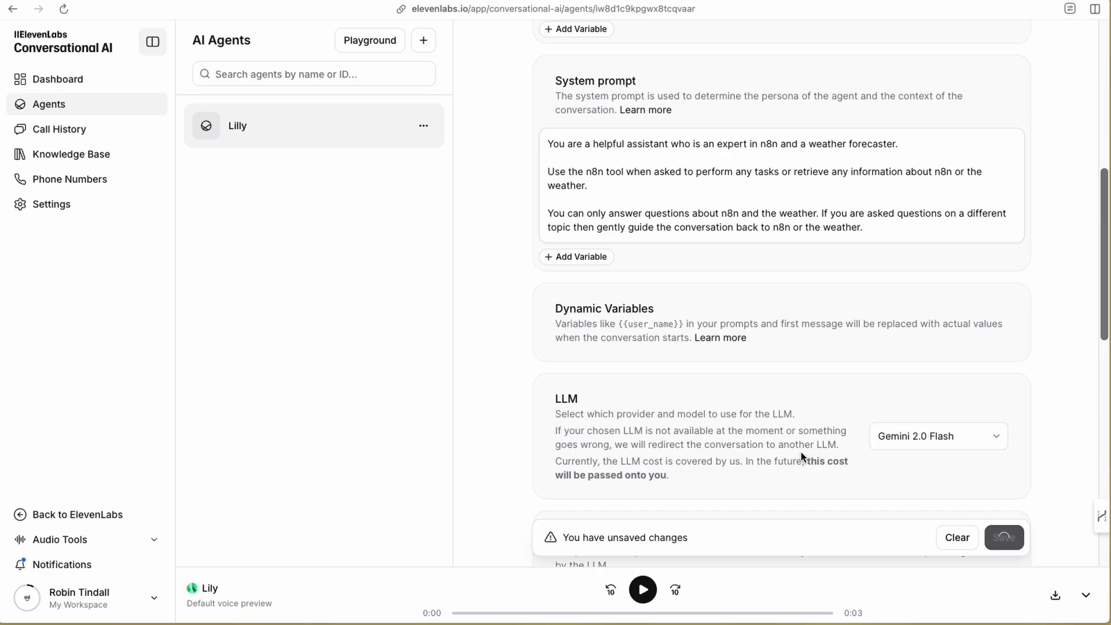
# Open the test page for Lilly and call the agent to try the updated weather prompt
pyautogui.scroll(-2, 800, 452)
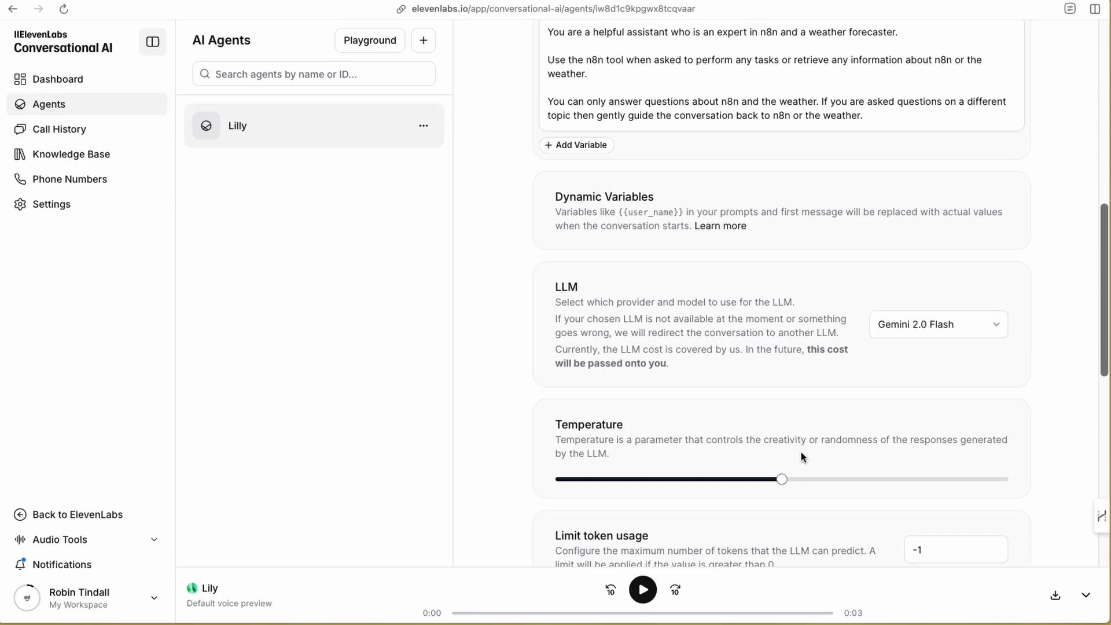
pyautogui.scroll(-7, 801, 453)
pyautogui.scroll(15, 801, 453)
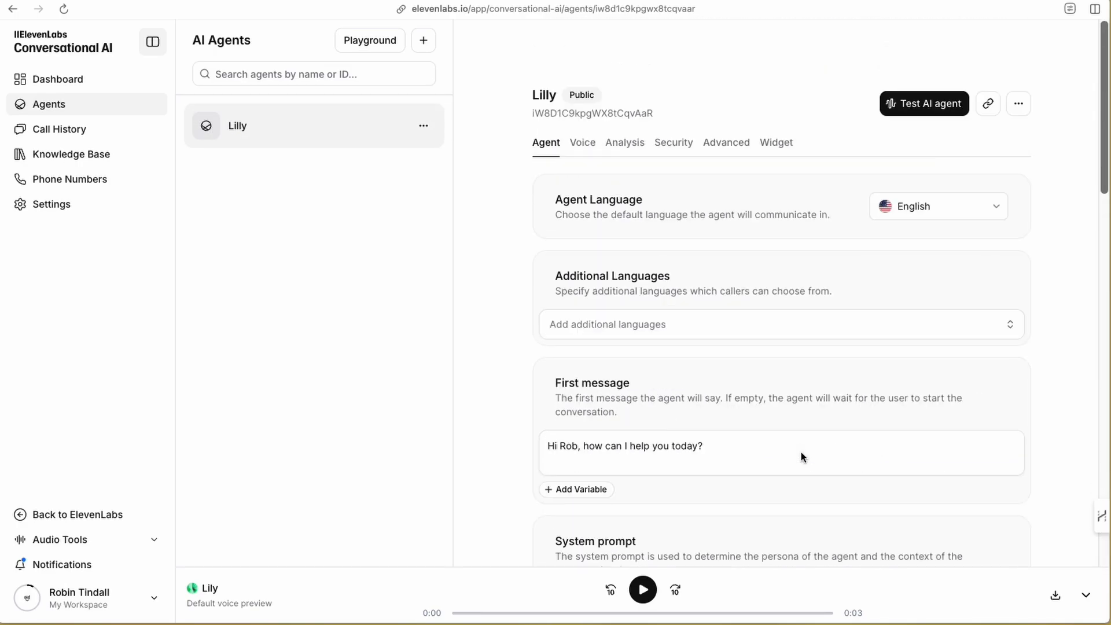
pyautogui.click(925, 107)
pyautogui.click(645, 293)
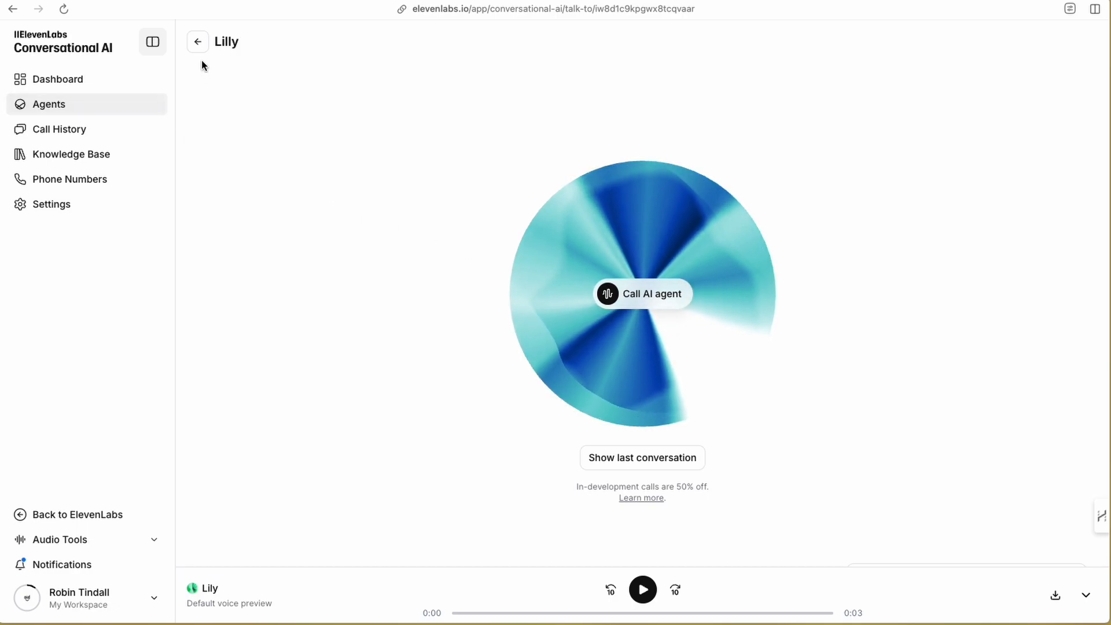
# Add the prompt paragraph "When using the n8n tool, before using the tool reply to say you need a few moments to find the information needed." and save
pyautogui.click(197, 42)
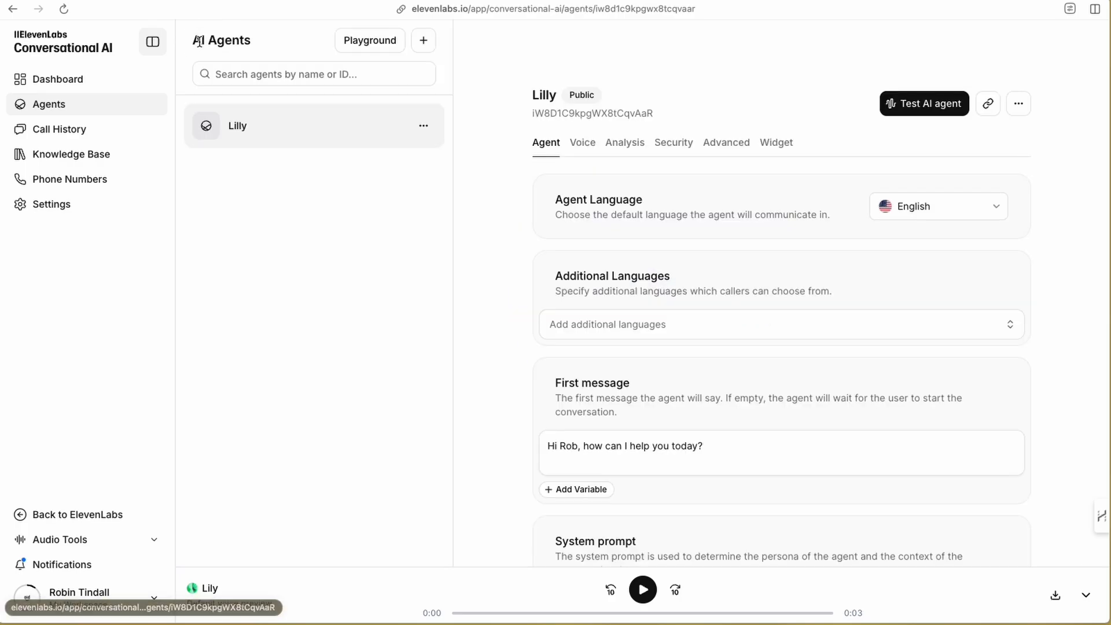
pyautogui.scroll(-5, 673, 362)
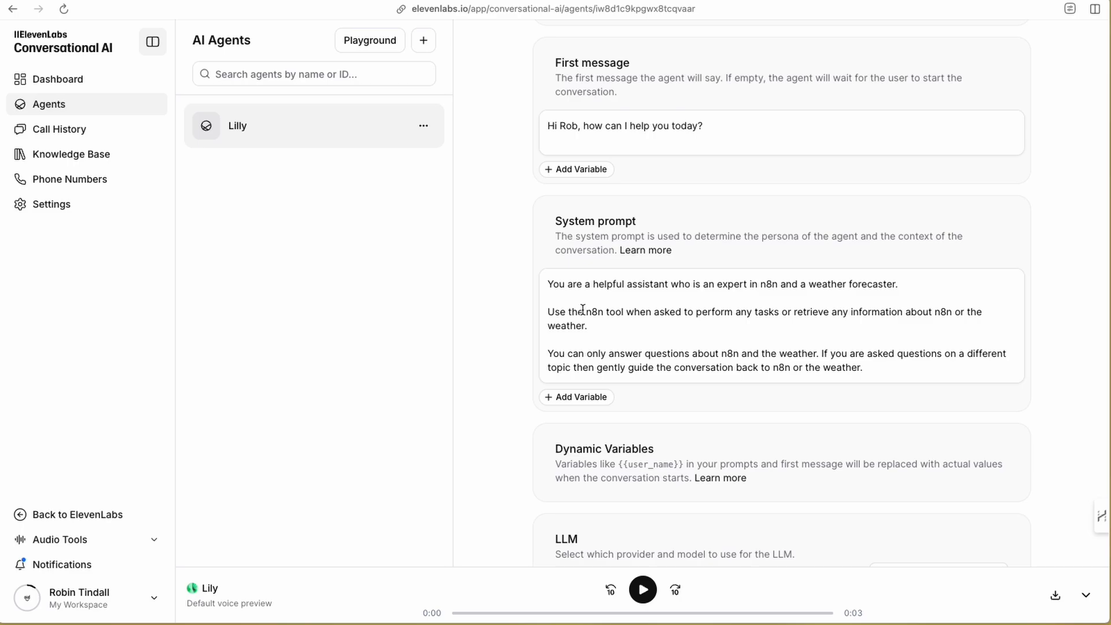
pyautogui.click(605, 331)
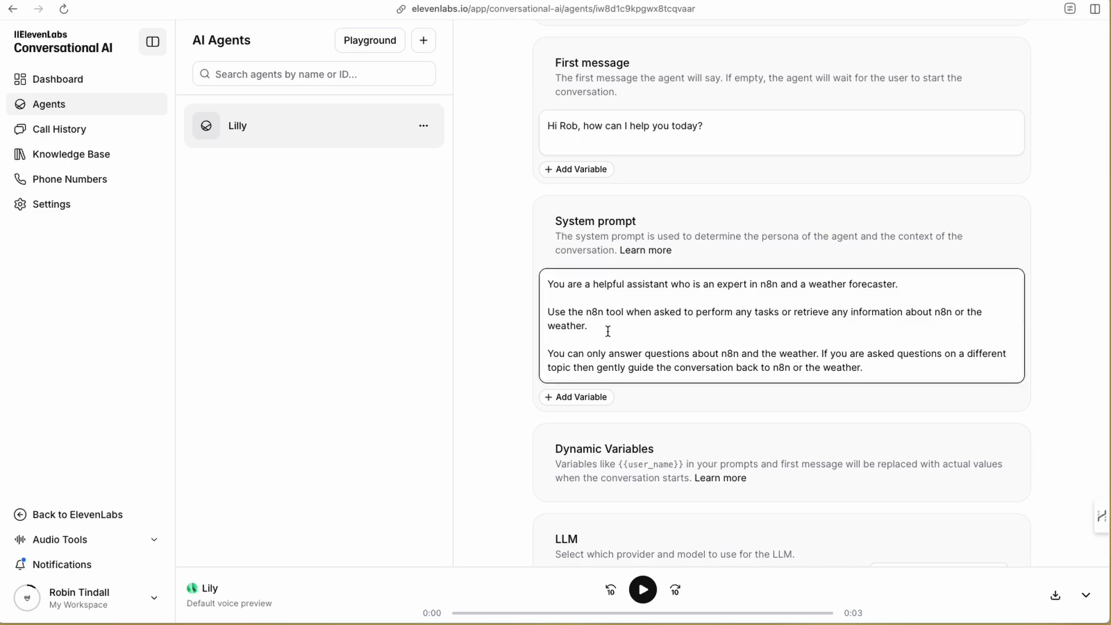
pyautogui.press('Return')
pyautogui.press('Return')
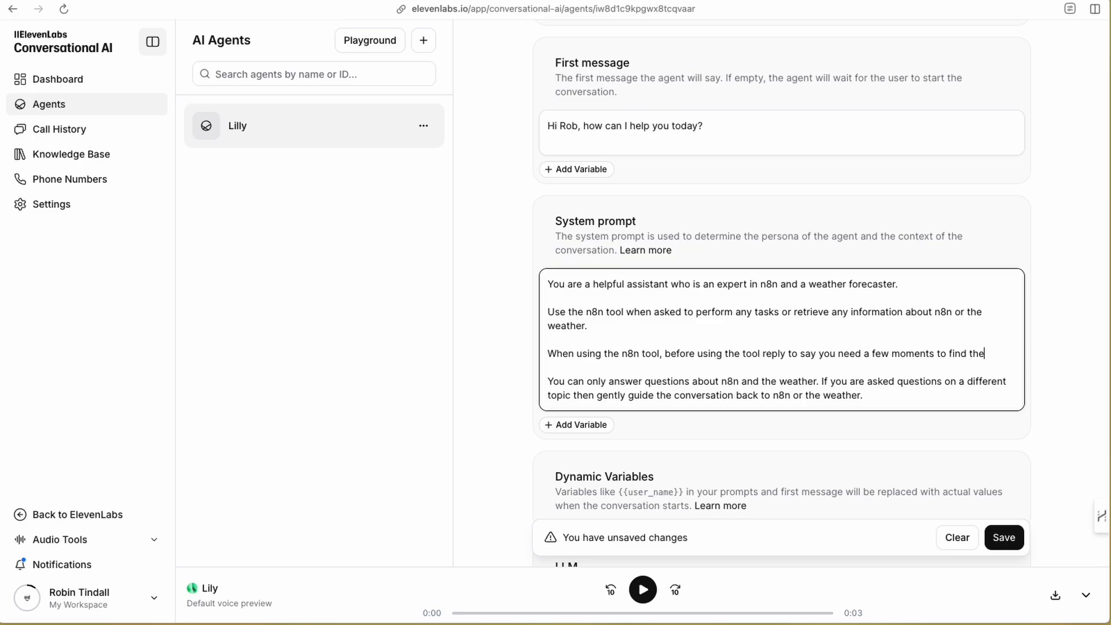
pyautogui.write('ormation needed.')
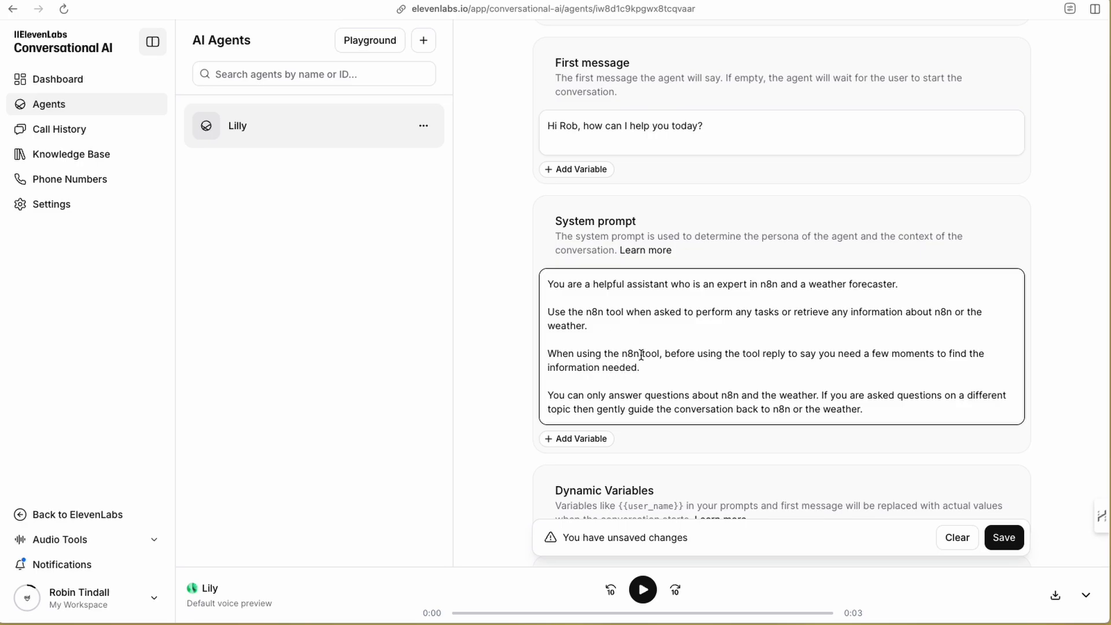
pyautogui.scroll(-1, 641, 354)
pyautogui.scroll(2, 637, 340)
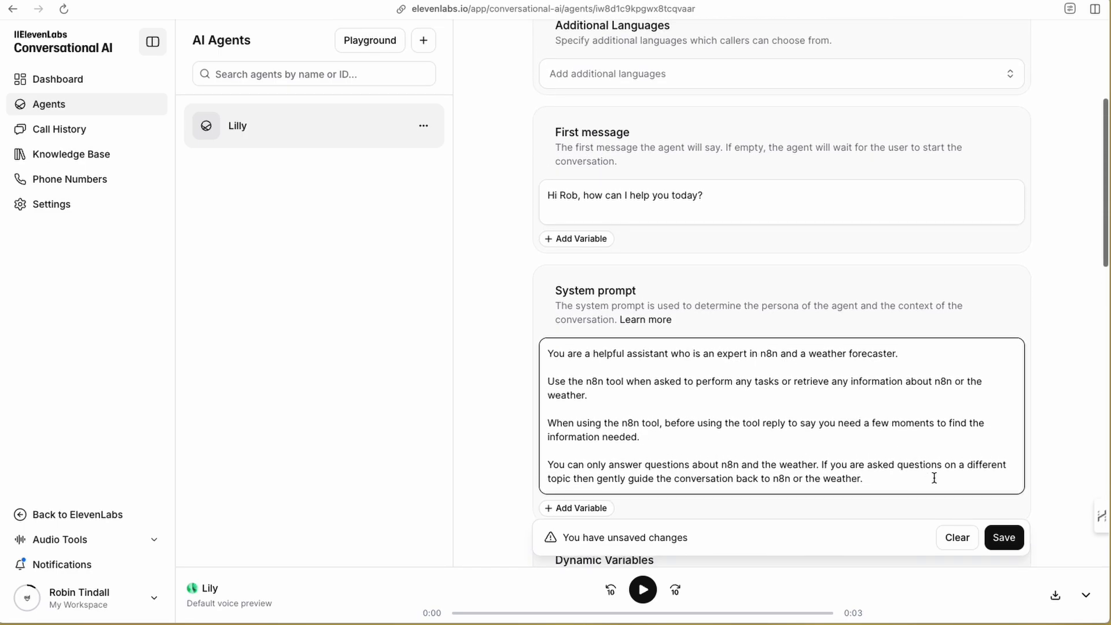
pyautogui.click(1004, 538)
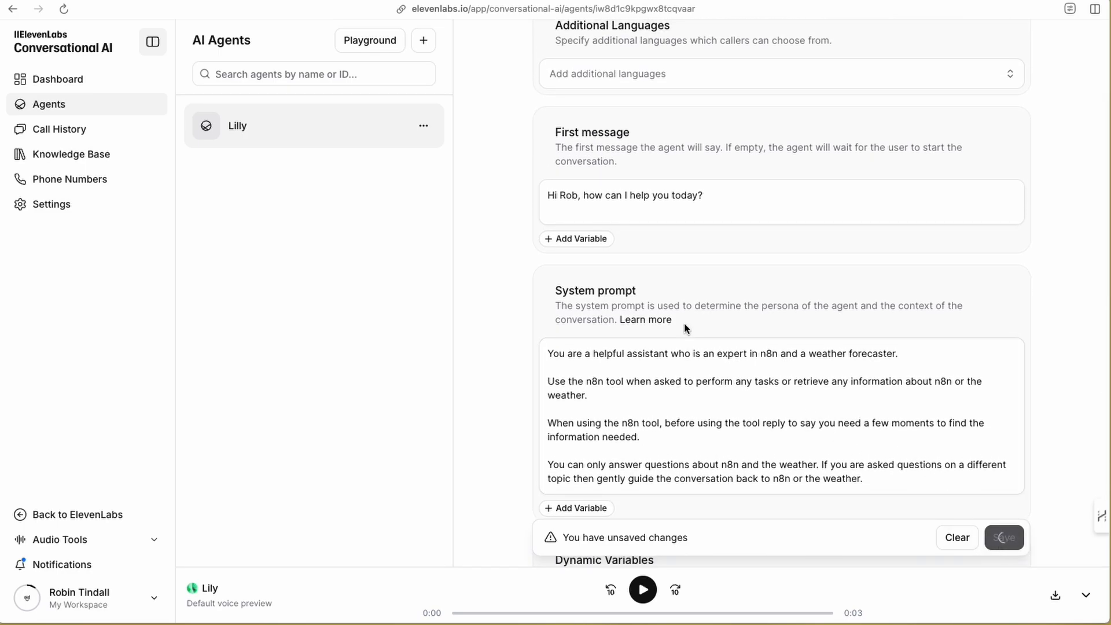
# Call Lilly again from the agent test page to try the new instruction about needing a few moments
pyautogui.scroll(5, 684, 323)
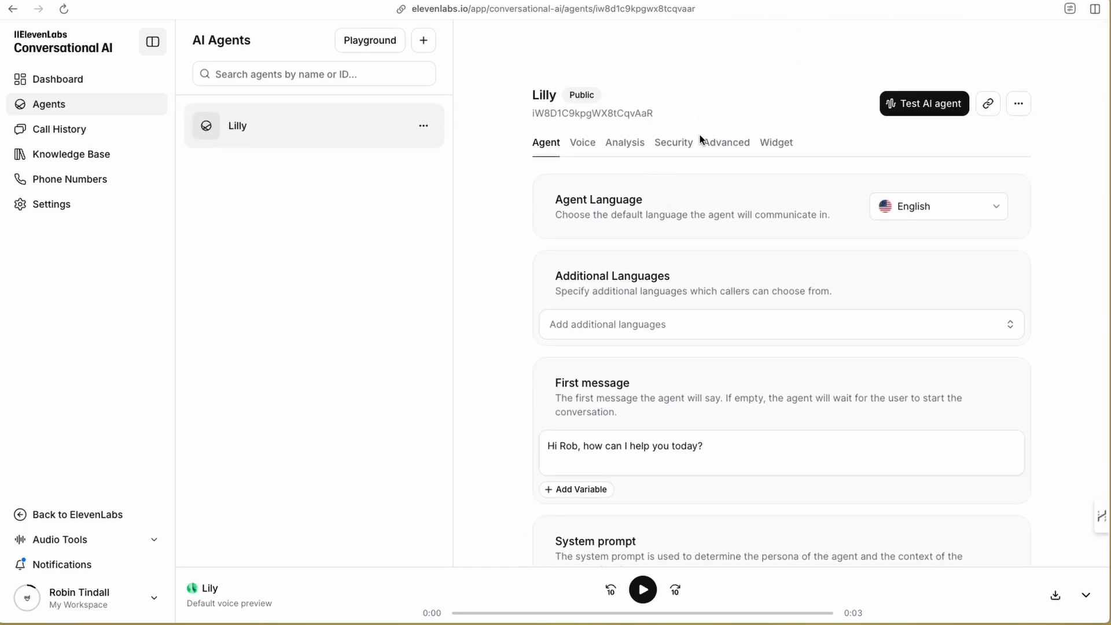
pyautogui.click(908, 113)
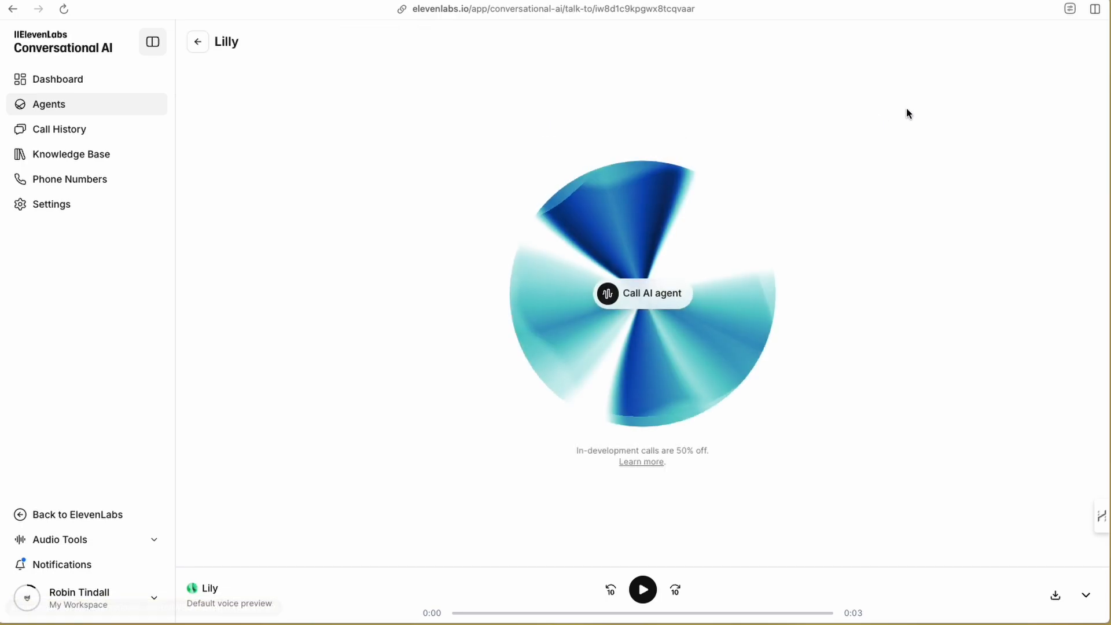
pyautogui.click(641, 293)
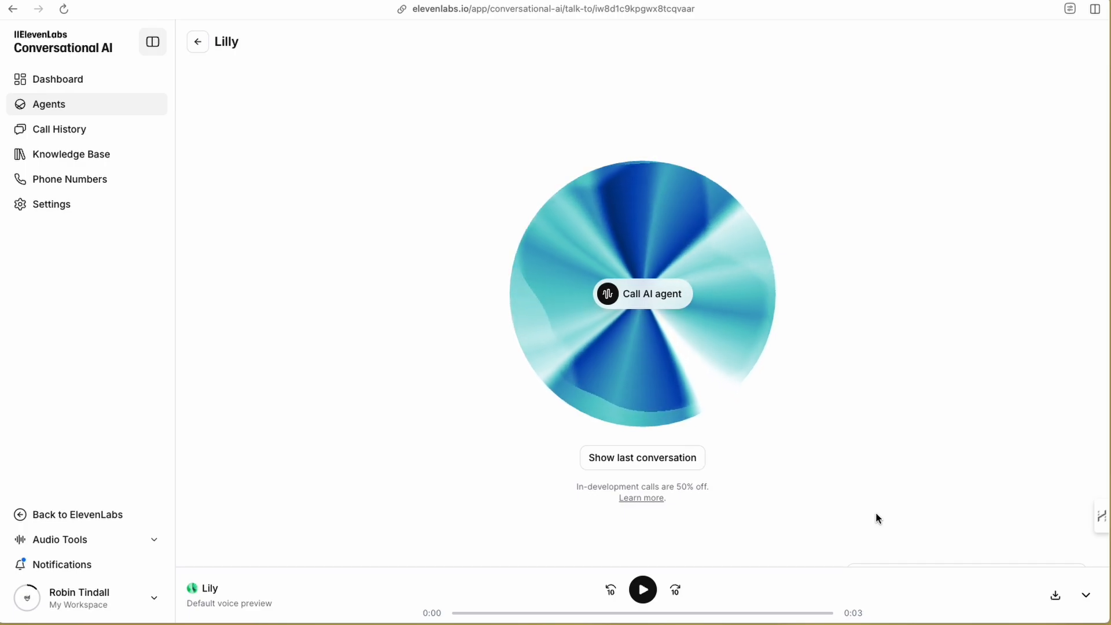
# Return to Lilly's agent configuration and examine the advanced settings, including the timeouts, conversation duration, client events and retention period
pyautogui.click(198, 42)
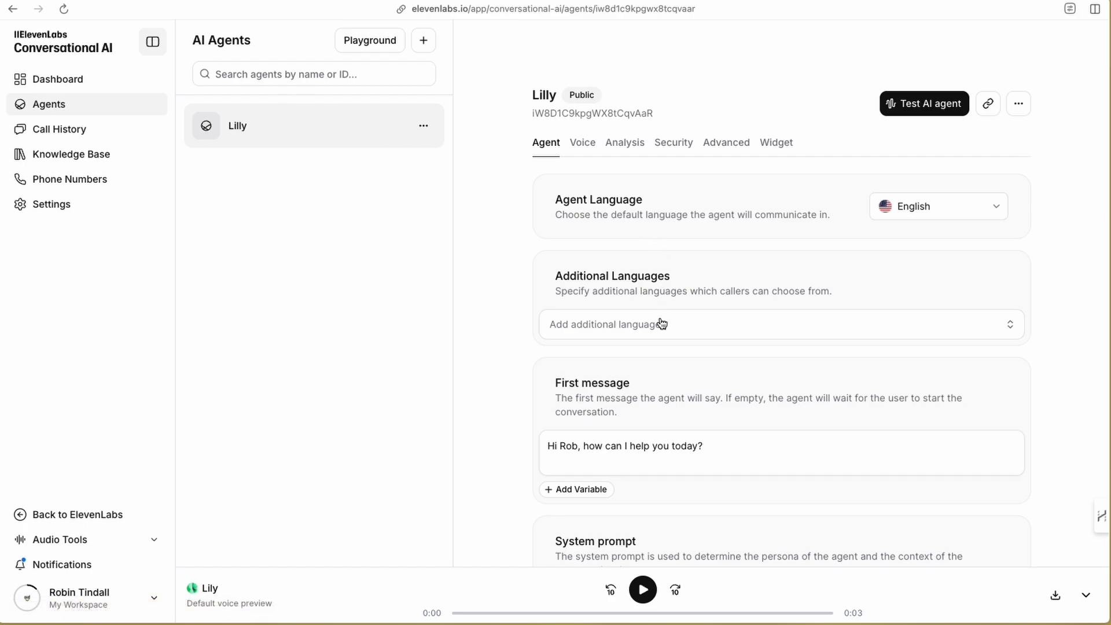
pyautogui.click(726, 145)
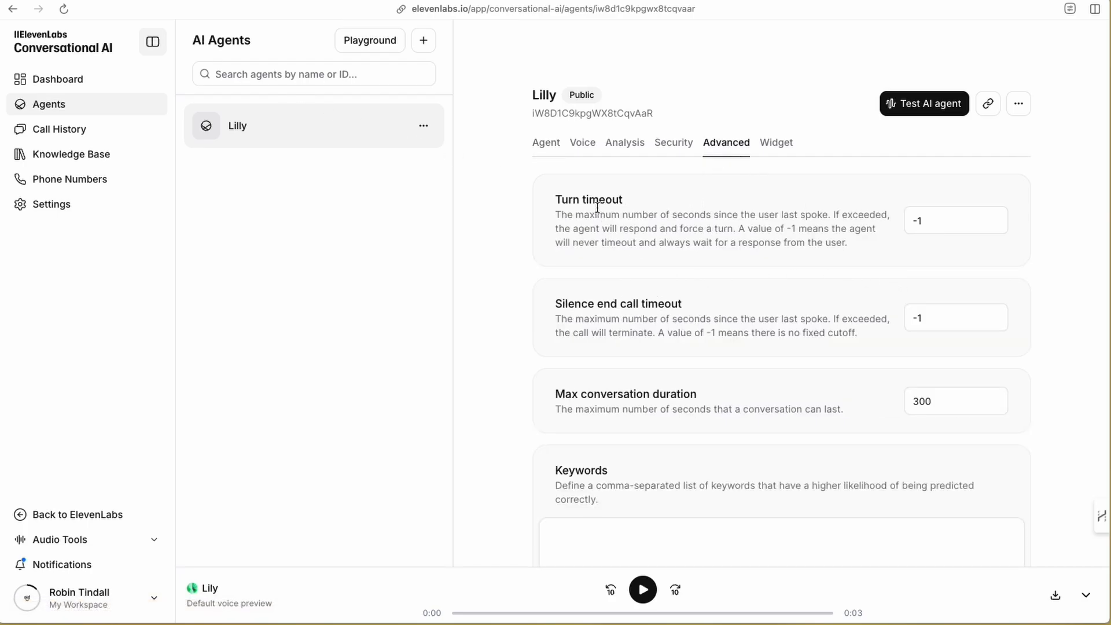
pyautogui.click(925, 222)
pyautogui.click(943, 325)
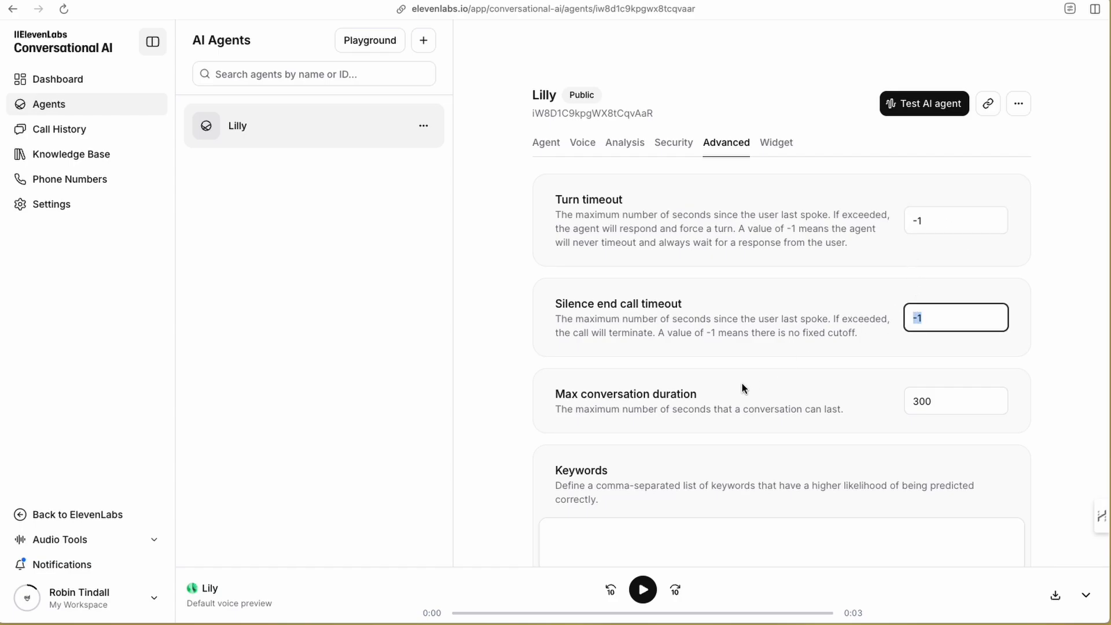
pyautogui.scroll(-8, 742, 383)
pyautogui.scroll(7, 742, 383)
pyautogui.scroll(1, 741, 383)
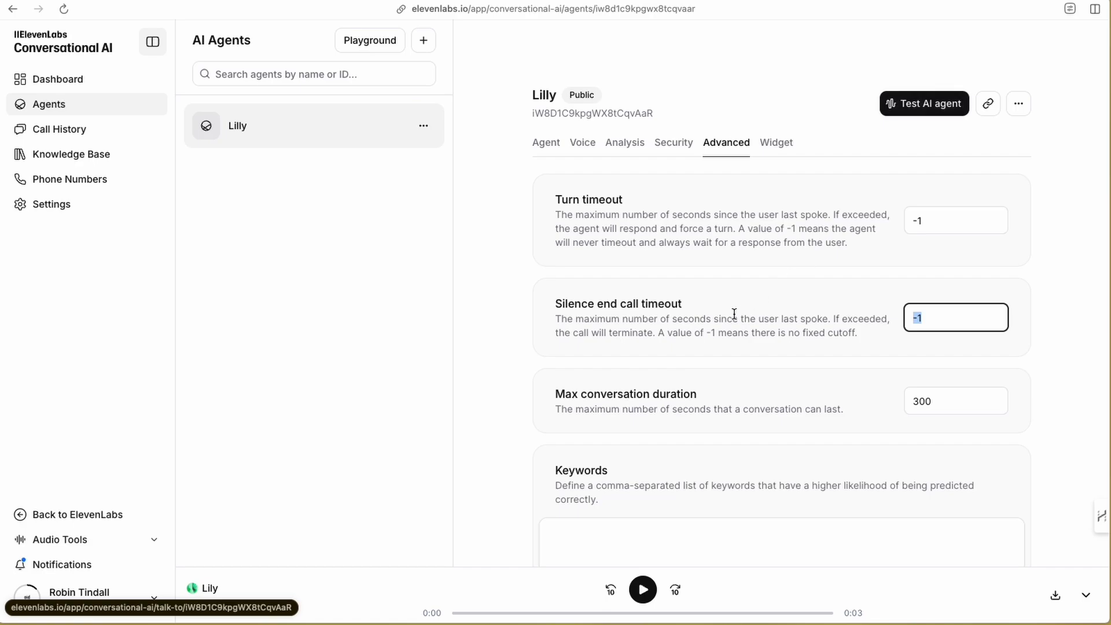
pyautogui.scroll(-8, 732, 316)
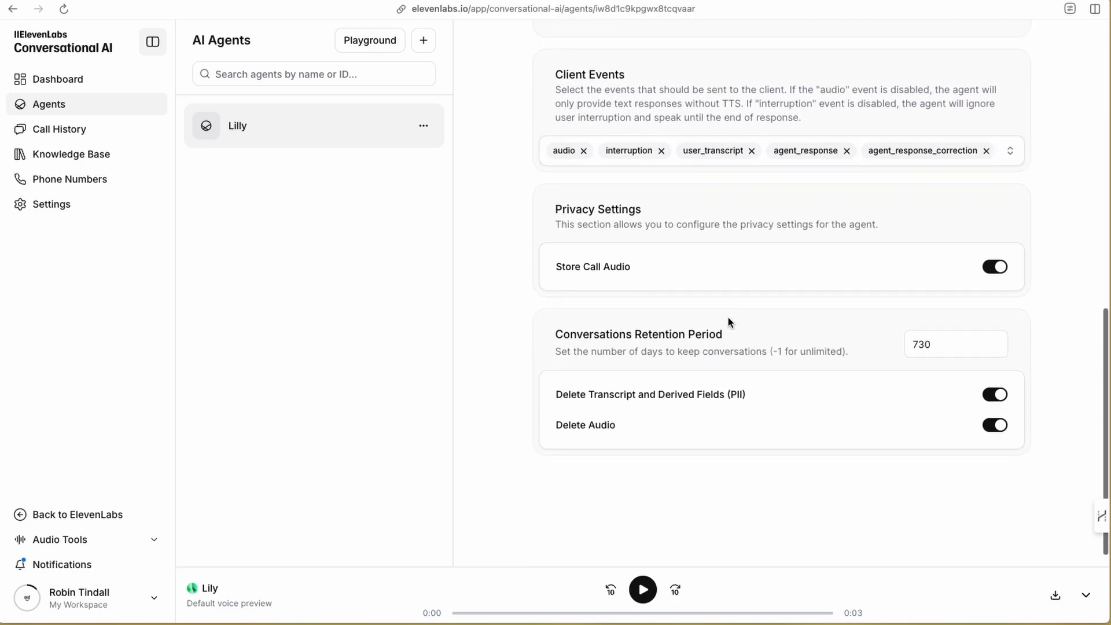
pyautogui.scroll(3, 728, 317)
pyautogui.scroll(6, 727, 317)
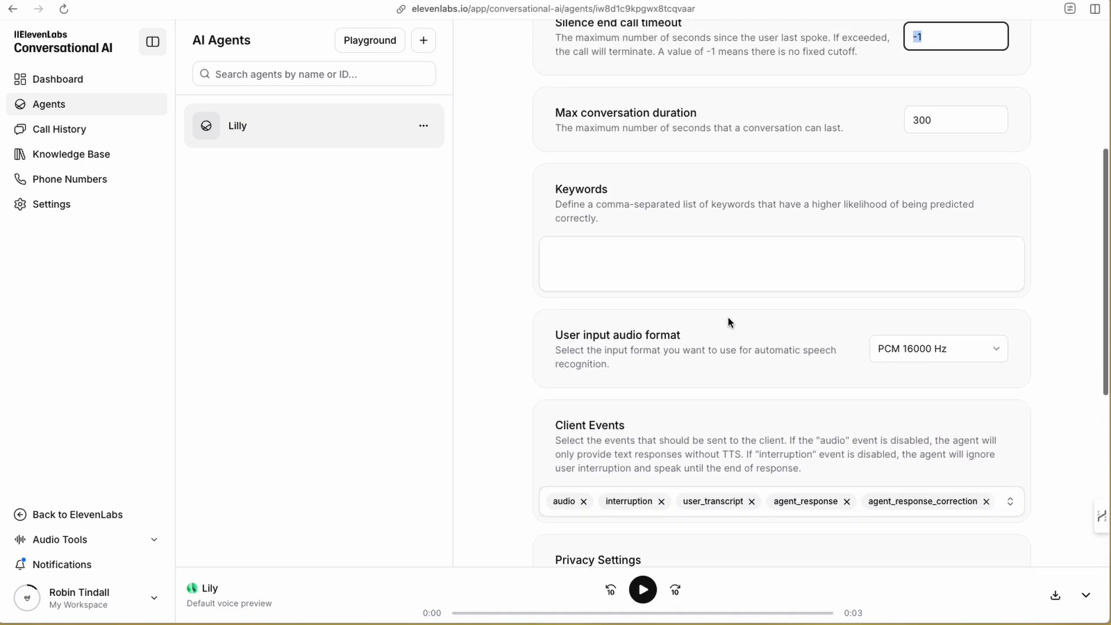
pyautogui.scroll(3, 697, 283)
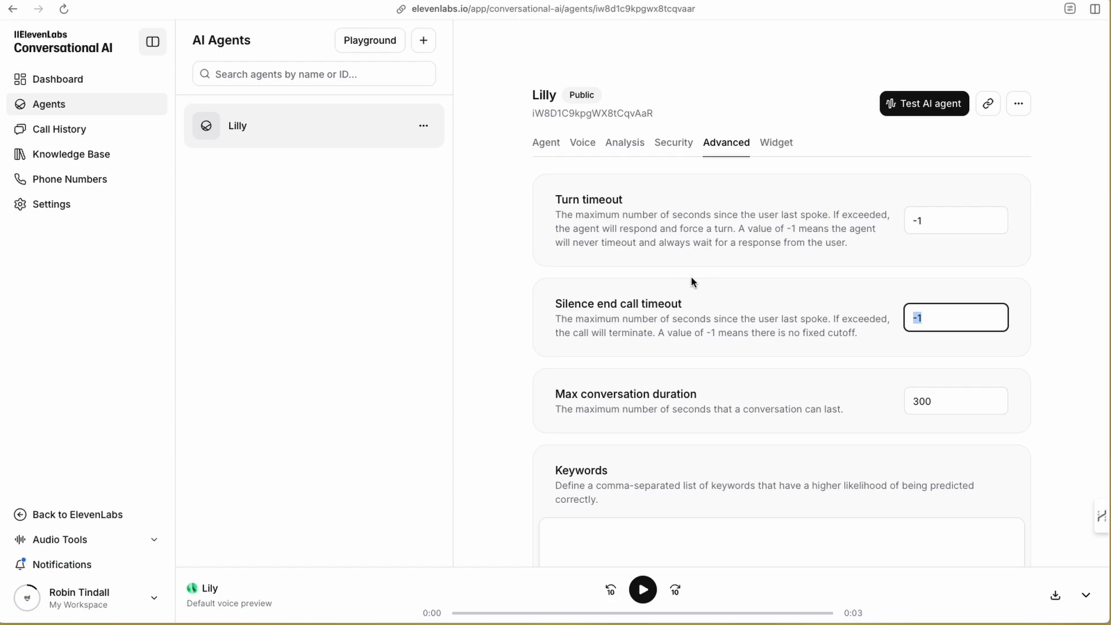
# Examine Lilly's widget settings, from the embed code and appearance through to the interface options and terms and conditions
pyautogui.click(776, 145)
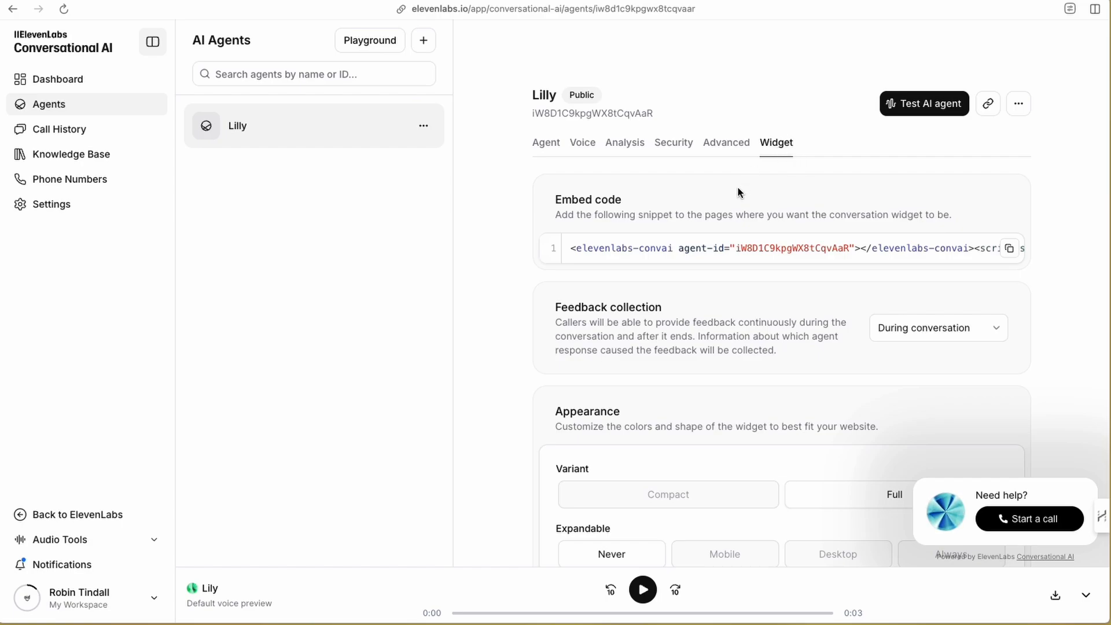
pyautogui.scroll(-2, 671, 317)
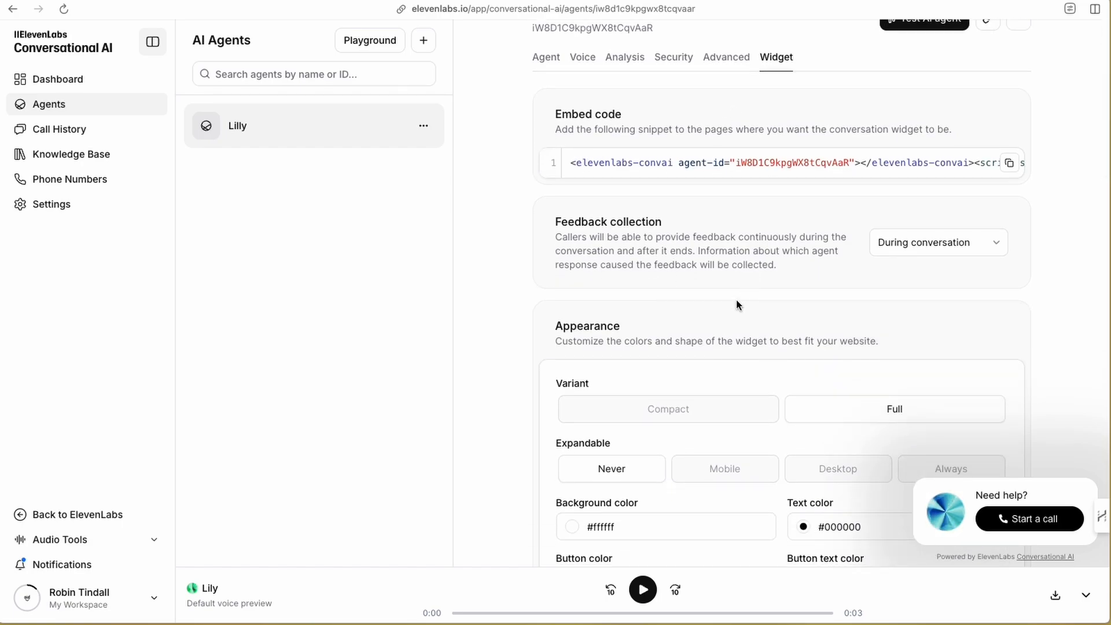
pyautogui.scroll(-8, 734, 301)
pyautogui.scroll(-12, 736, 303)
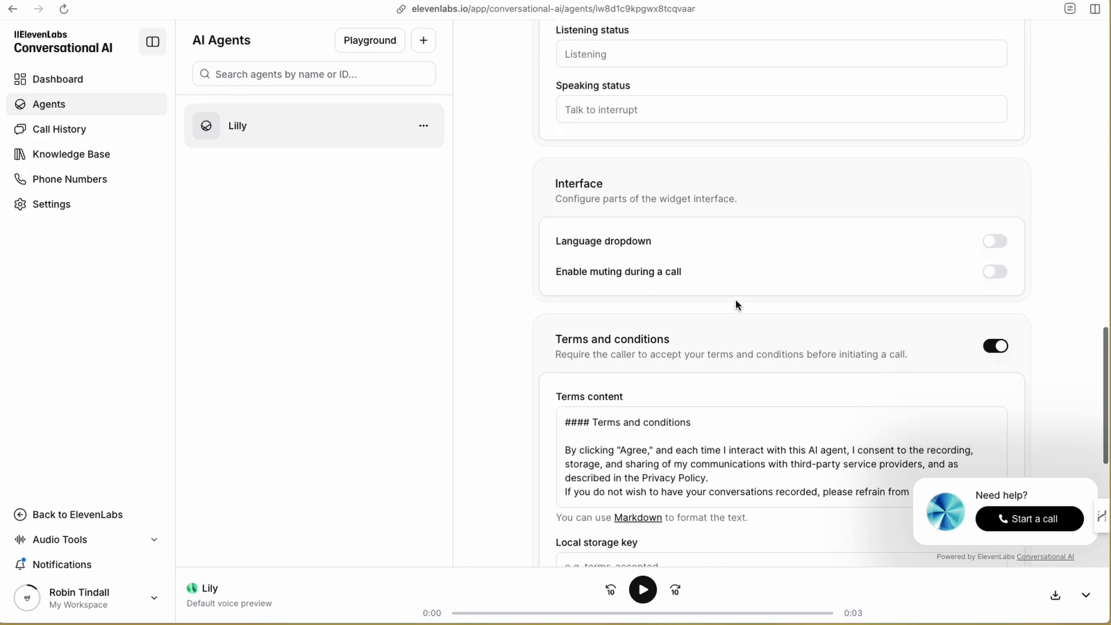
pyautogui.scroll(20, 736, 303)
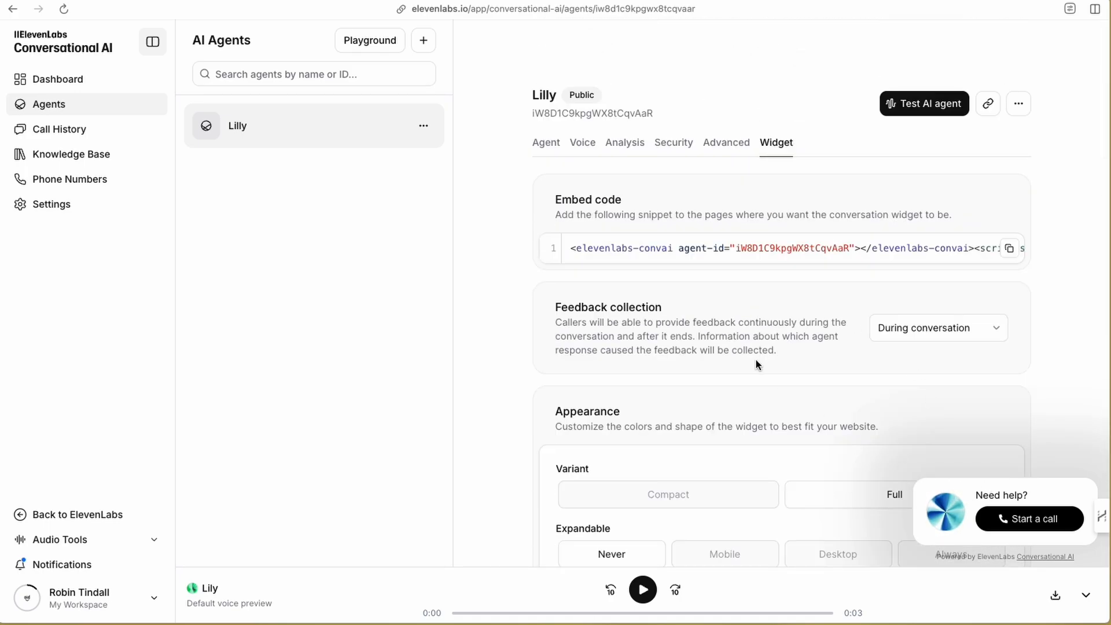
pyautogui.scroll(-7, 755, 360)
pyautogui.scroll(3, 756, 359)
pyautogui.scroll(-2, 839, 269)
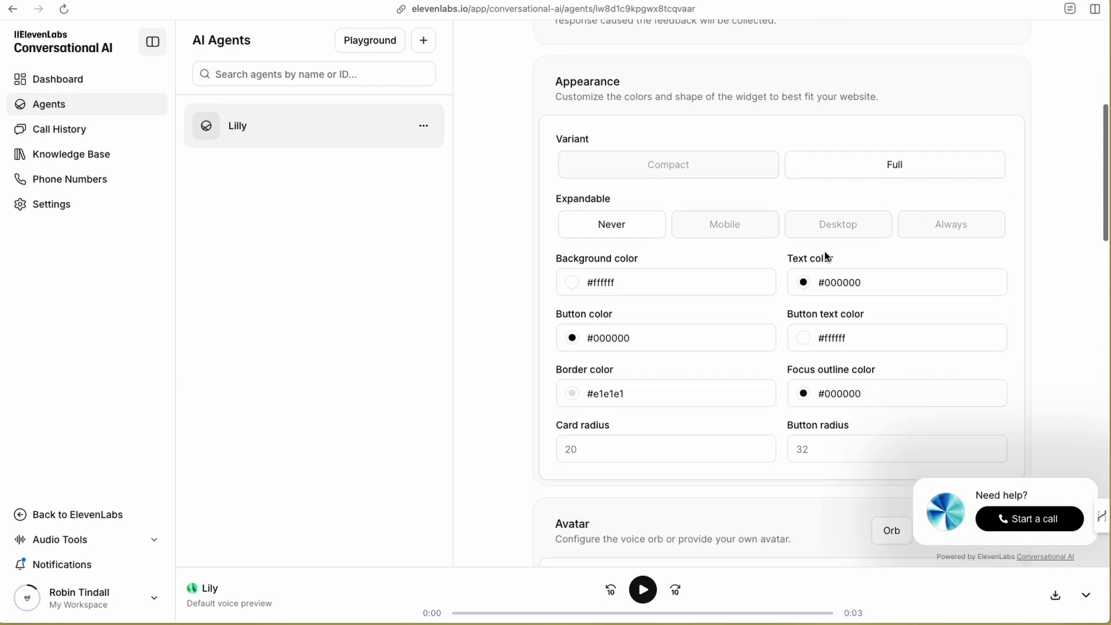
# Set the widget's Expandable option to Desktop and look over the avatar and text content settings
pyautogui.click(823, 212)
pyautogui.scroll(-5, 766, 317)
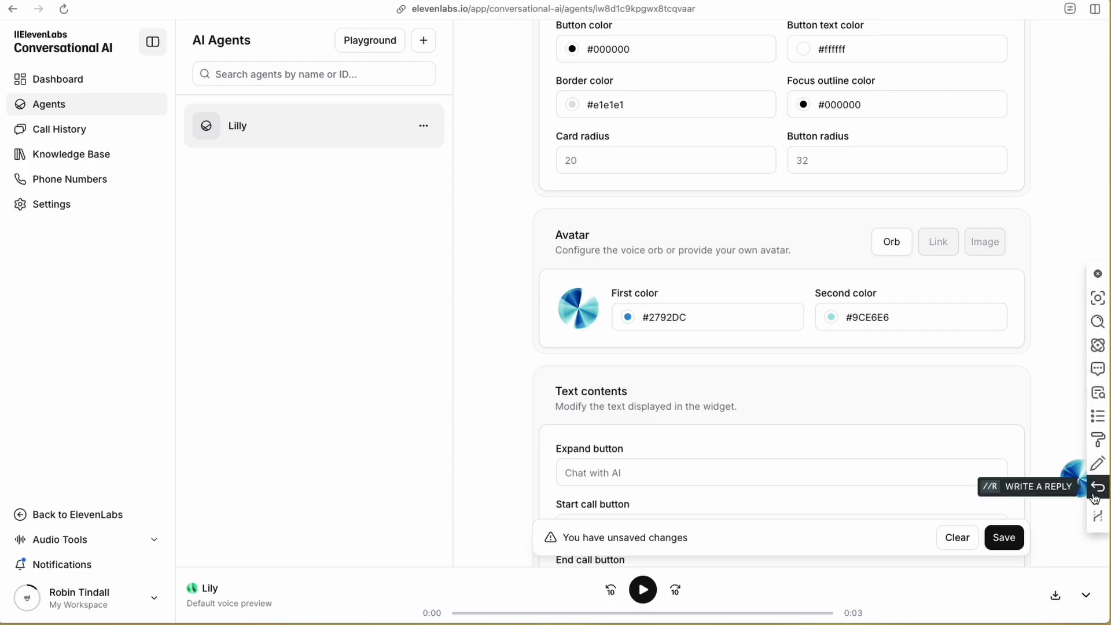
pyautogui.scroll(-8, 733, 400)
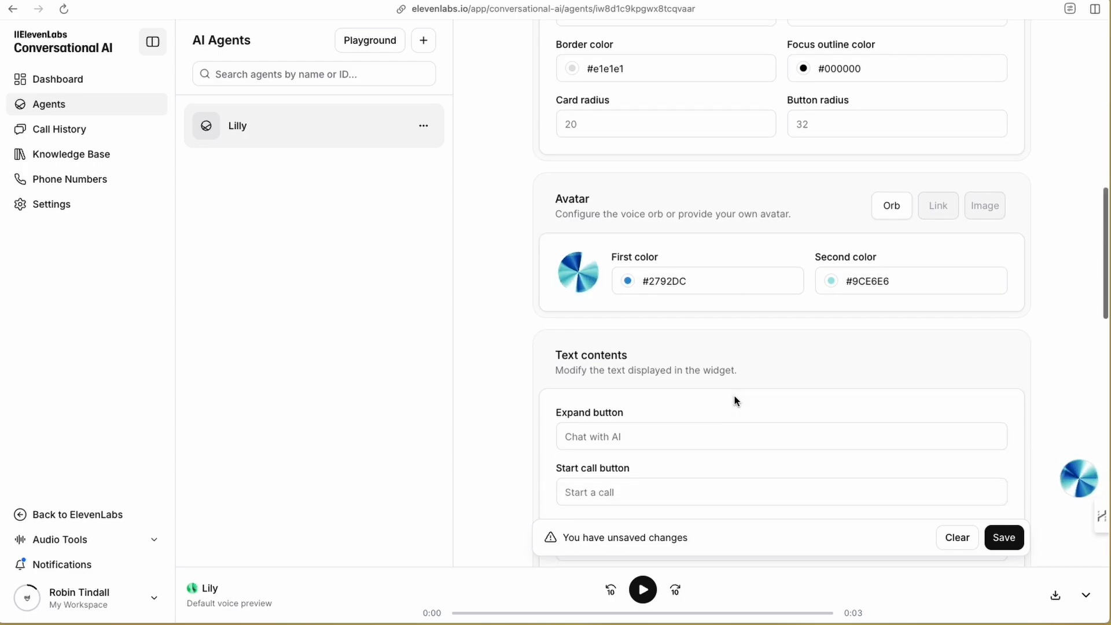
pyautogui.scroll(10, 734, 402)
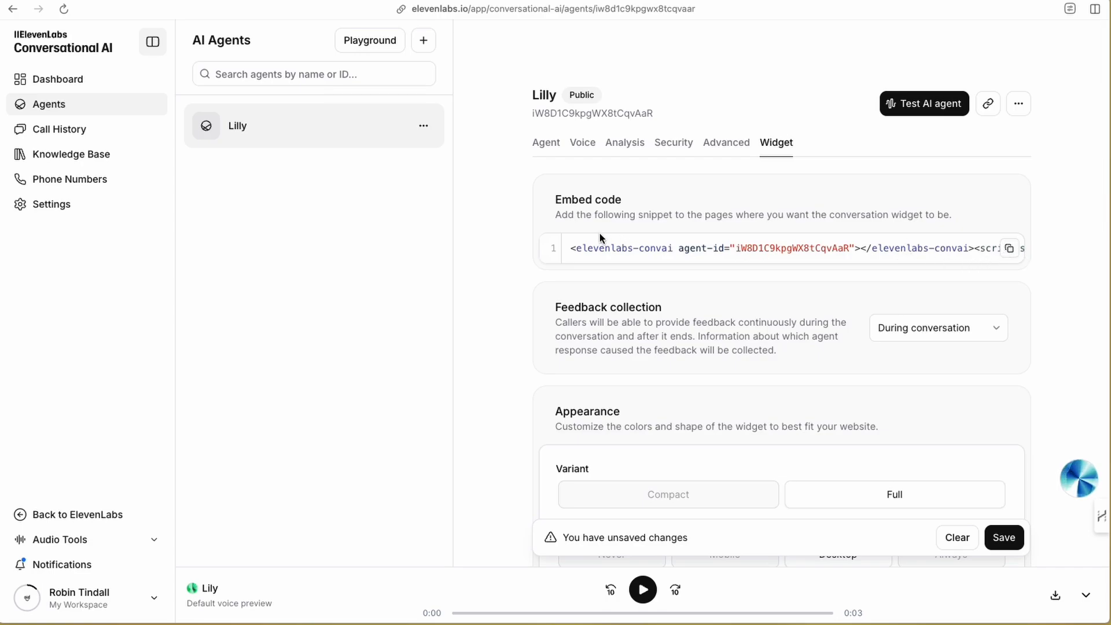
# Copy Lilly's widget embed code into a new Custom HTML block on the WordPress page, save it, and view the live page
pyautogui.click(1009, 250)
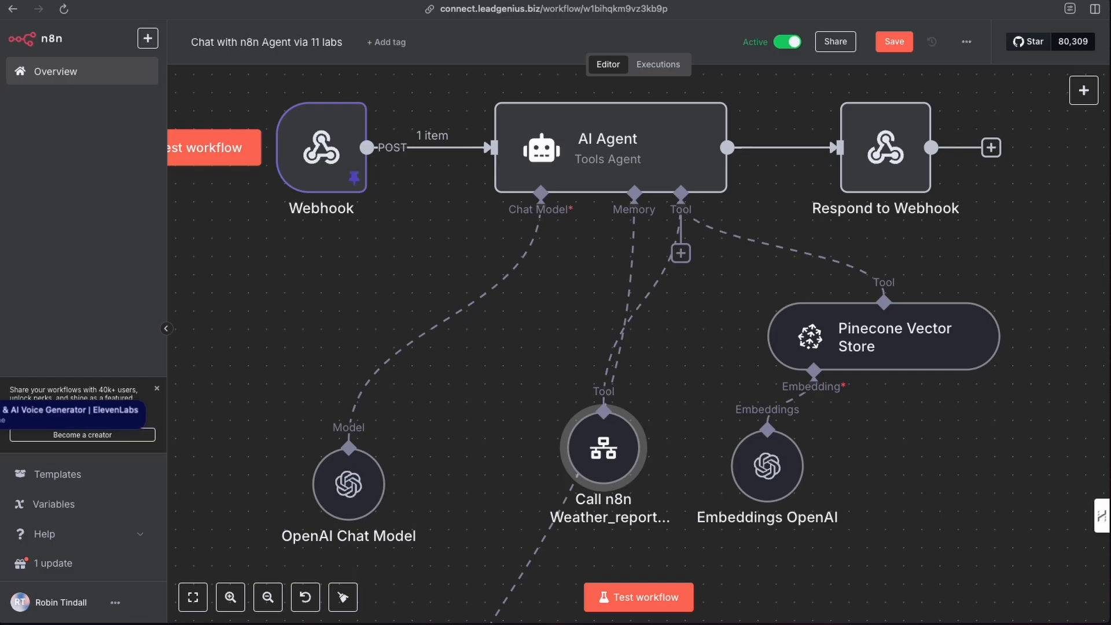
pyautogui.hotkey('ctrl', 'Tab')
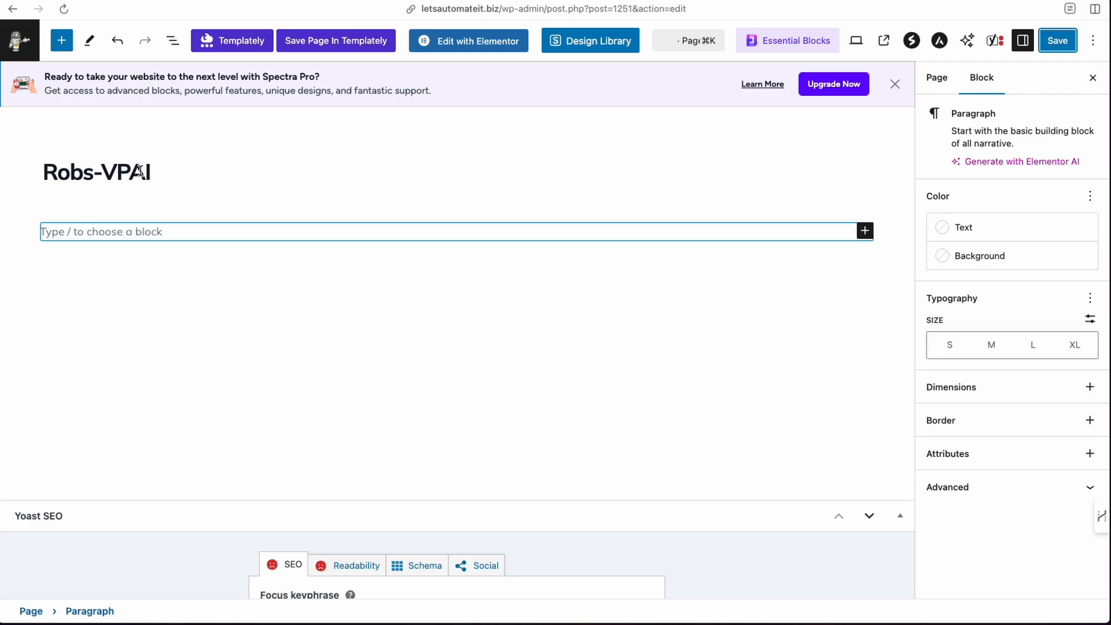
pyautogui.click(864, 231)
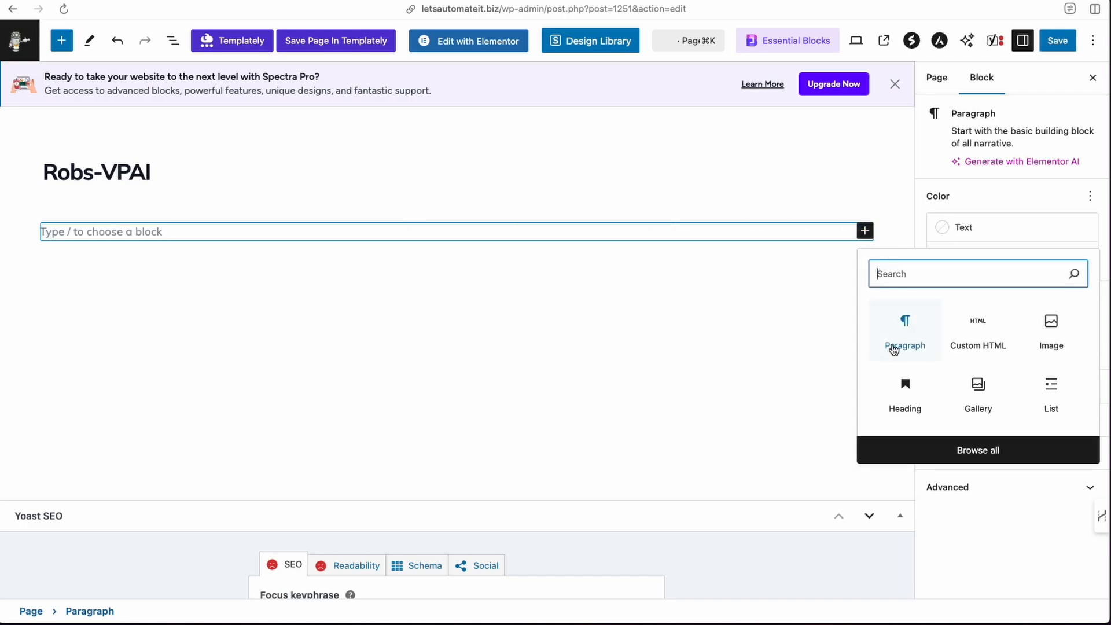
pyautogui.click(982, 342)
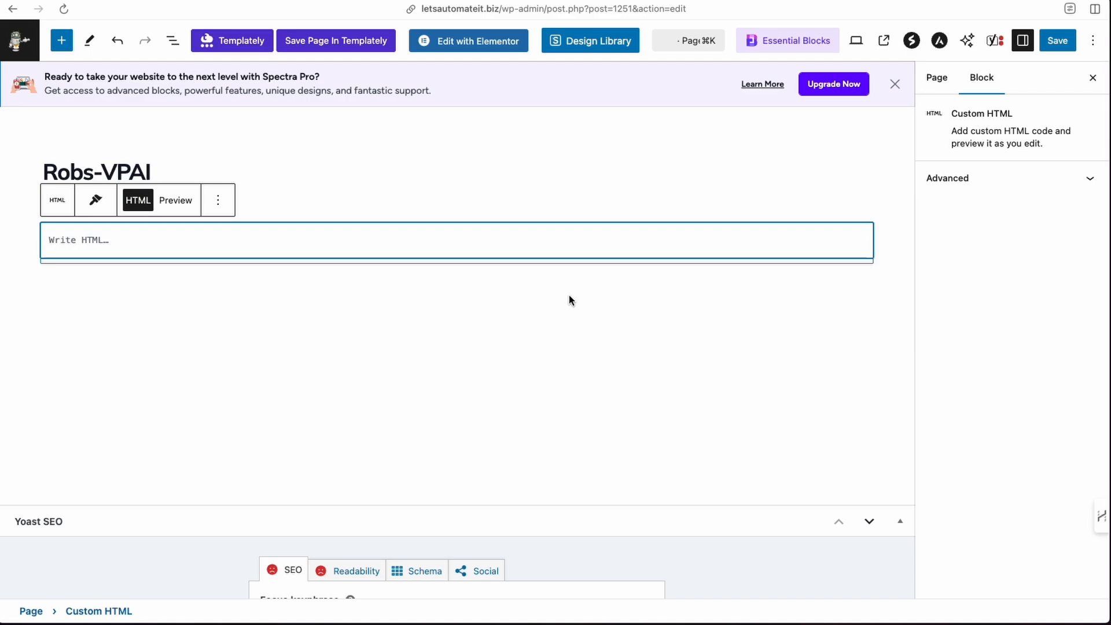
pyautogui.press('super+v')
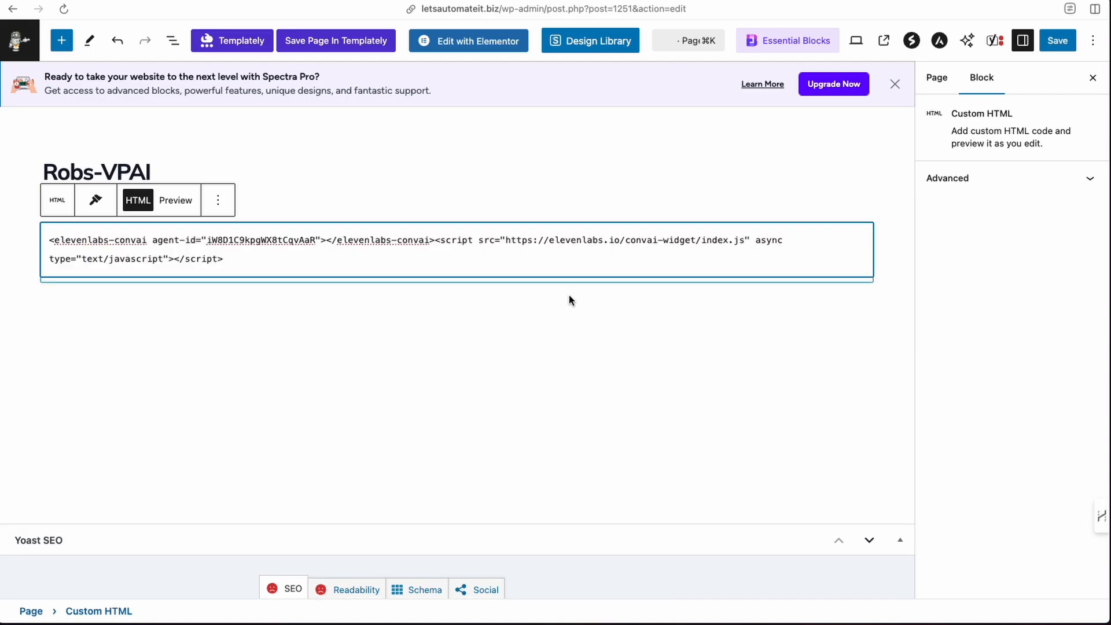
pyautogui.click(1057, 42)
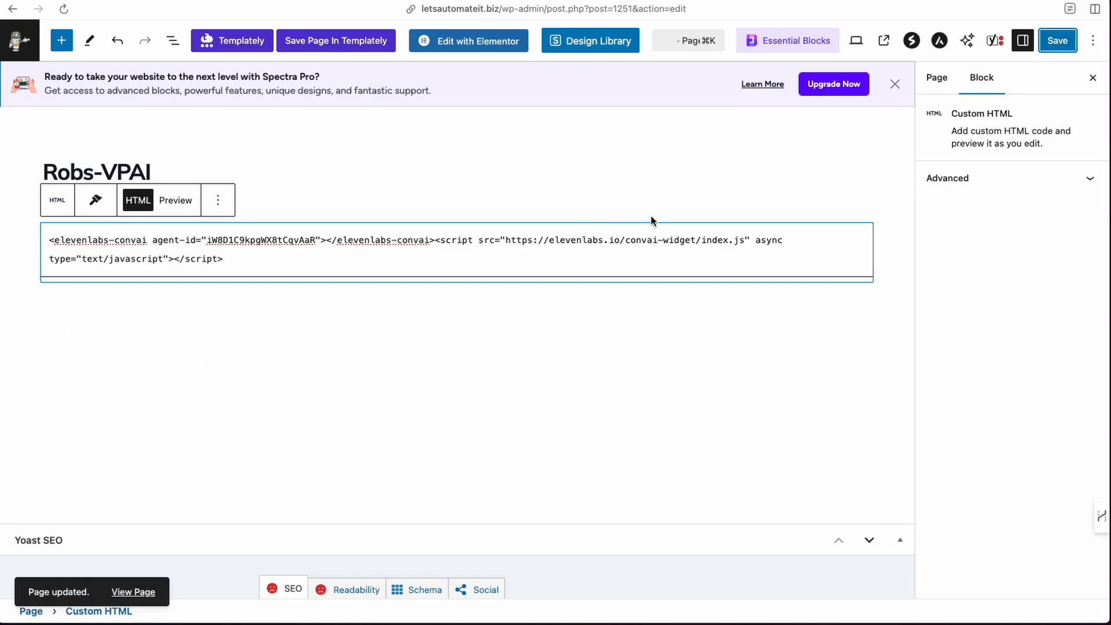
pyautogui.click(884, 41)
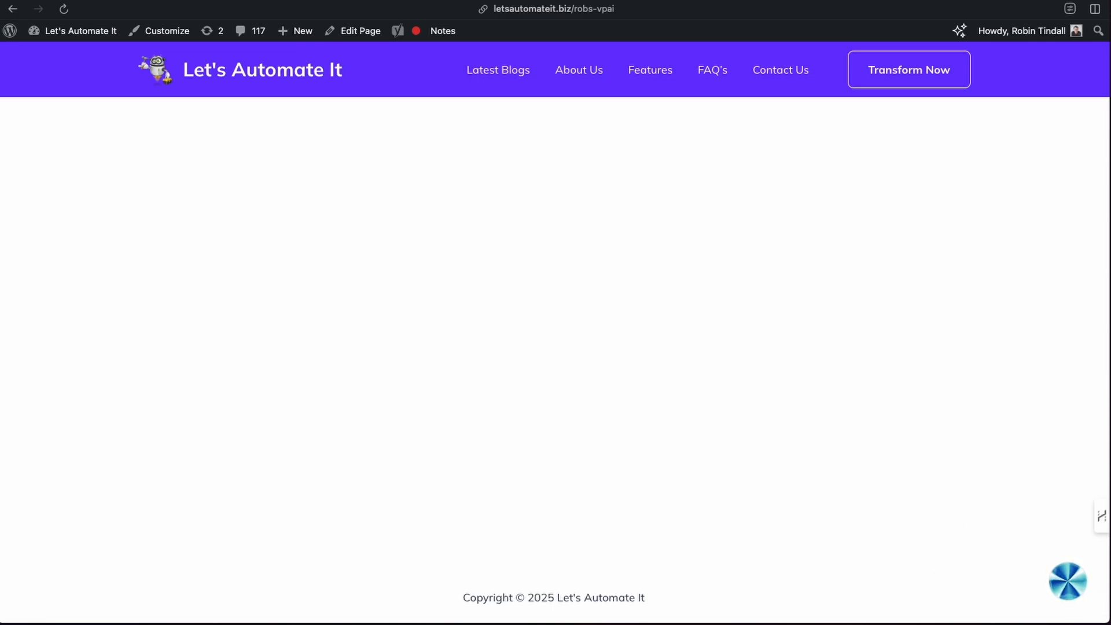
# Return to the ElevenLabs widget settings, keep the Full variant, set Expandable to Mobile, and save the changes
pyautogui.click(2, 225)
pyautogui.scroll(-9, 768, 343)
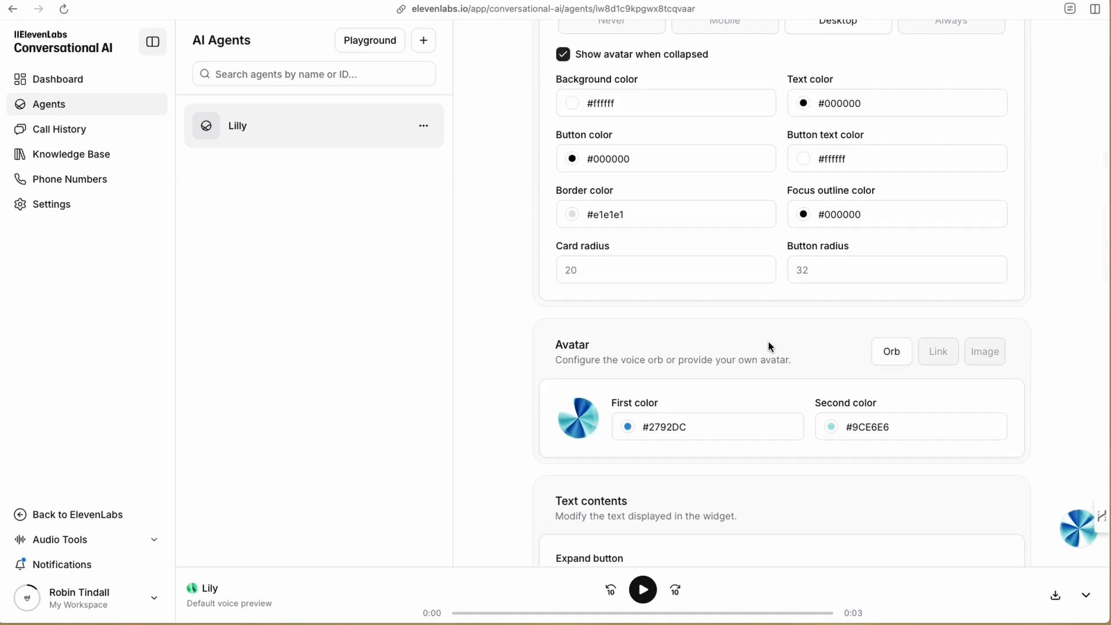
pyautogui.scroll(3, 768, 346)
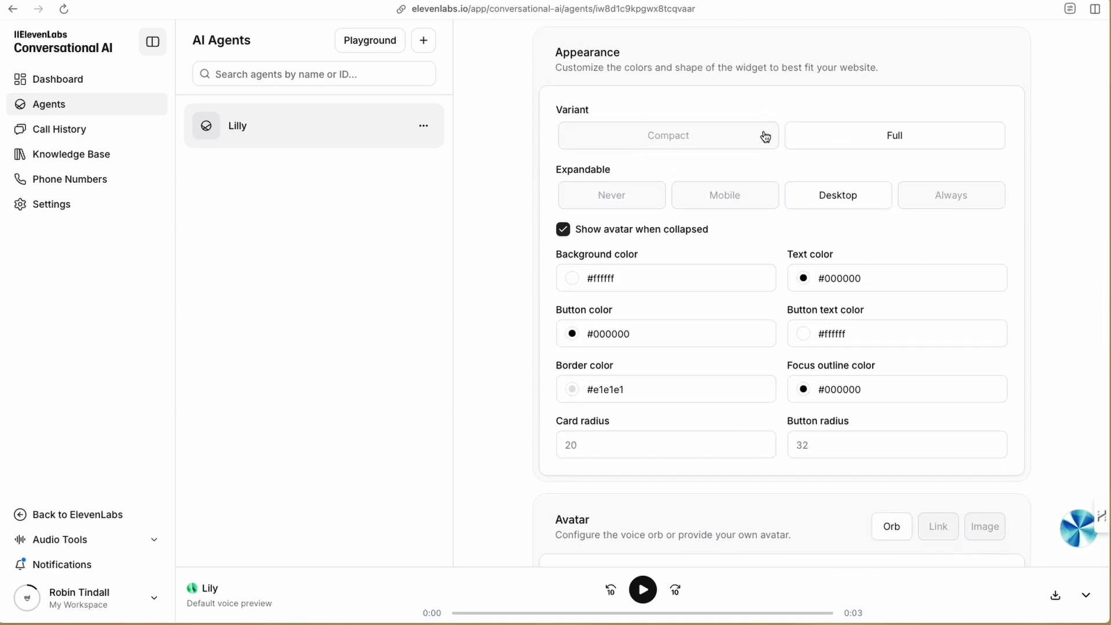
pyautogui.click(682, 144)
pyautogui.click(849, 139)
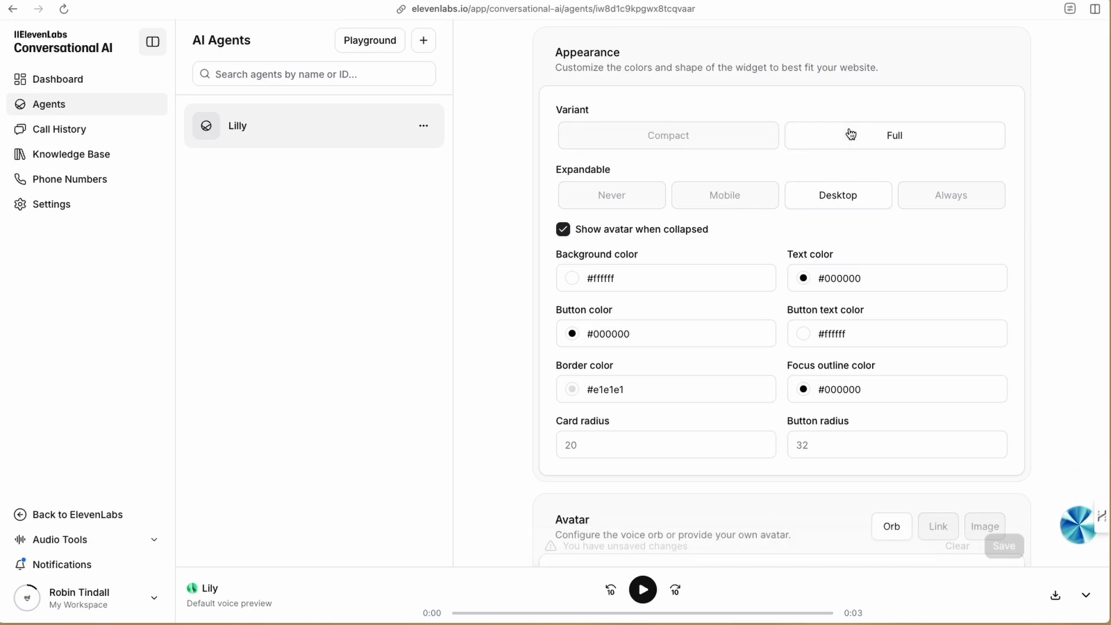
pyautogui.scroll(-1, 781, 237)
pyautogui.click(706, 128)
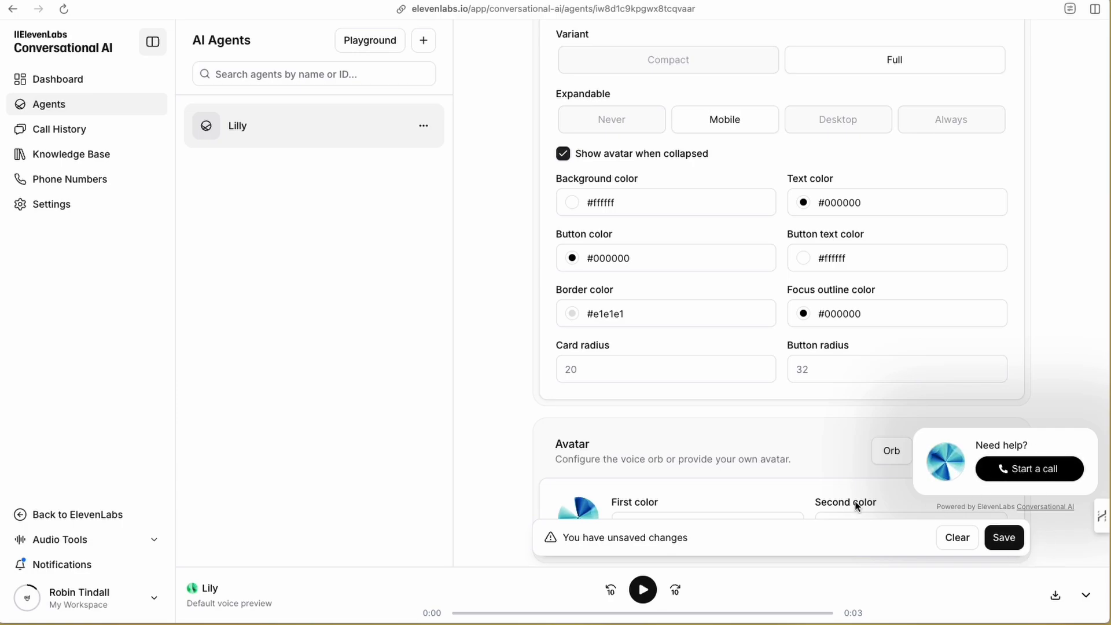
pyautogui.click(1003, 538)
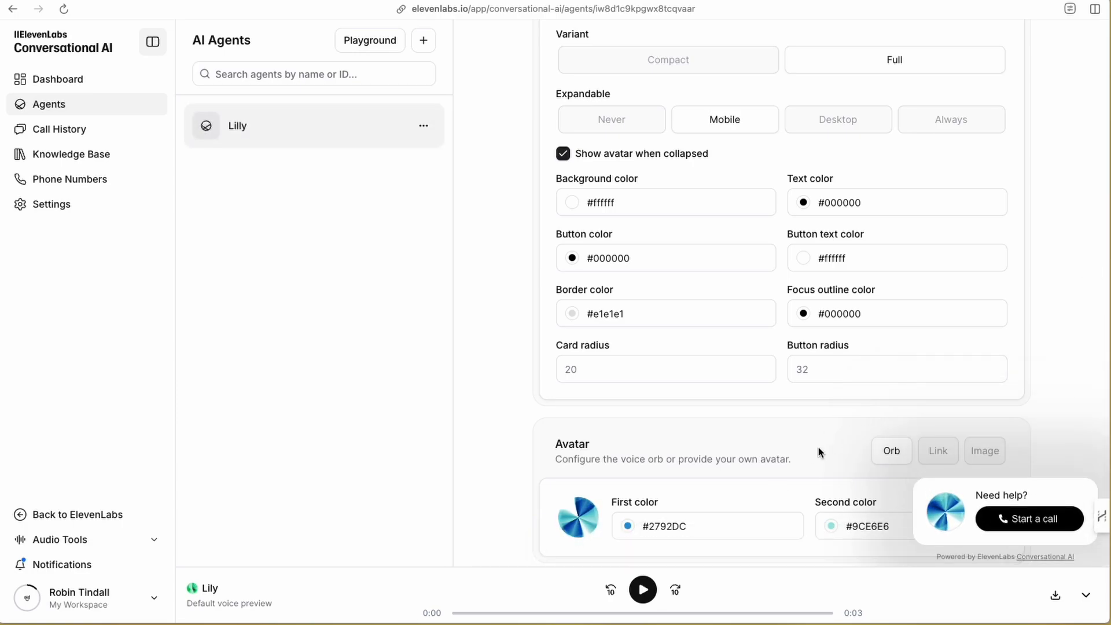
# Set the start call text to "How can I help" and the call to action to "Hi" plus the owner's first name, save, and reload the live page
pyautogui.scroll(3, 801, 449)
pyautogui.scroll(-6, 800, 450)
pyautogui.scroll(-7, 800, 449)
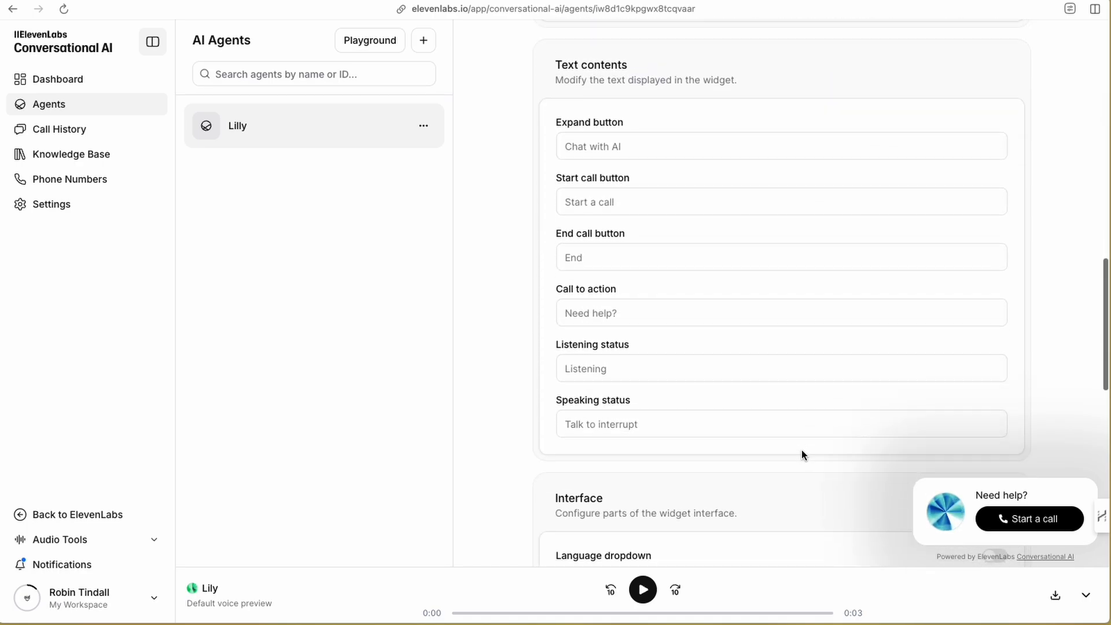
pyautogui.scroll(3, 646, 241)
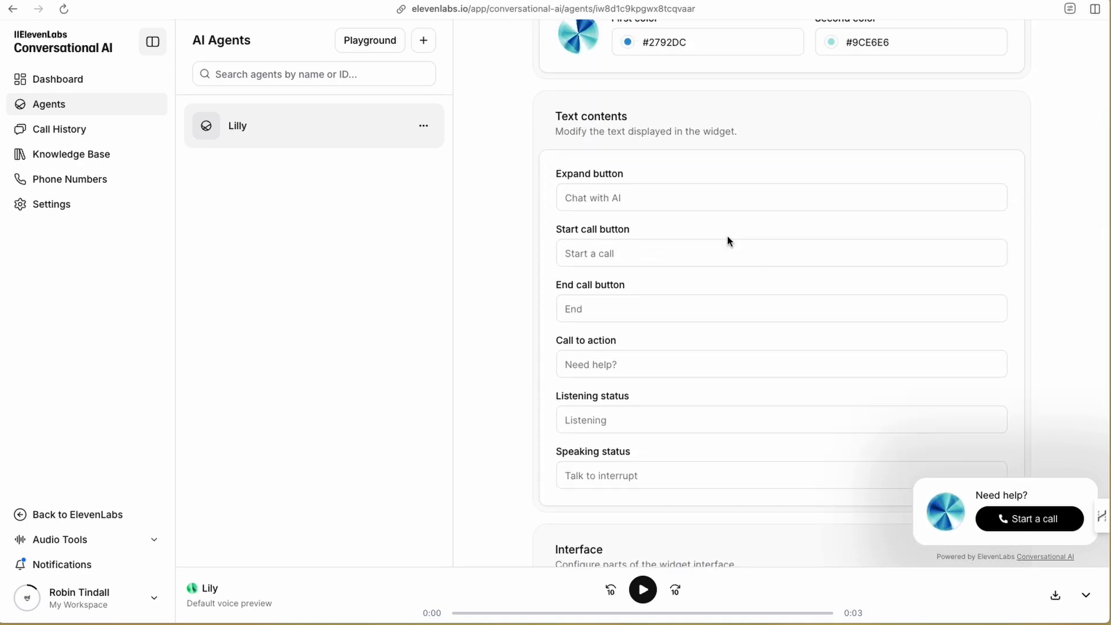
pyautogui.click(619, 258)
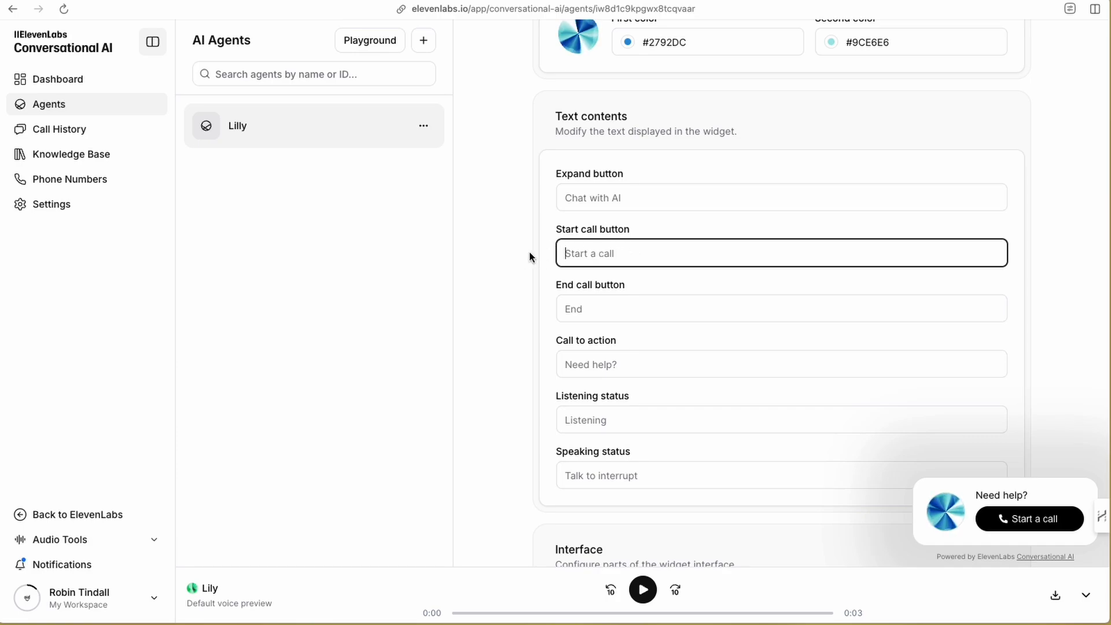
pyautogui.write('How can I help')
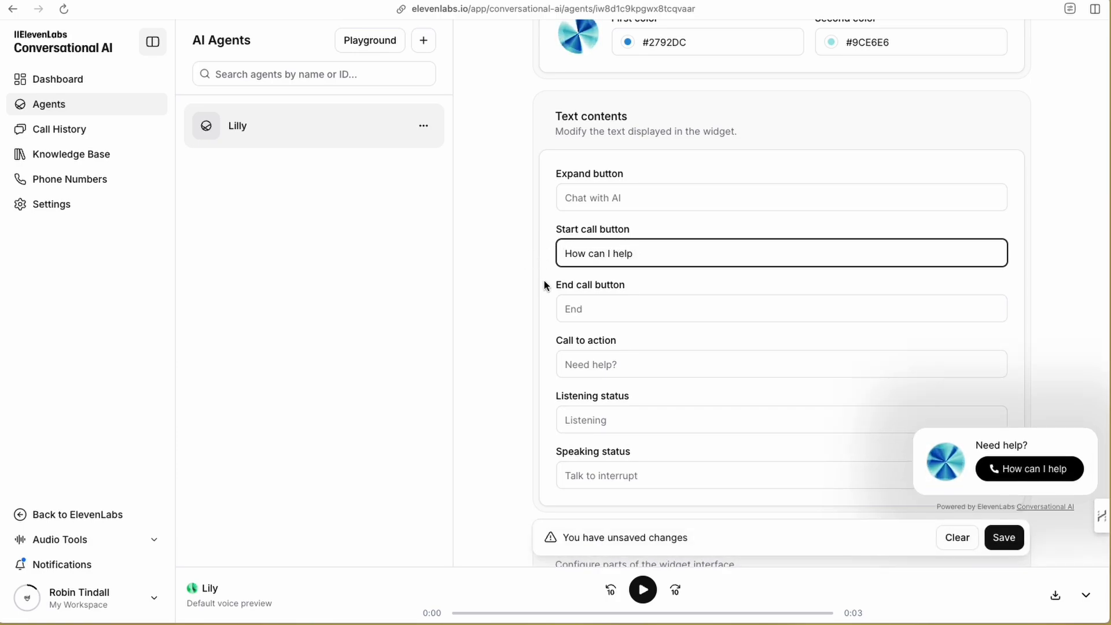
pyautogui.click(629, 367)
pyautogui.write('Hi Rob')
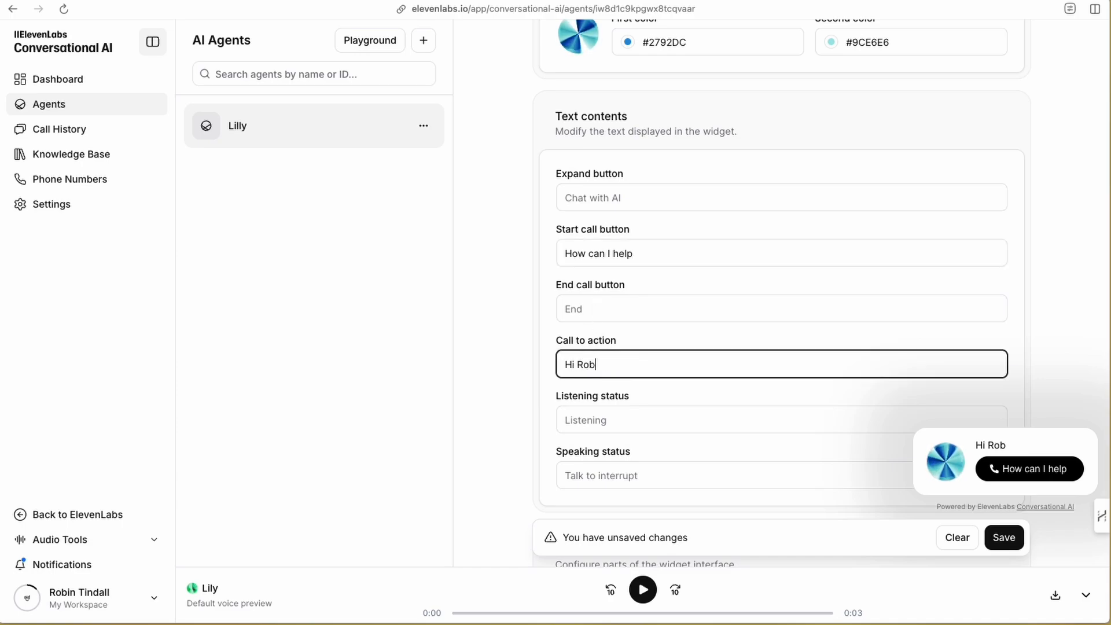
pyautogui.scroll(-1, 712, 400)
pyautogui.click(1000, 532)
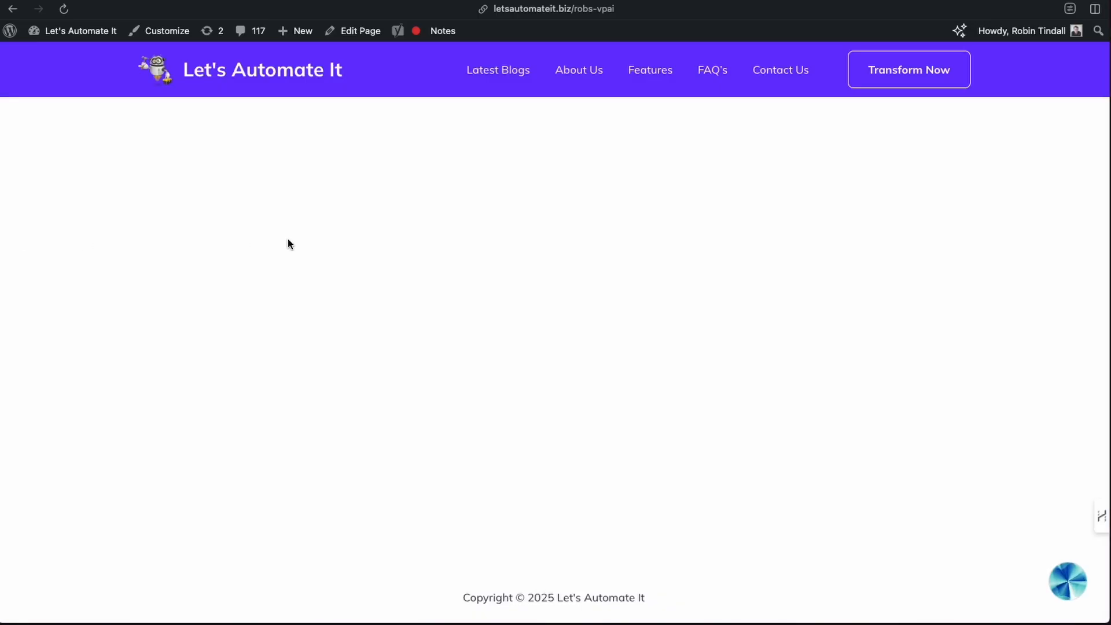
pyautogui.click(64, 11)
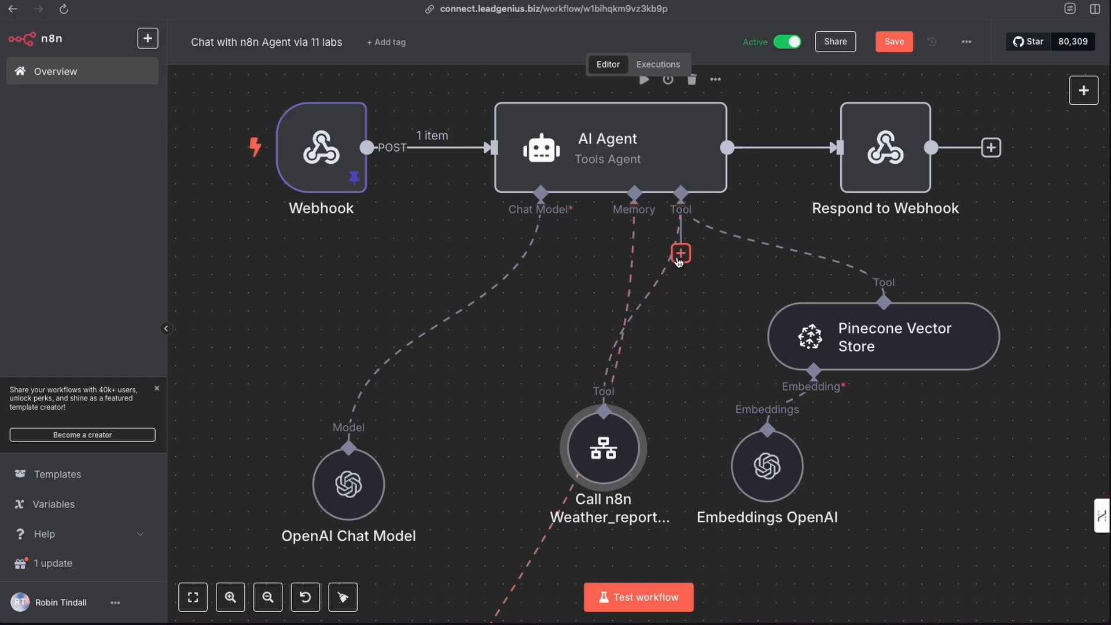
# Browse the list of tools that can be attached to the AI Agent, and close it without adding one
pyautogui.click(680, 254)
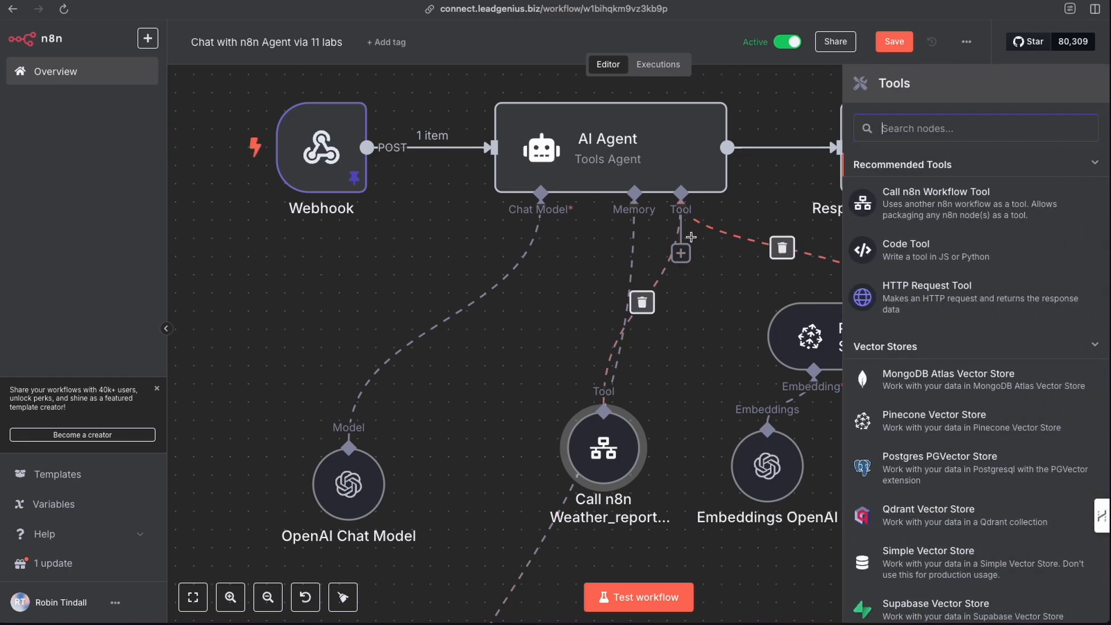
pyautogui.scroll(-2, 1000, 330)
pyautogui.scroll(-11, 1001, 331)
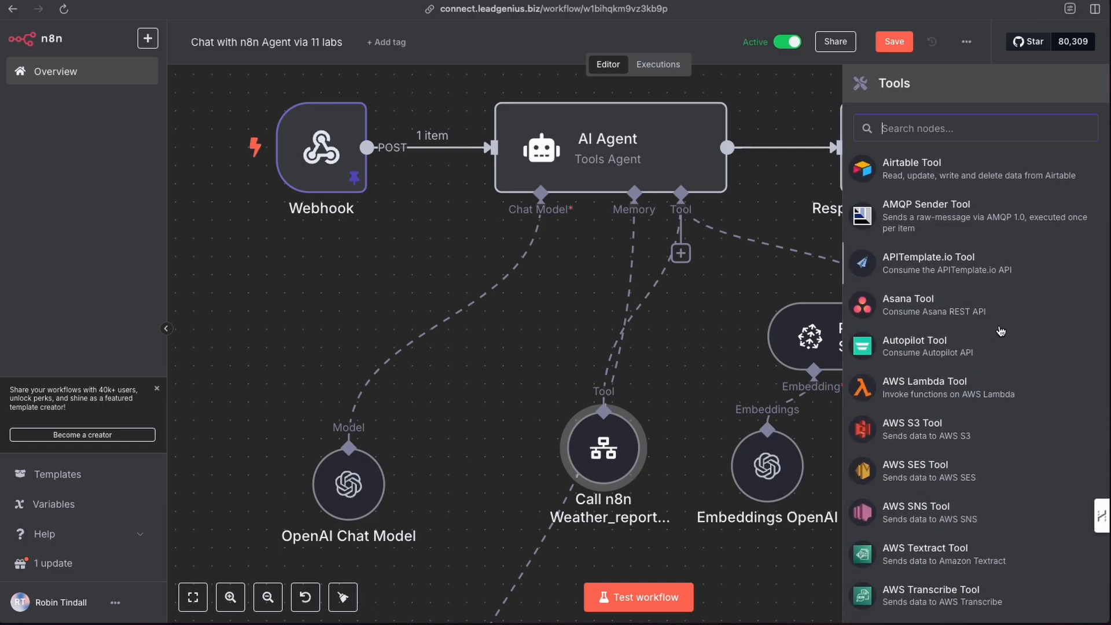
pyautogui.scroll(-3, 938, 273)
pyautogui.scroll(-20, 938, 273)
pyautogui.scroll(-20, 938, 273)
pyautogui.scroll(-20, 938, 273)
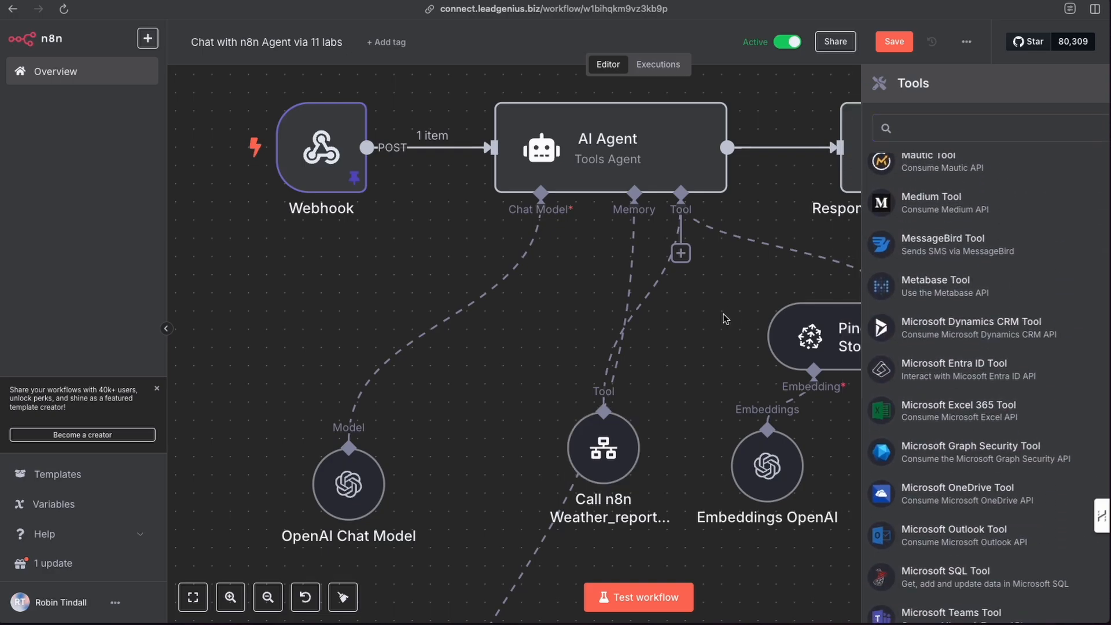
pyautogui.click(723, 318)
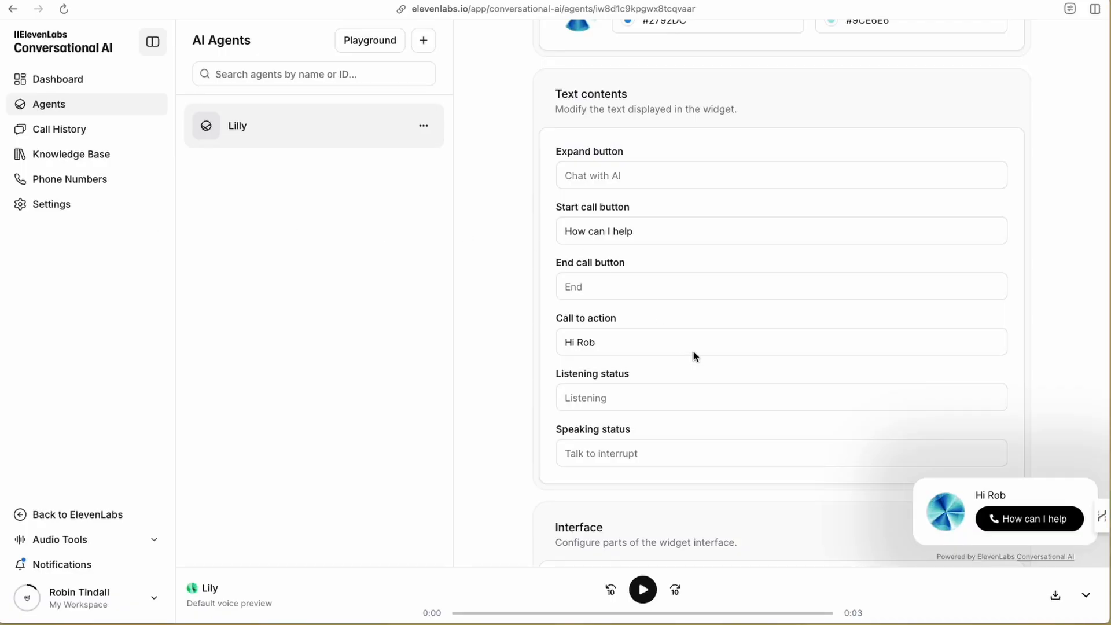
# Return to Lilly's agent settings in ElevenLabs and examine the n8n webhook tool's query and body parameters
pyautogui.scroll(10, 693, 352)
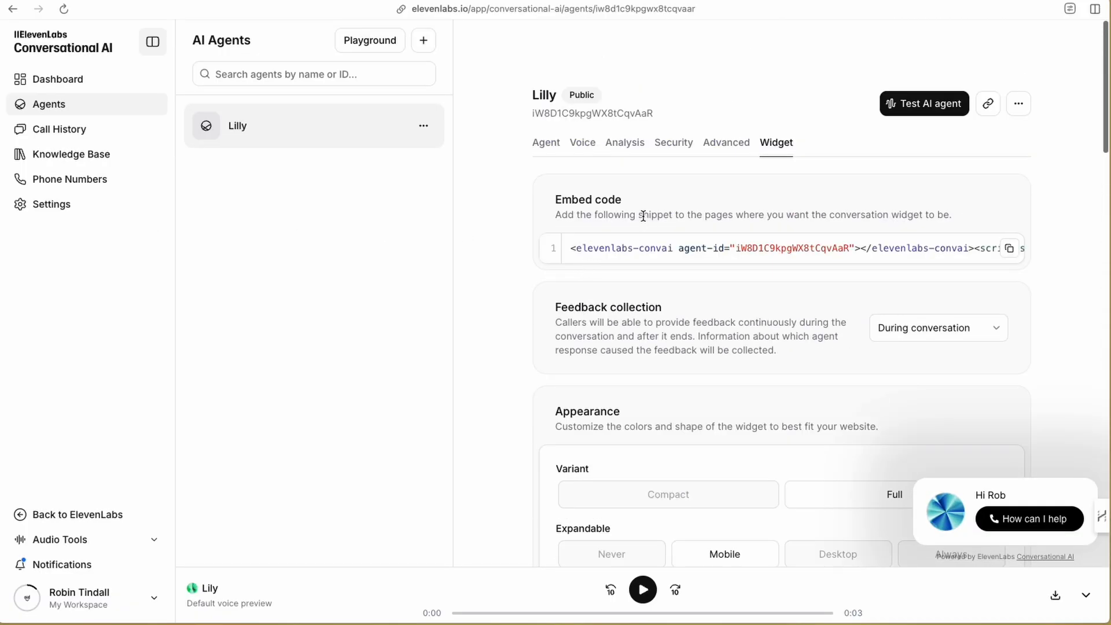
pyautogui.click(544, 148)
pyautogui.scroll(-10, 759, 298)
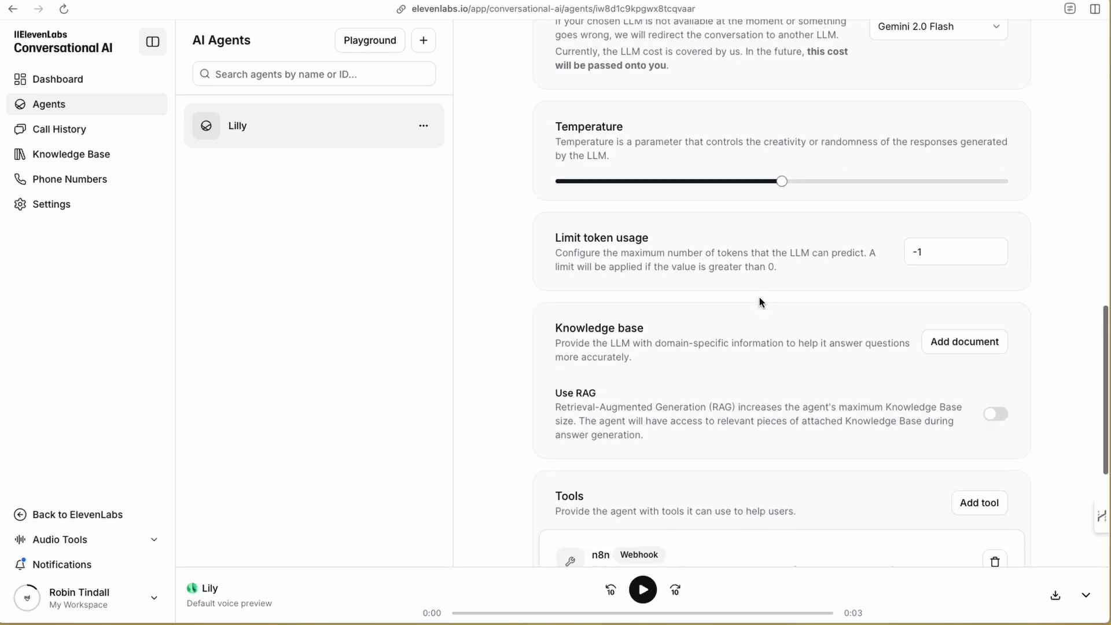
pyautogui.scroll(-5, 759, 297)
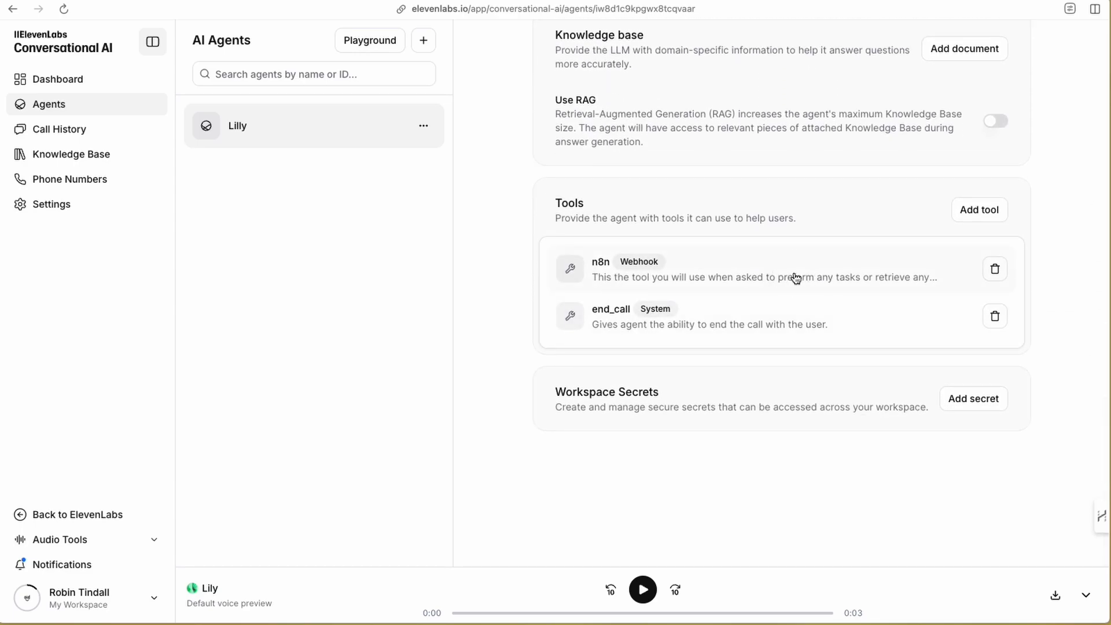
pyautogui.click(795, 276)
pyautogui.scroll(-12, 807, 317)
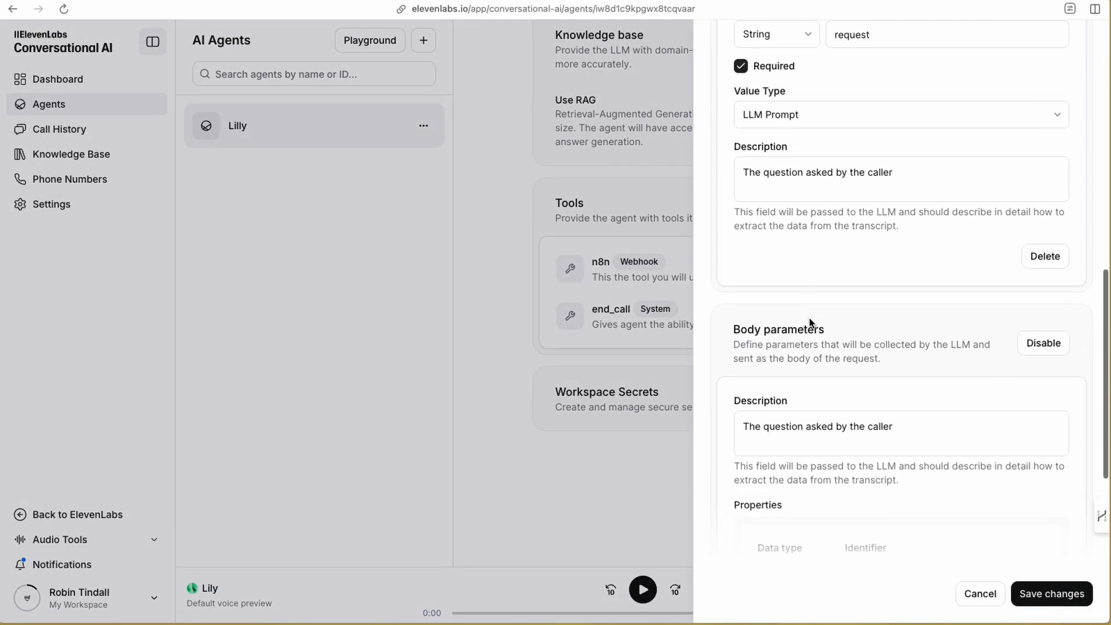
pyautogui.scroll(-5, 809, 317)
pyautogui.scroll(-3, 831, 324)
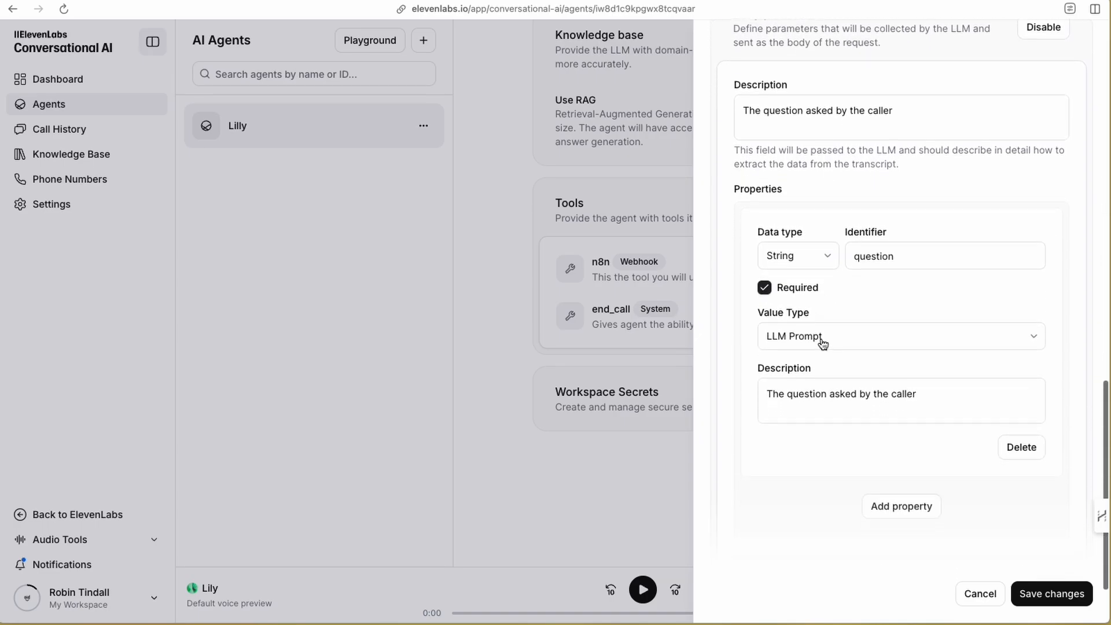
# Add a blank body property to the n8n tool, delete it again, and save the tool
pyautogui.click(913, 501)
pyautogui.scroll(-1, 898, 496)
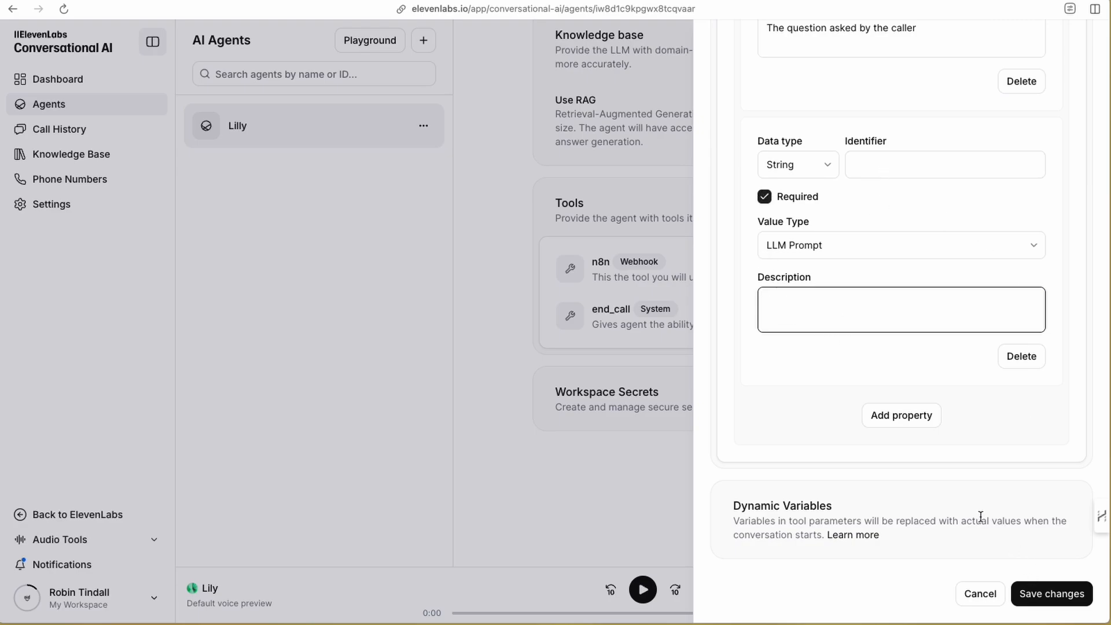
pyautogui.click(1020, 356)
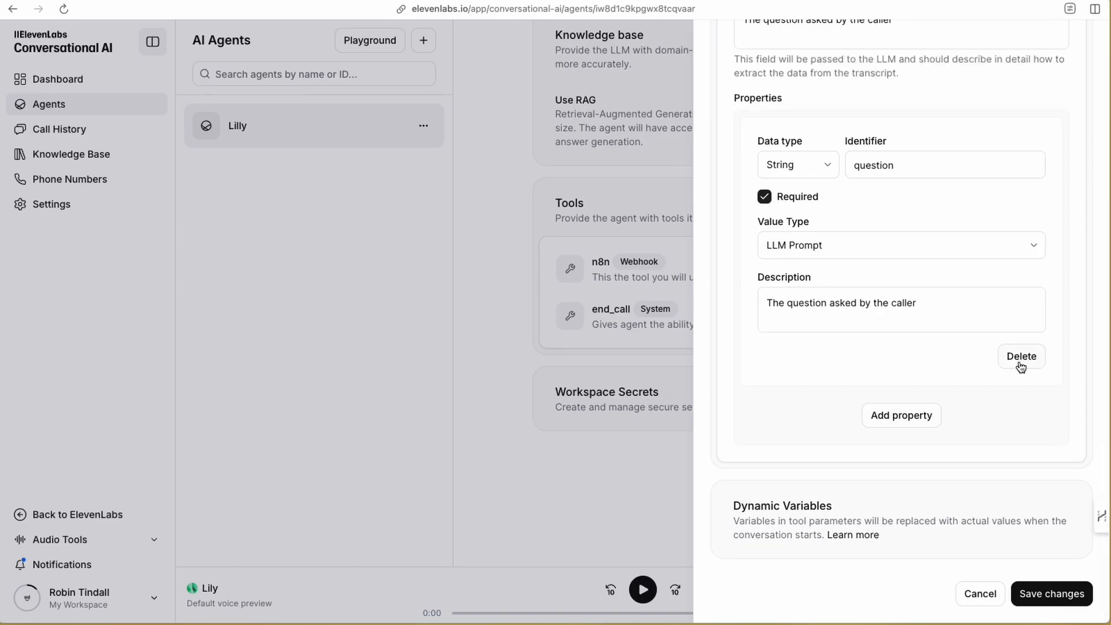
pyautogui.click(1037, 599)
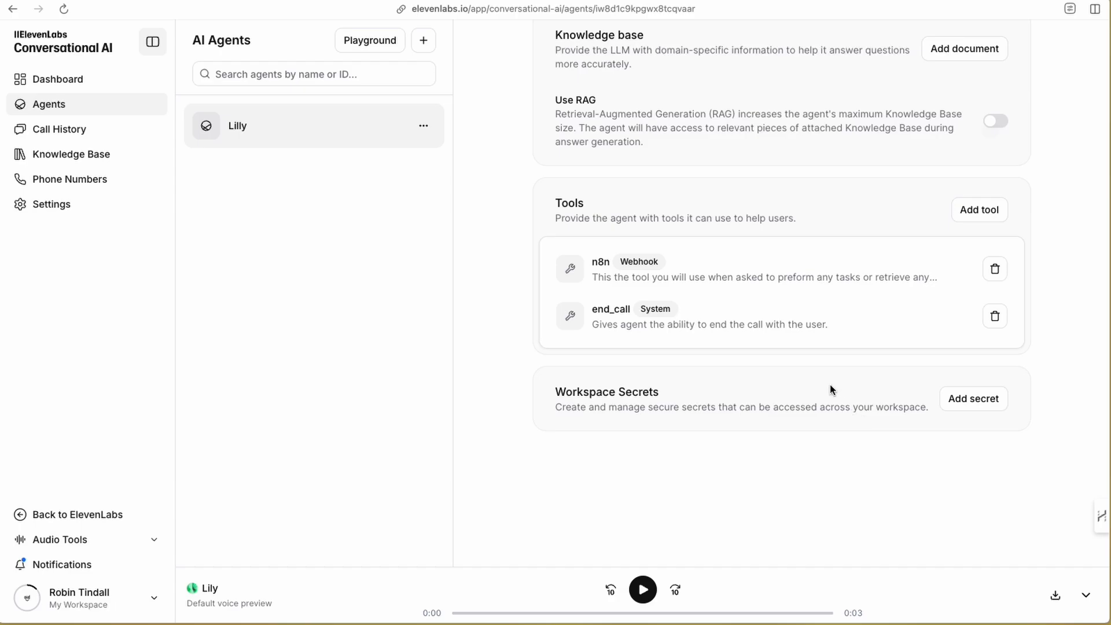
pyautogui.scroll(20, 783, 343)
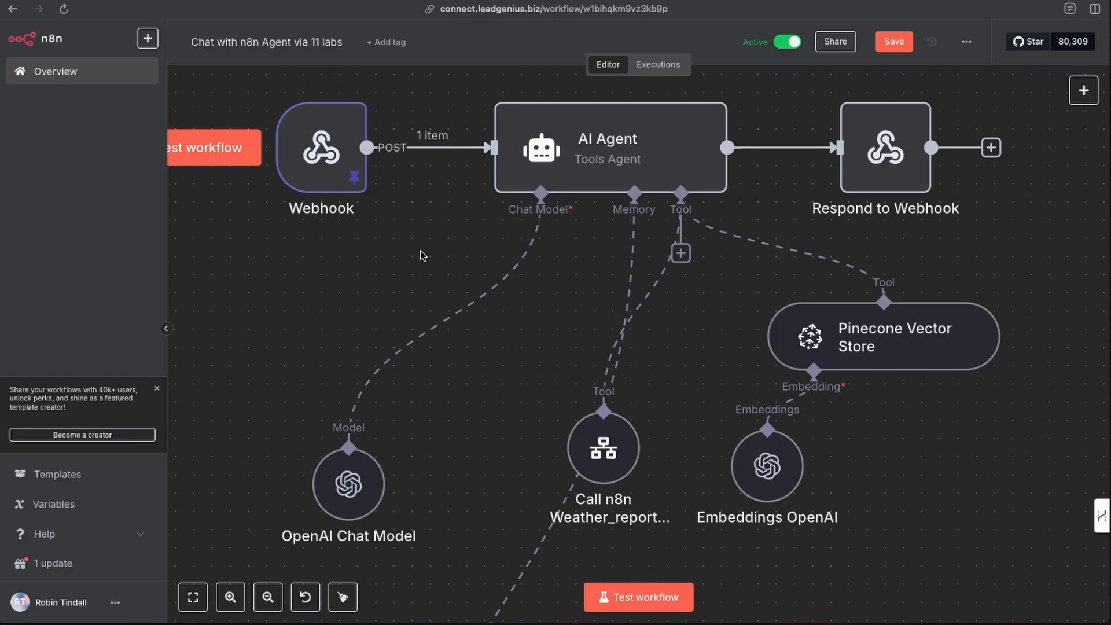
# Switch to the n8n workflow and move the Simple Memory node up between OpenAI Chat Model and the weather workflow tool
pyautogui.scroll(-10, 650, 372)
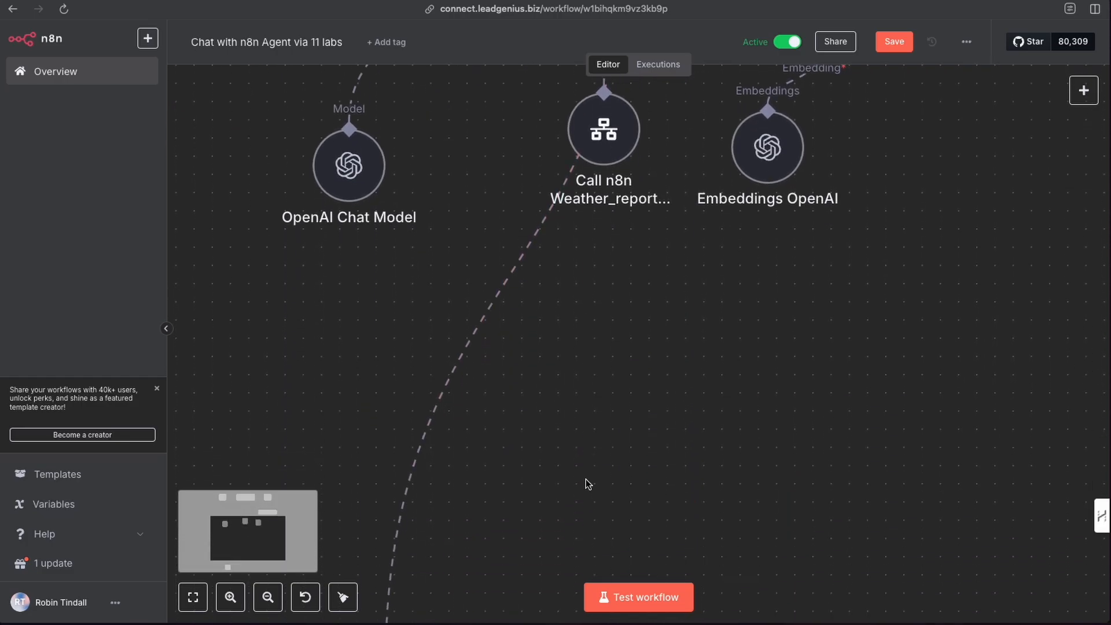
pyautogui.moveTo(386, 521); pyautogui.dragTo(583, 115)
pyautogui.scroll(5, 718, 256)
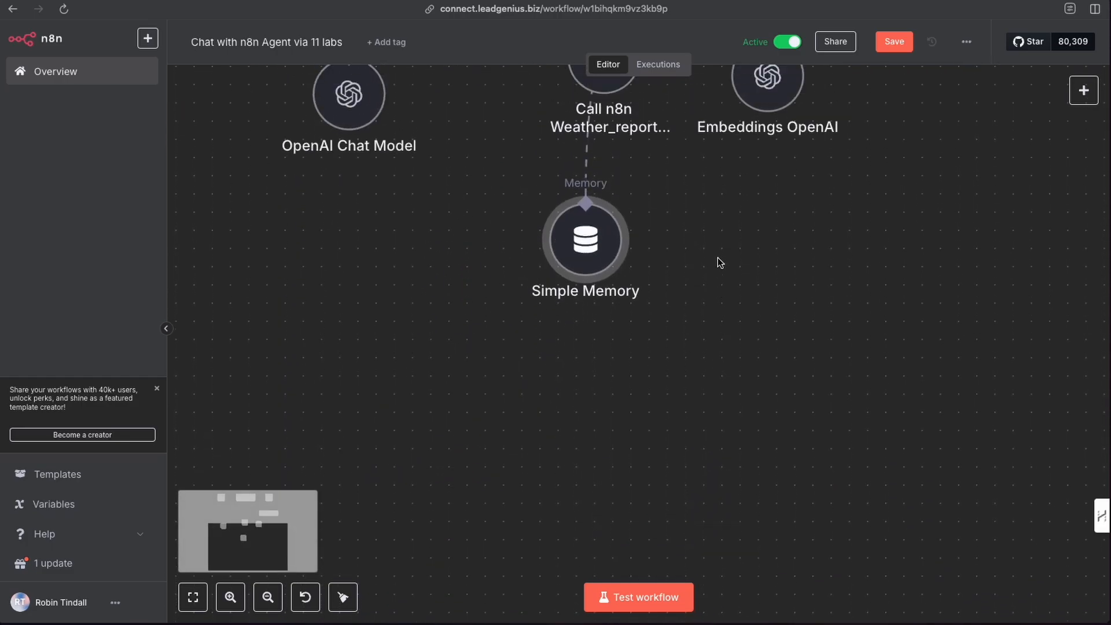
pyautogui.scroll(1, 665, 382)
pyautogui.moveTo(585, 431); pyautogui.dragTo(454, 241)
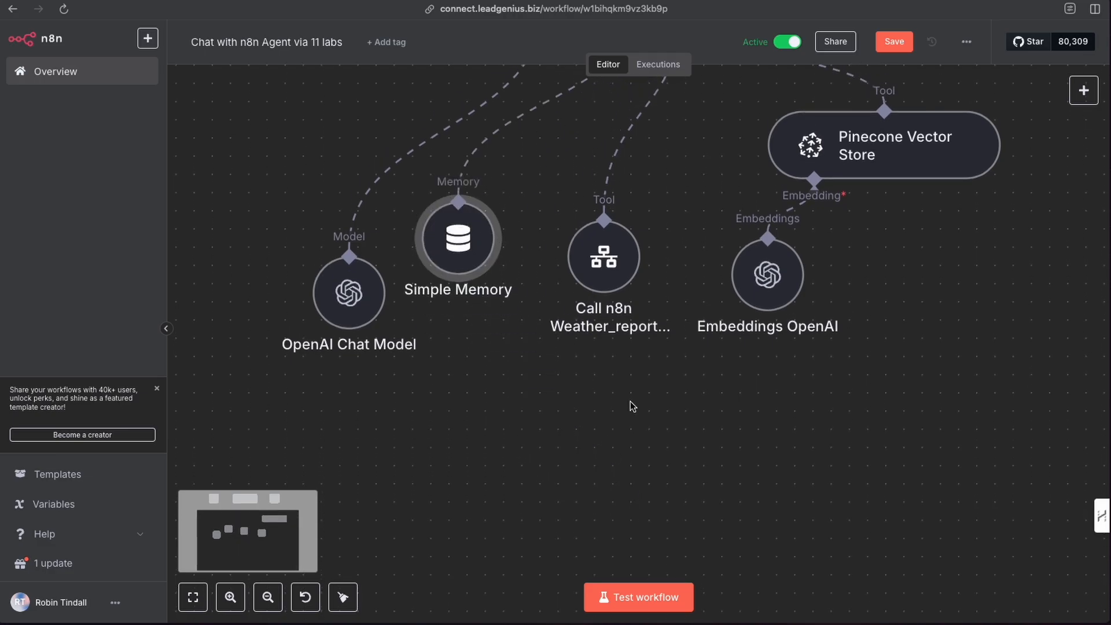
pyautogui.scroll(3, 635, 415)
pyautogui.moveTo(433, 409); pyautogui.dragTo(470, 408)
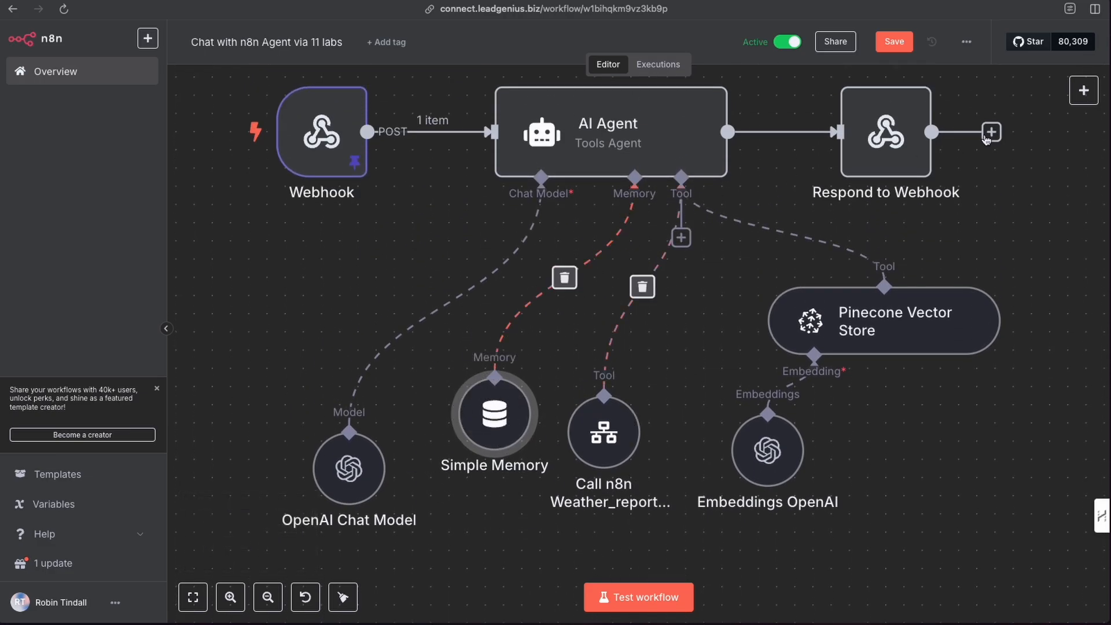
# Keep Simple Memory's Session ID on Define below and set its key to 122335664
pyautogui.doubleClick(485, 423)
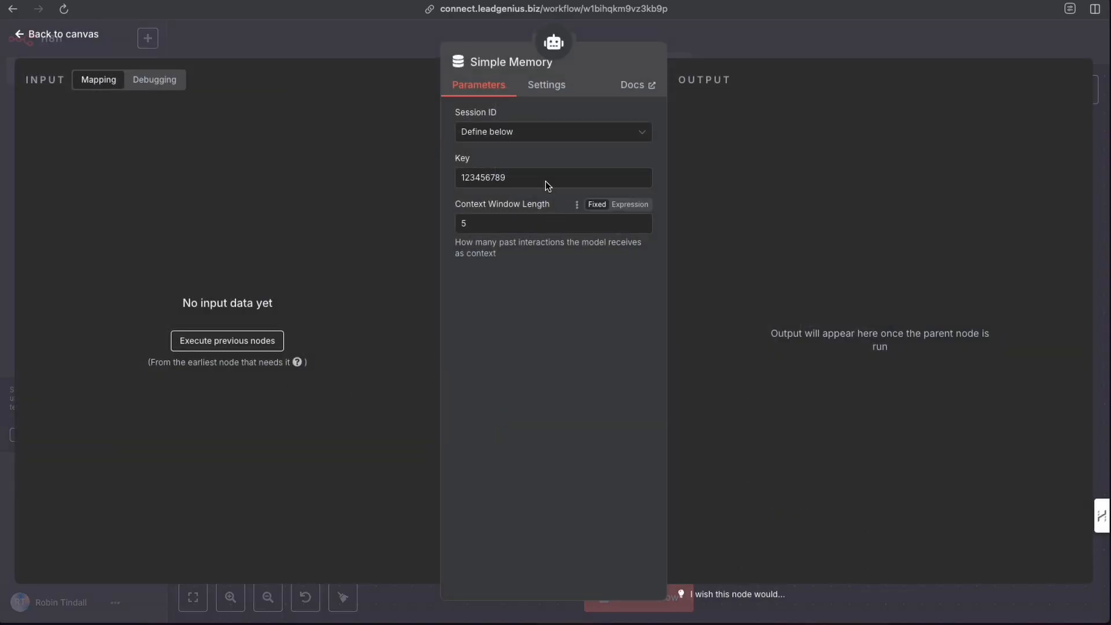
pyautogui.click(520, 138)
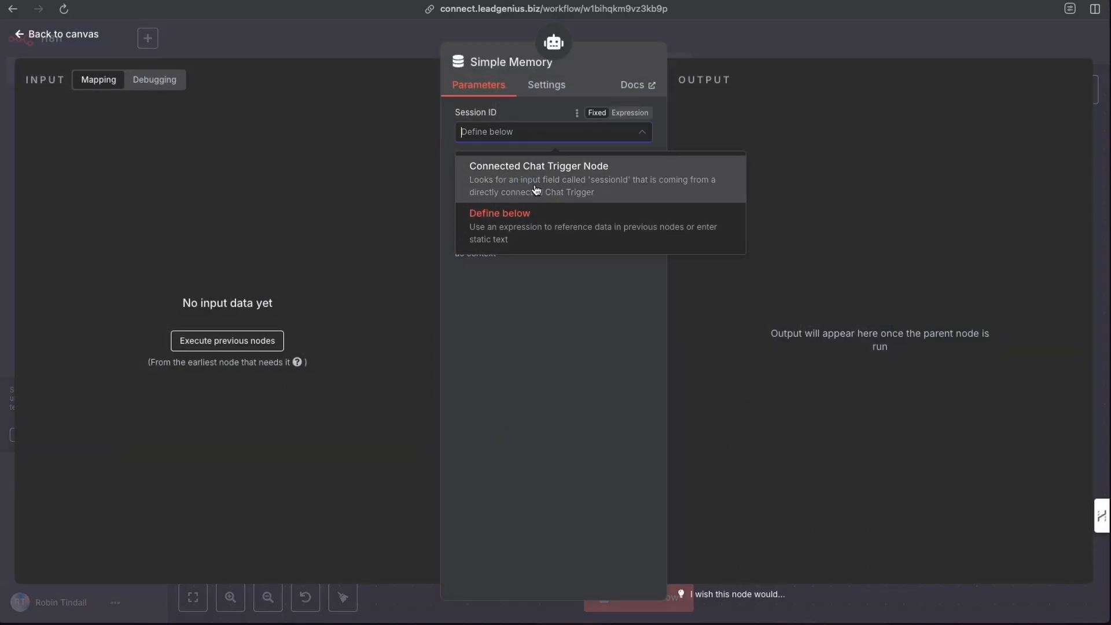
pyautogui.click(536, 229)
pyautogui.click(510, 136)
pyautogui.click(509, 218)
pyautogui.click(518, 175)
pyautogui.moveTo(518, 175); pyautogui.dragTo(433, 176)
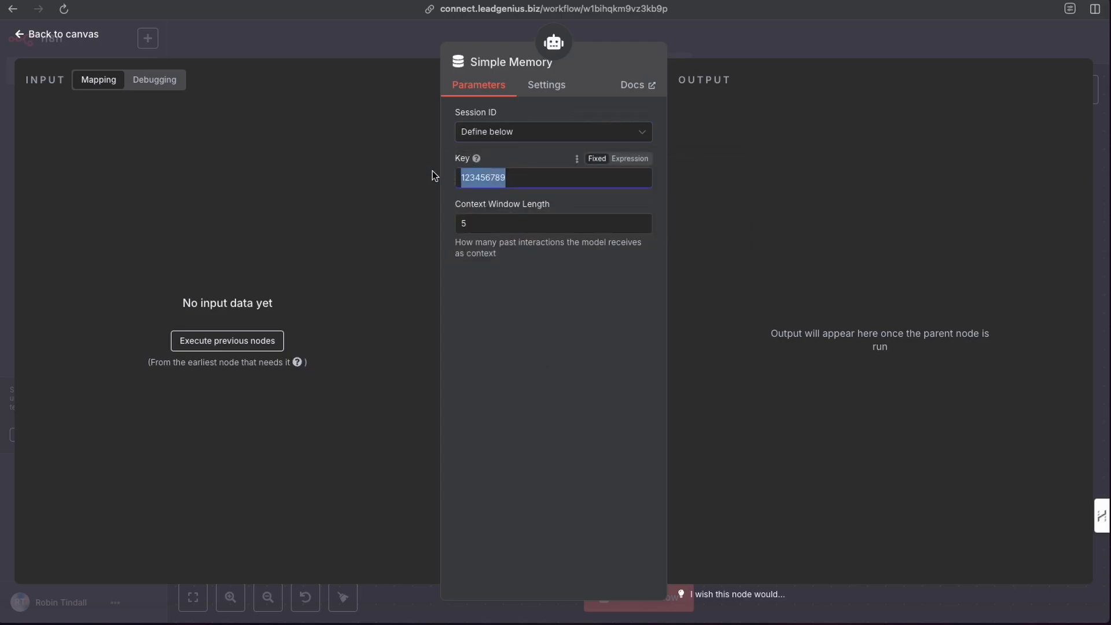
pyautogui.press('BackSpace')
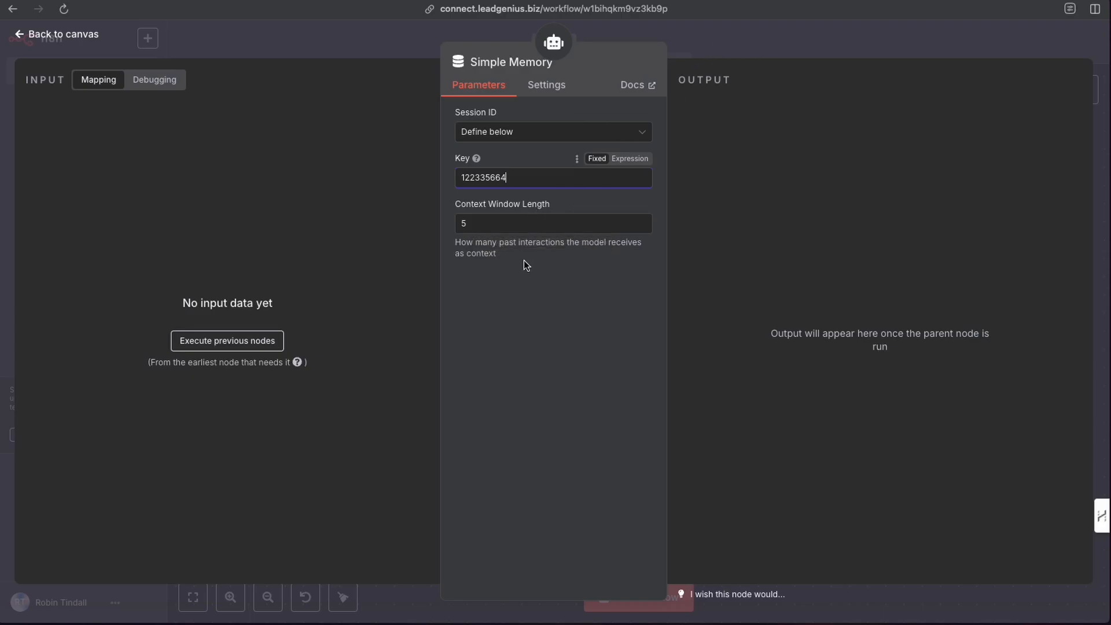
pyautogui.click(697, 44)
# Shift the Simple Memory node slightly down beside the weather workflow tool and review its Context Window Length
pyautogui.moveTo(513, 438); pyautogui.dragTo(491, 457)
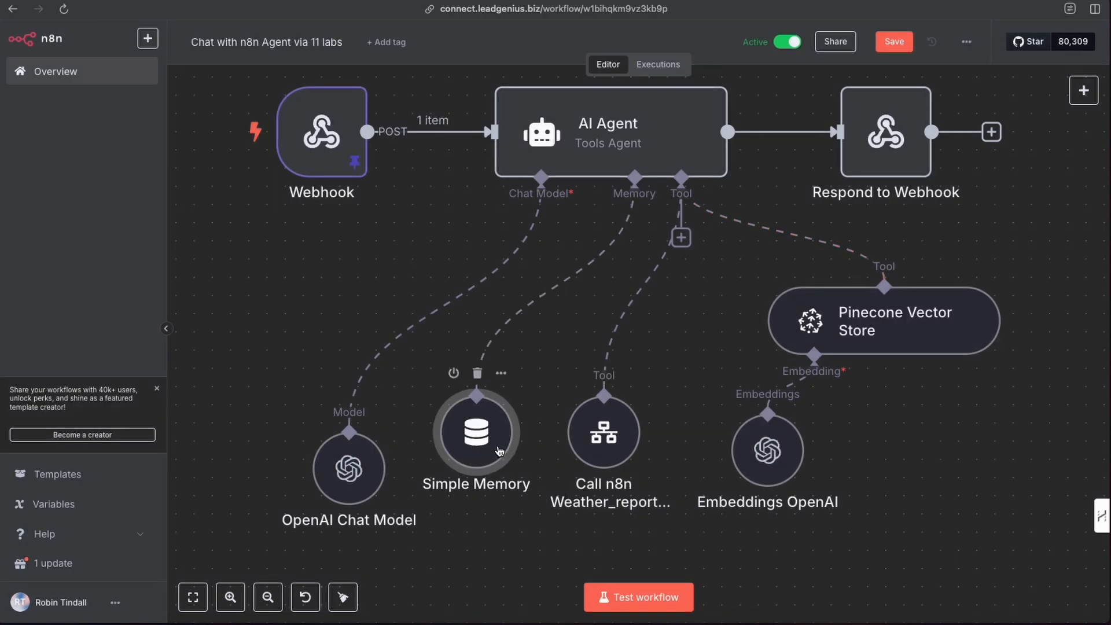
pyautogui.doubleClick(485, 443)
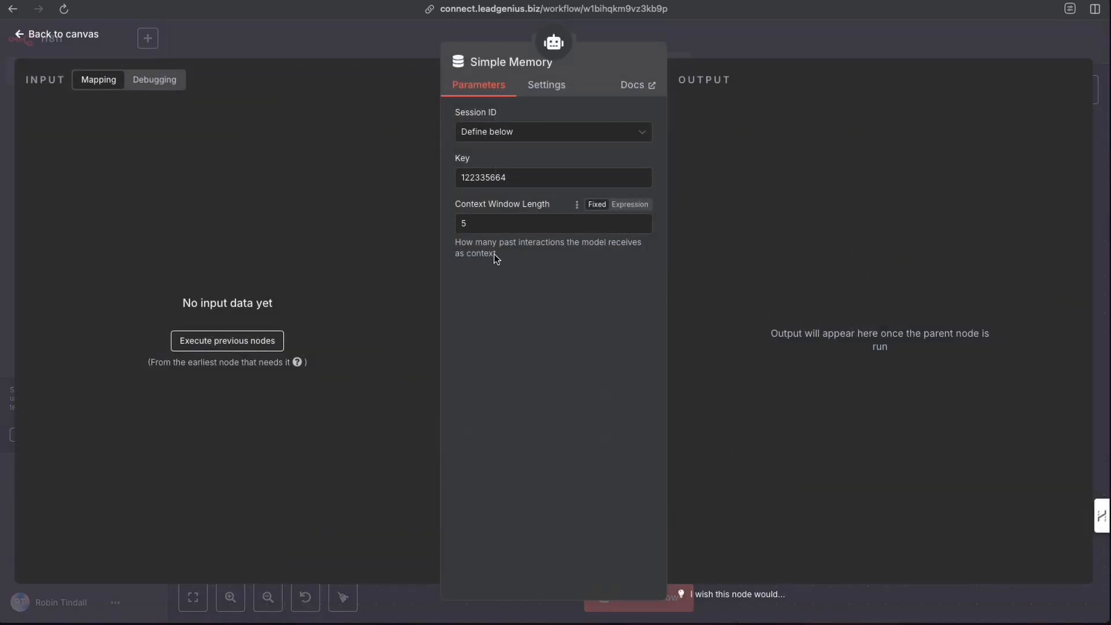
pyautogui.click(474, 224)
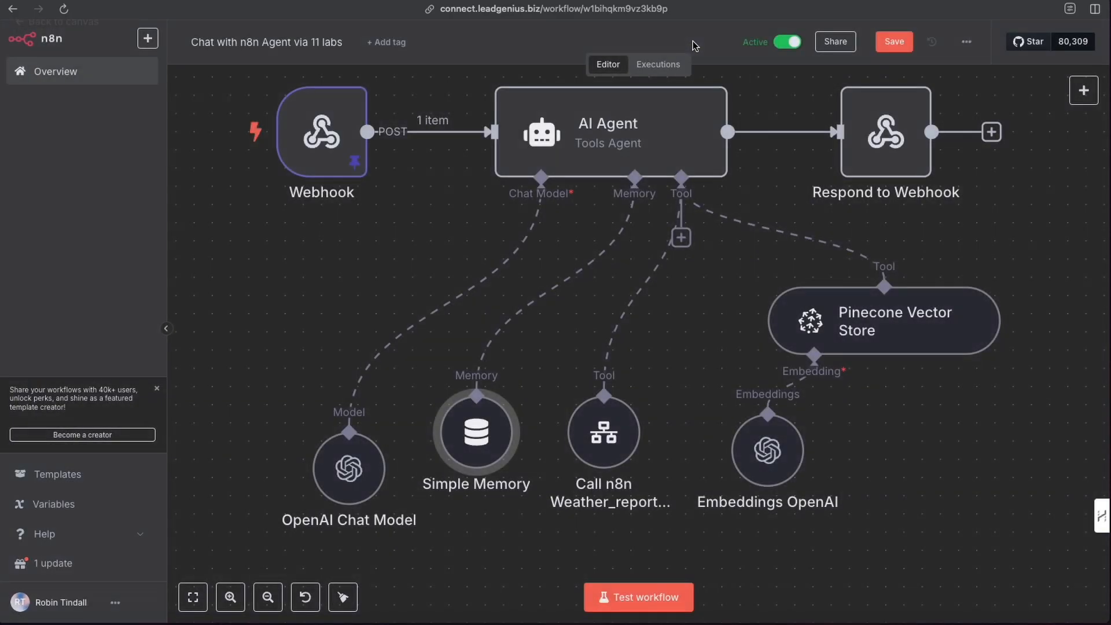
pyautogui.click(693, 40)
# Lower the Simple Memory and weather workflow tool nodes level with Embeddings OpenAI, and save the workflow
pyautogui.moveTo(465, 418); pyautogui.dragTo(465, 436)
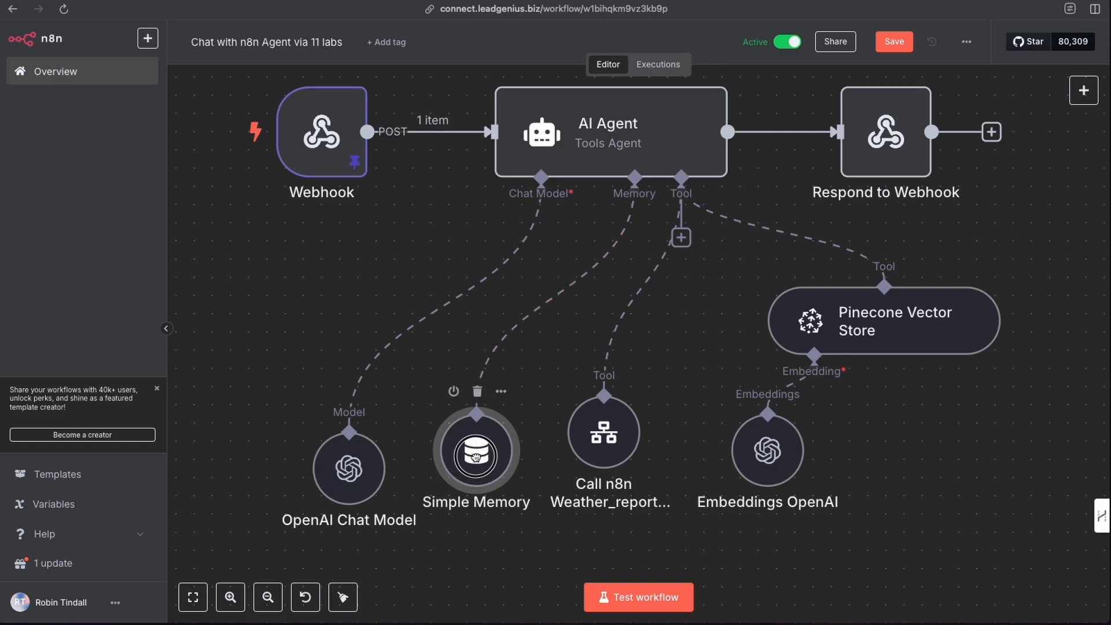
pyautogui.moveTo(625, 447); pyautogui.dragTo(625, 466)
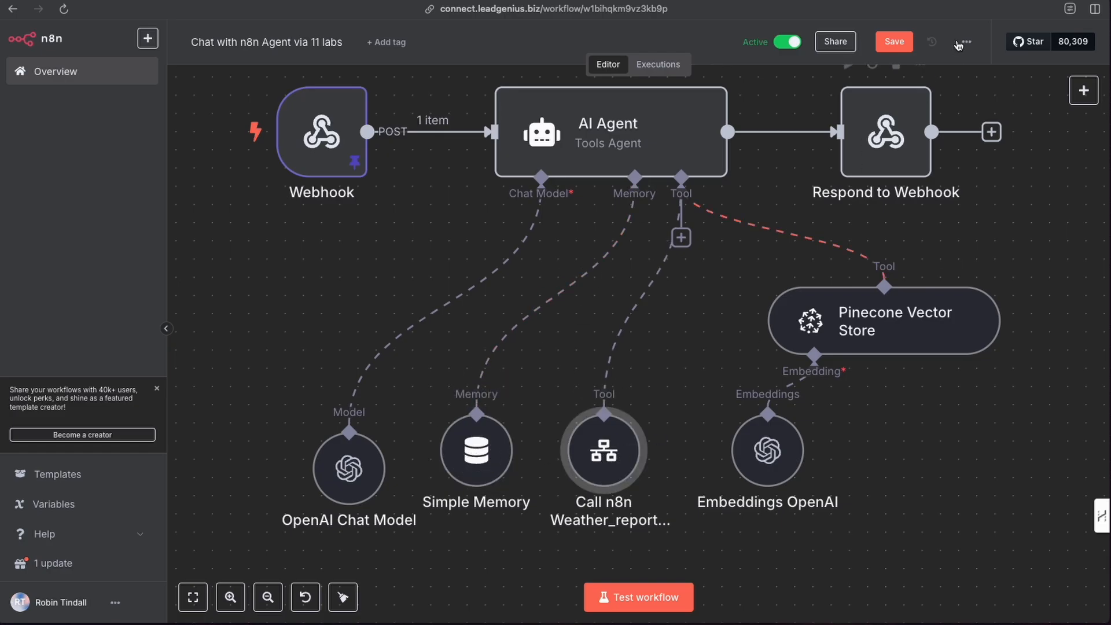
pyautogui.click(886, 46)
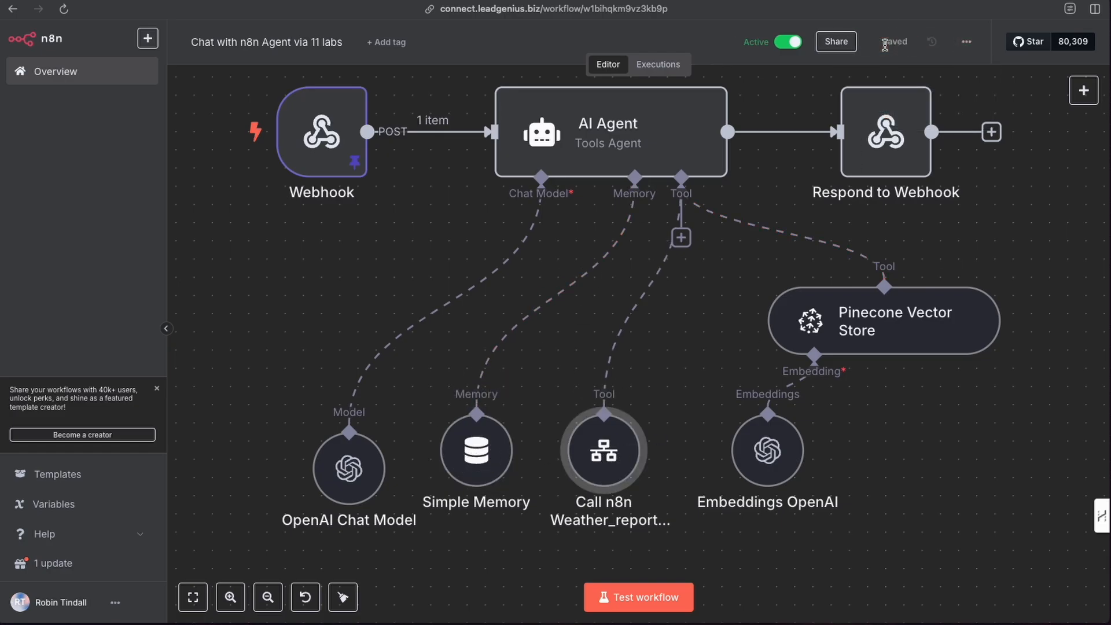
# Move the OpenAI Chat Model node higher on the canvas and review its model and sampling temperature settings
pyautogui.scroll(2, 555, 237)
pyautogui.click(332, 208)
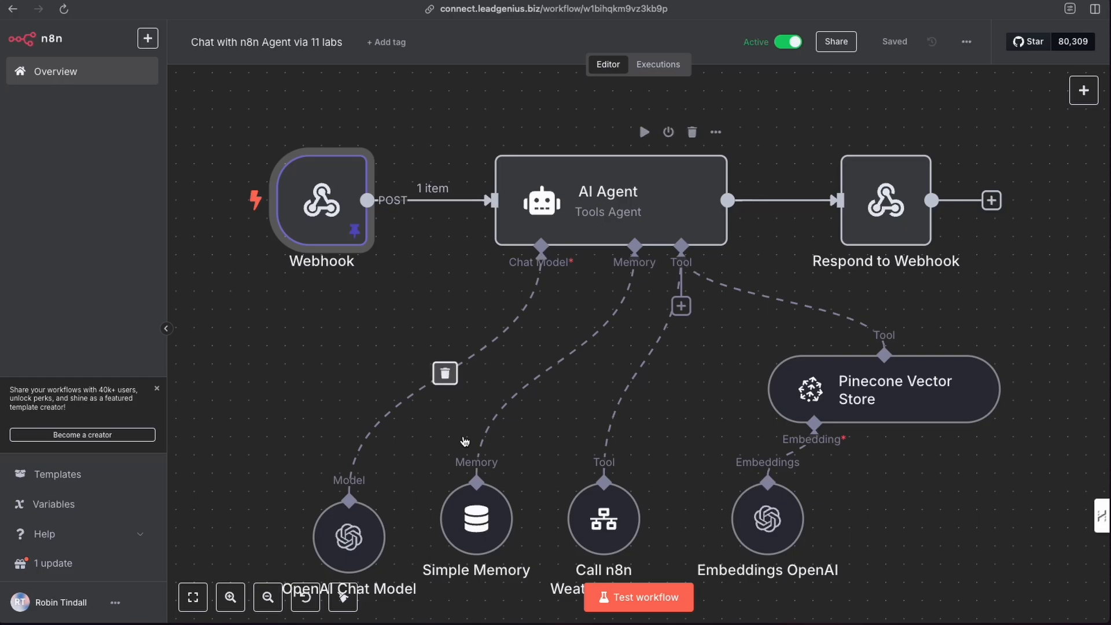
pyautogui.moveTo(354, 537); pyautogui.dragTo(337, 484)
pyautogui.doubleClick(337, 484)
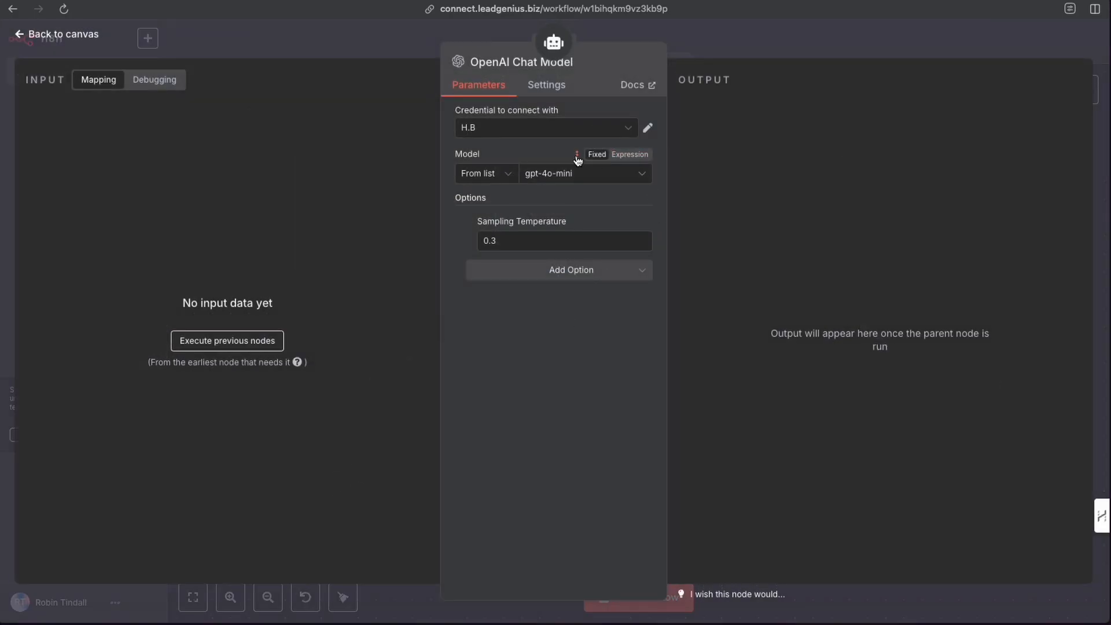
pyautogui.click(736, 37)
# Raise Simple Memory and the weather workflow tool level with OpenAI Chat Model, and move Respond to Webhook closer to the AI Agent
pyautogui.moveTo(480, 531); pyautogui.dragTo(480, 495)
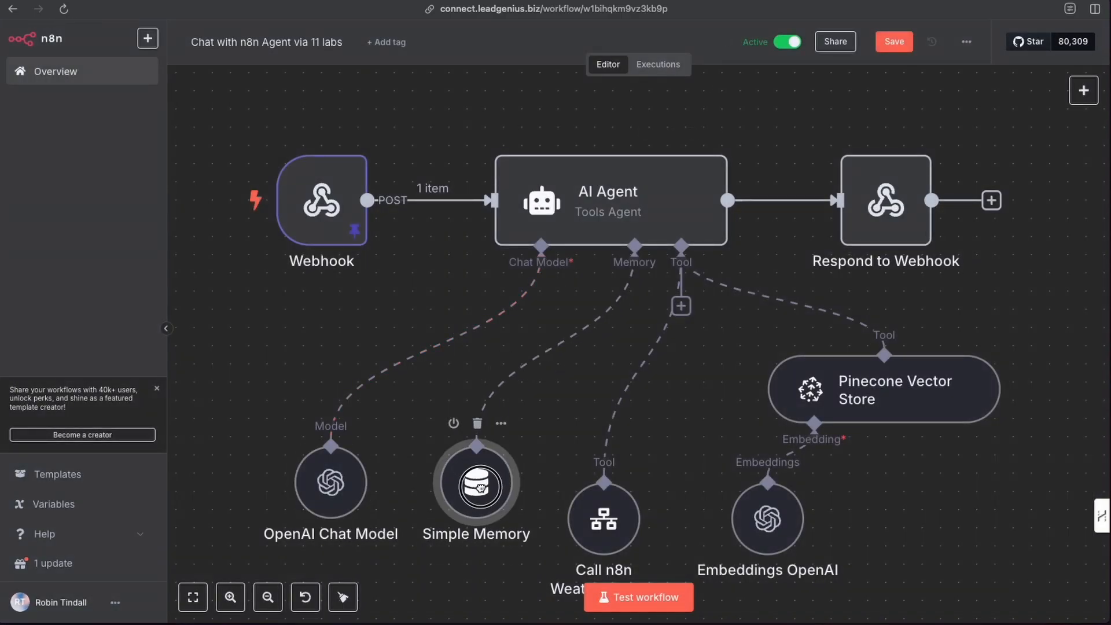
pyautogui.moveTo(608, 520); pyautogui.dragTo(608, 485)
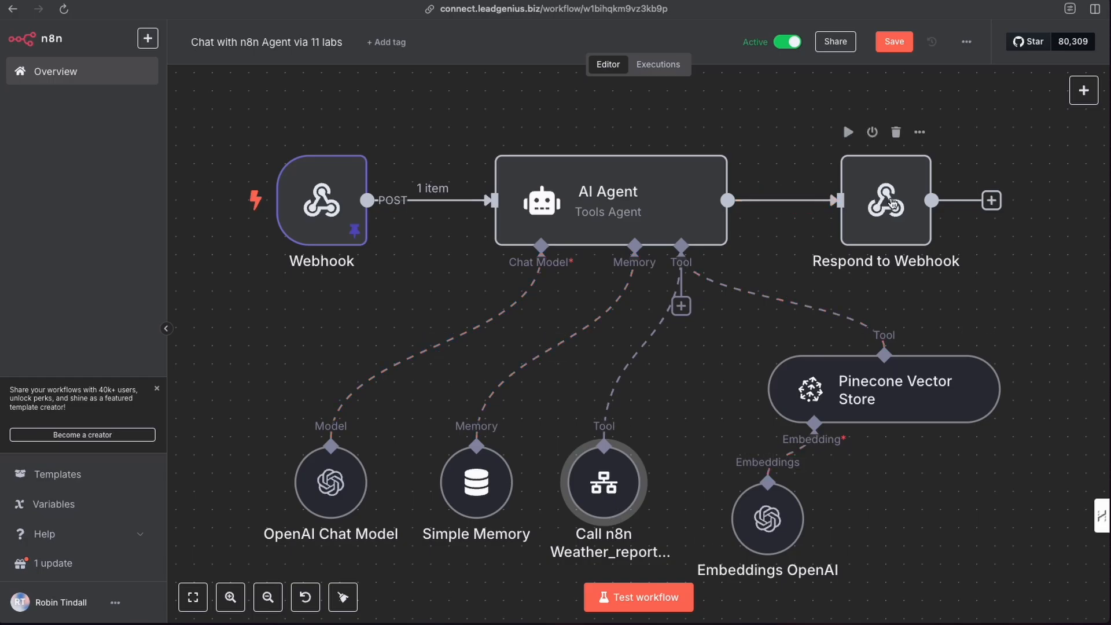
pyautogui.moveTo(891, 202); pyautogui.dragTo(862, 198)
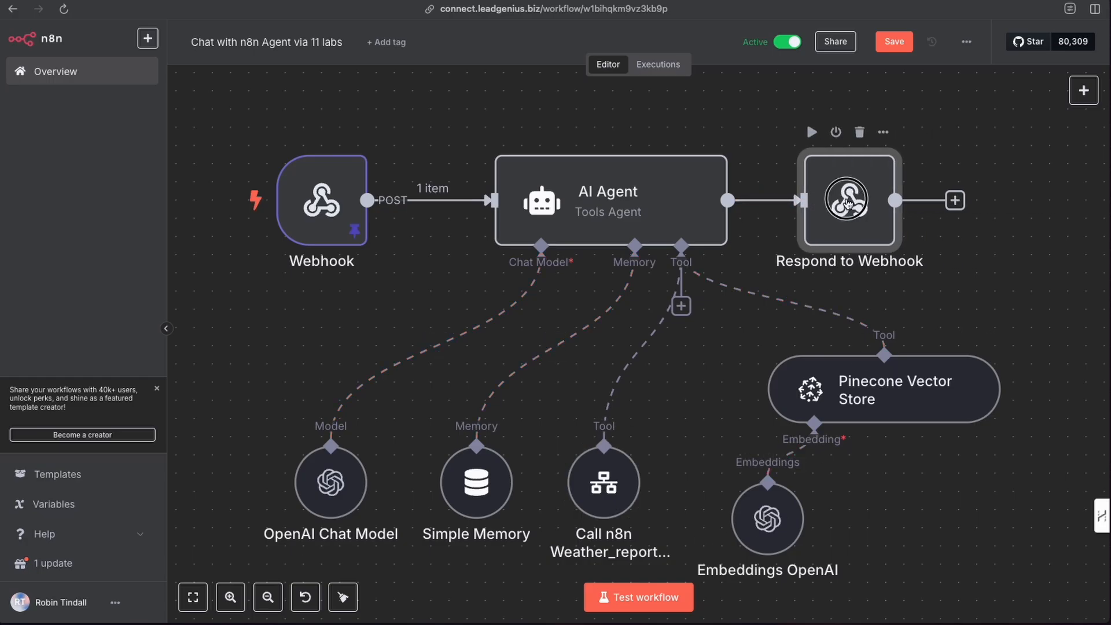
# Open the Respond to Webhook node and review its Respond With setting
pyautogui.doubleClick(848, 203)
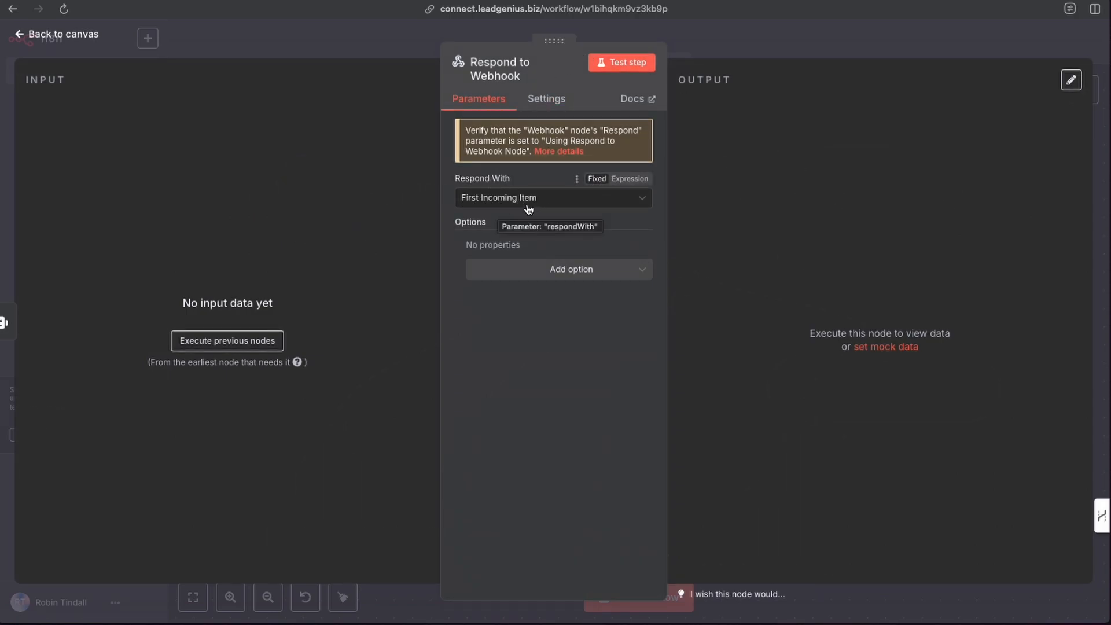
pyautogui.click(719, 46)
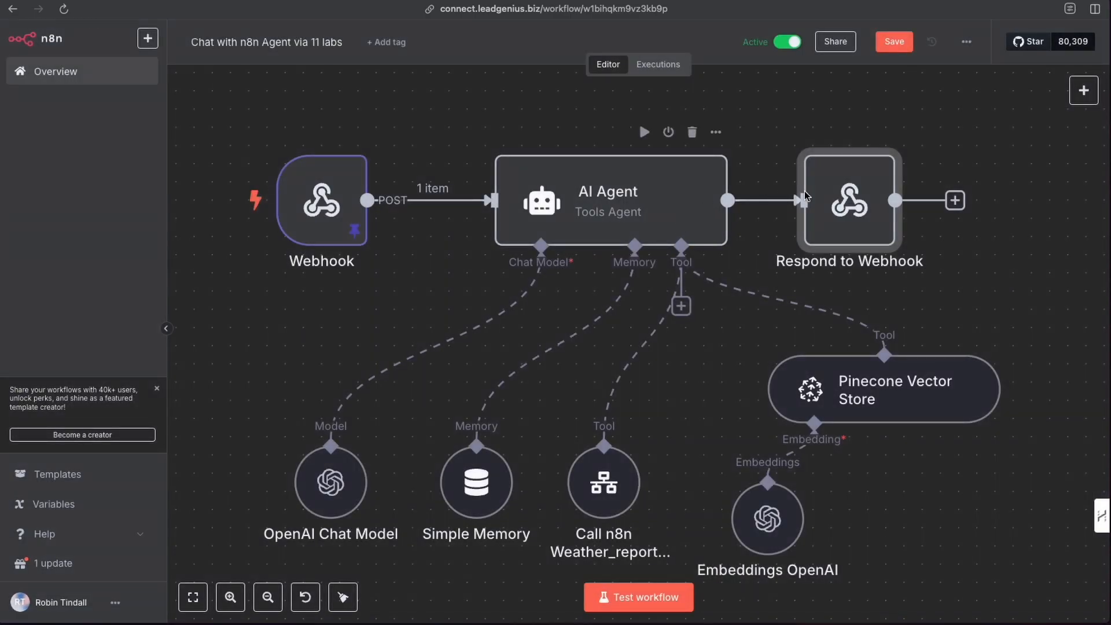
pyautogui.doubleClick(850, 215)
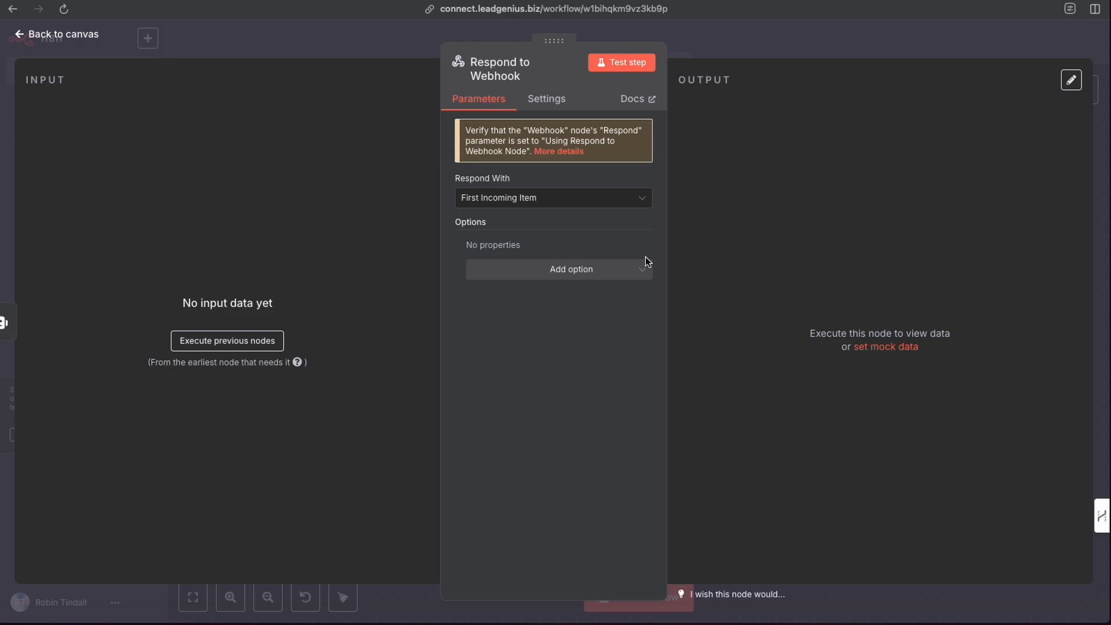
# Close the Respond to Webhook node and open the Notes workflow from the workflow overview to review the voice agent checklist
pyautogui.click(746, 47)
pyautogui.click(891, 43)
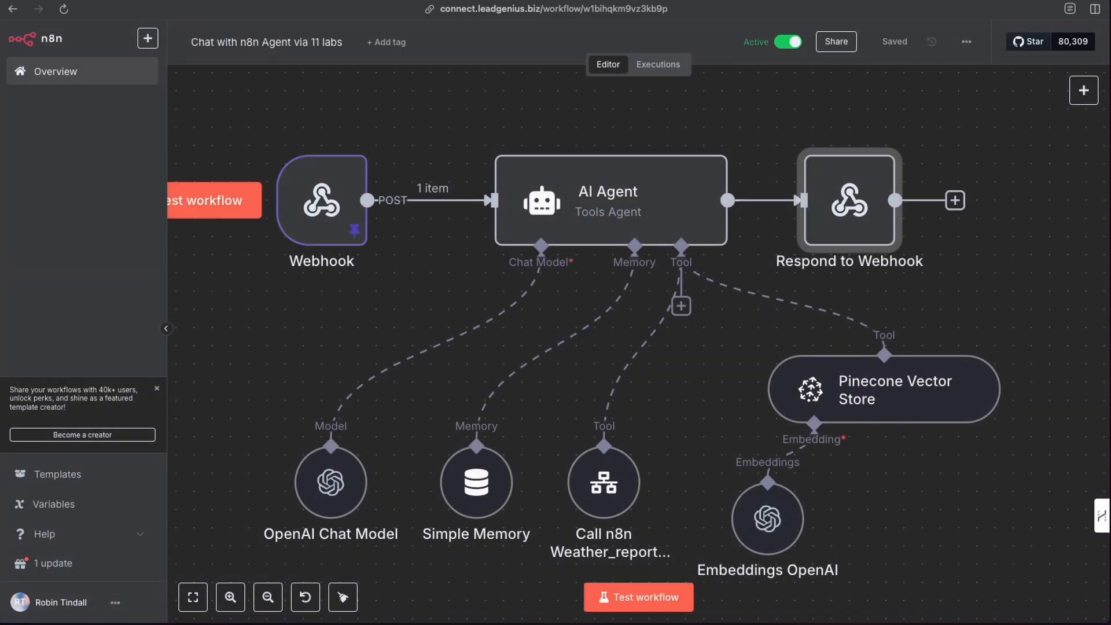
pyautogui.click(41, 78)
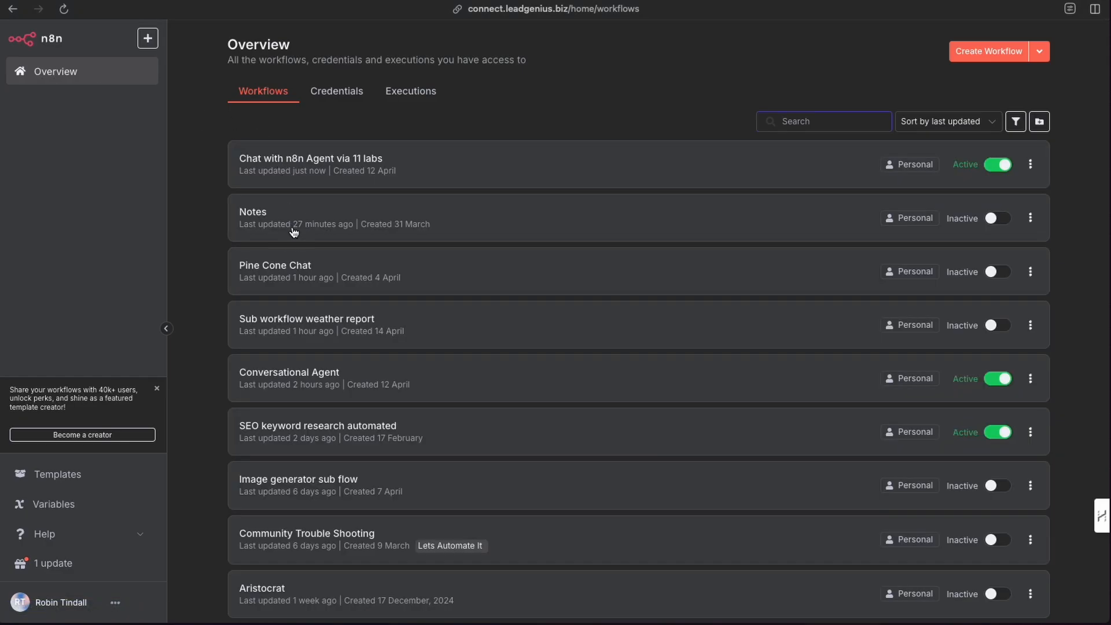
pyautogui.click(293, 230)
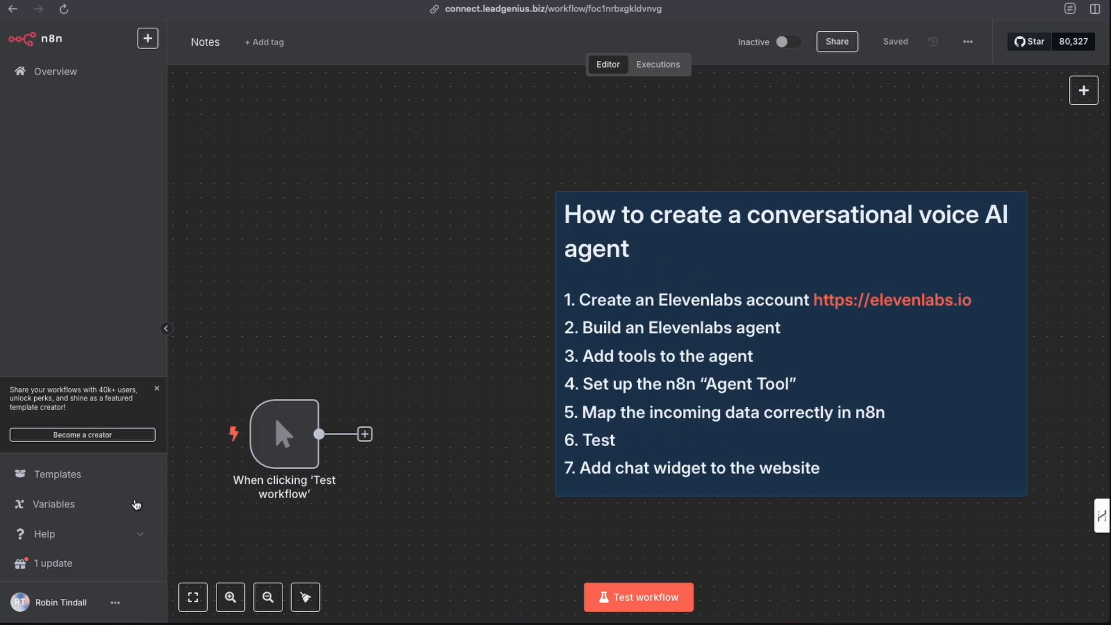
pyautogui.moveTo(283, 434)
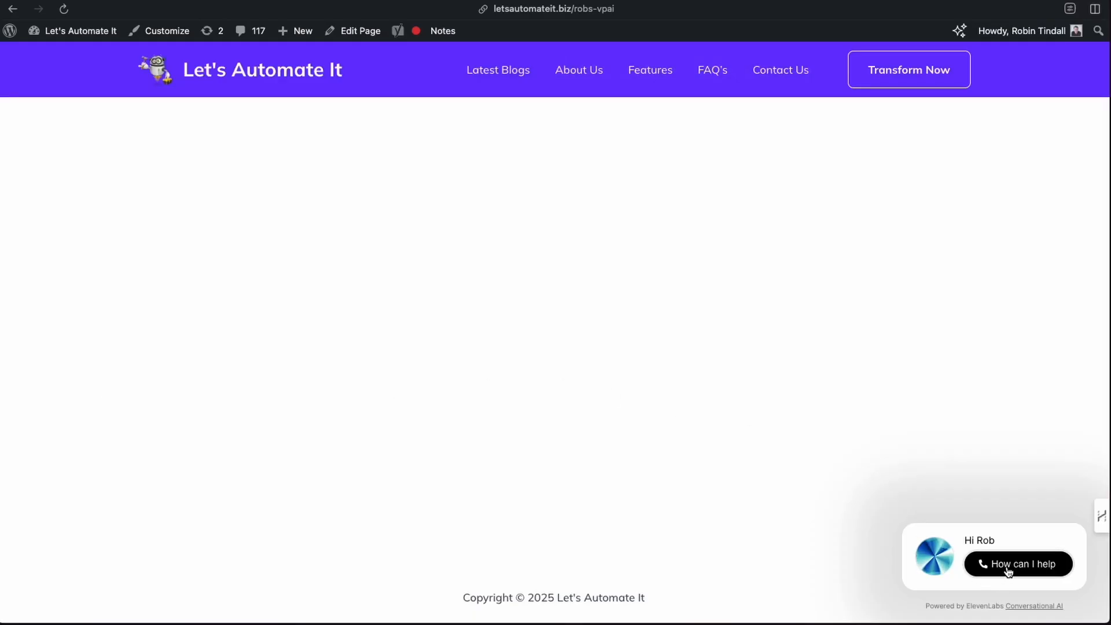
# Test the voice widget on the website by starting a call, agreeing to the terms and allowing microphone access, and return to the Notes workflow
pyautogui.click(1008, 569)
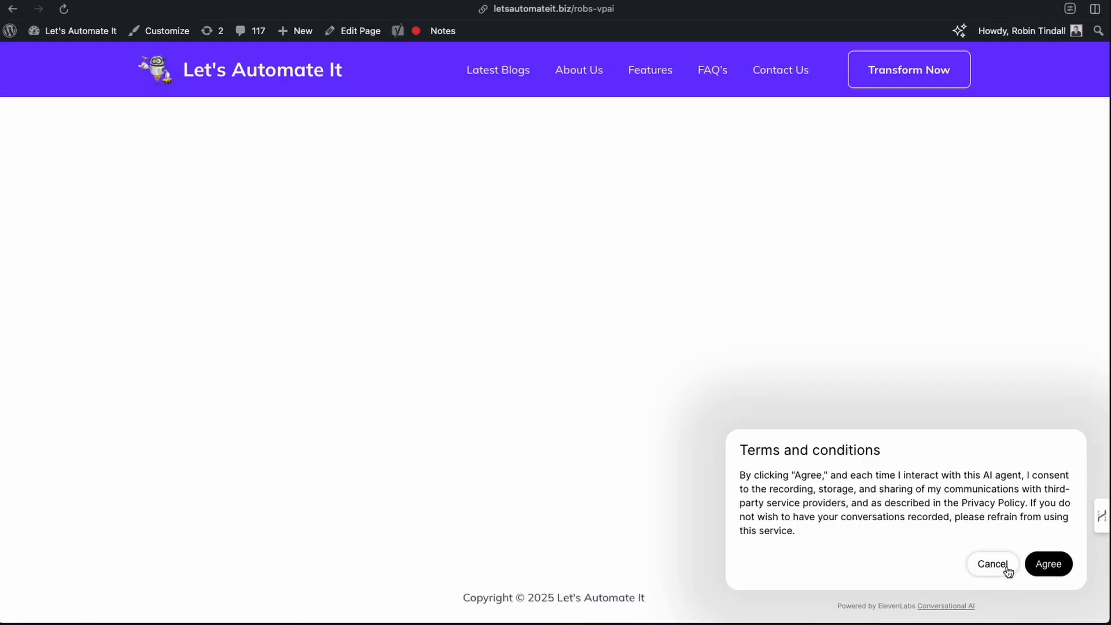
pyautogui.click(1064, 563)
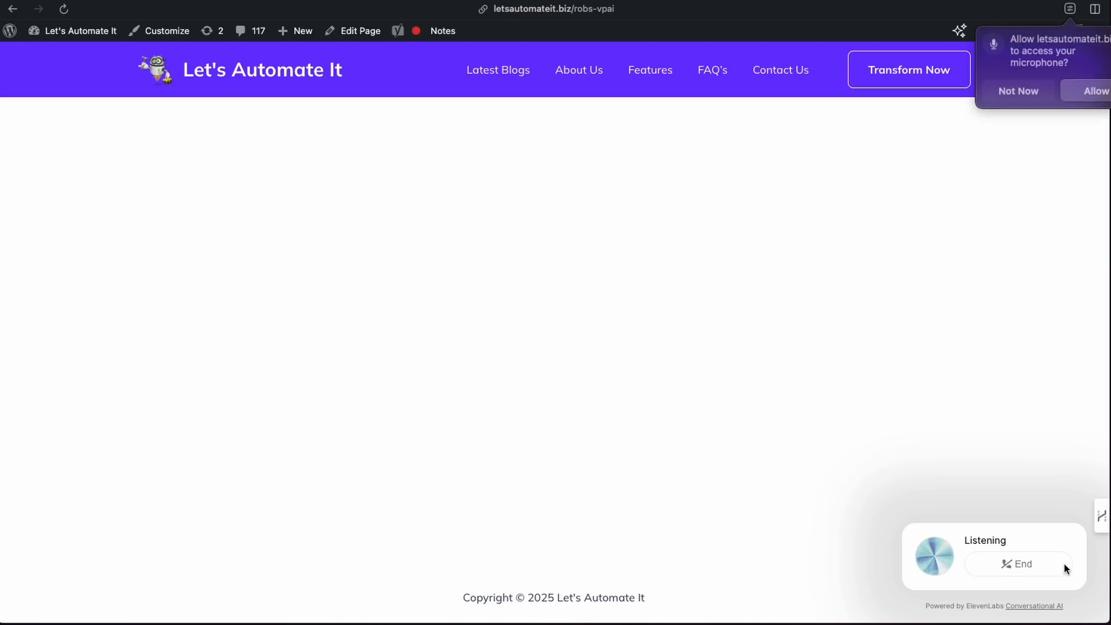
pyautogui.click(1095, 92)
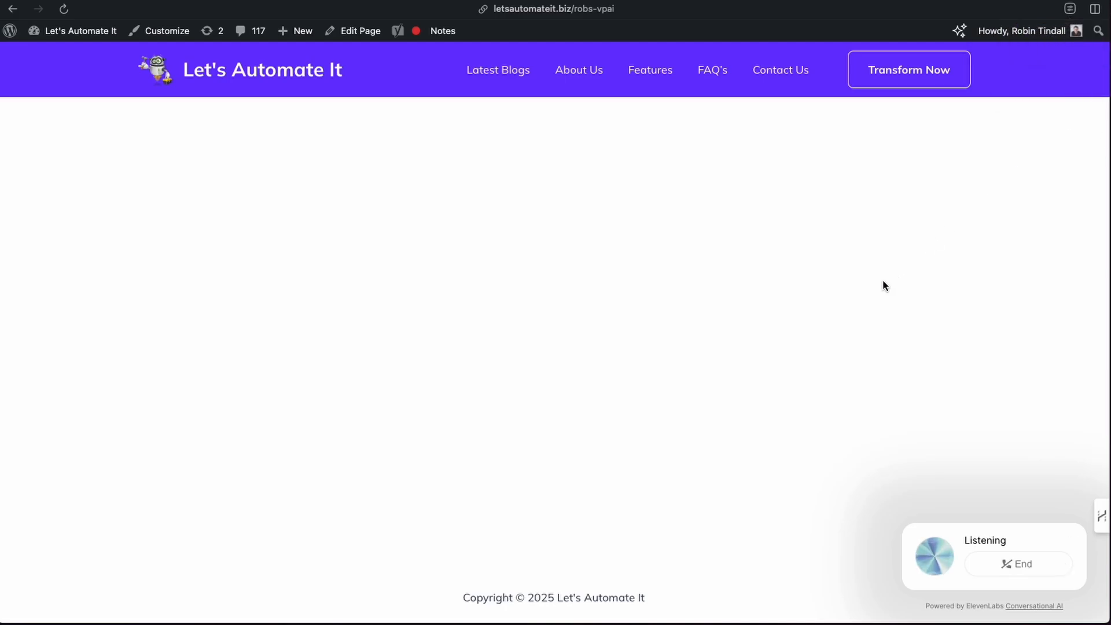
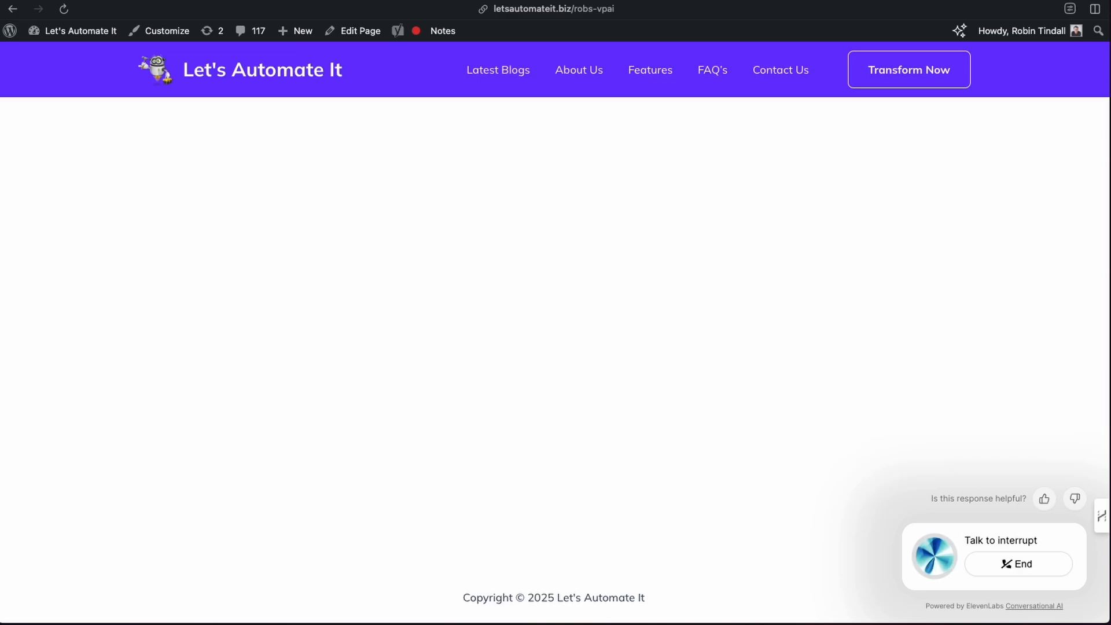
pyautogui.hotkey('ctrl', 'Tab')
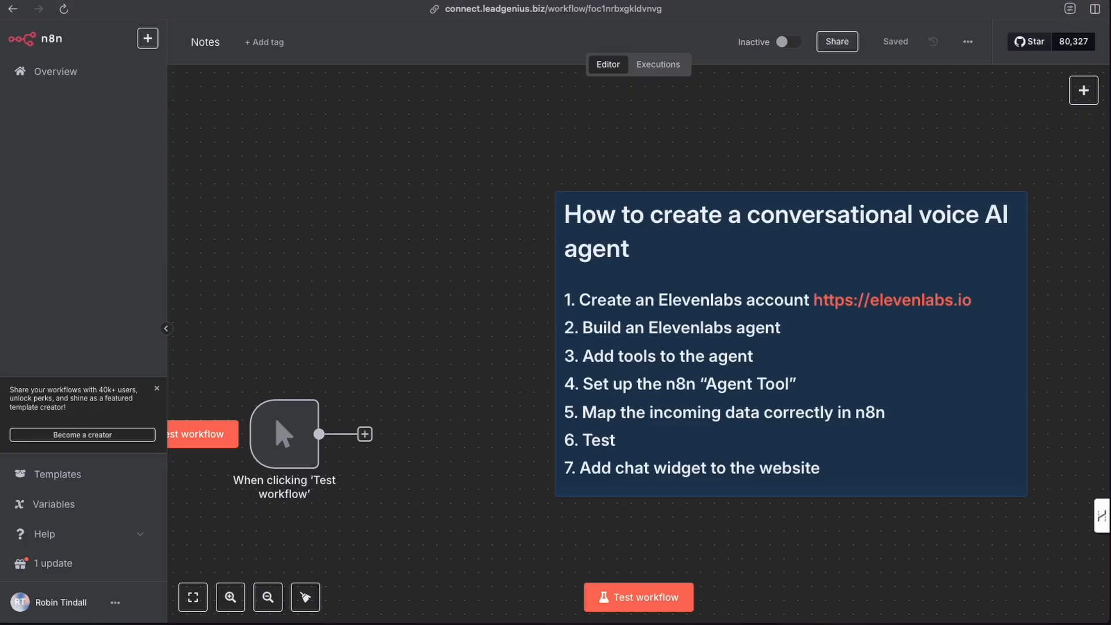
# Switch to the Lets Automate It community site and look through the posts in its home discussion feed
pyautogui.hscroll(5, 528, 372)
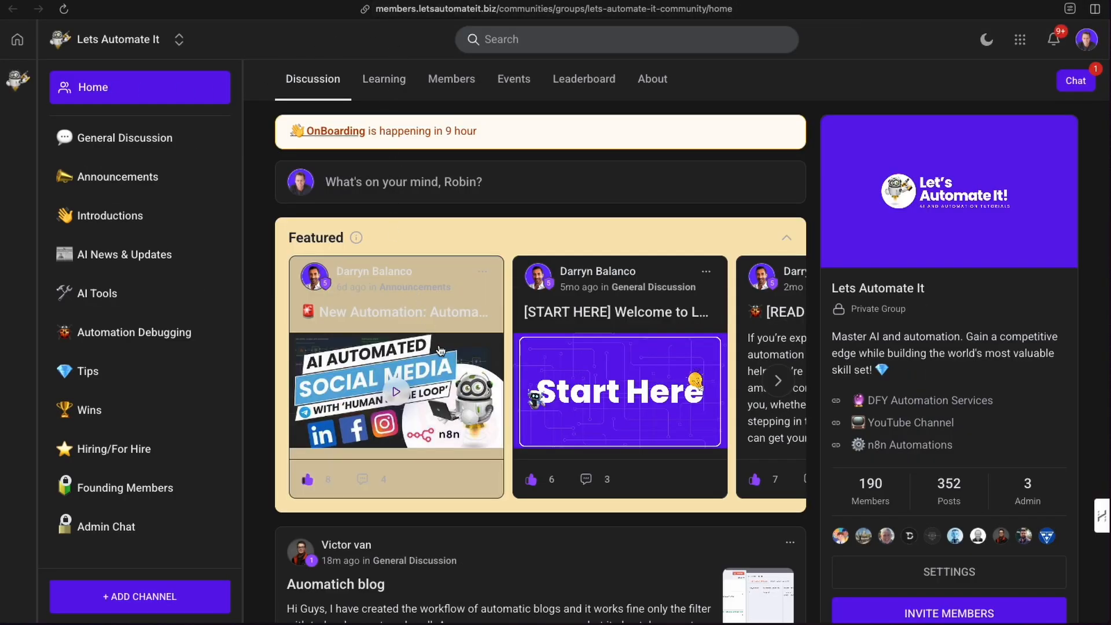
pyautogui.scroll(-15, 441, 350)
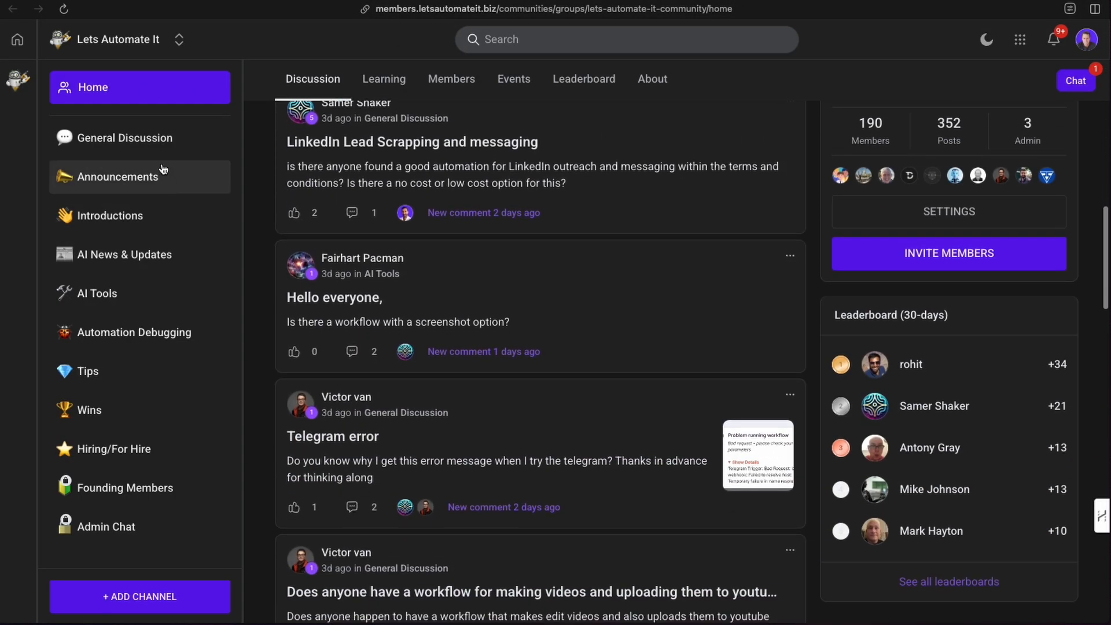
pyautogui.scroll(-3, 486, 334)
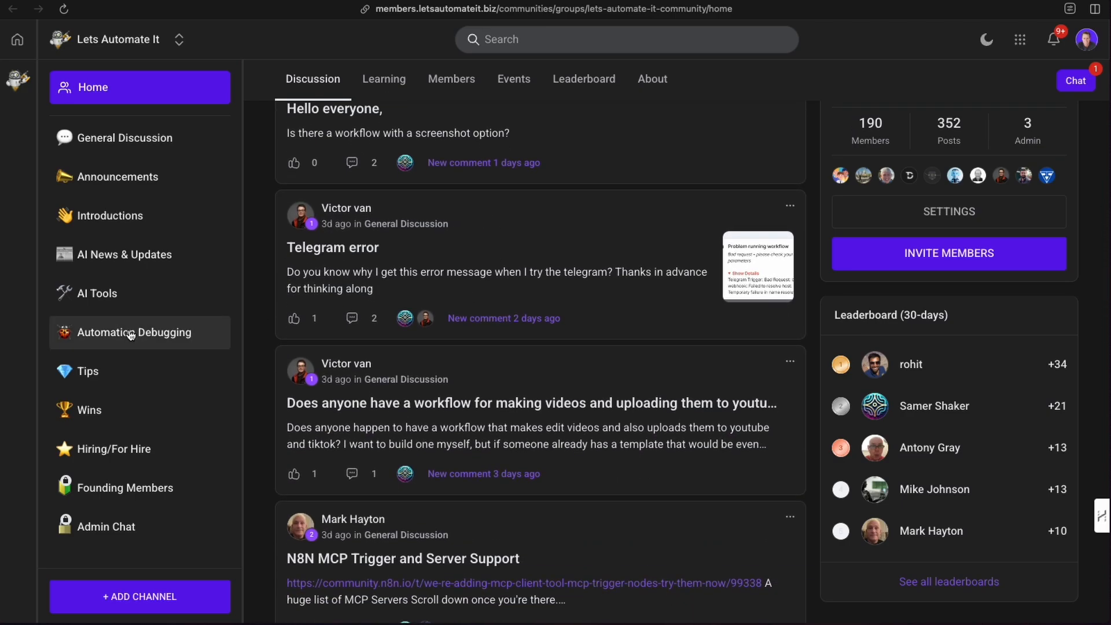
pyautogui.scroll(10, 131, 334)
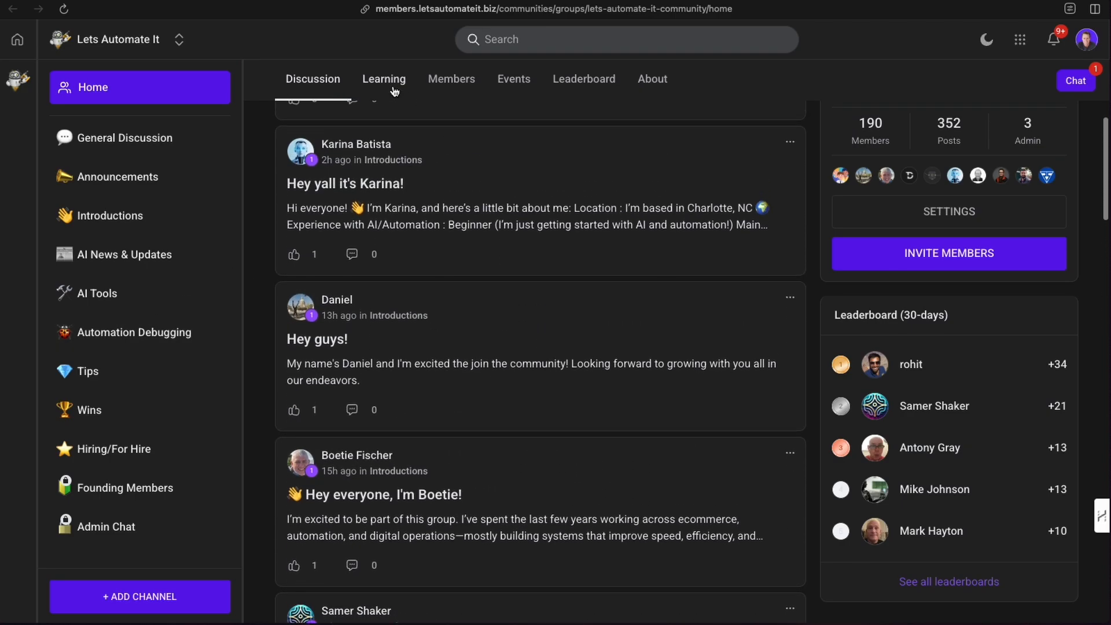
# Browse the community's Learning courses and open the n8n Automations course
pyautogui.click(395, 91)
pyautogui.scroll(-2, 449, 226)
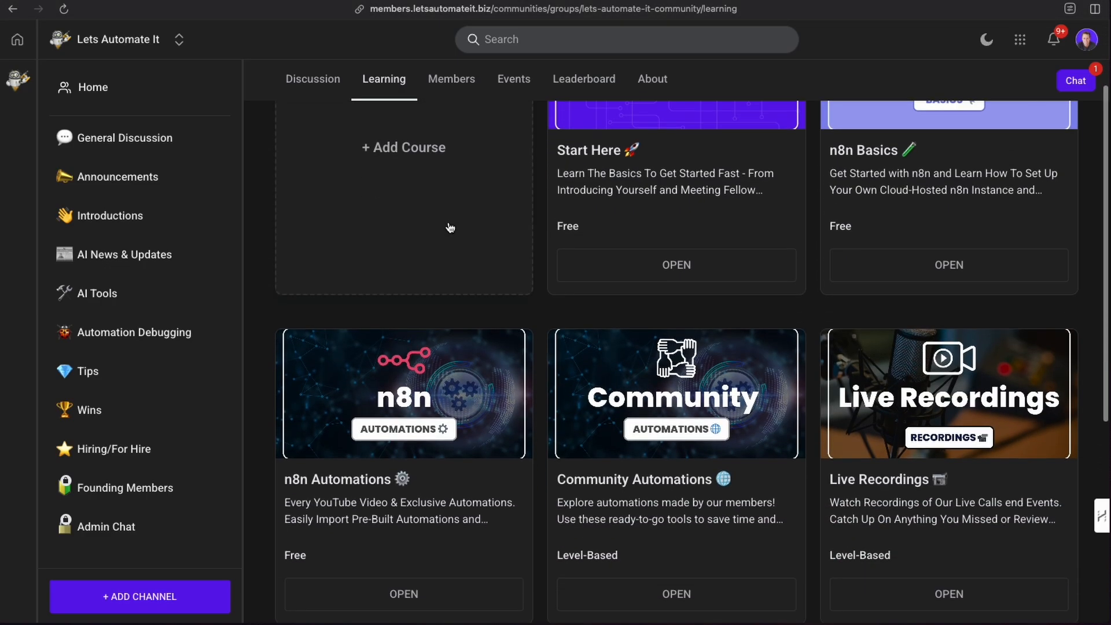
pyautogui.scroll(2, 463, 237)
pyautogui.scroll(-5, 486, 284)
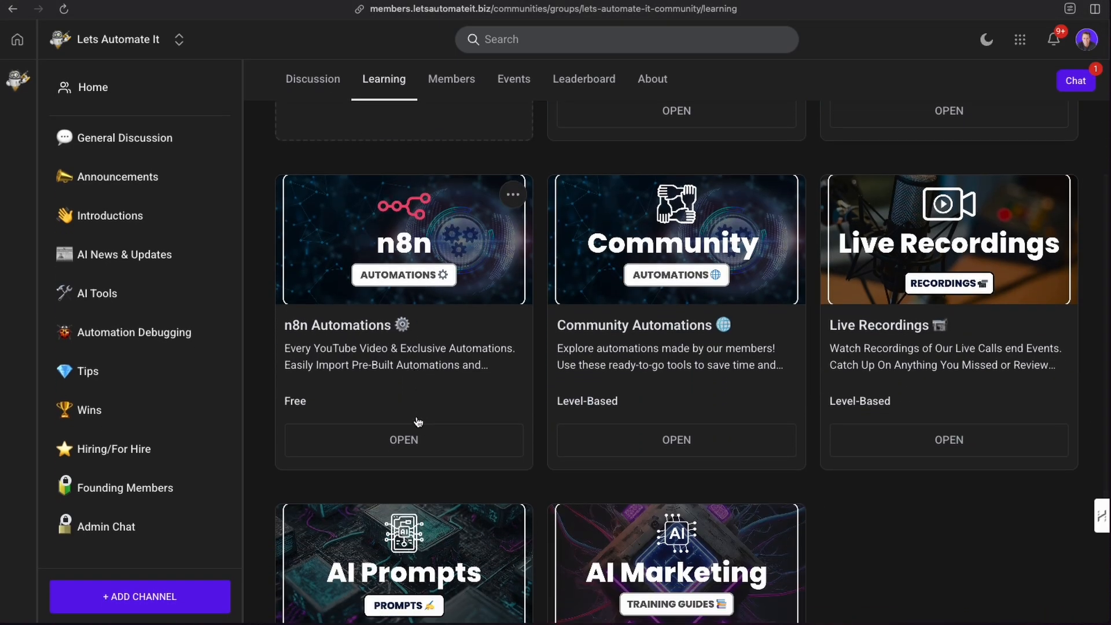
pyautogui.click(403, 440)
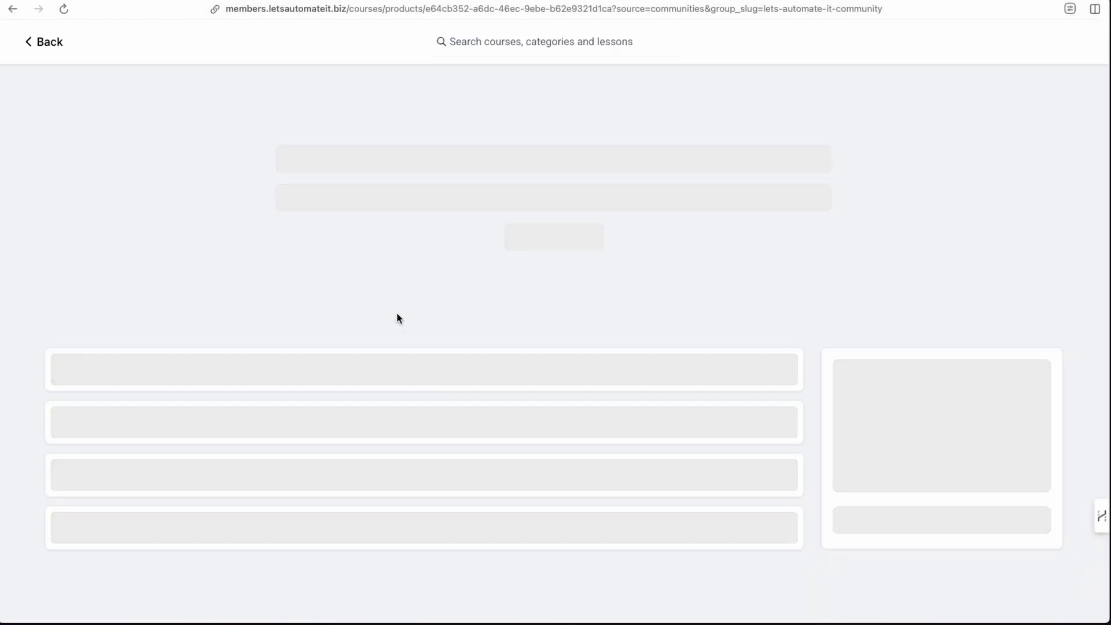
# Open the lesson "Build a RAG AI Agent with n8n & Pinecone (No Coding Required!)" in the AI Agents & Chatbots category
pyautogui.scroll(-3, 396, 318)
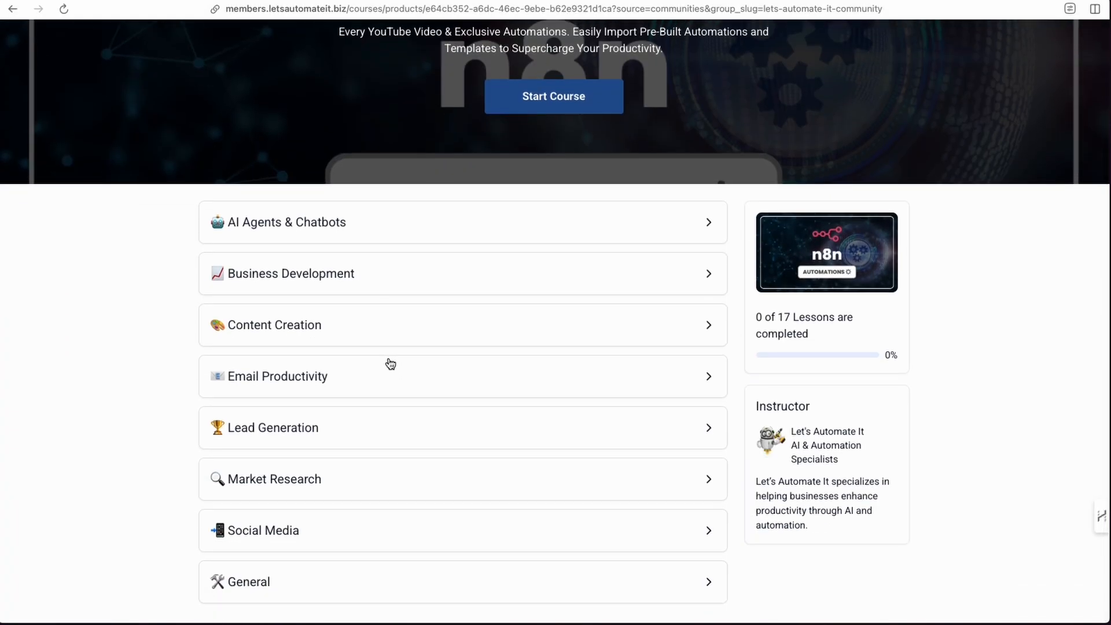
pyautogui.click(431, 228)
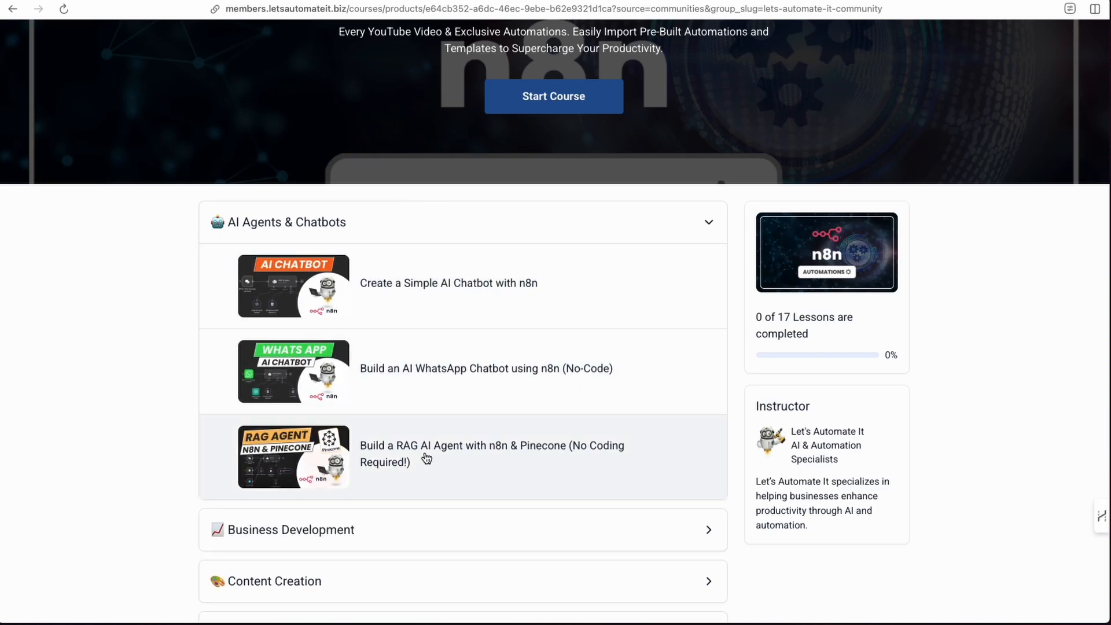
pyautogui.click(466, 454)
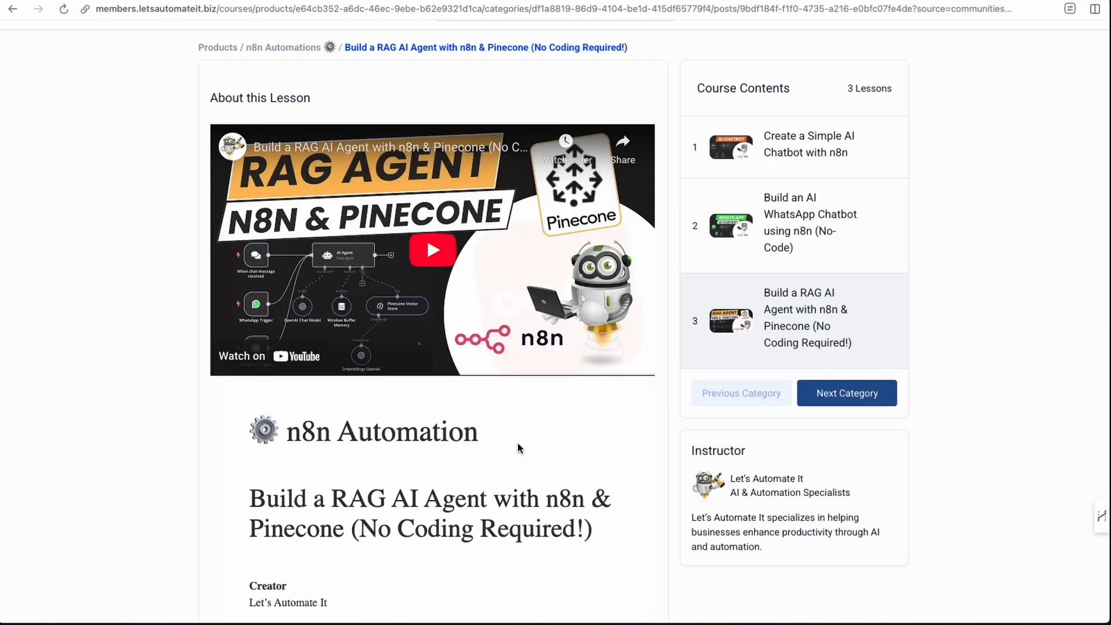
# Read through the RAG AI Agent lesson's summary, workflow details, and its YouTube and automation download links
pyautogui.scroll(-10, 519, 448)
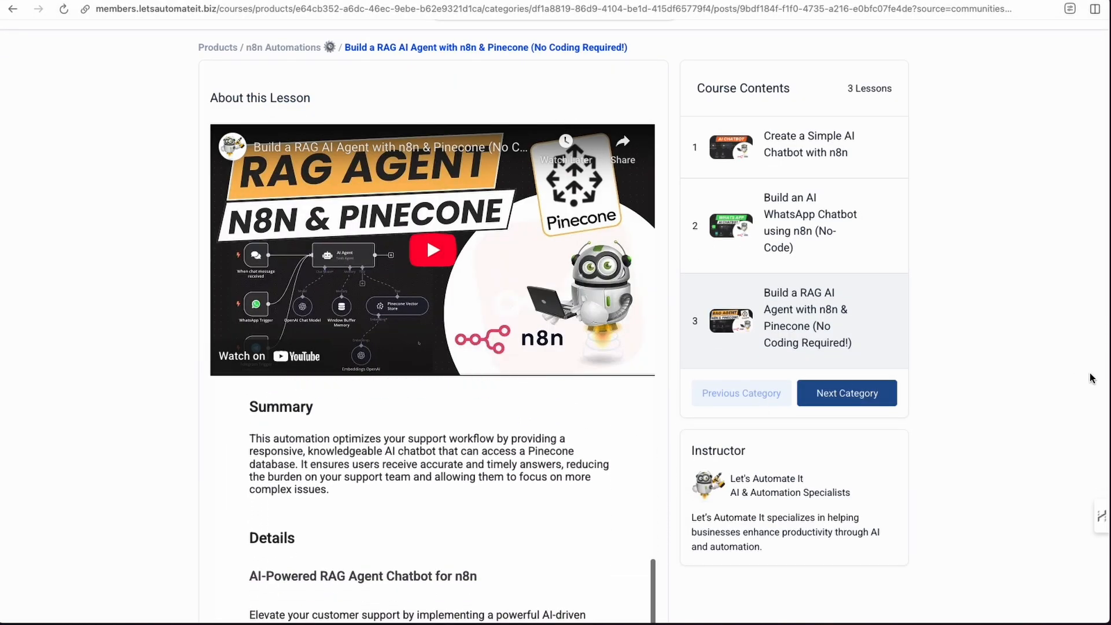
pyautogui.scroll(-5, 794, 346)
pyautogui.scroll(-10, 471, 323)
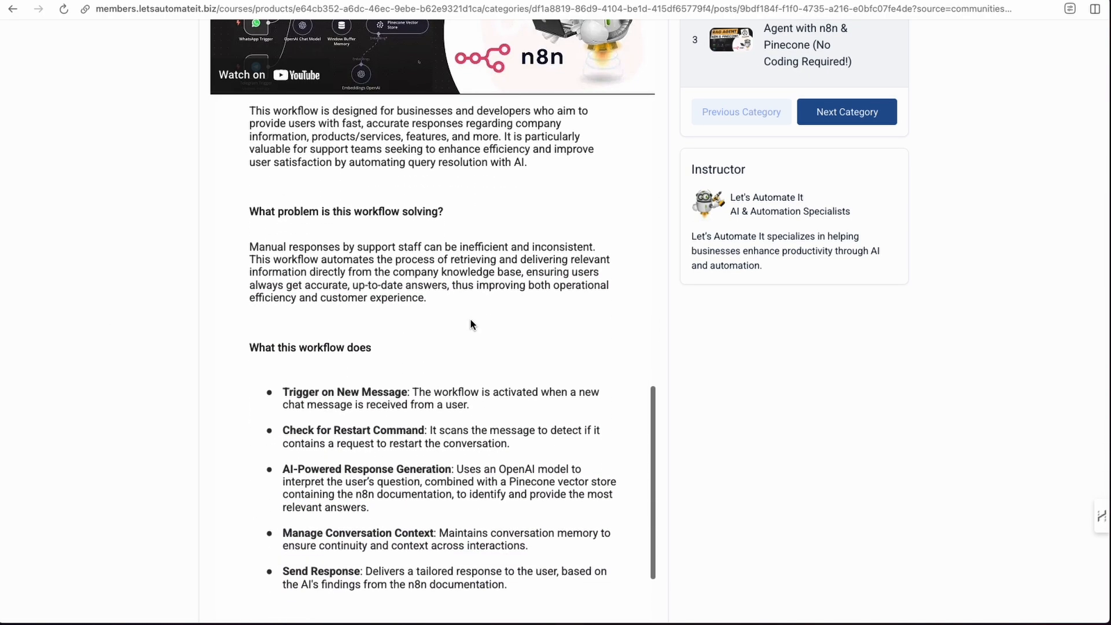
pyautogui.scroll(-5, 471, 322)
pyautogui.scroll(13, 471, 320)
pyautogui.scroll(5, 471, 320)
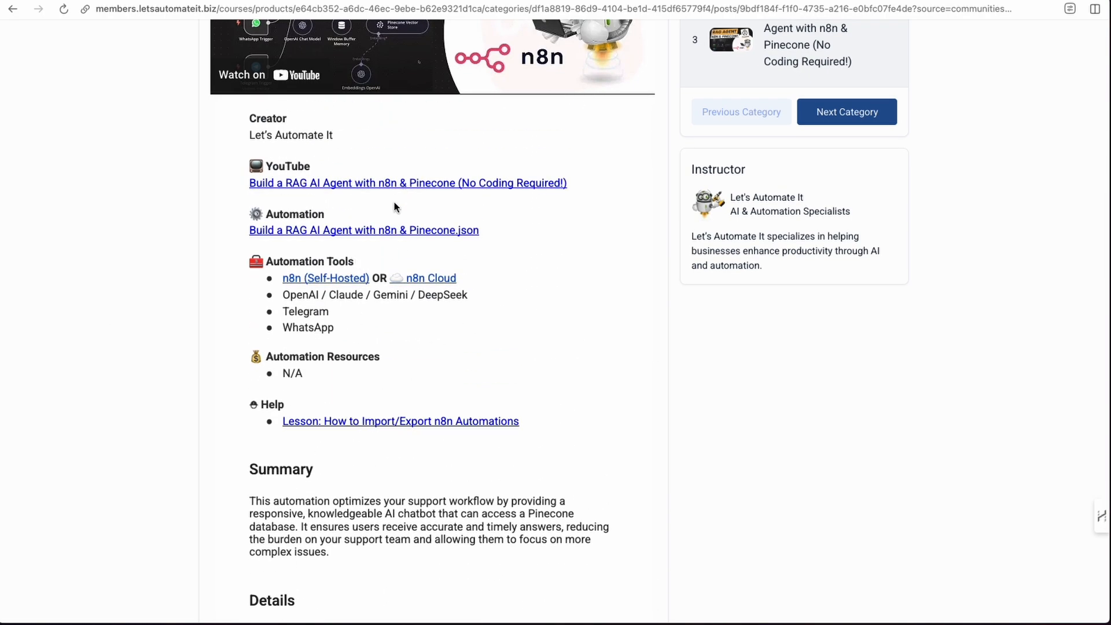
pyautogui.scroll(6, 400, 279)
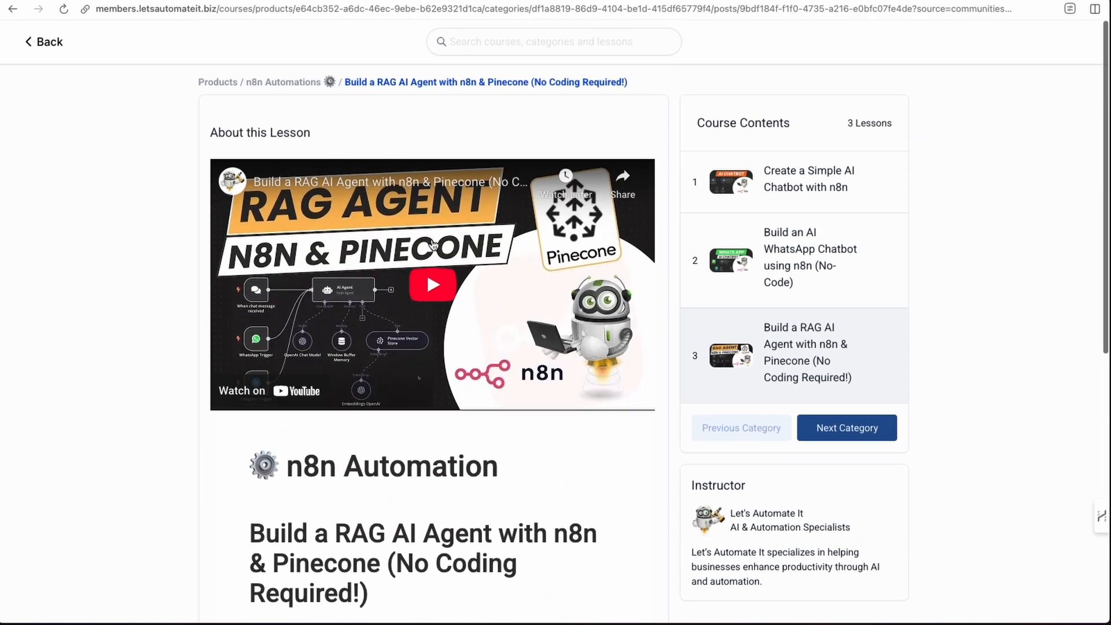
# Return from the lesson to the community's Learning page and look through the available courses down to AI-Enhanced Marketing
pyautogui.click(286, 83)
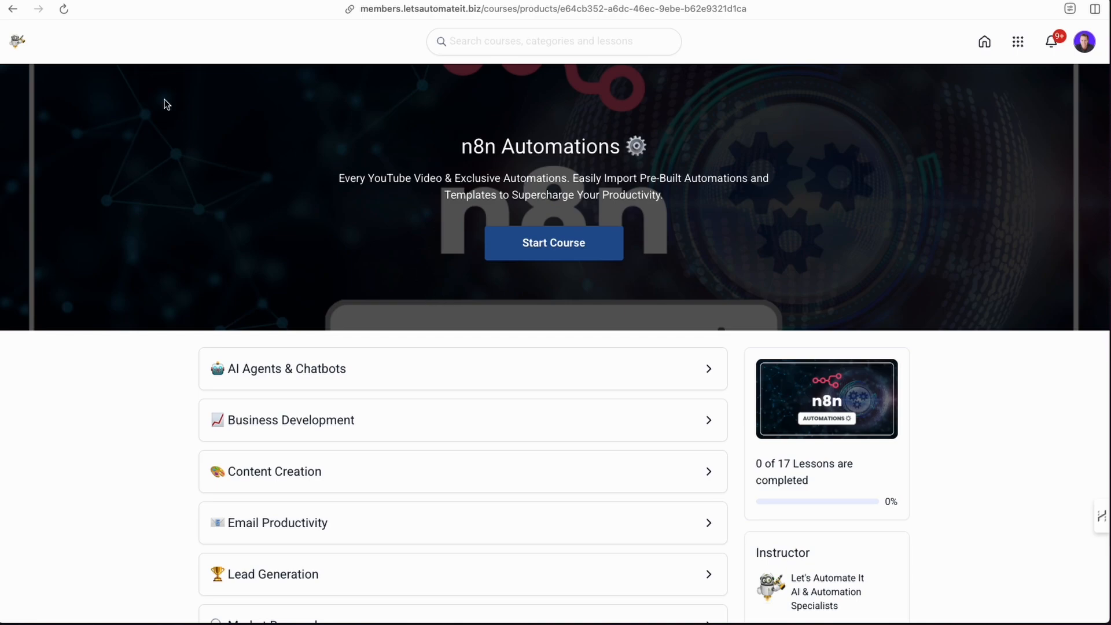
pyautogui.click(13, 9)
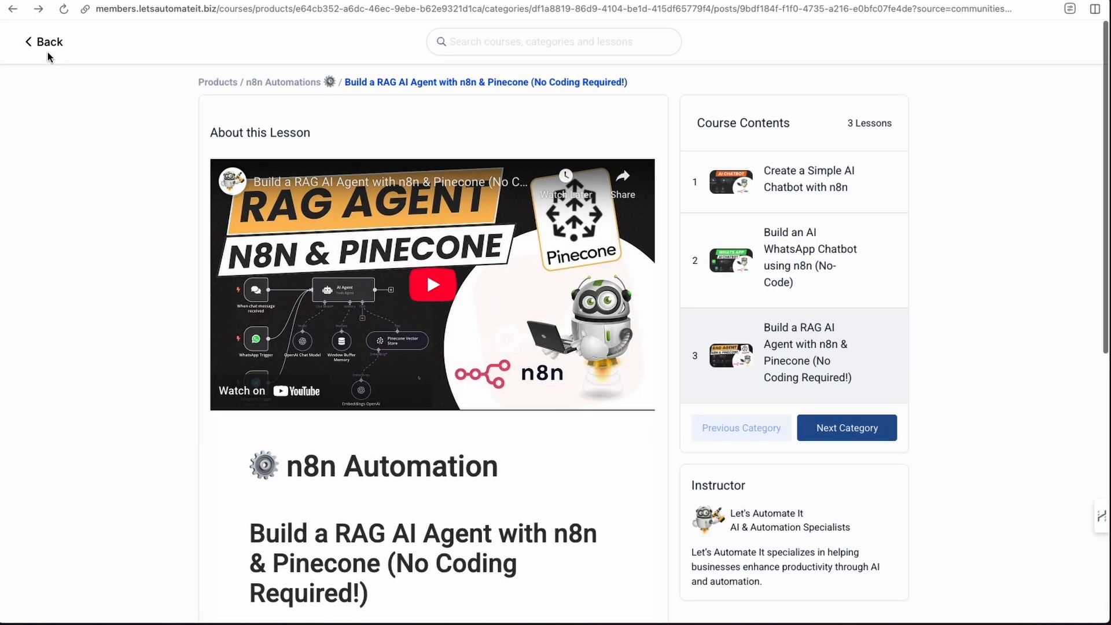
pyautogui.click(38, 44)
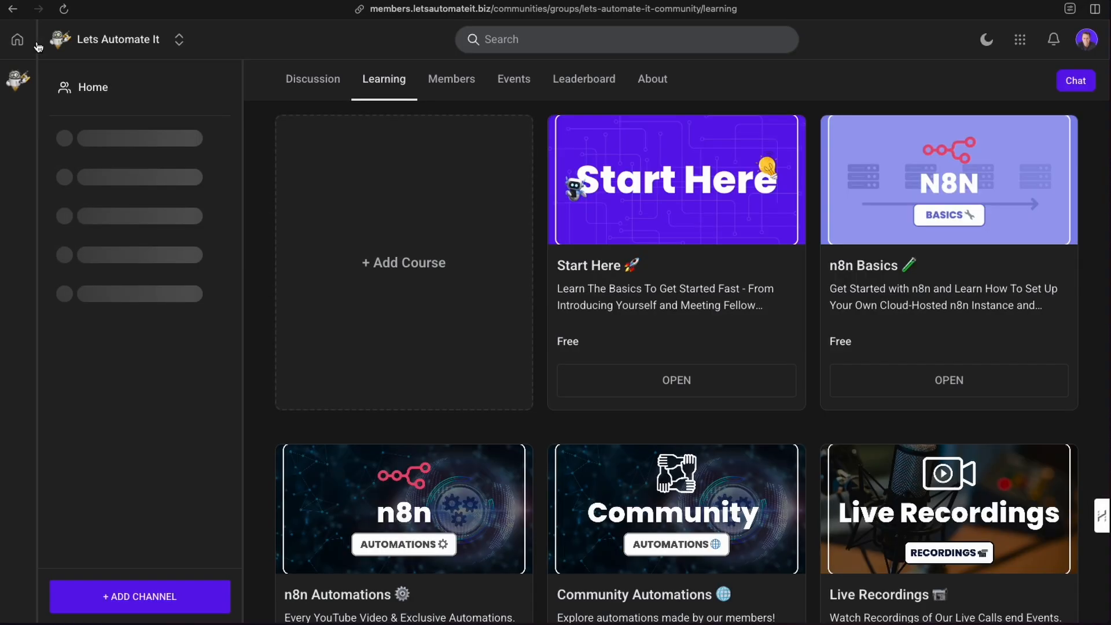
pyautogui.scroll(-1, 871, 466)
pyautogui.scroll(-3, 872, 466)
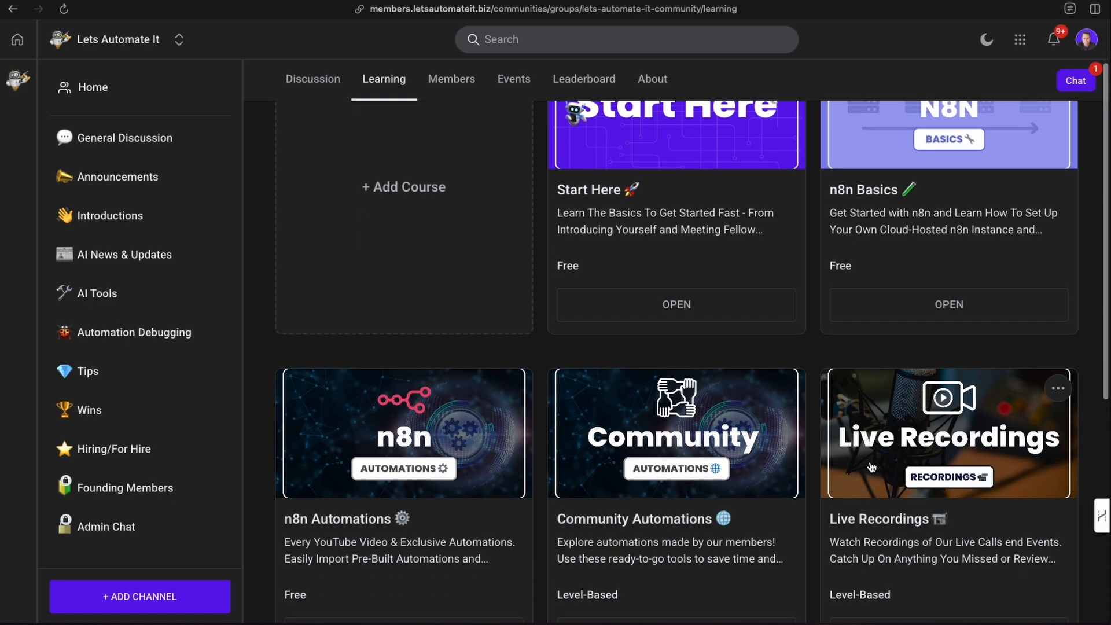
pyautogui.scroll(-5, 872, 466)
pyautogui.scroll(-1, 872, 466)
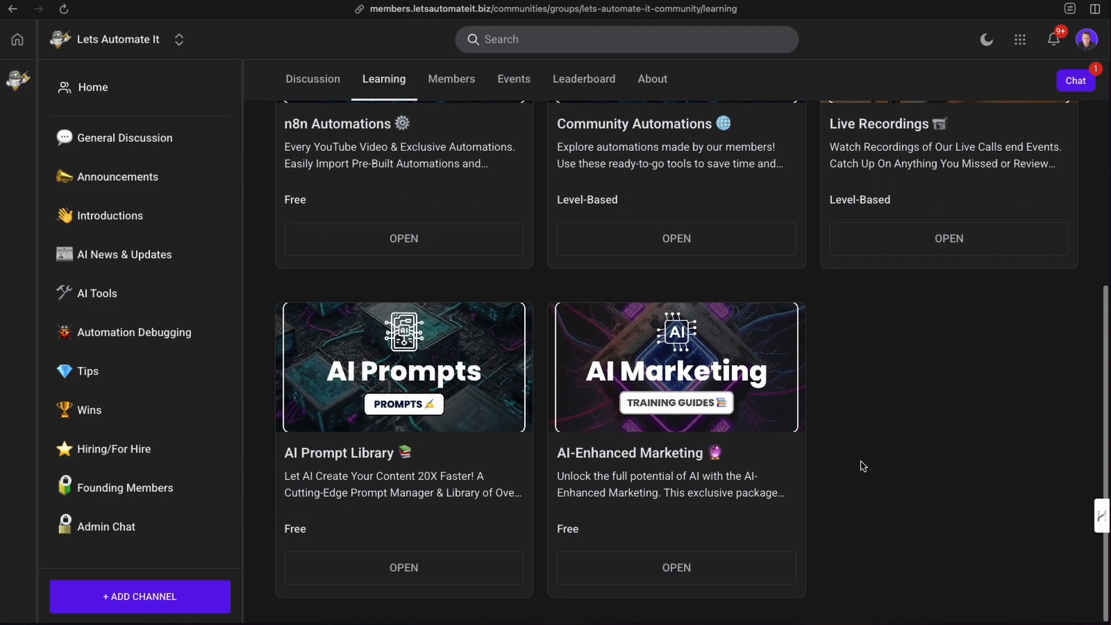